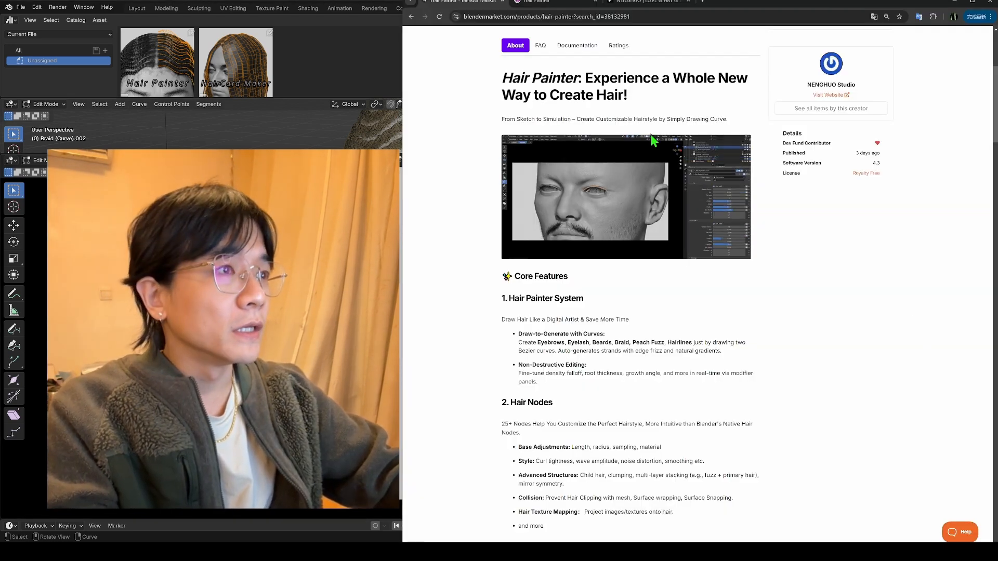
Step: Review the Hair Painter product page's core features and its facial hair, braid and hairstyle examples
scroll(781, 266, down, 6)
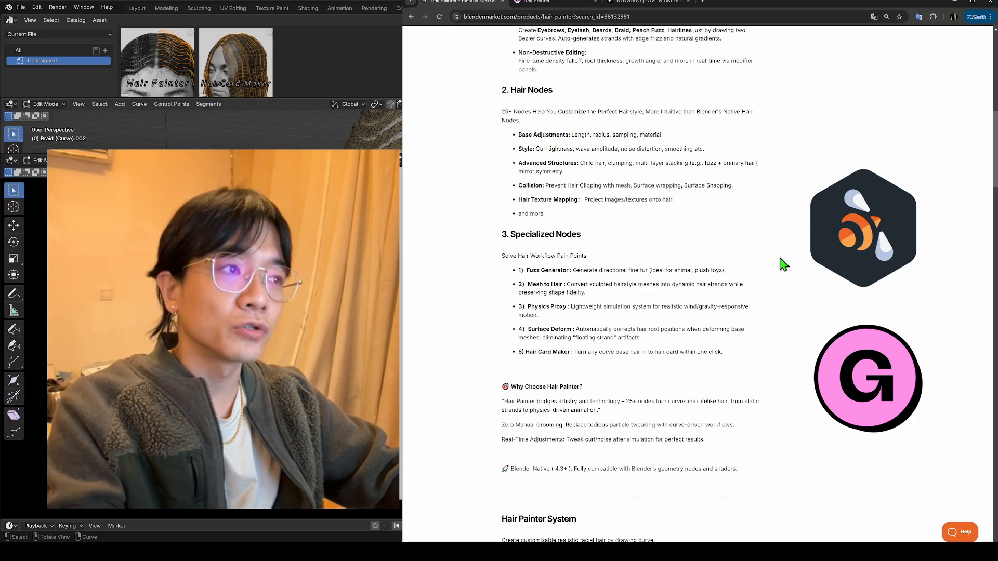
scroll(750, 248, down, 8)
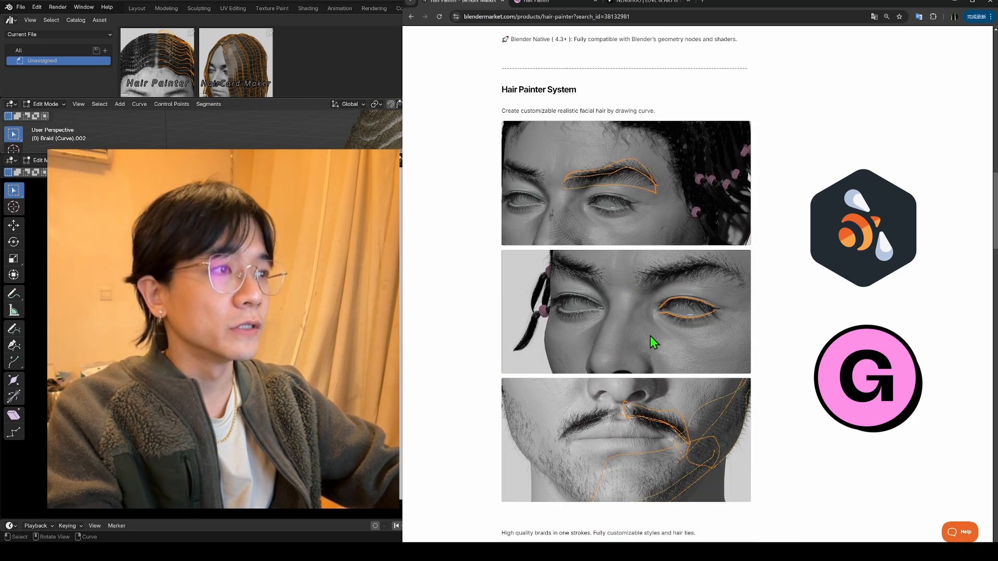
scroll(653, 341, down, 7)
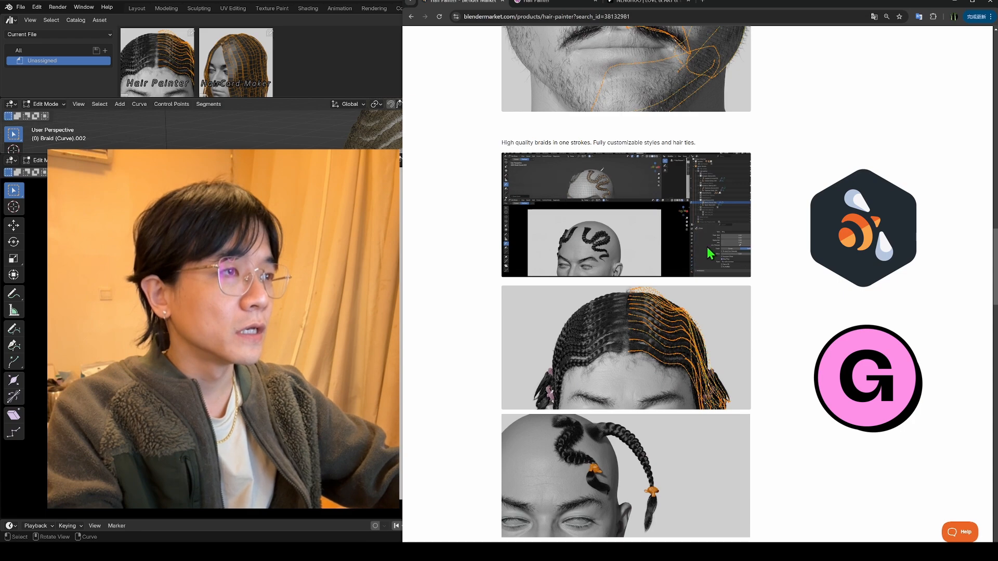
scroll(777, 260, down, 6)
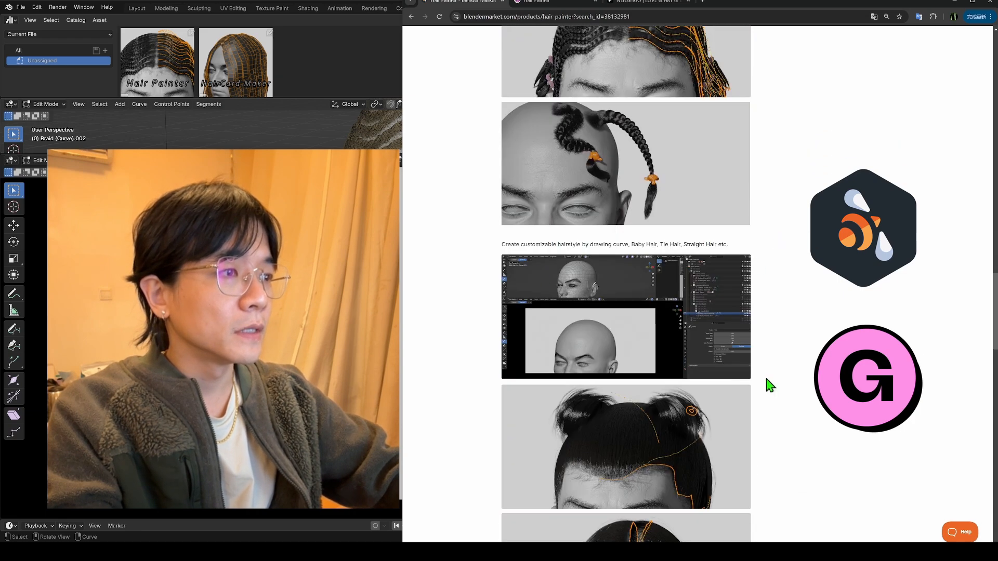
scroll(768, 382, down, 4)
scroll(688, 318, down, 6)
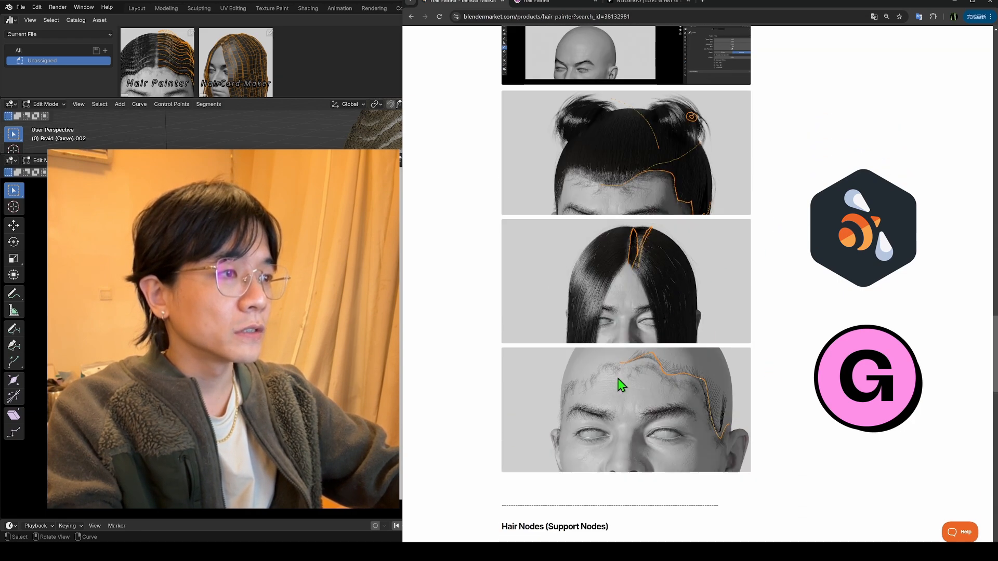
scroll(775, 331, down, 3)
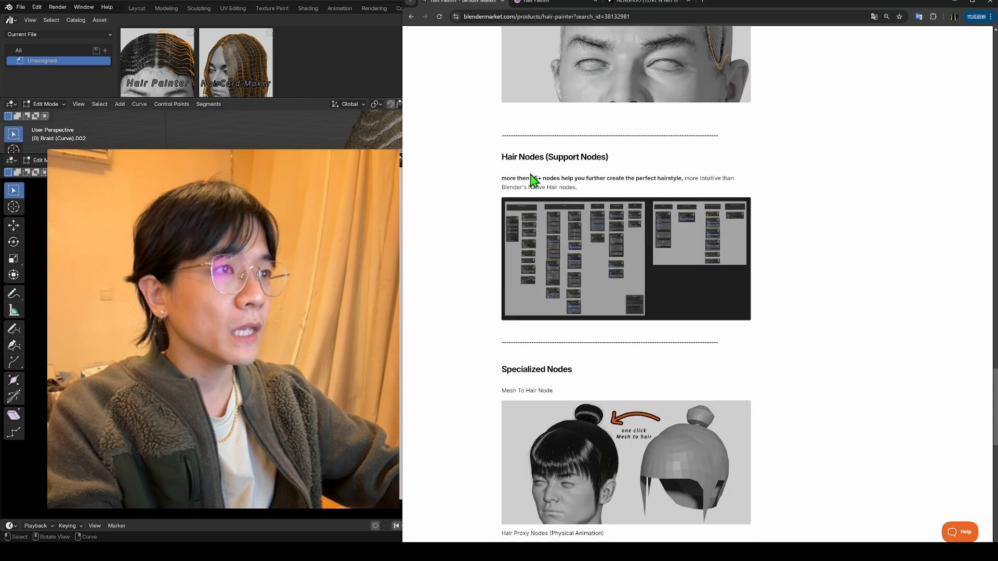
Step: Examine the product page's Hair Nodes and Specialized Nodes sections, including Mesh To Hair, Hair Proxy, Fuzz and Hair Card Maker
drag(503, 157, 624, 161)
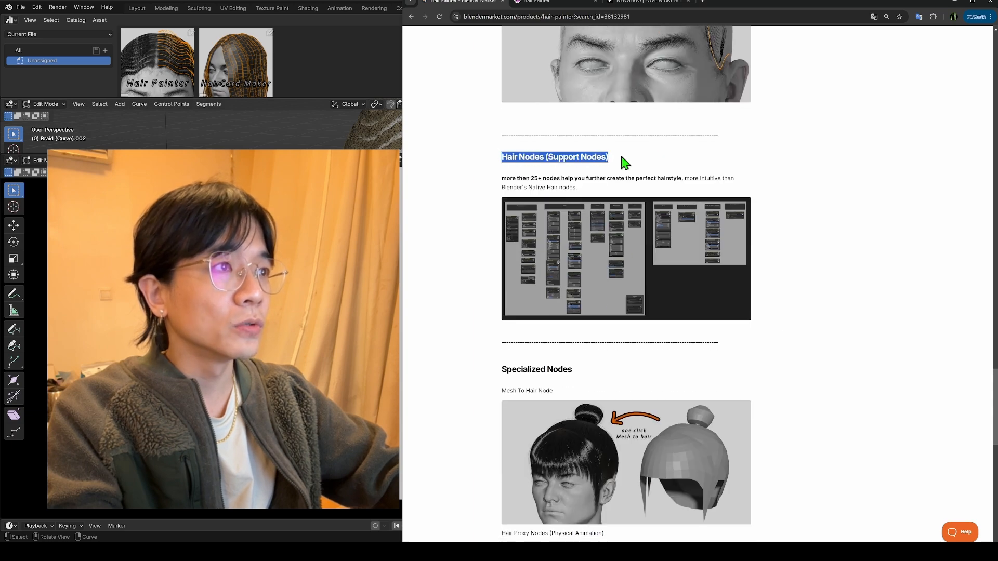
click(802, 201)
scroll(784, 202, down, 6)
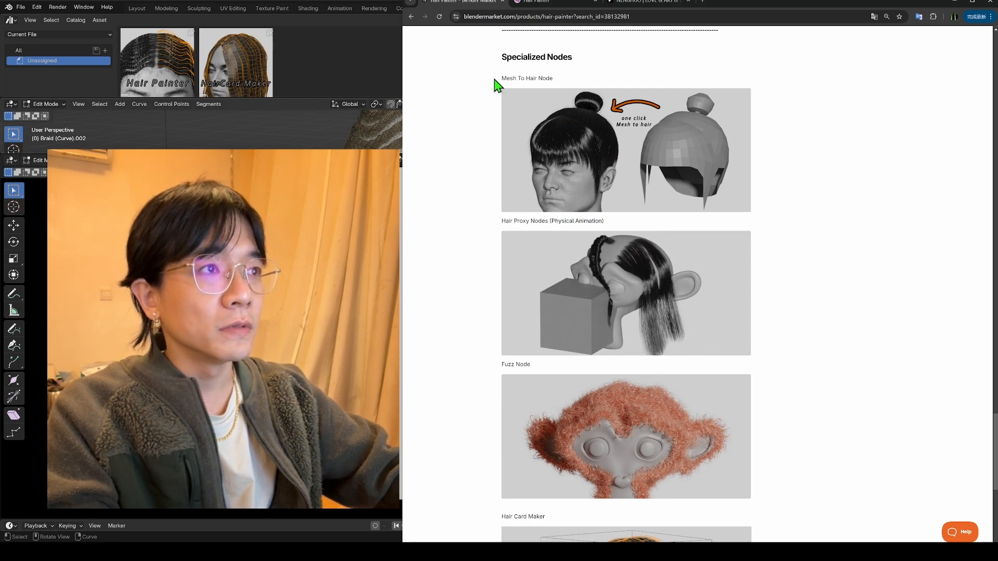
drag(504, 77, 558, 81)
click(806, 272)
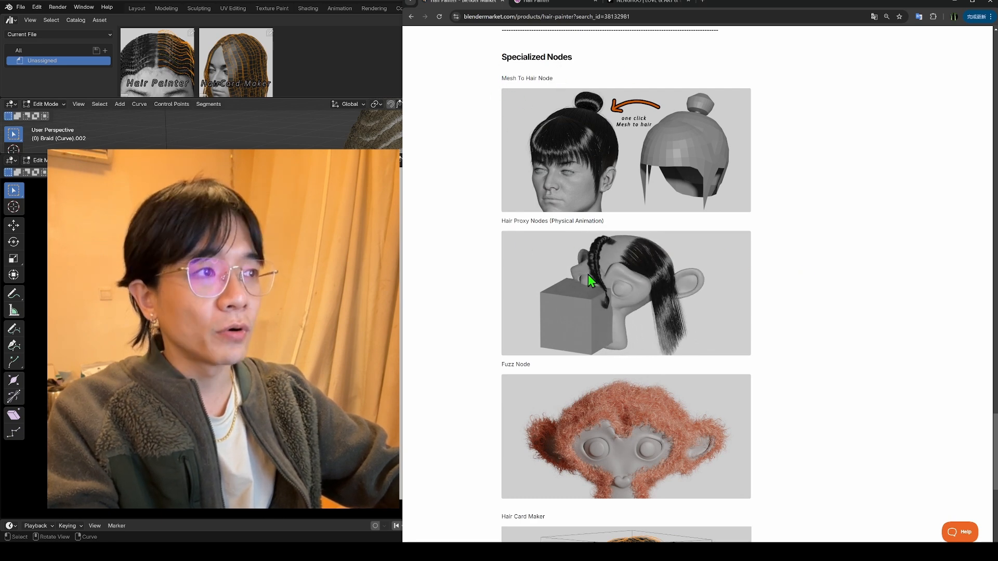
scroll(864, 332, down, 3)
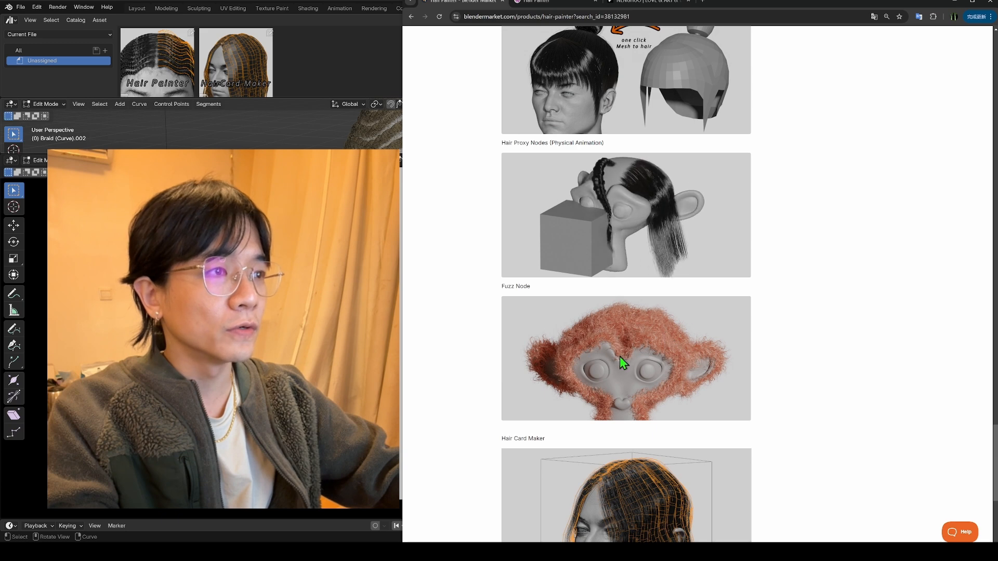
scroll(662, 286, down, 2)
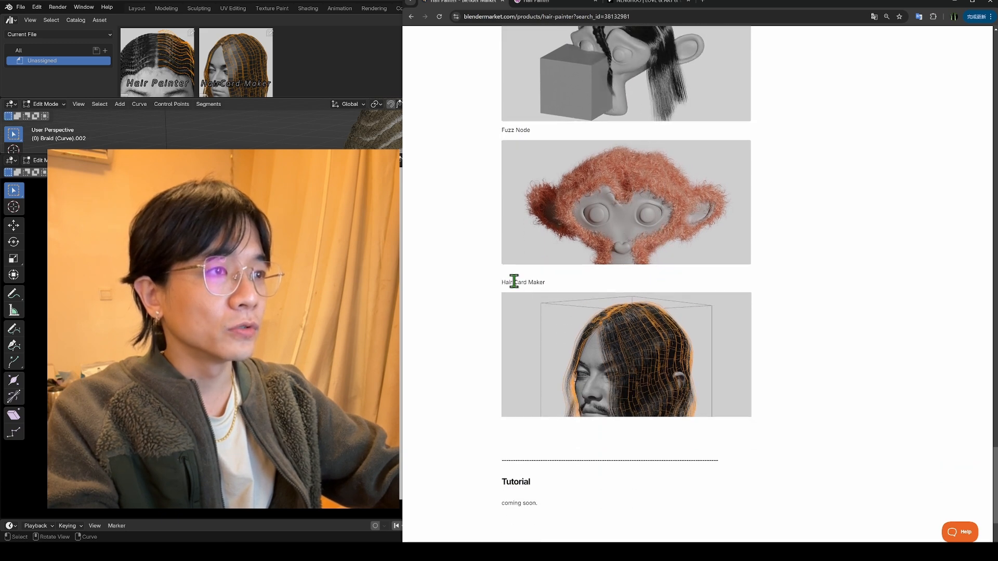
drag(500, 287, 570, 288)
click(834, 343)
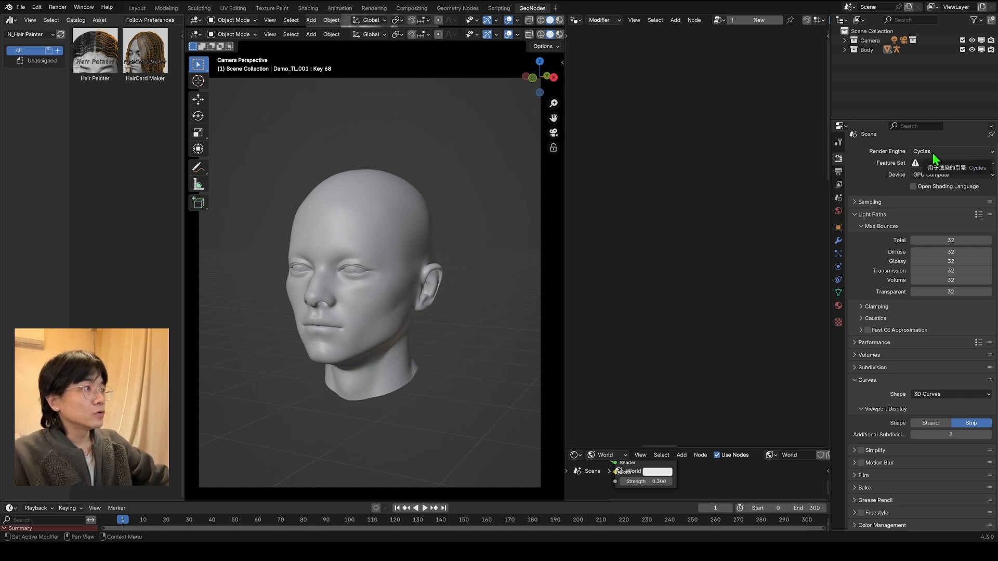
Step: Switch to Blender and add the Hair Painter asset from the N_Hair Painter library to the head scene
drag(921, 120, 921, 94)
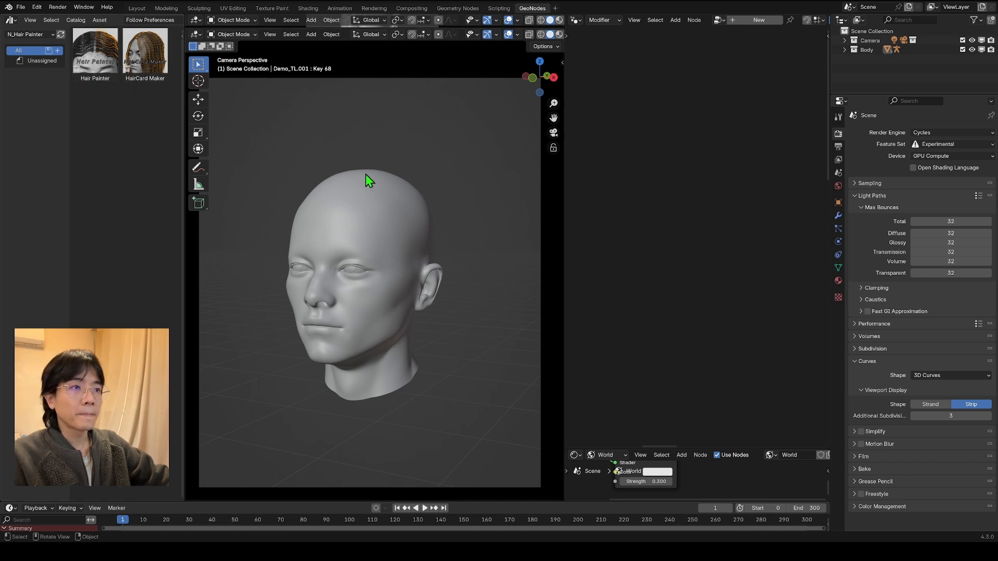
key(KP_0)
drag(95, 52, 400, 358)
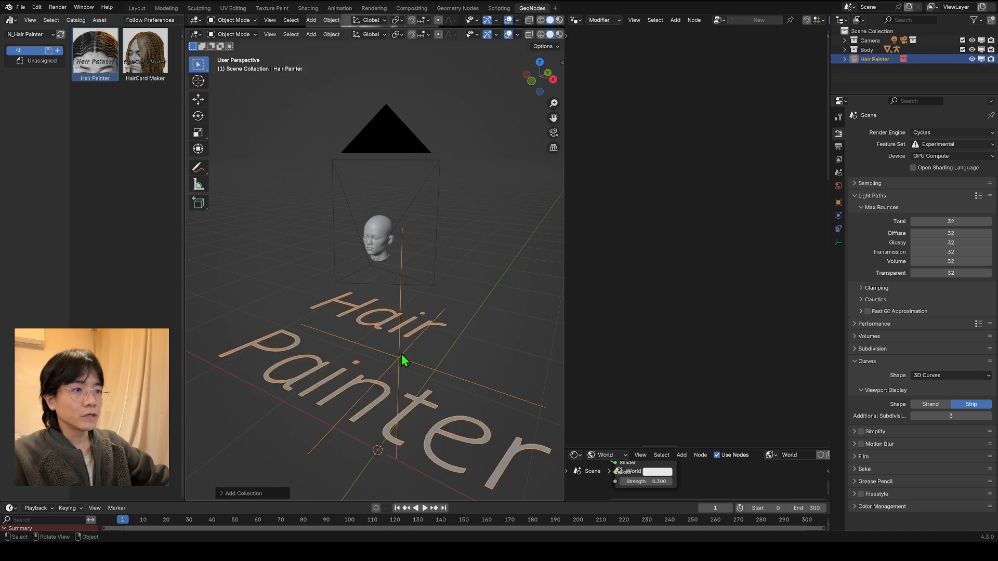
scroll(405, 356, down, 3)
scroll(419, 332, up, 1)
Step: Collapse the Hair Painter collection and delete the extra Hair Painter collection instance from the scene
drag(878, 69, 863, 131)
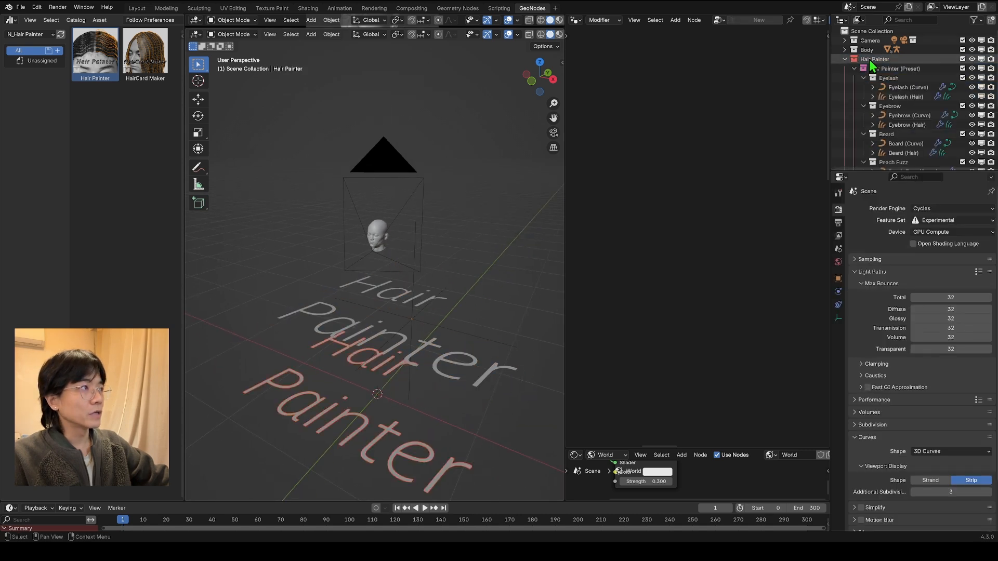
click(849, 59)
click(845, 59)
click(862, 71)
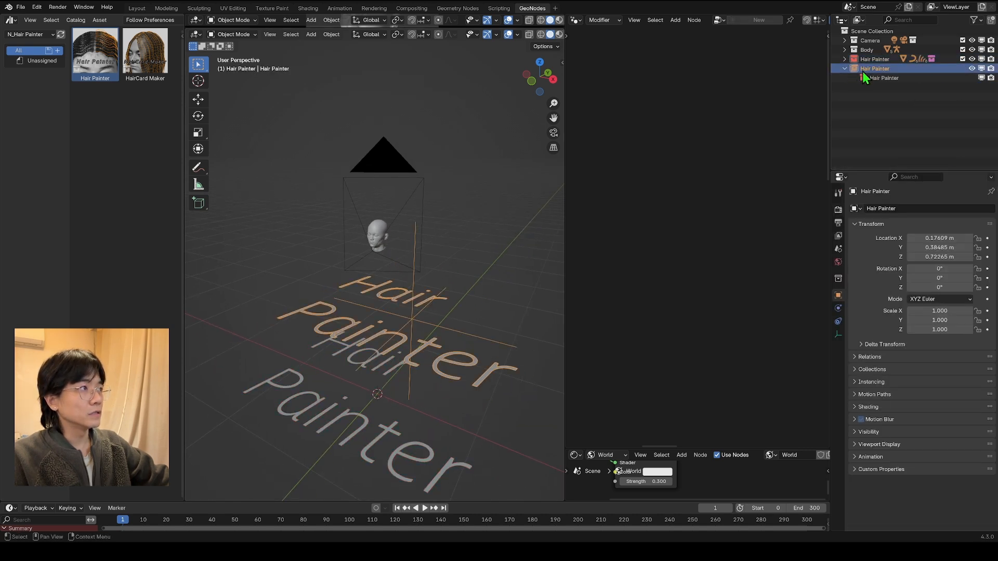
key(Delete)
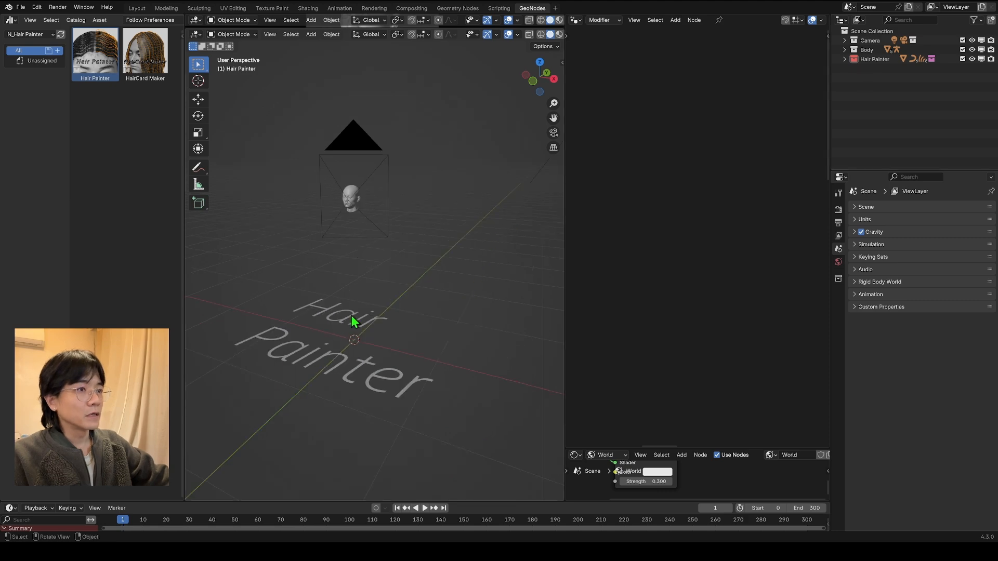
Step: Select the Hair Painter text object and examine its full node tree in an enlarged node editor
click(352, 319)
scroll(733, 194, down, 5)
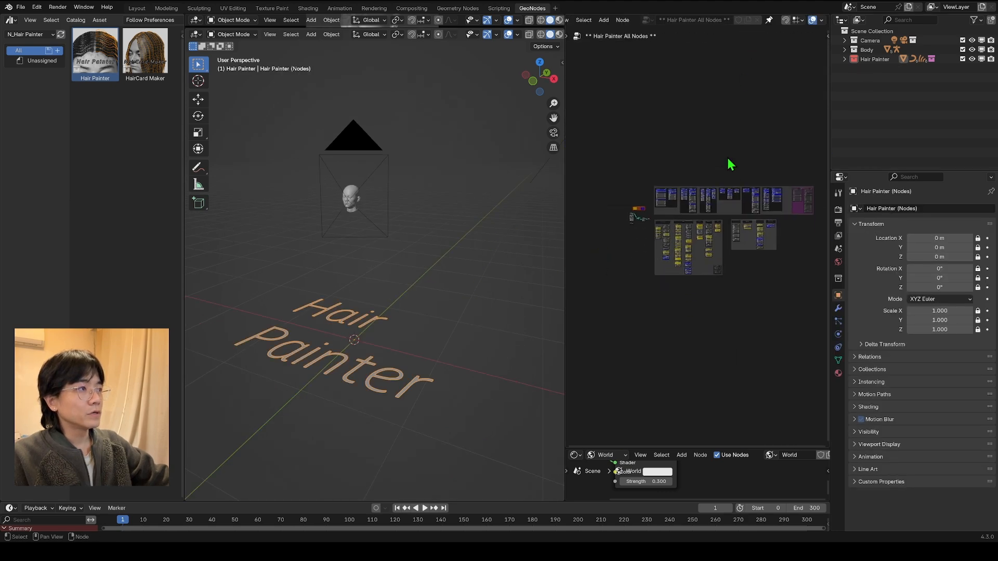
key(Home)
drag(565, 146, 457, 146)
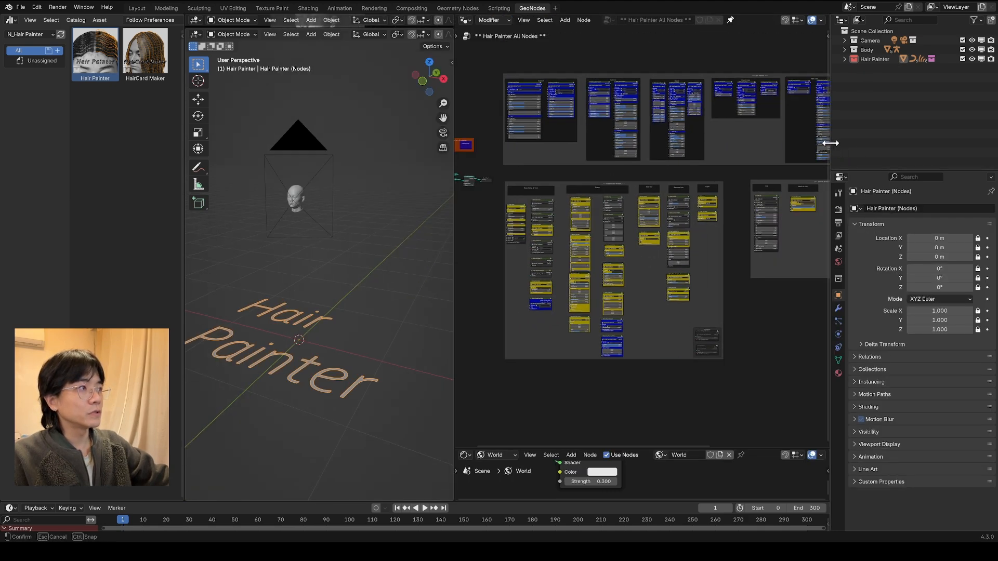
drag(830, 141, 866, 141)
drag(485, 111, 864, 268)
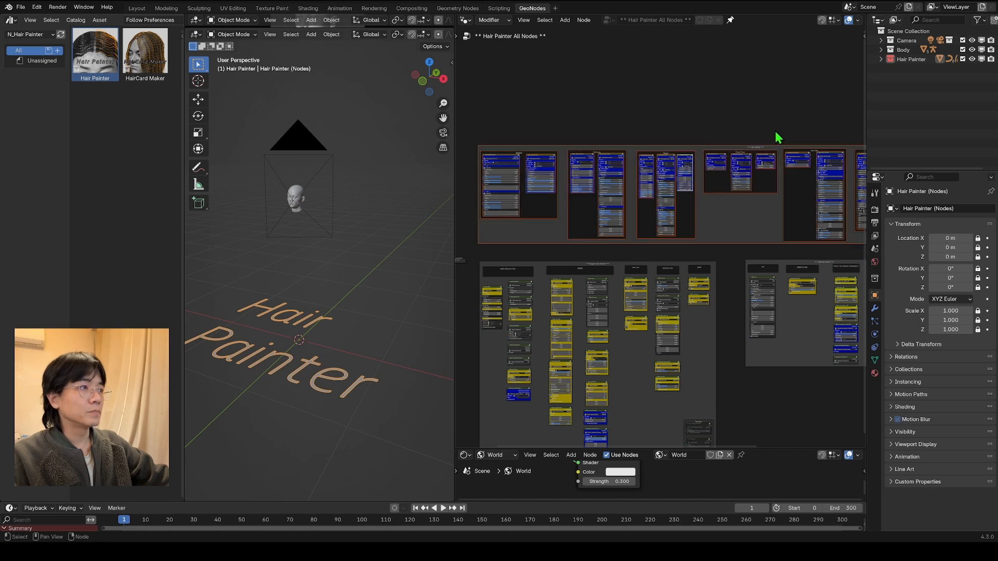
key(Home)
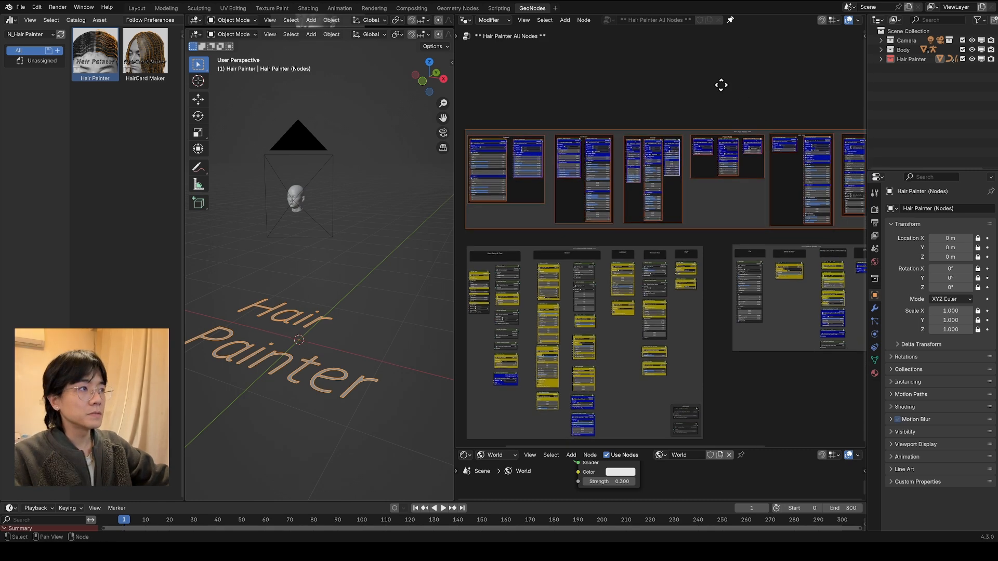
scroll(708, 177, up, 3)
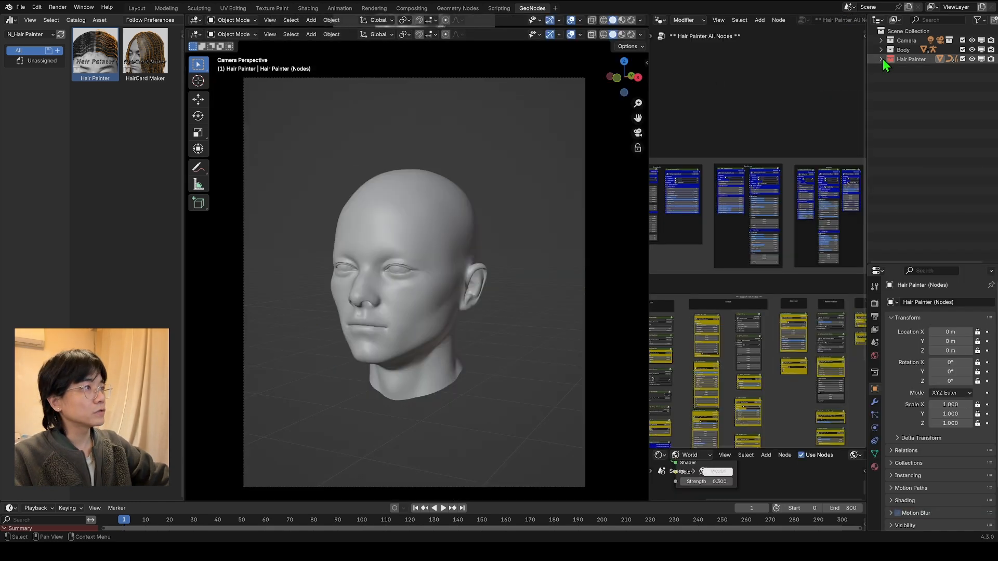
Step: In the Hair Painter presets, set the Root Object of the Eyelash (Curve) modifier to the head mesh Demo_Body.001
shift+click(881, 59)
click(891, 69)
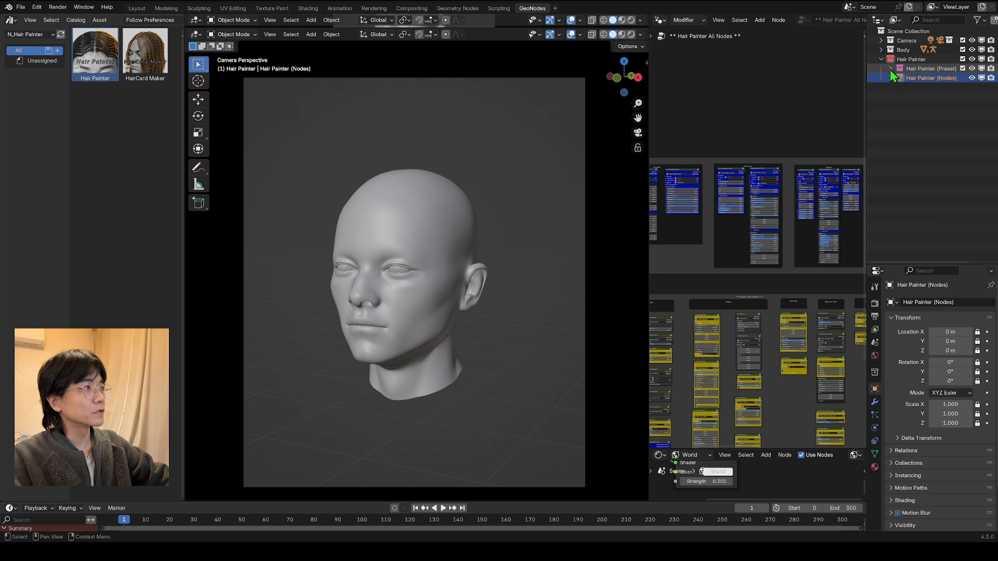
click(890, 70)
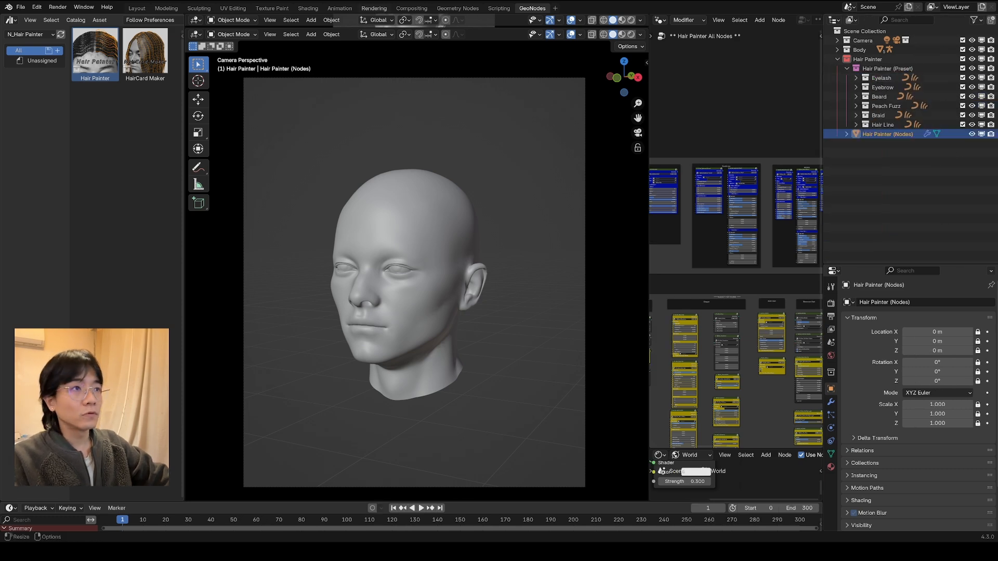
click(856, 78)
click(900, 87)
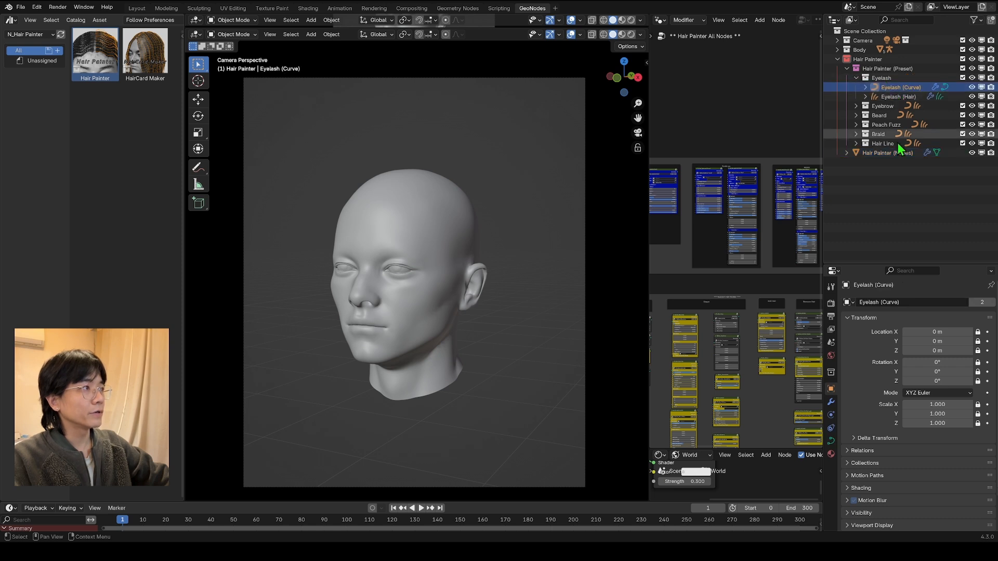
click(831, 317)
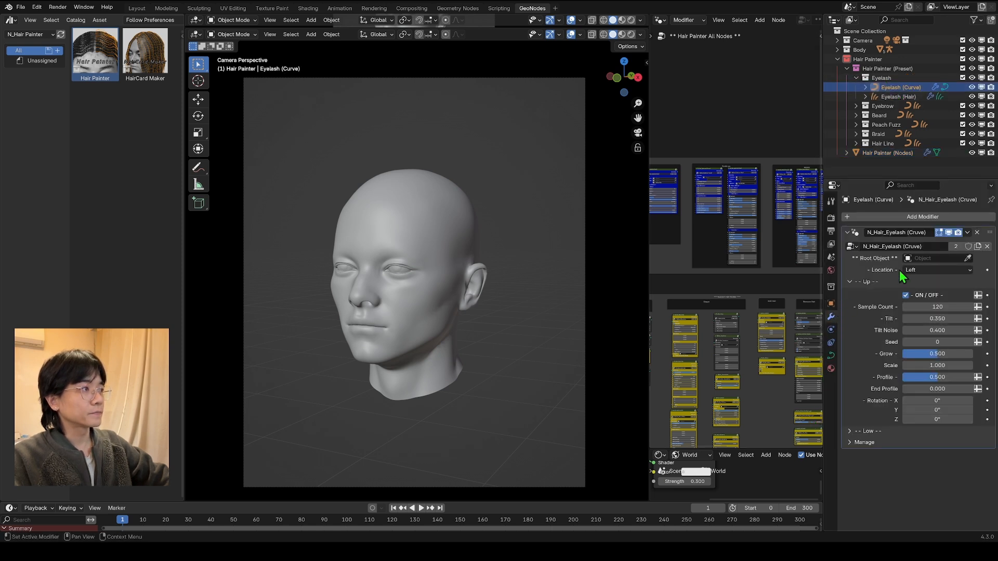
click(968, 259)
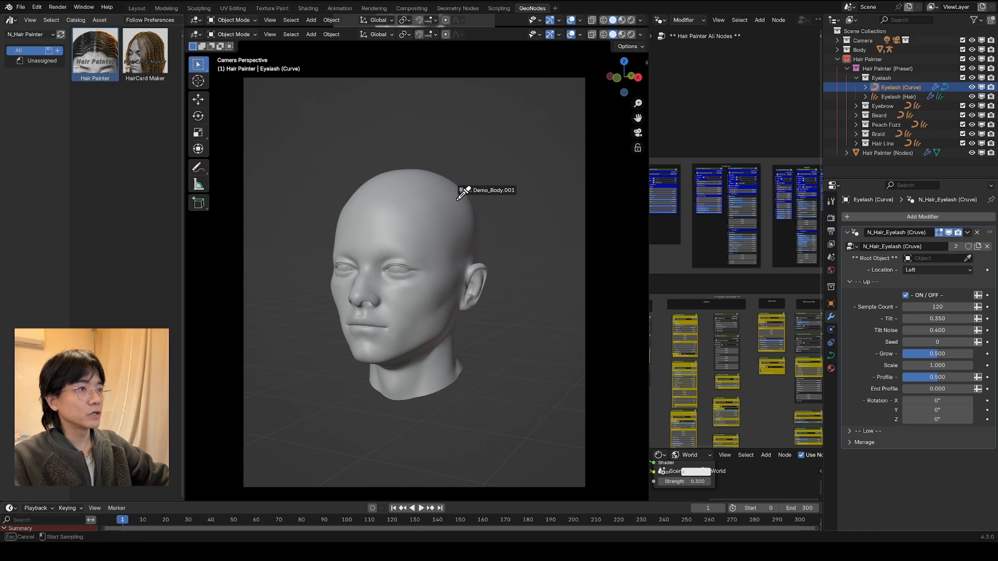
click(456, 196)
Step: Set the Root Object of the Eyelash (Hair) modifier to the head mesh Demo_Body.001
click(898, 97)
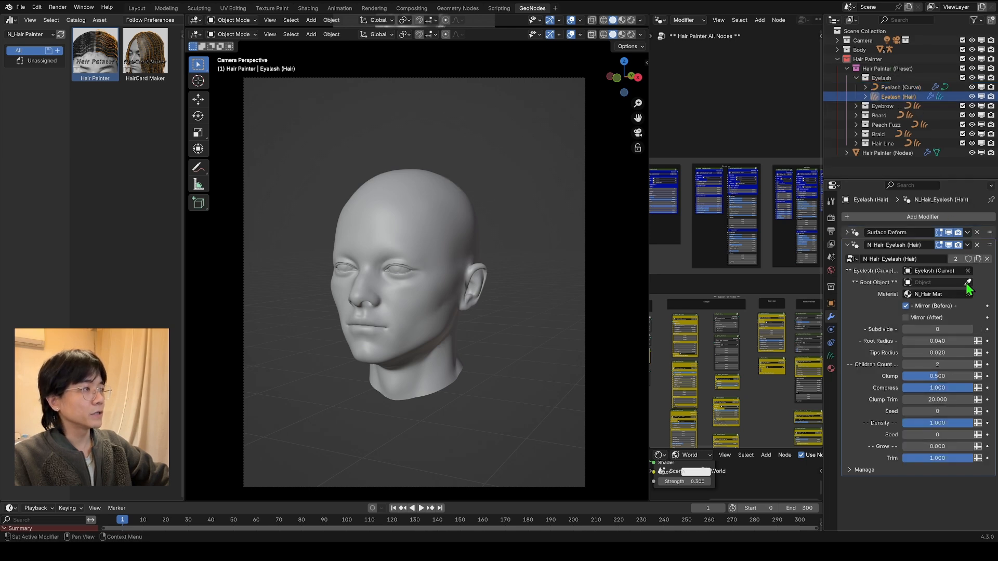
click(968, 282)
click(422, 178)
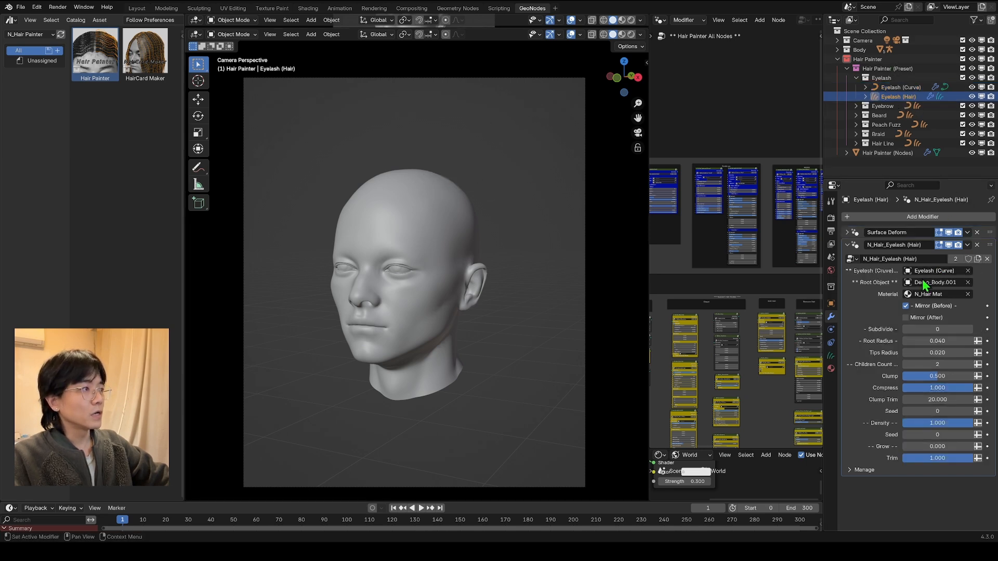
drag(823, 276, 798, 274)
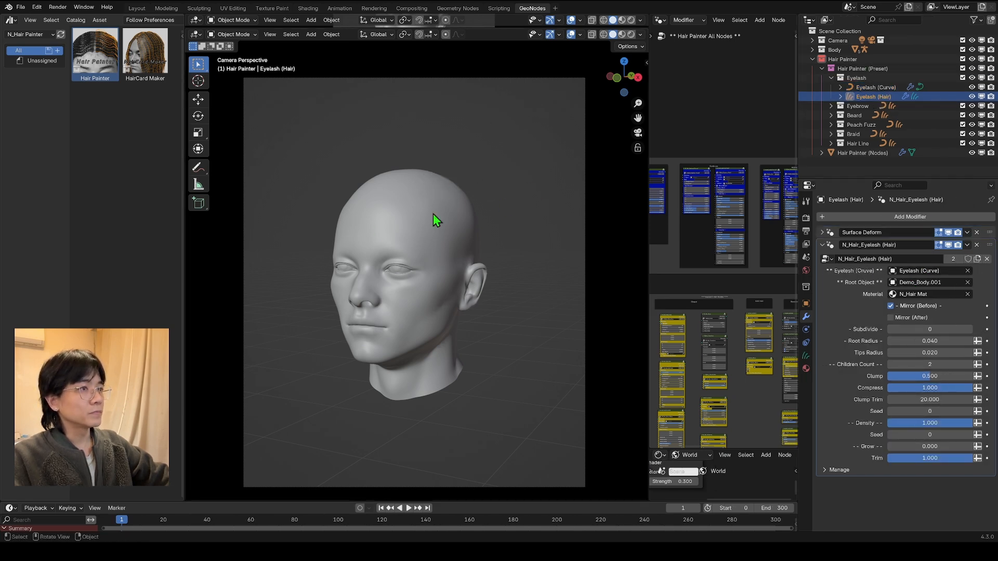
Step: Put Eyelash (Curve) in Edit Mode and set the Draw tool to Poly type with Surface depth, showing its full tool settings
click(857, 88)
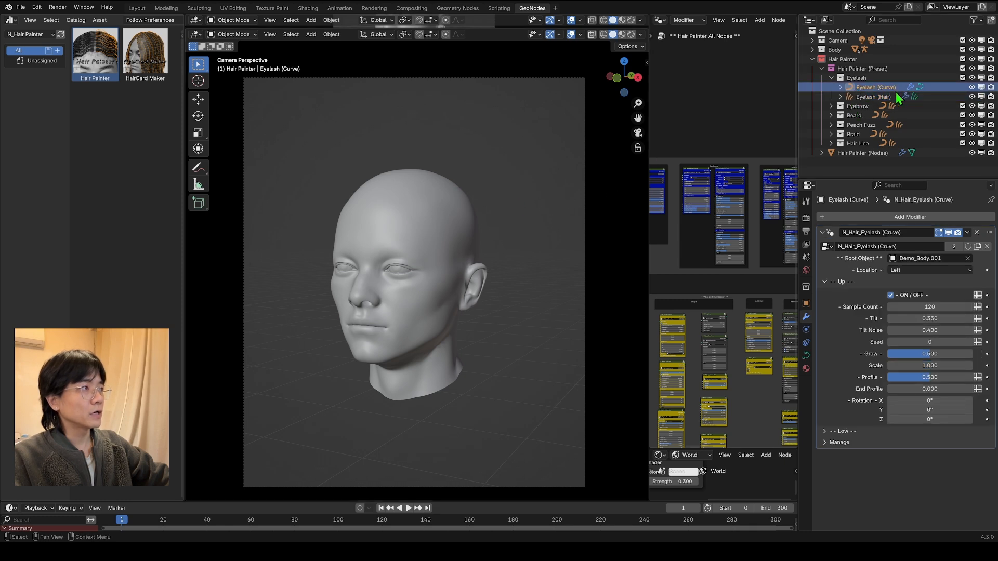
click(224, 35)
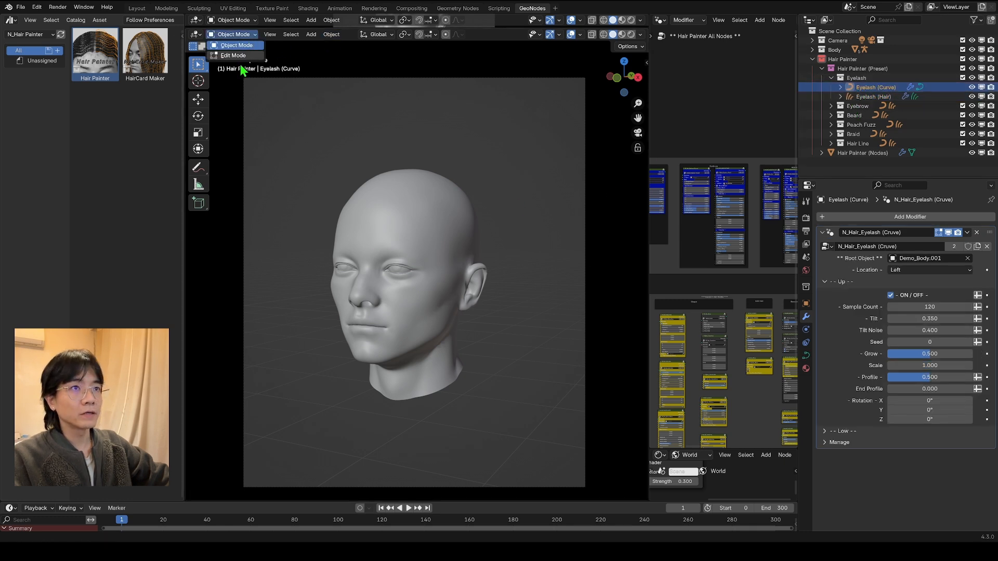
click(234, 55)
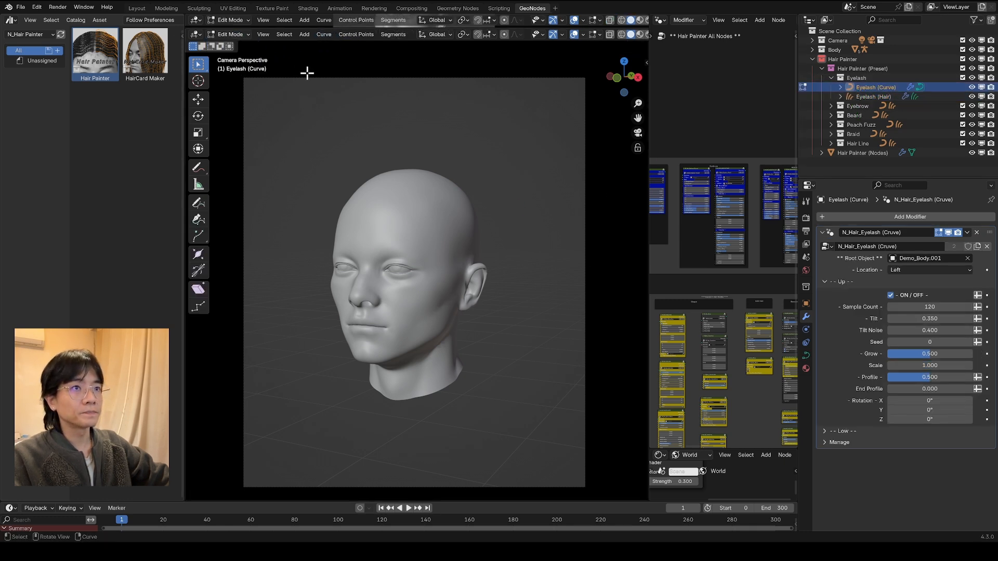
click(201, 203)
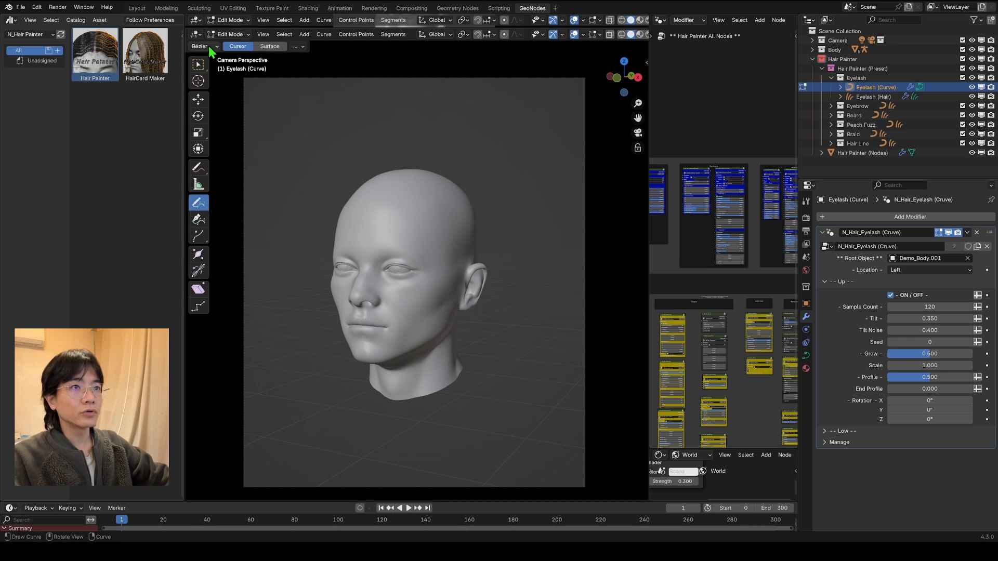
click(202, 47)
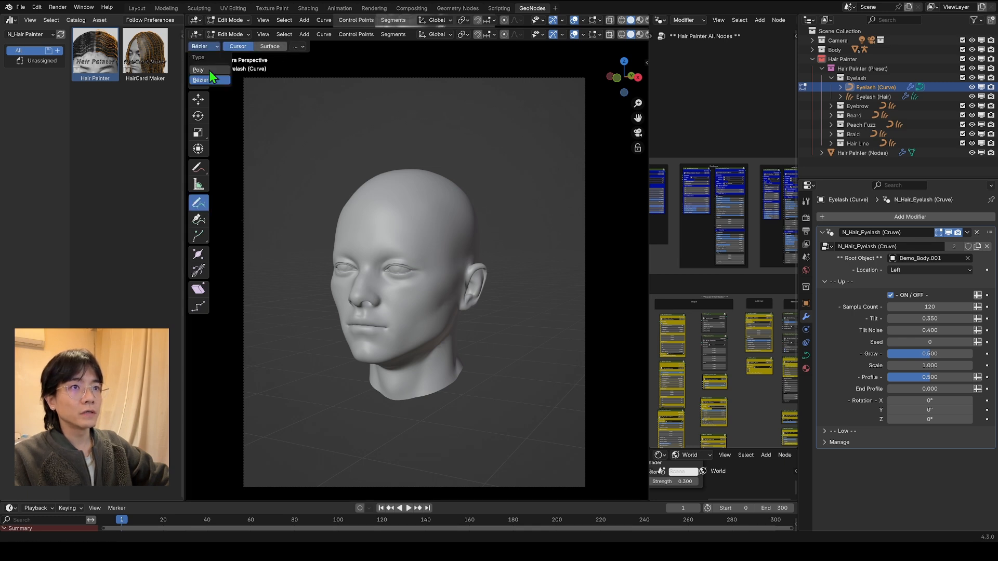
click(204, 65)
click(274, 48)
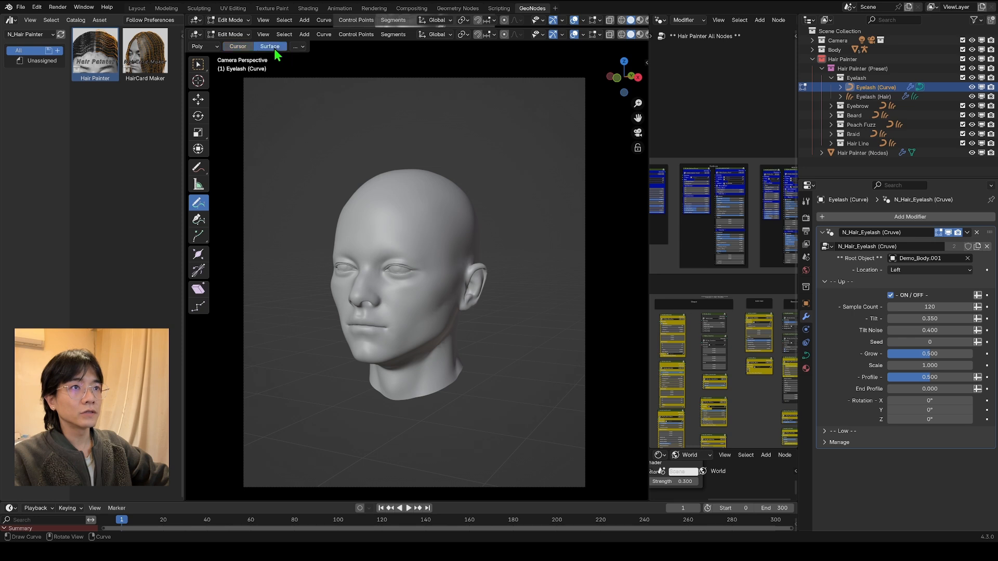
scroll(395, 281, up, 8)
click(806, 201)
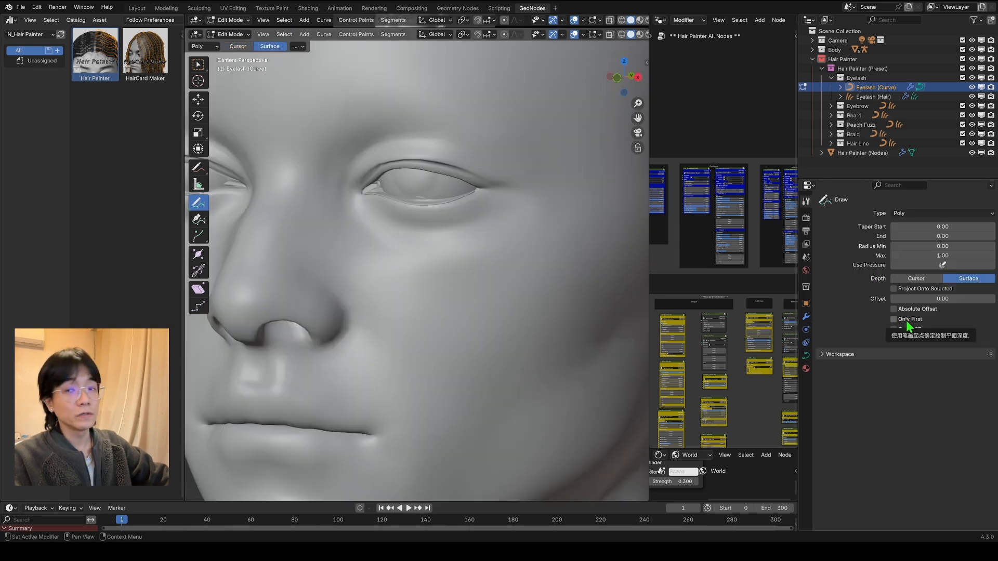
Step: Draw one curve along the upper eyelid edge and one along the lower eyelid edge, and return to Object Mode
scroll(381, 195, down, 5)
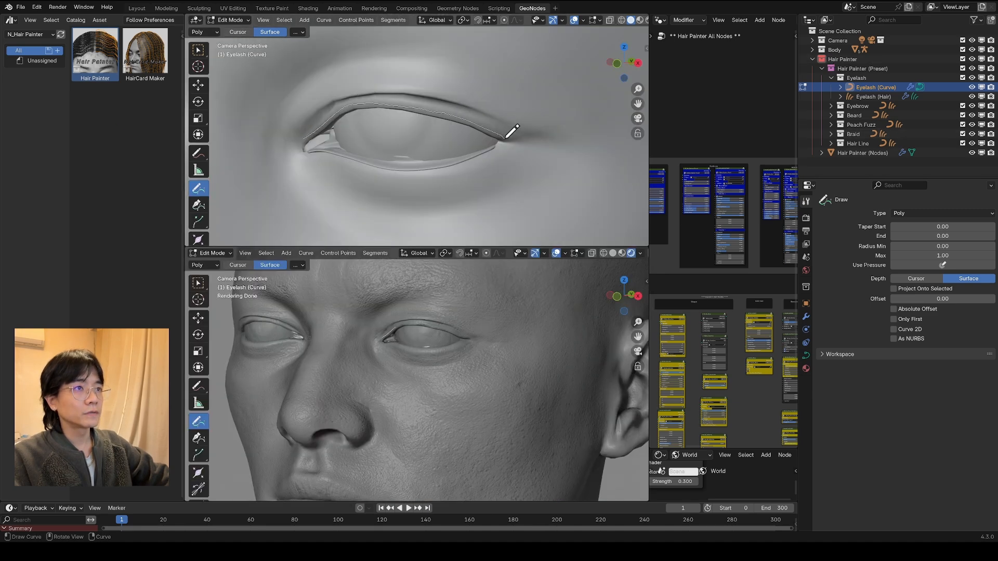
drag(512, 131, 506, 135)
scroll(446, 299, up, 4)
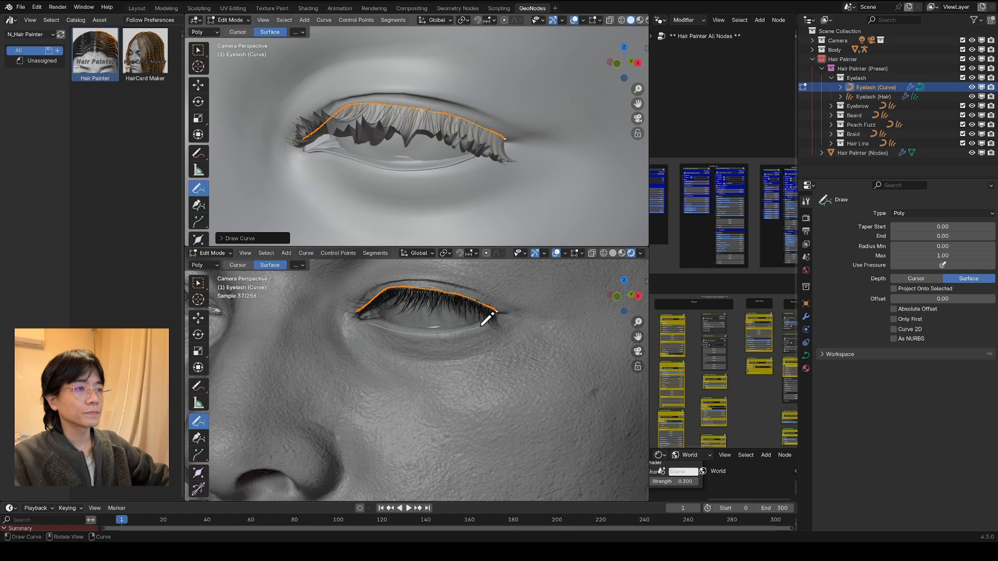
drag(482, 326, 483, 325)
scroll(456, 345, down, 5)
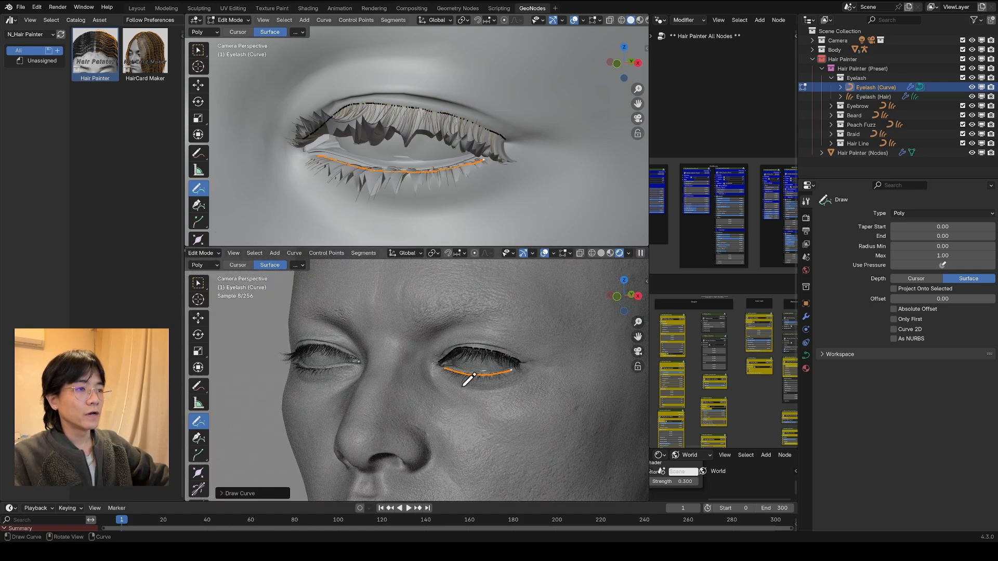
scroll(423, 89, down, 6)
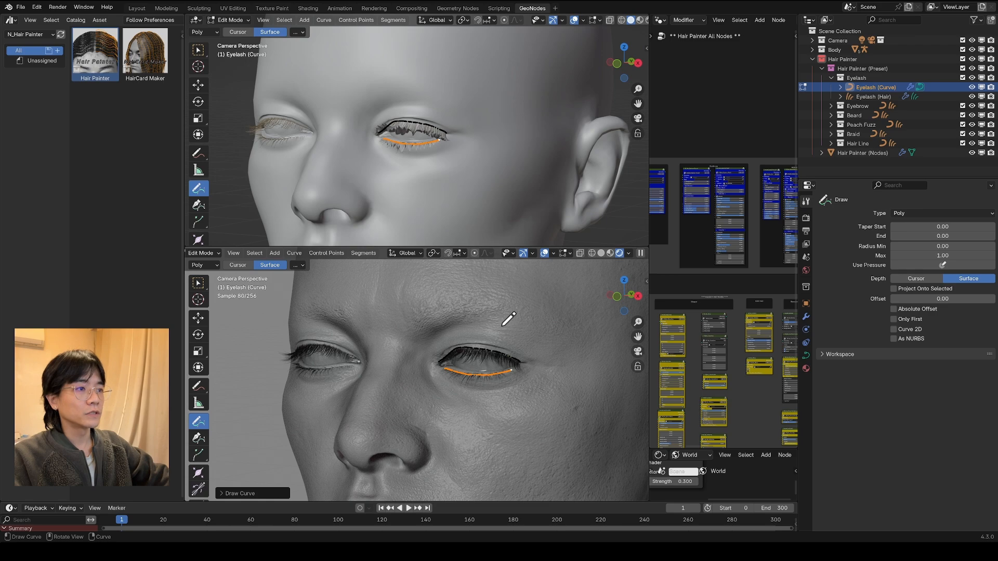
middle_drag(467, 387, 416, 365)
middle_drag(539, 357, 266, 358)
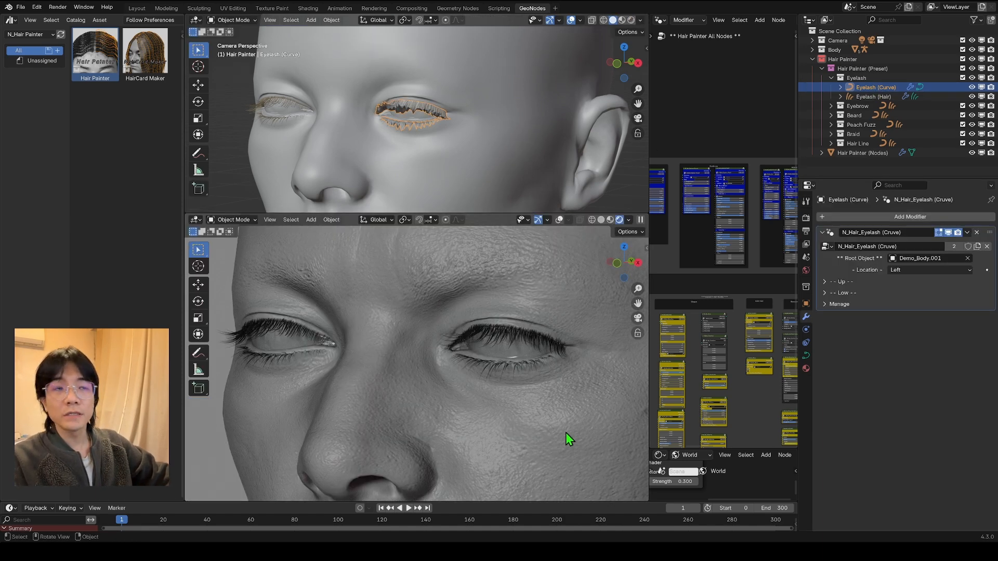
middle_drag(403, 337, 438, 338)
scroll(438, 338, down, 3)
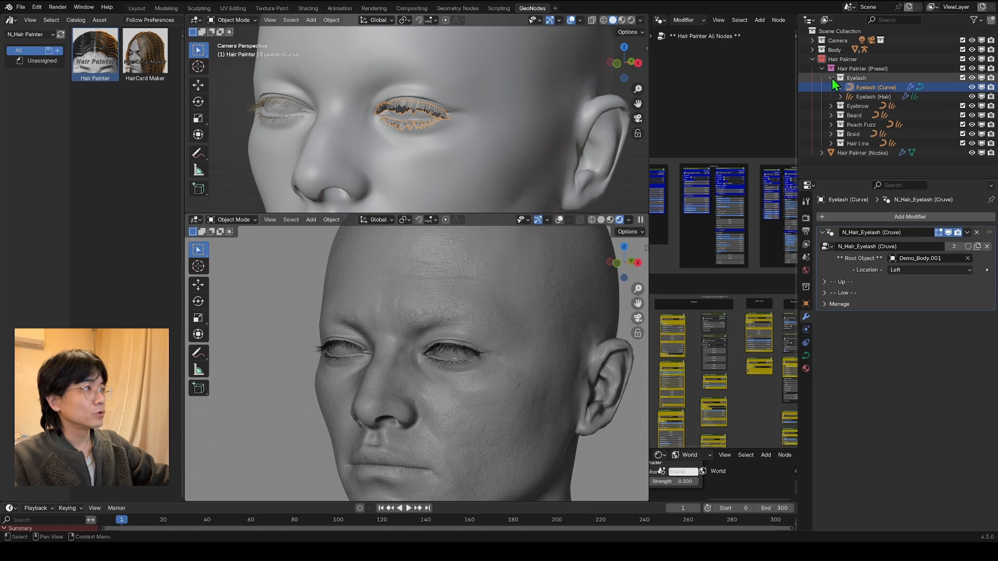
Step: Collapse the Eyelash collection, expand Eyebrow, and set the Root Object of the Eyebrow (Curve) modifier to the head mesh Demo_Body.001
click(831, 78)
click(831, 87)
click(834, 97)
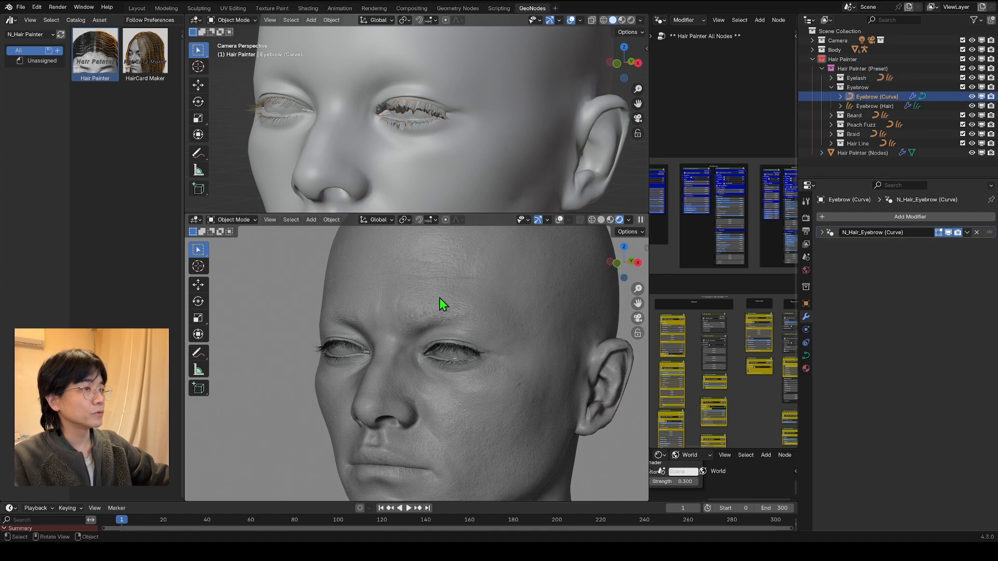
click(967, 259)
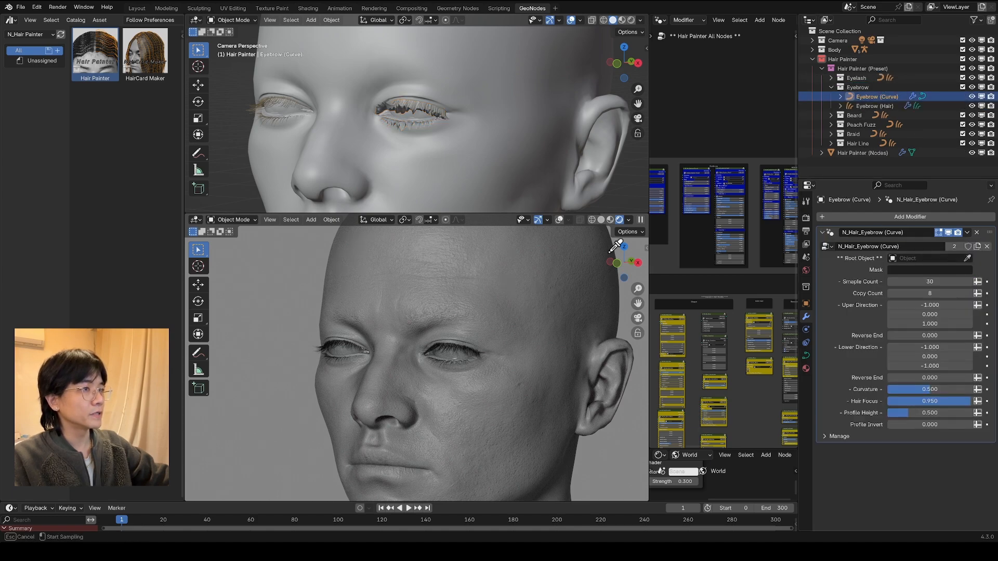
click(519, 261)
Step: Set the Root Object of the N_Hair_Eyebrow (Hair) modifier on Eyebrow (Hair) to the head mesh Demo_Body.001
click(874, 106)
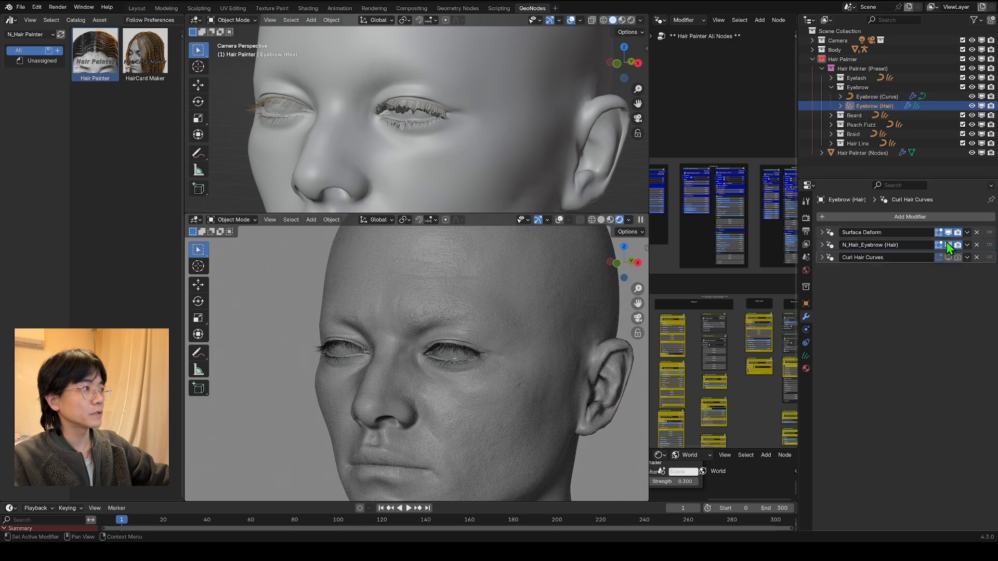
click(822, 244)
click(967, 282)
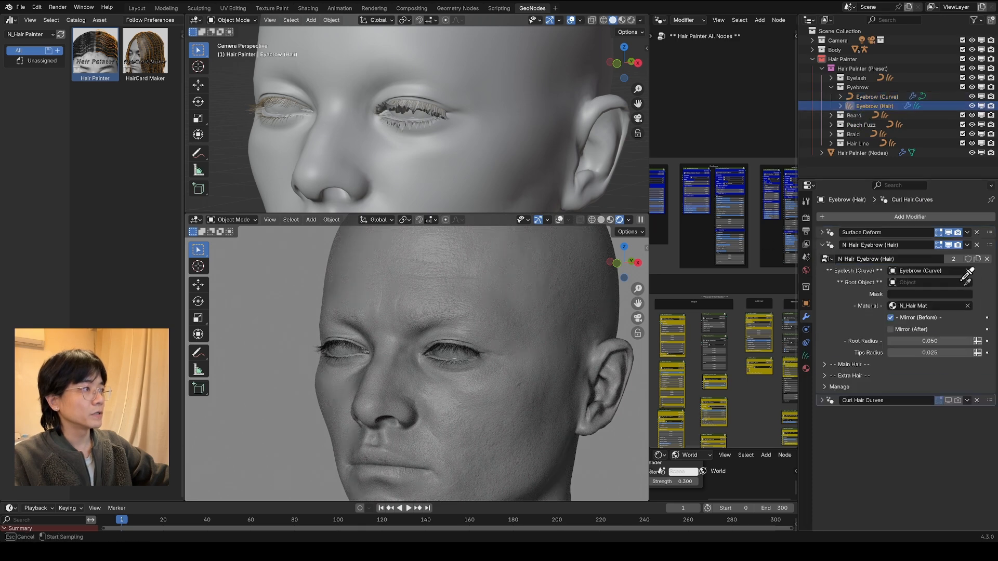
click(539, 282)
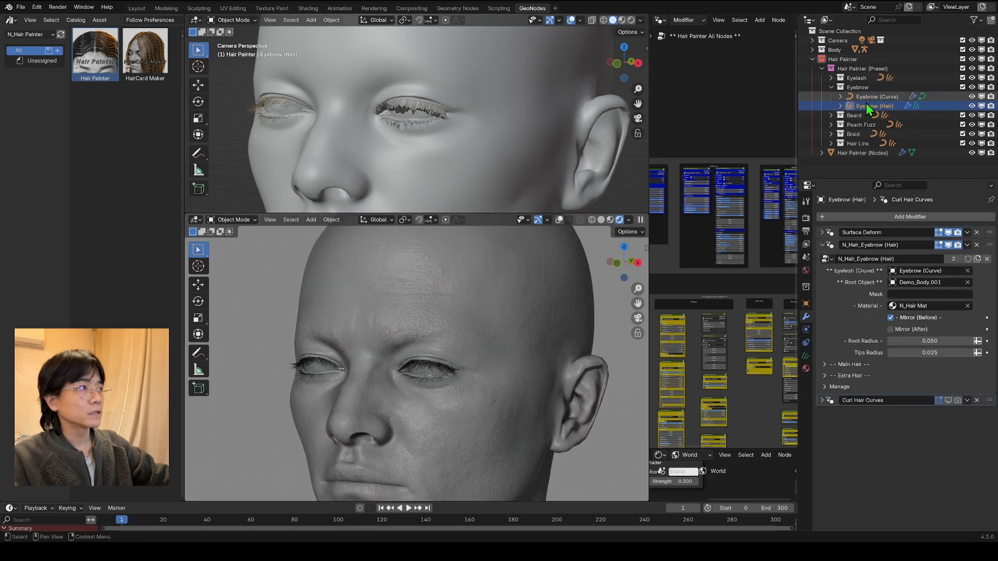
Step: In Edit Mode on Eyebrow (Curve), draw a closed eyebrow outline above the eye and a guide stroke through its middle
click(866, 98)
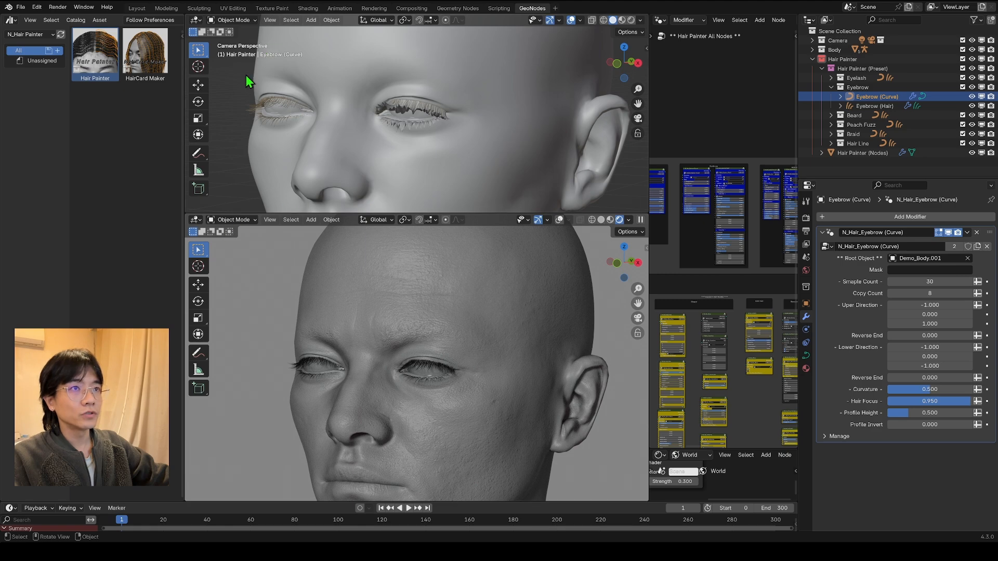
click(222, 222)
click(231, 242)
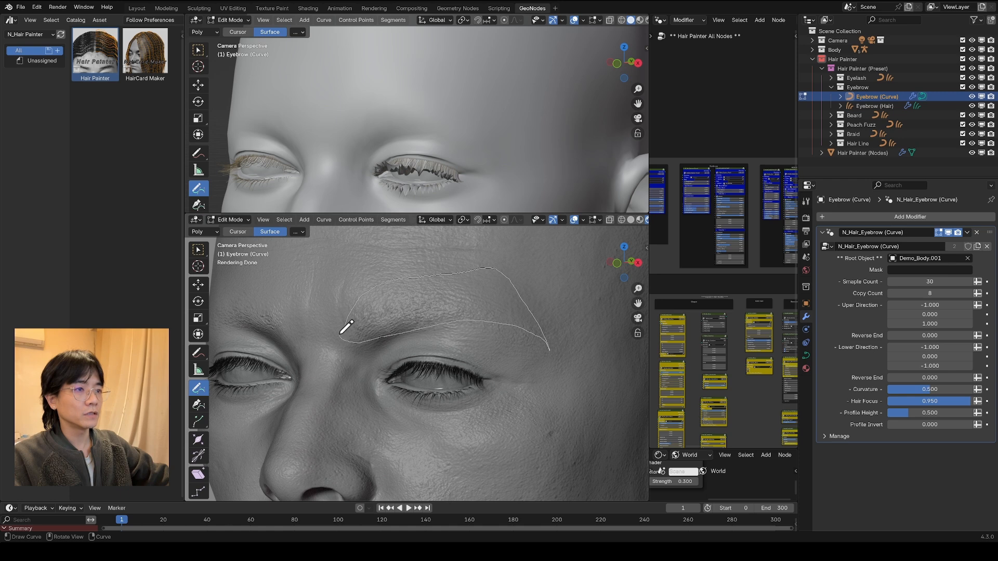
drag(340, 334, 341, 326)
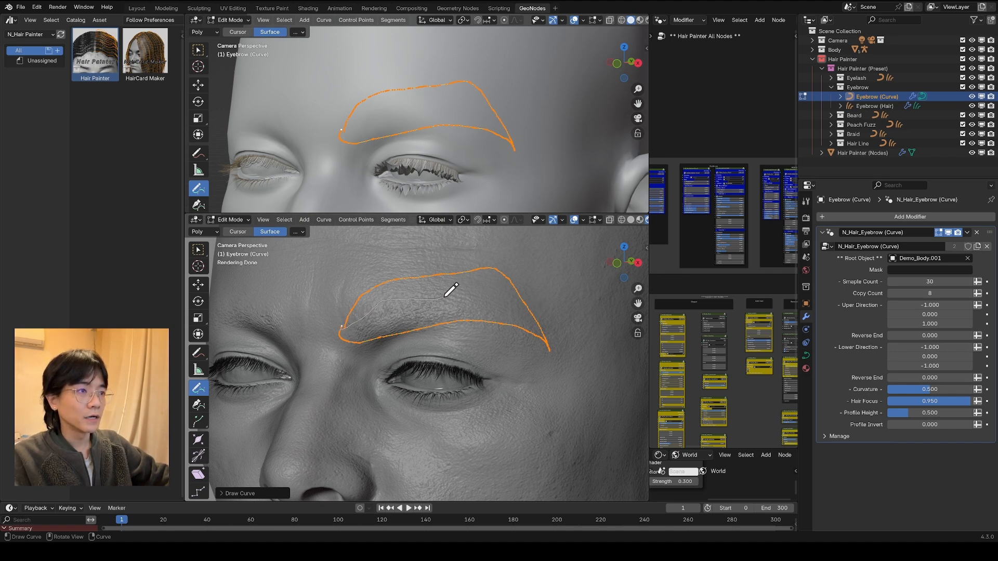
drag(535, 319, 542, 339)
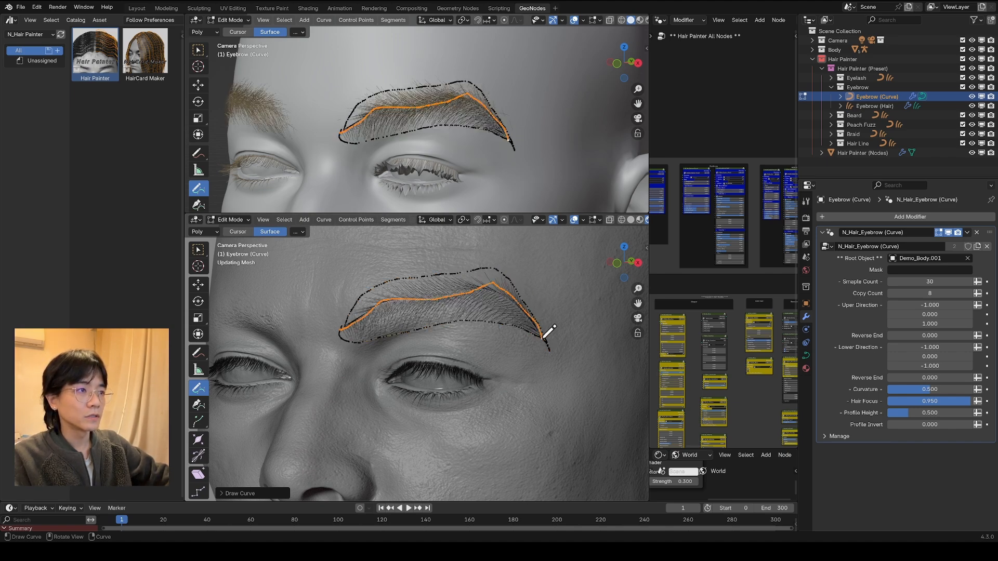
scroll(472, 169, down, 1)
key(alt+shift+z)
key(KP_1)
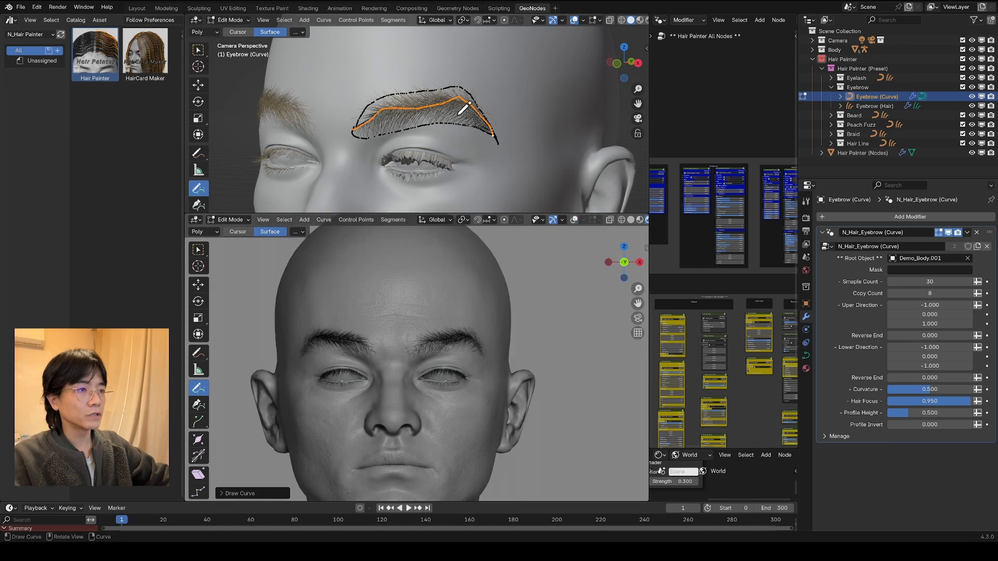
Step: From the front view, enable proportional editing and move points at the eyebrow's inner end to reshape it
key(KP_1)
scroll(596, 55, up, 4)
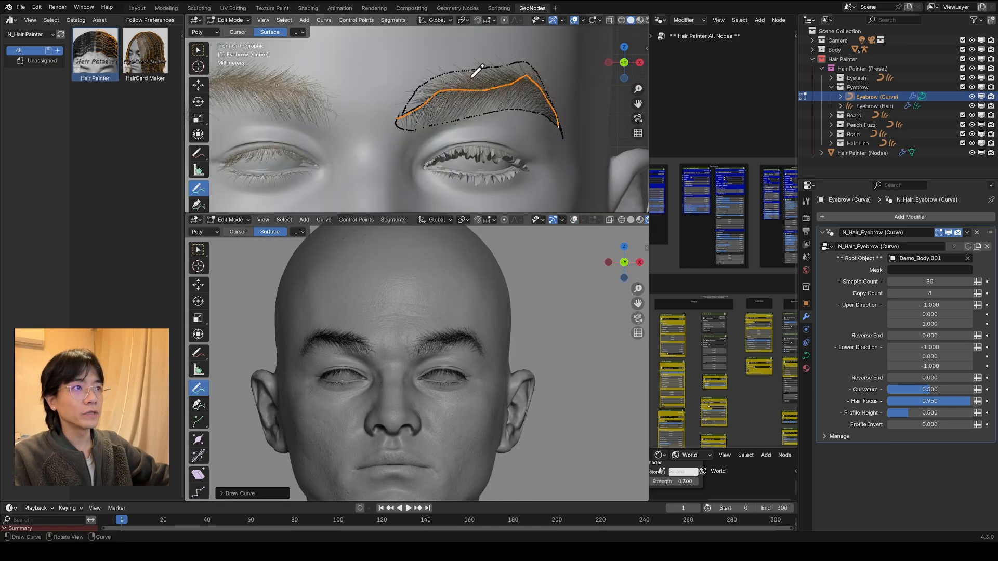
key(w)
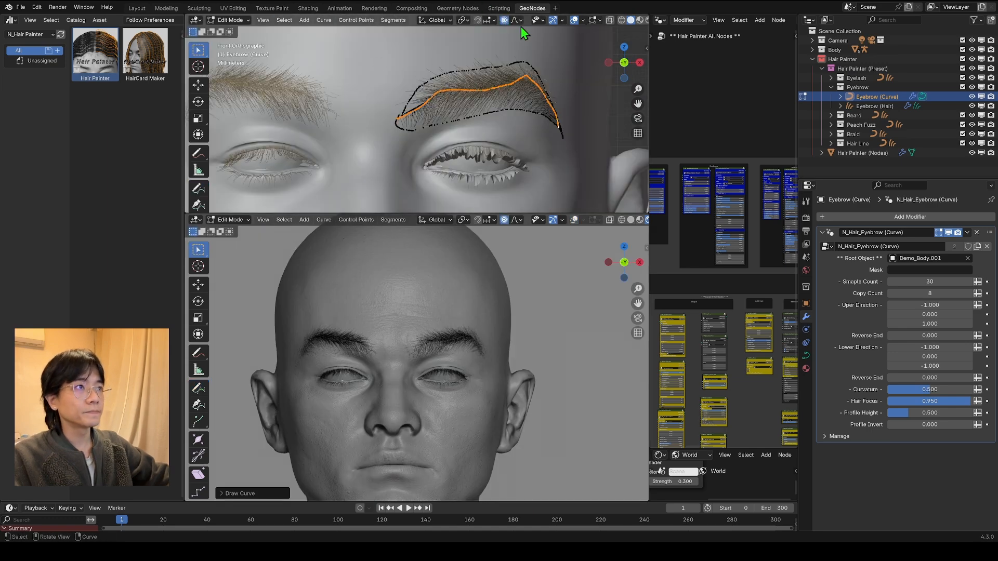
click(519, 20)
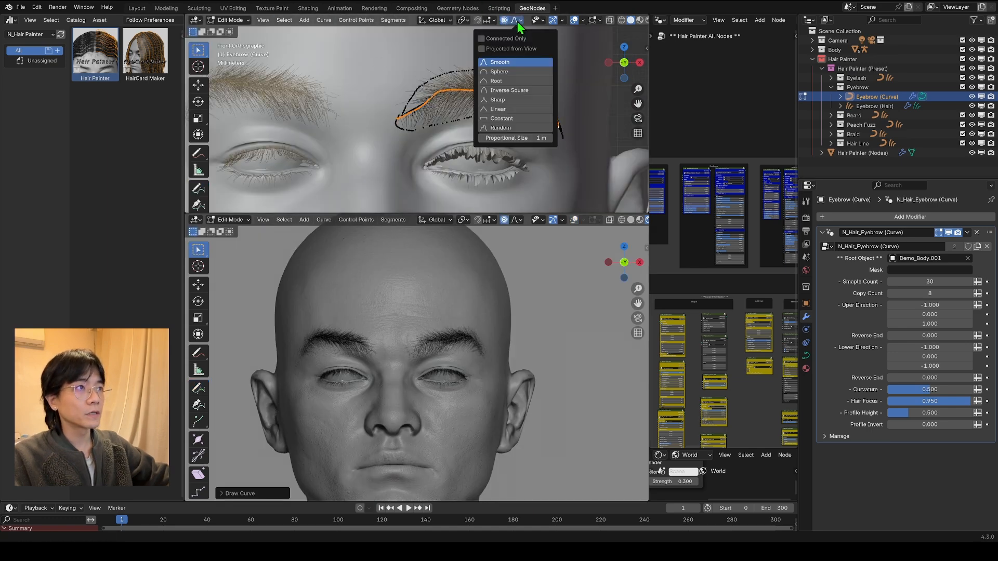
click(408, 98)
key(g)
click(400, 101)
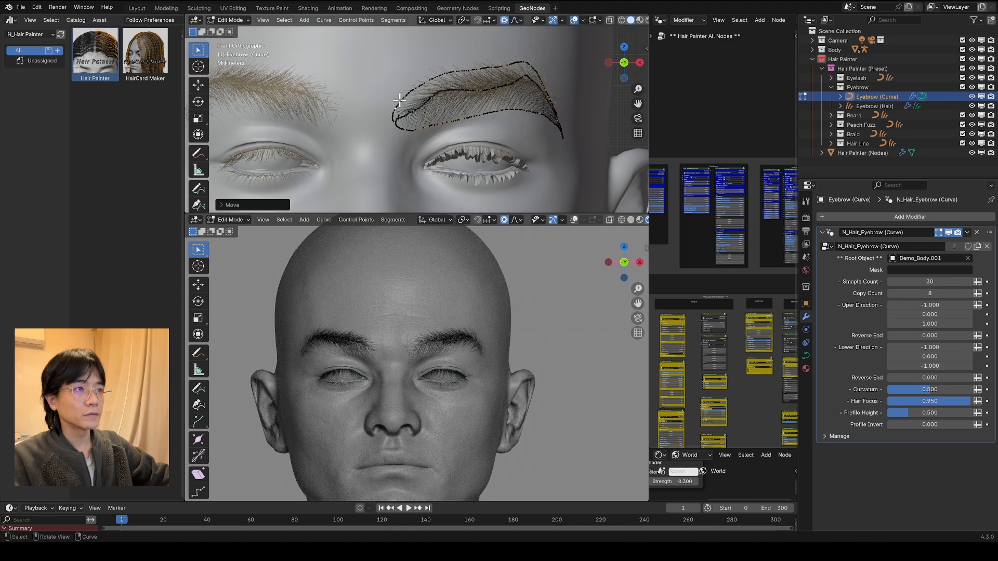
click(404, 127)
key(g)
click(400, 128)
Step: Select all eyebrow curve points, move them slightly downward and rotate them clockwise by about 7 degrees
scroll(424, 124, down, 2)
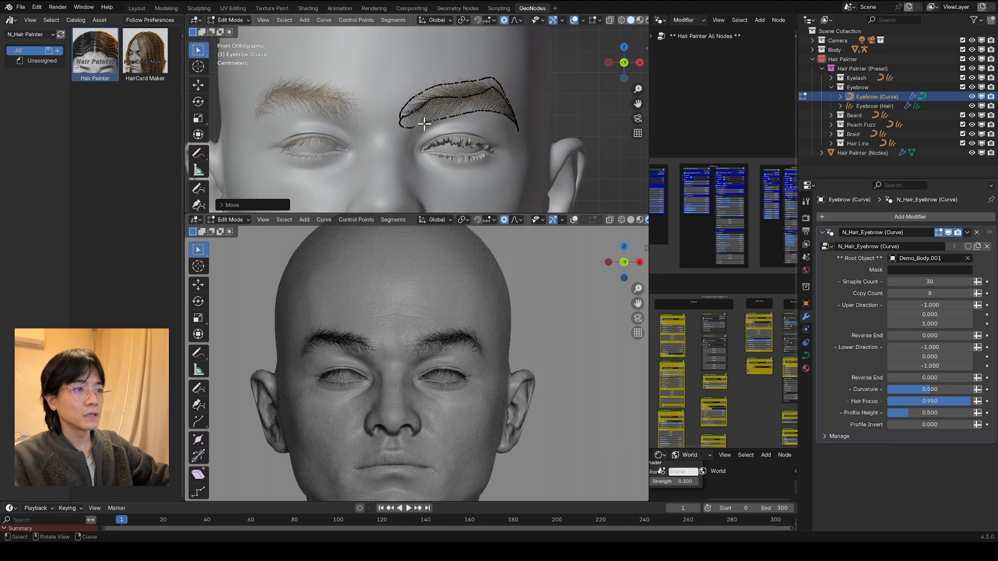
key(a)
key(g)
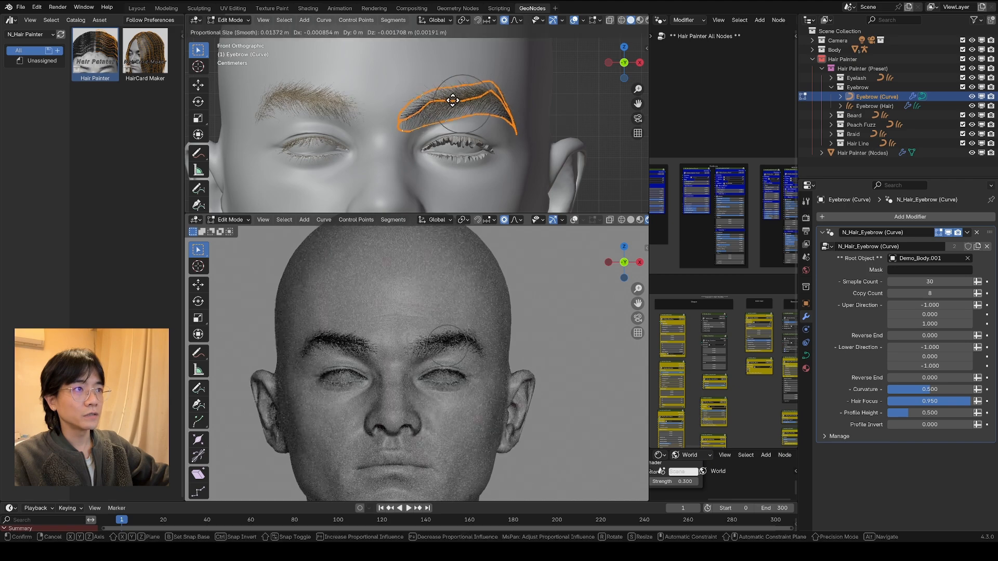
click(452, 100)
key(r)
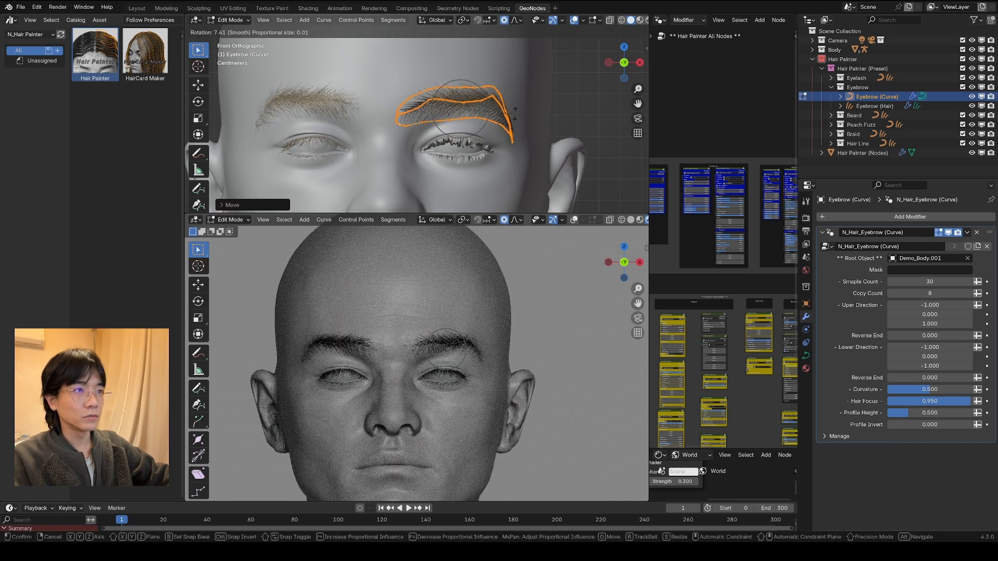
click(515, 114)
Step: Shift the eyebrow's inner part toward the nose and lower a point on the middle guide stroke with proportional editing
click(421, 102)
key(g)
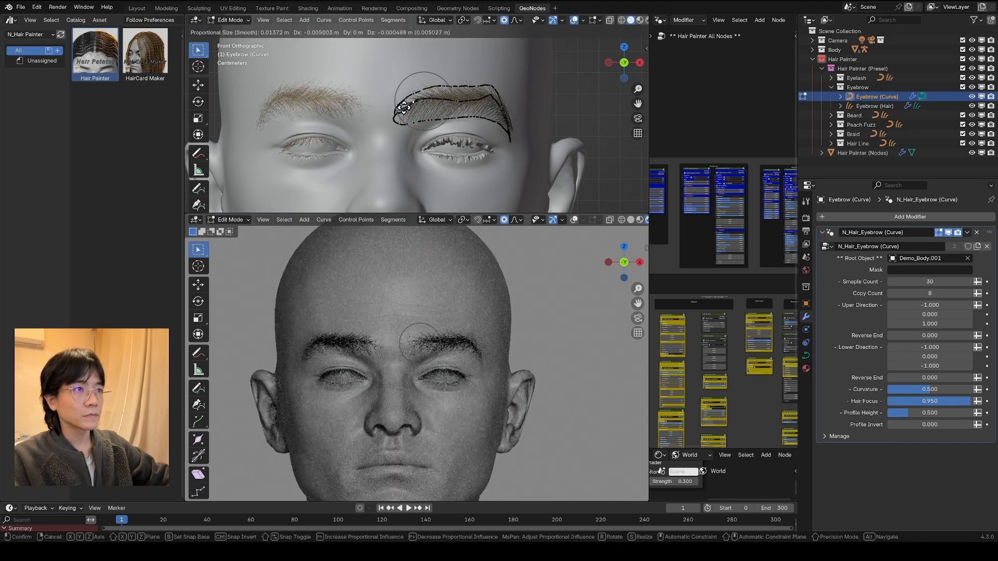
click(411, 104)
scroll(419, 106, up, 3)
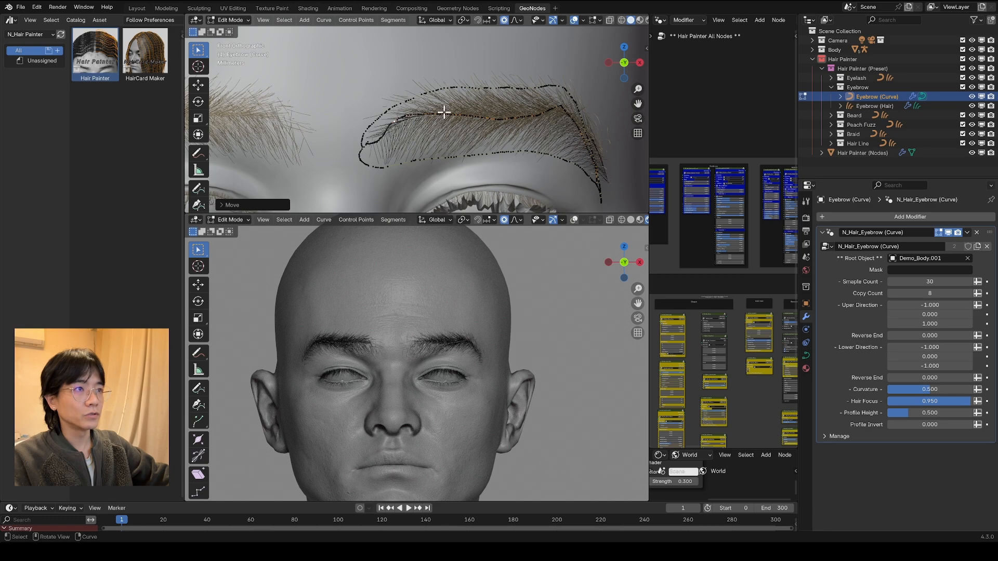
click(444, 113)
key(g)
click(435, 126)
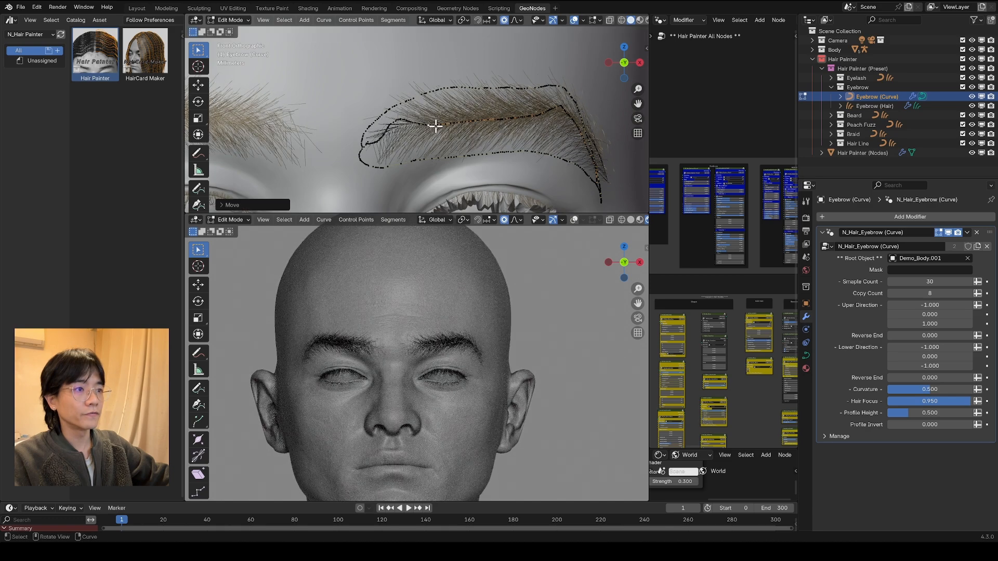
Step: Pull the outer arch of the eyebrow curves upward into a sharp peak and return the rendered viewport to the camera view
scroll(501, 110, down, 4)
click(467, 89)
key(g)
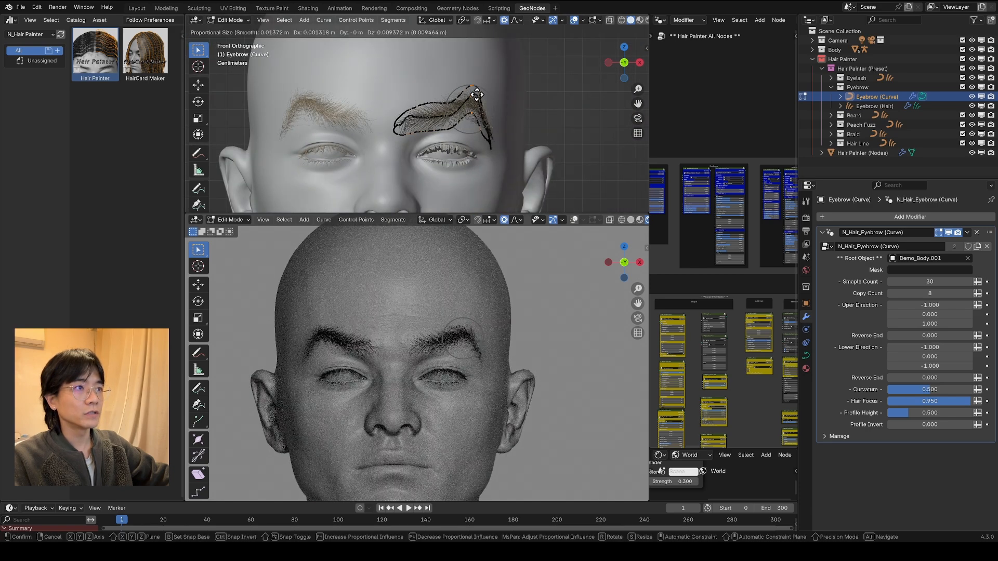
click(477, 82)
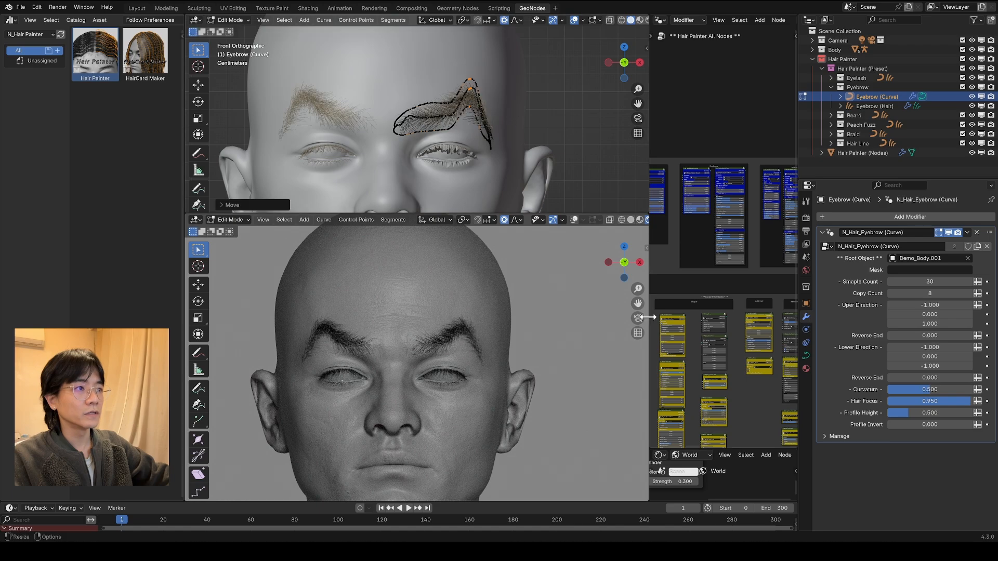
click(638, 317)
key(g)
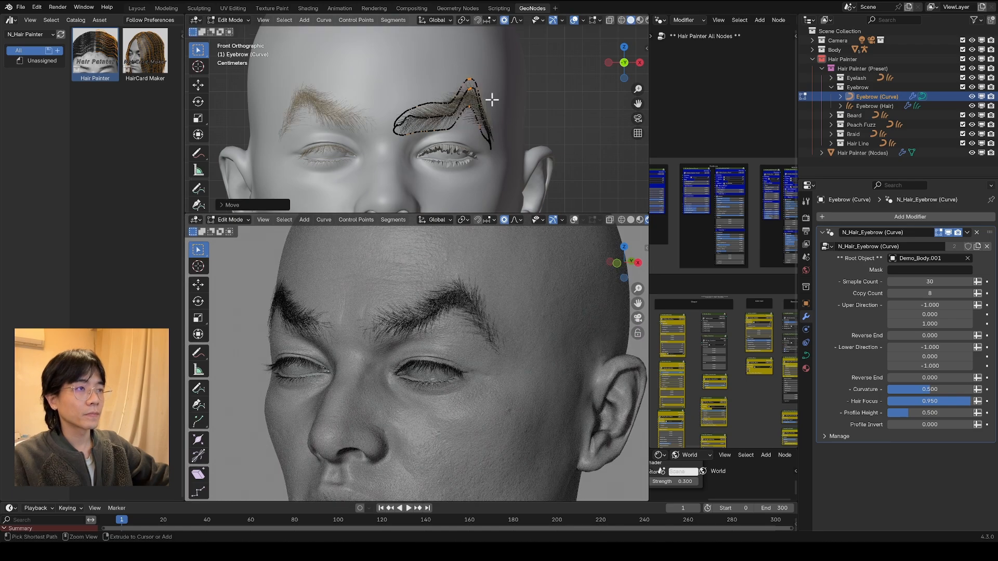
Step: Lower the sharp outer peak of the eyebrow curves into a softer arch using proportional editing in the front view
click(444, 124)
scroll(415, 125, up, 3)
key(g)
click(417, 124)
key(g)
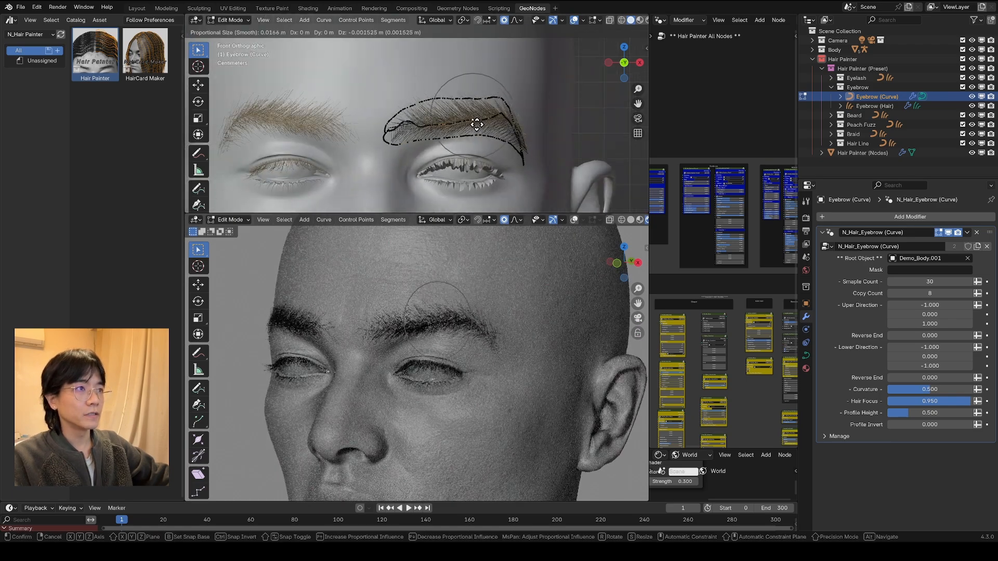
click(470, 109)
Step: Refine the eyebrow's inner end and arch with small proportional moves, and return the viewport to the camera view
key(g)
scroll(447, 102, down, 6)
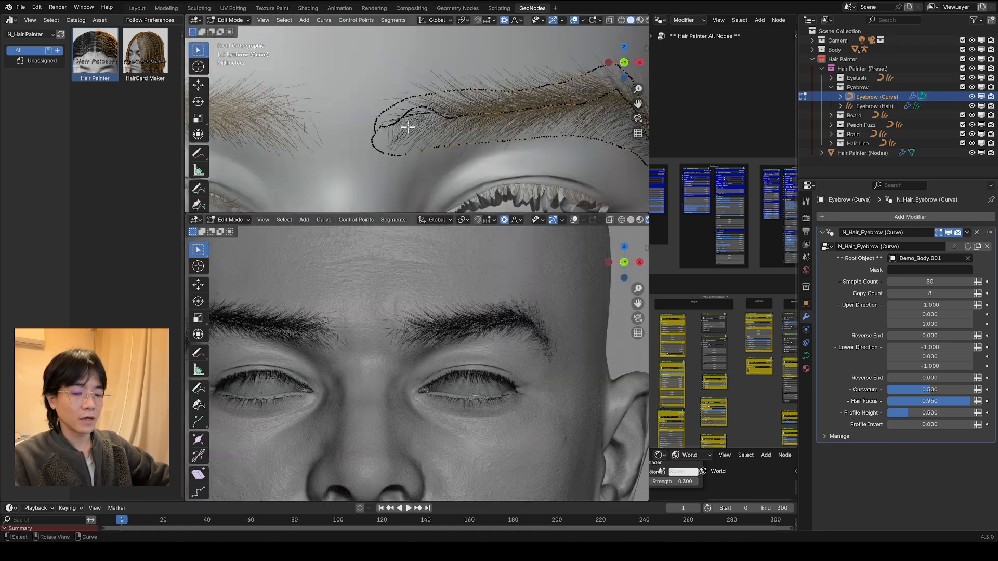
key(g)
click(410, 122)
click(441, 114)
key(g)
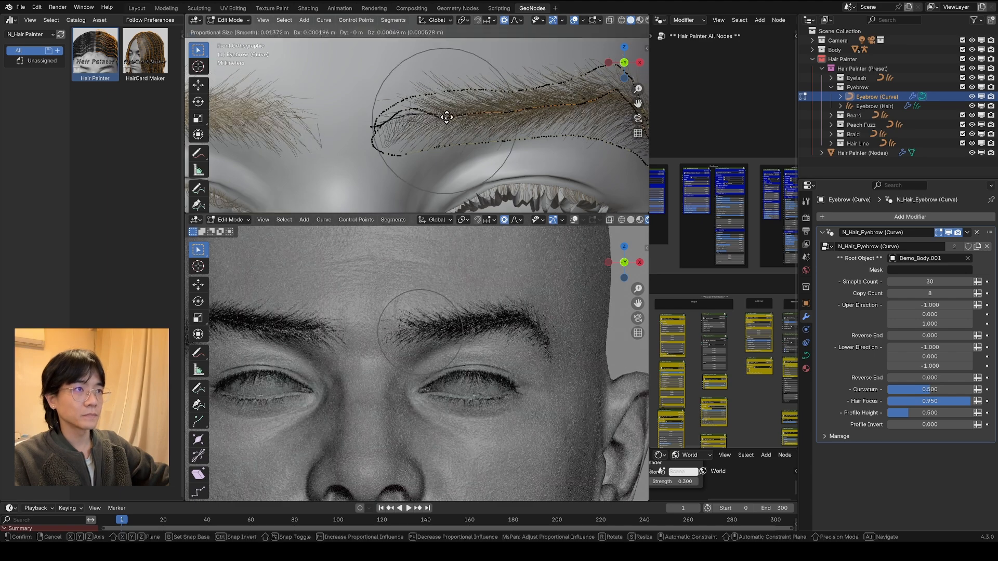
click(444, 115)
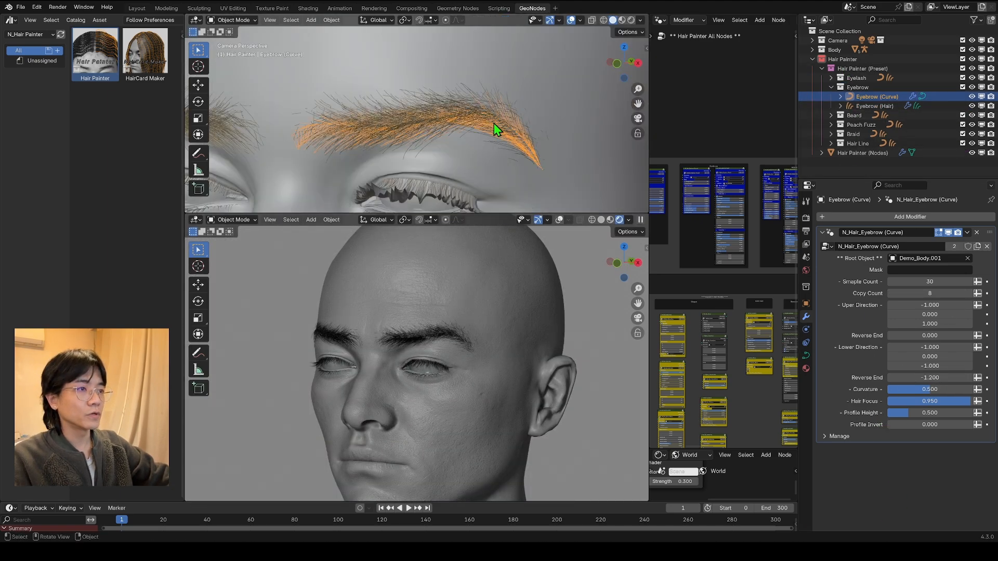
key(KP_0)
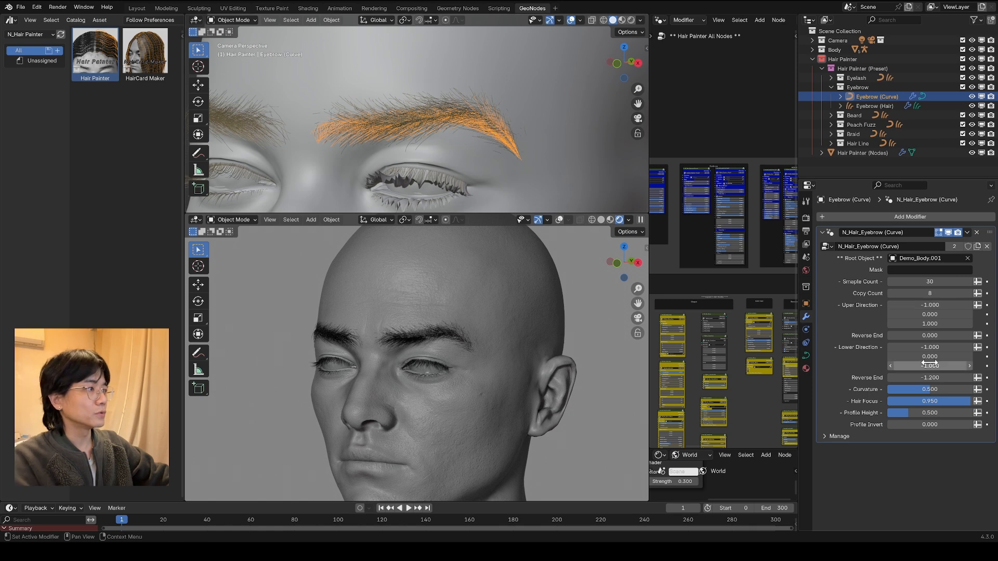
Step: Open the Beard collection in place of Eyebrow and assign Demo_Body.001 as the root object of Beard (Curve)
click(832, 87)
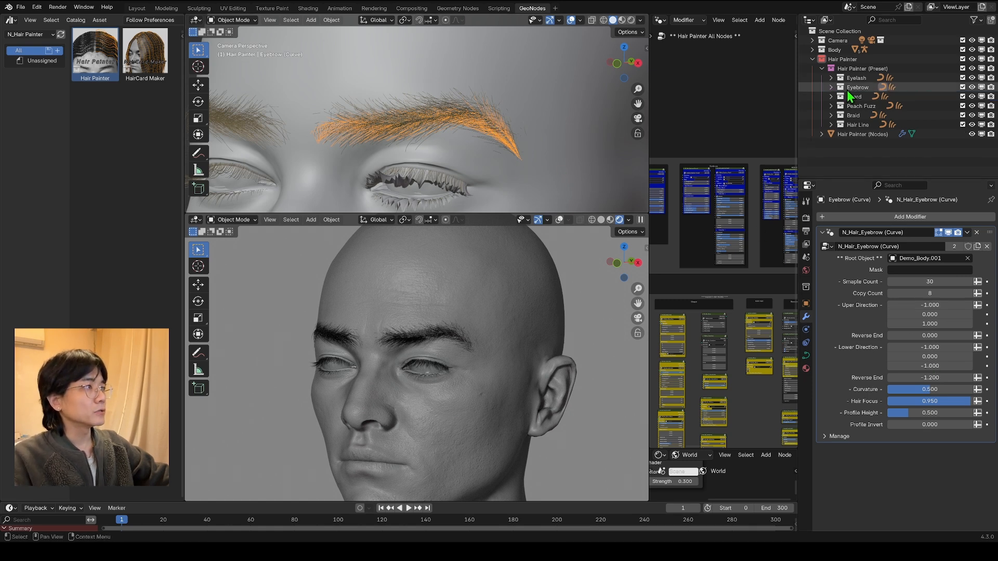
click(883, 99)
scroll(301, 52, up, 3)
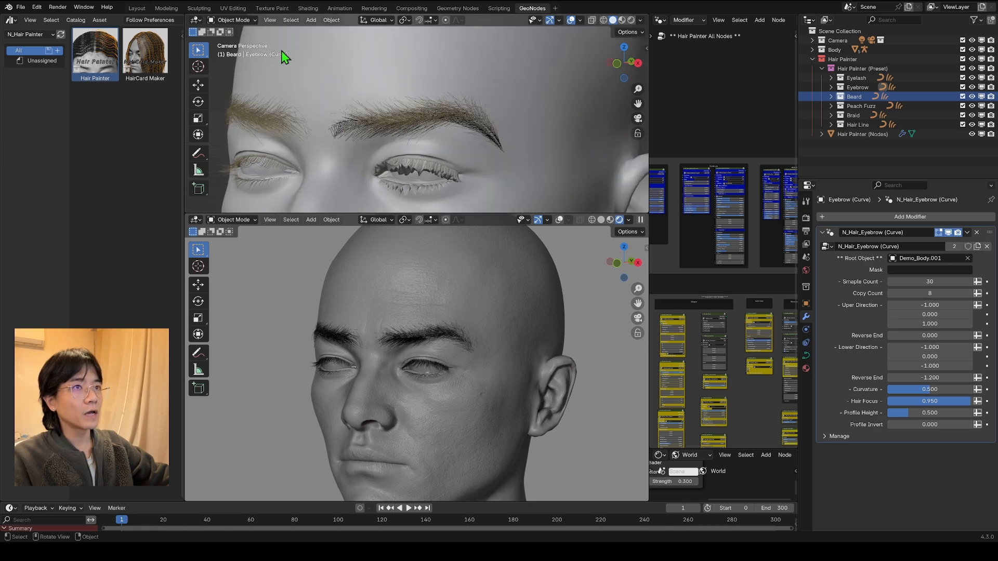
click(831, 97)
click(873, 106)
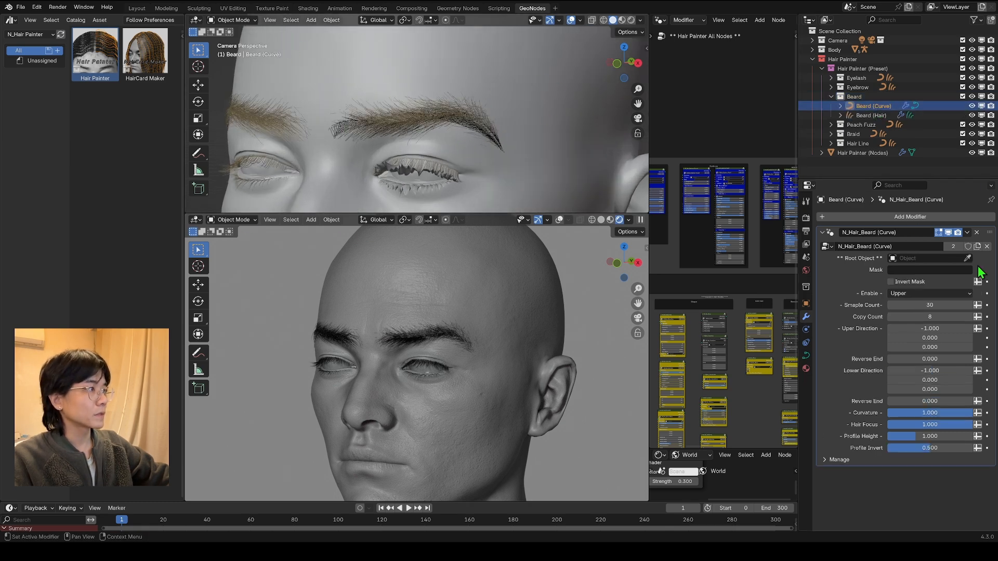
Step: On Beard (Hair), assign Demo_Body.001 as root object in the N_Hair_Beard (Hair) and (Detail) modifiers, and reselect Beard (Curve)
click(871, 116)
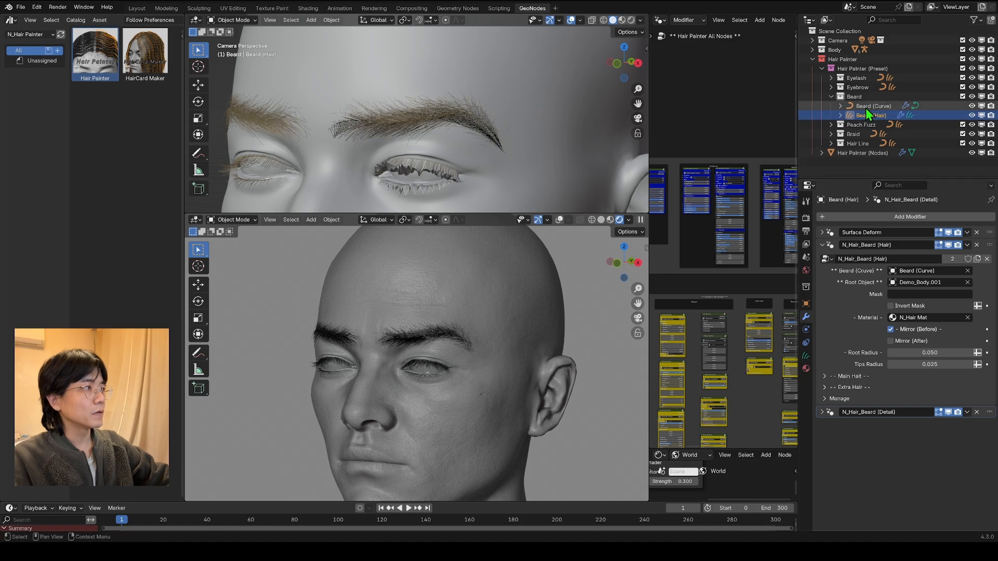
click(822, 245)
click(823, 257)
click(968, 283)
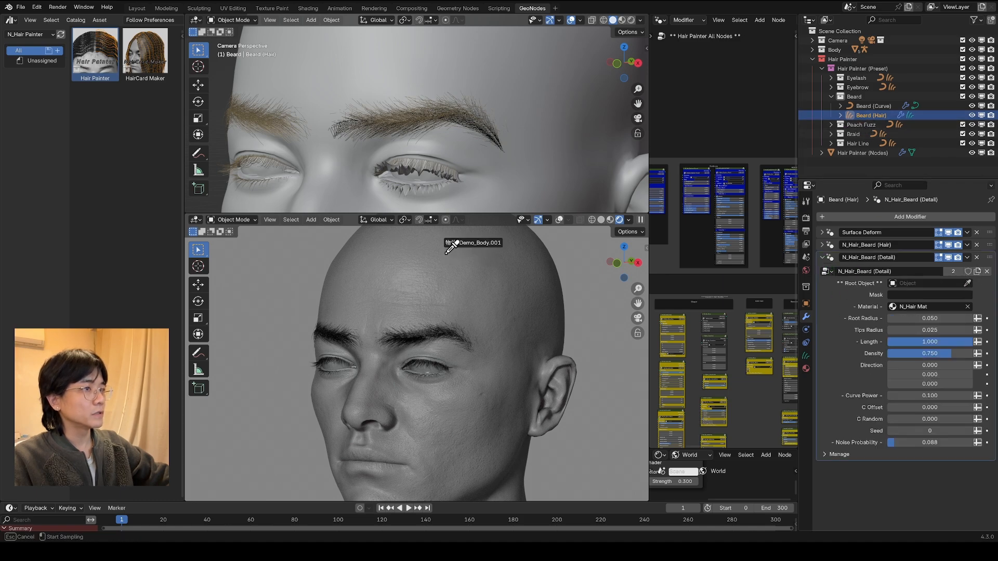
click(447, 246)
middle_drag(517, 335, 533, 322)
click(871, 106)
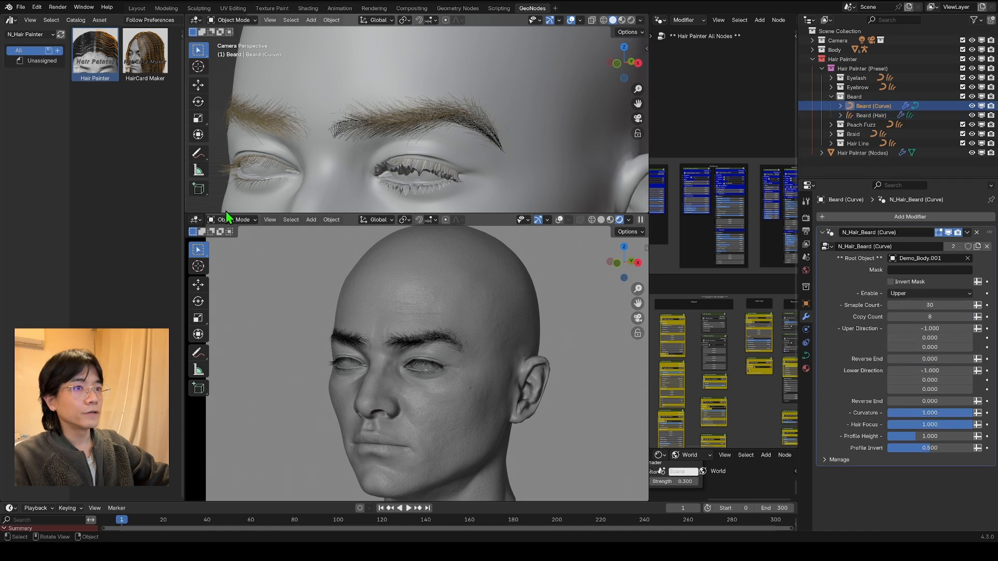
Step: Draw half of a mustache between the nose and the mouth corner on the Beard curve, and reshape its points with proportional editing
drag(415, 371, 425, 342)
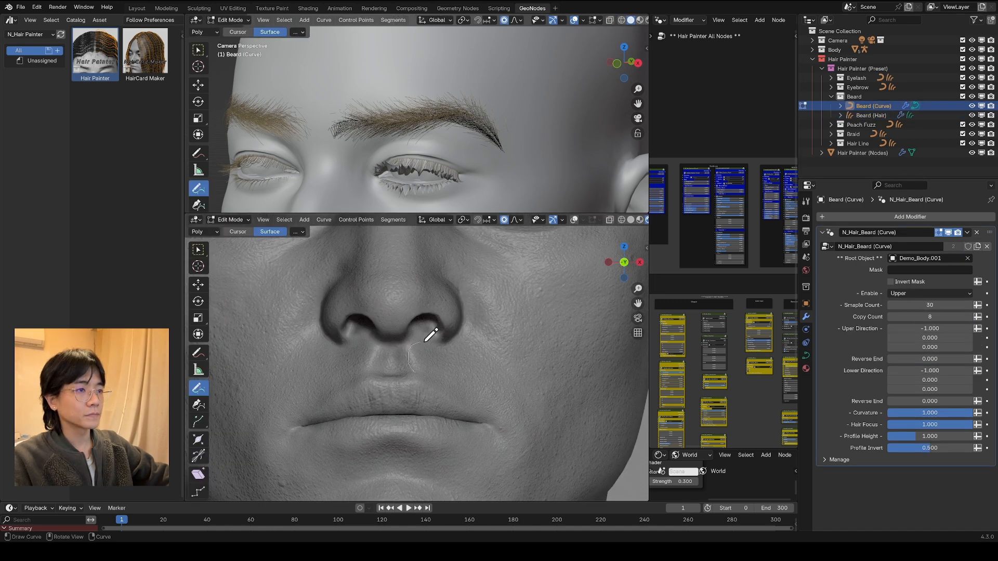
drag(486, 388, 418, 376)
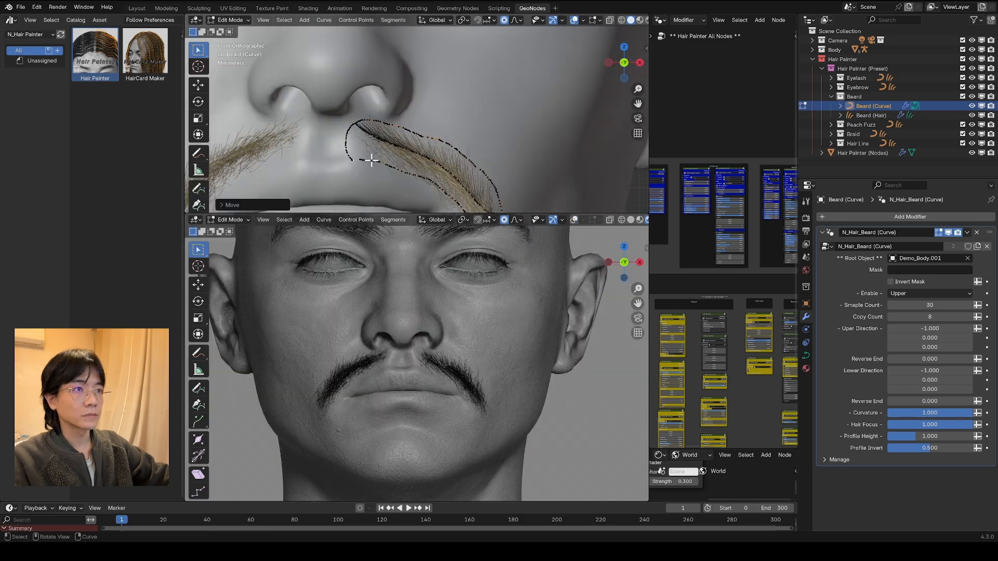
key(g)
click(472, 162)
key(g)
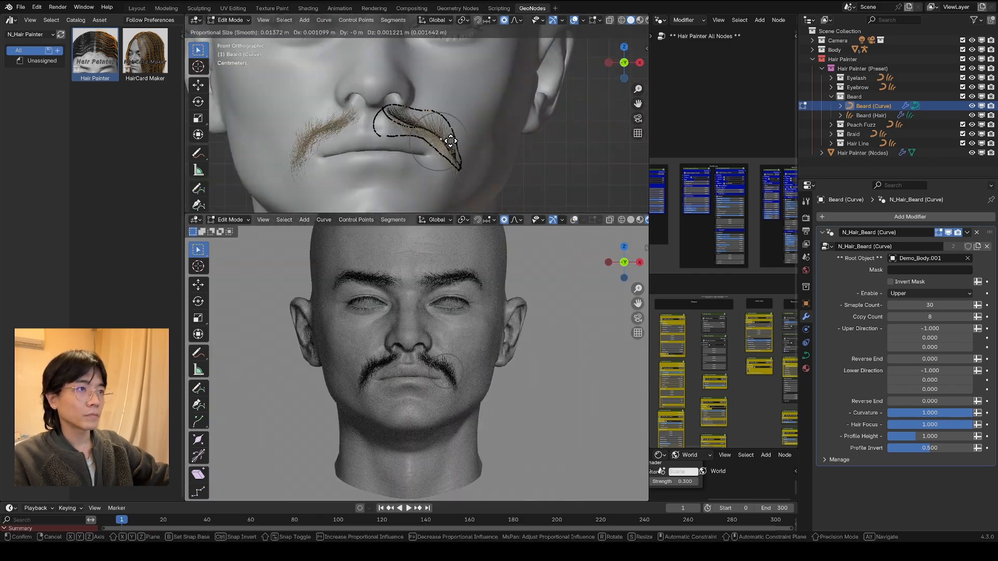
click(453, 145)
key(KP_0)
scroll(599, 100, down, 5)
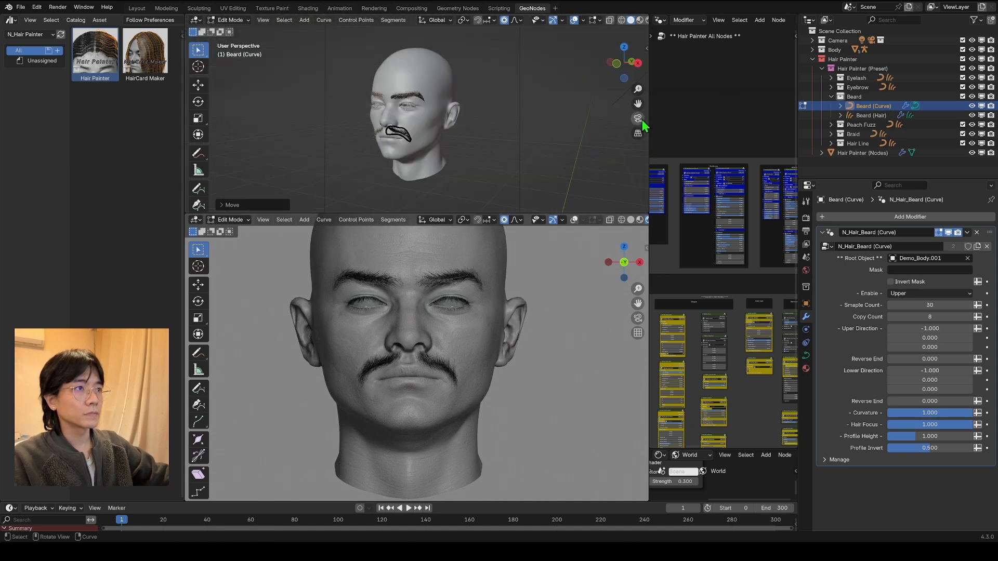
scroll(536, 188, up, 8)
shift+middle_drag(514, 82, 474, 107)
key(KP_0)
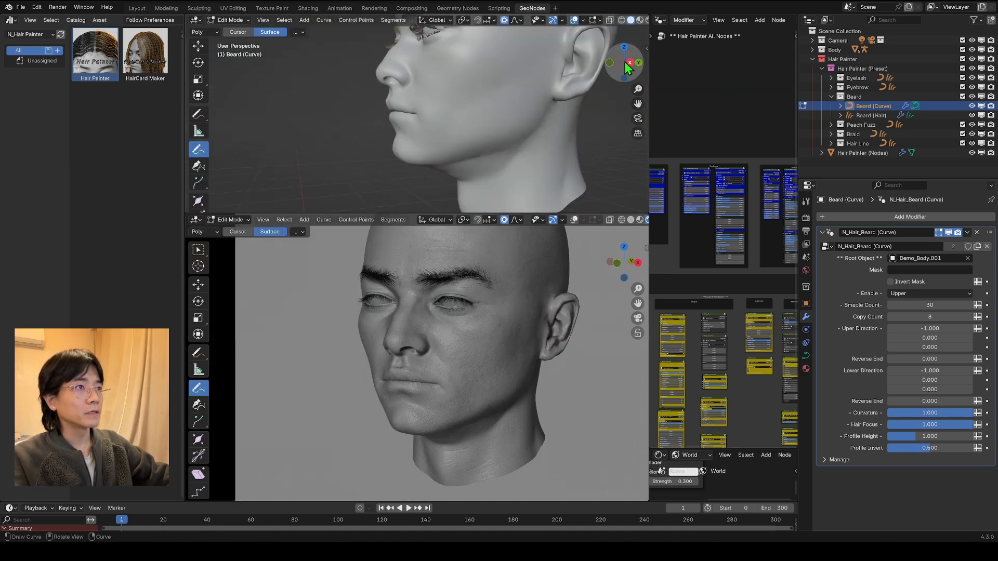
Step: From the right view, draw a closed beard outline from chin to ear along the jaw, with a guide stroke through its middle
click(626, 64)
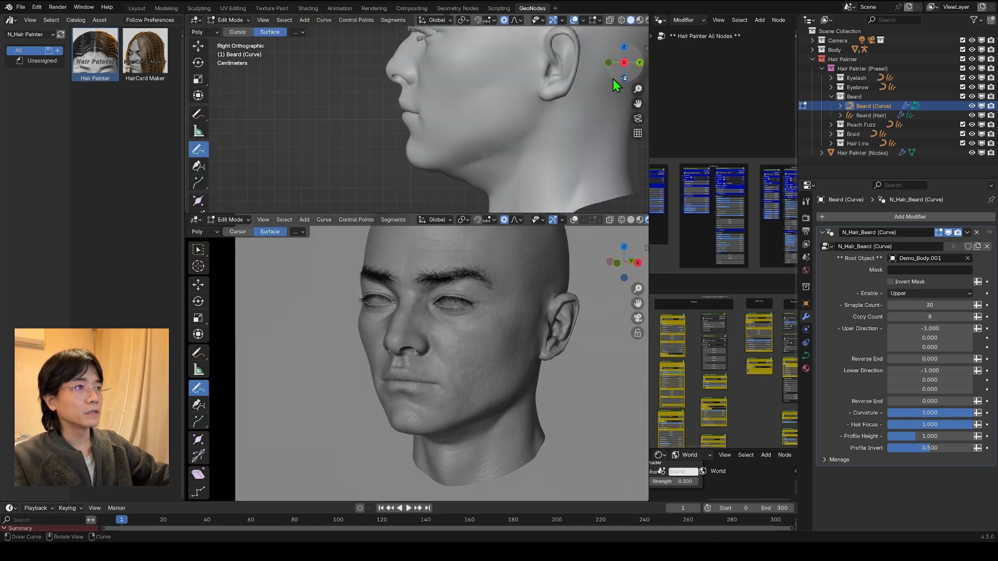
scroll(455, 130, up, 4)
scroll(421, 156, down, 3)
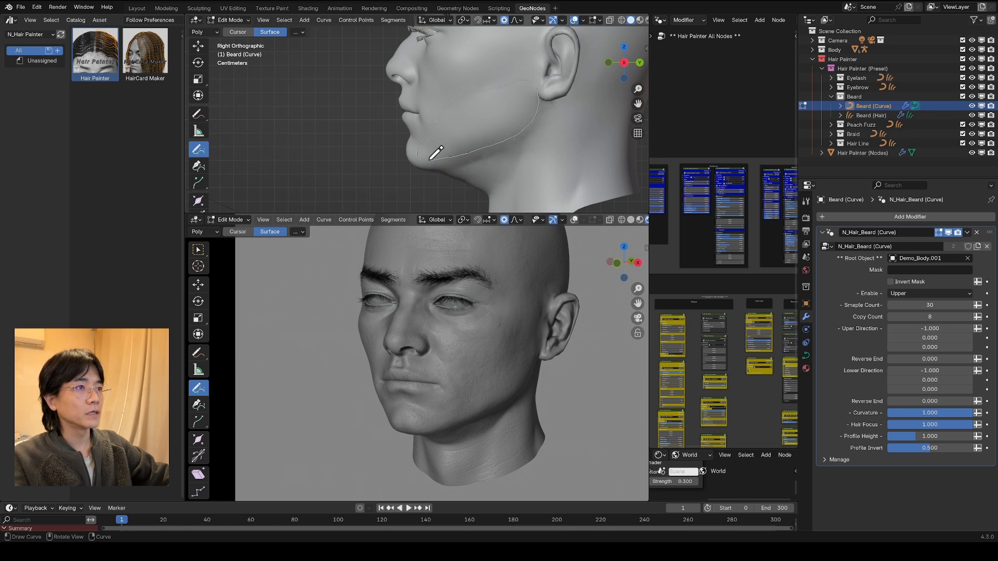
drag(430, 159, 417, 158)
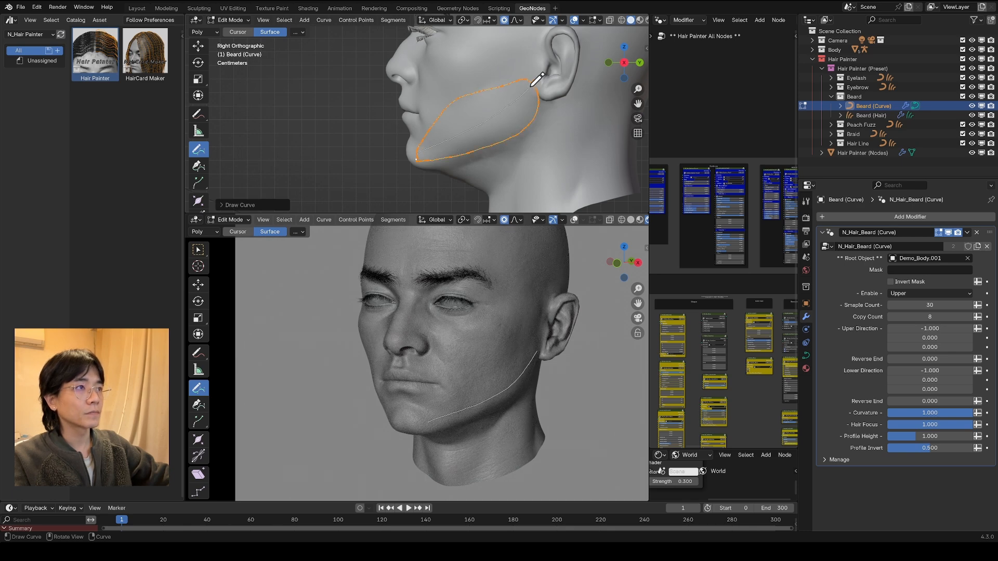
drag(531, 86, 534, 83)
mouse_move(465, 136)
middle_down()
mouse_move(537, 110)
mouse_move(602, 133)
mouse_move(602, 114)
mouse_move(456, 138)
mouse_move(497, 125)
middle_up()
scroll(523, 119, up, 4)
scroll(514, 128, down, 2)
middle_drag(566, 79, 574, 151)
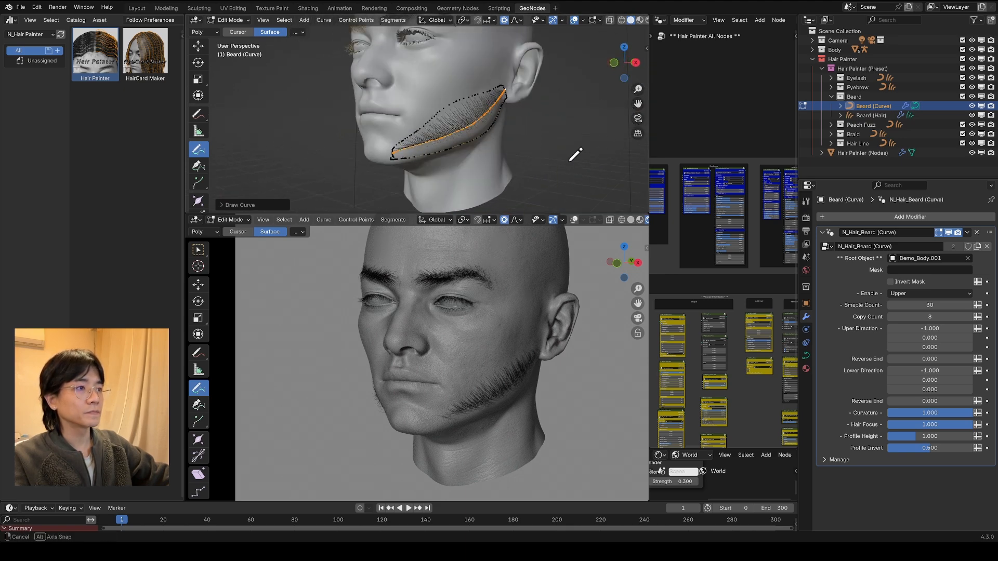
Step: Set the Beard curve modifier's Enable option to Both and lower its Hair Focus to spread the hairs across the outlined area
click(905, 294)
click(930, 304)
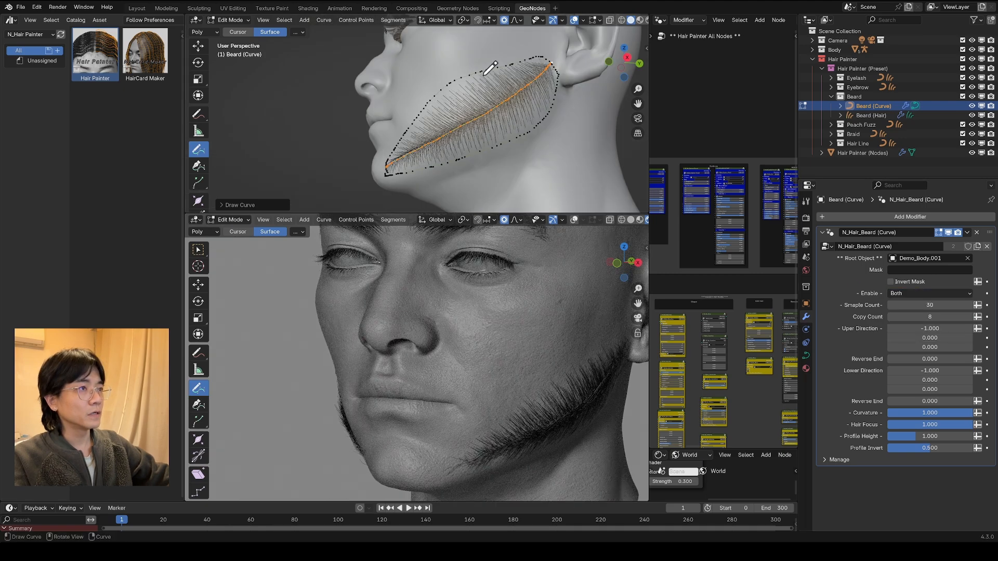
shift+middle_drag(515, 328, 493, 322)
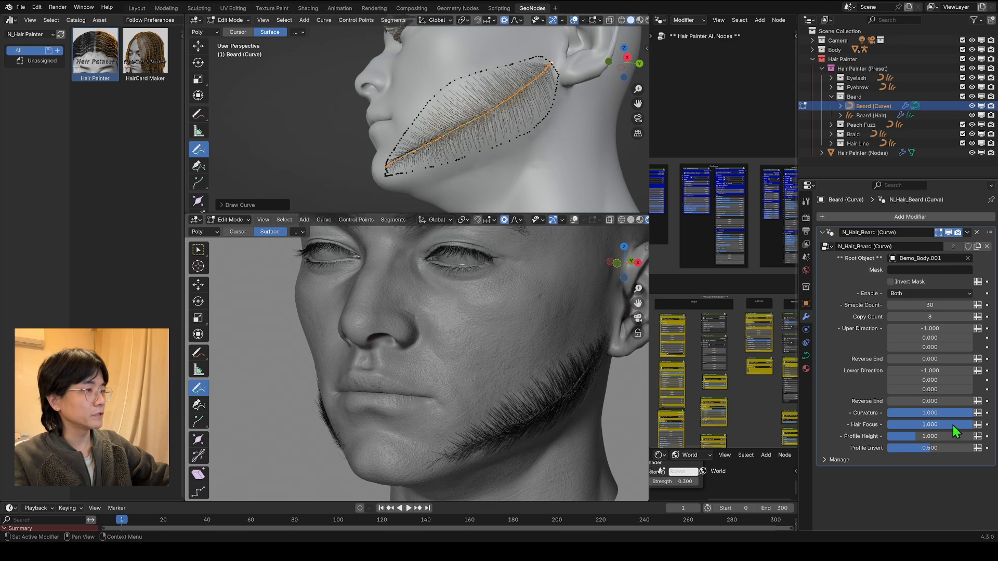
drag(954, 426, 911, 426)
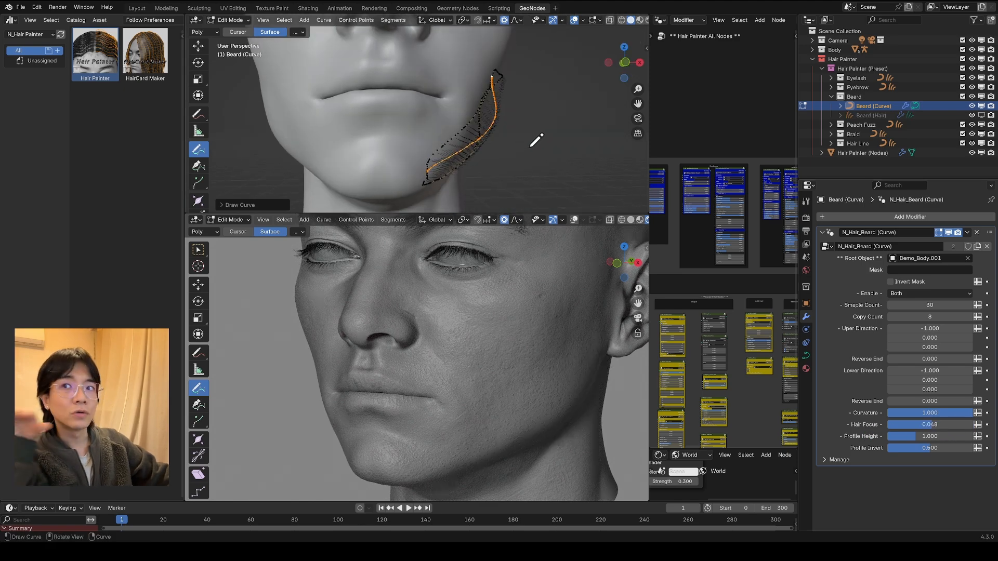
middle_drag(534, 141, 452, 88)
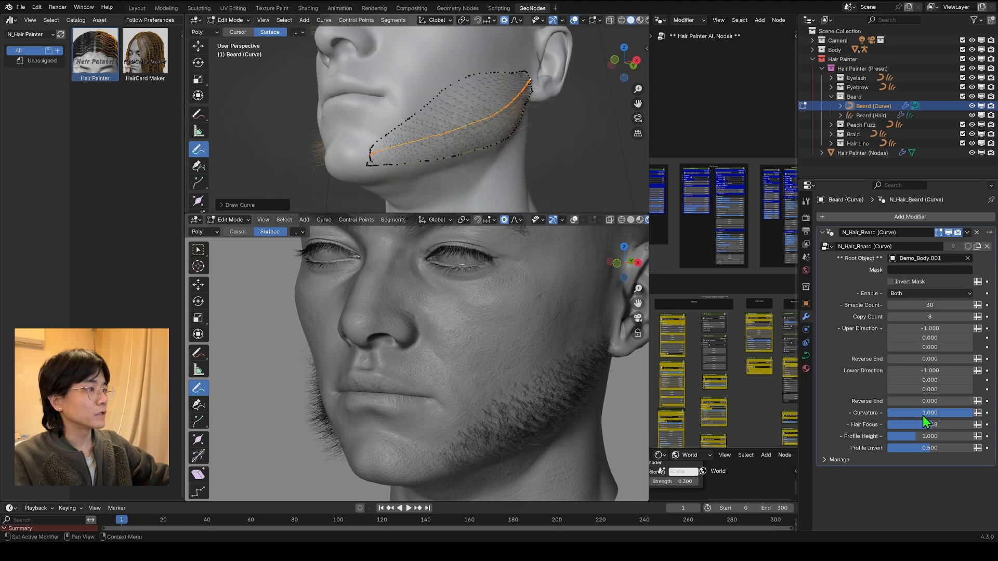
Step: On Beard (Hair), set the detail modifier's Length to 0.473, Density to 0.305, Direction to -0.040, 0, -0.090 and Curve Power to 0.660
click(872, 116)
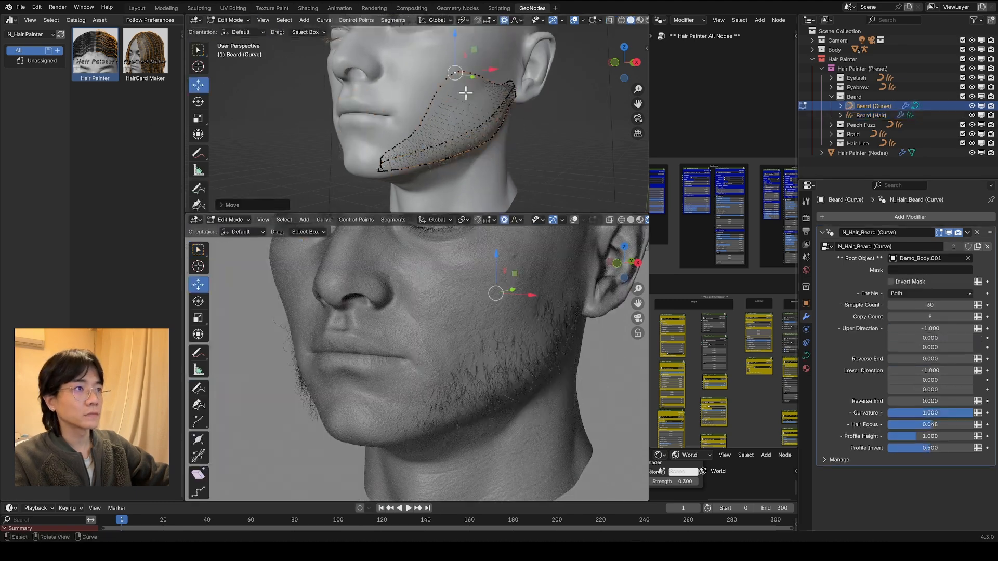
middle_drag(488, 156, 563, 298)
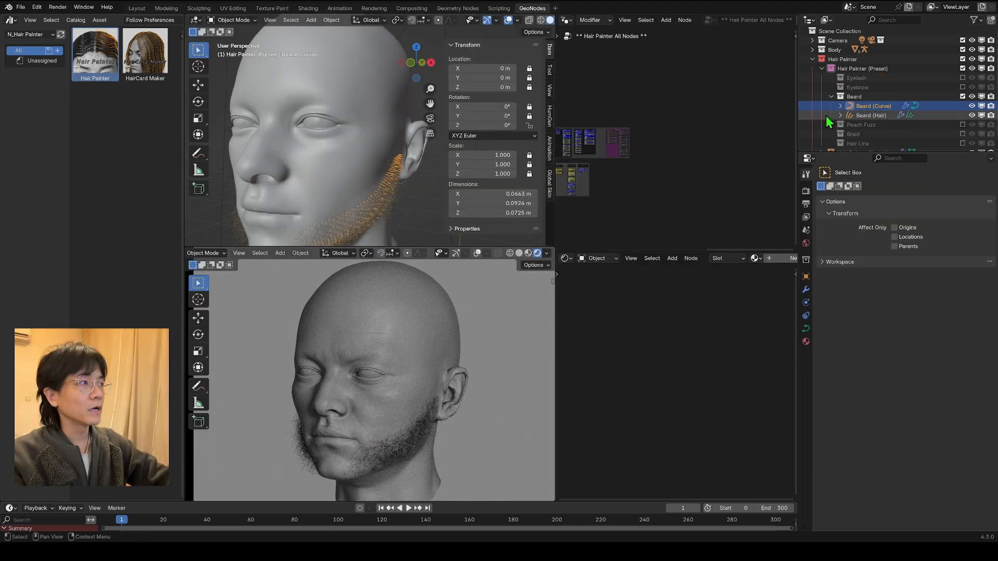
Step: Exclude the Beard collection, enable and expand the Peach Fuzz collection, and select Peach Fuzz (Hair)
click(831, 96)
click(962, 96)
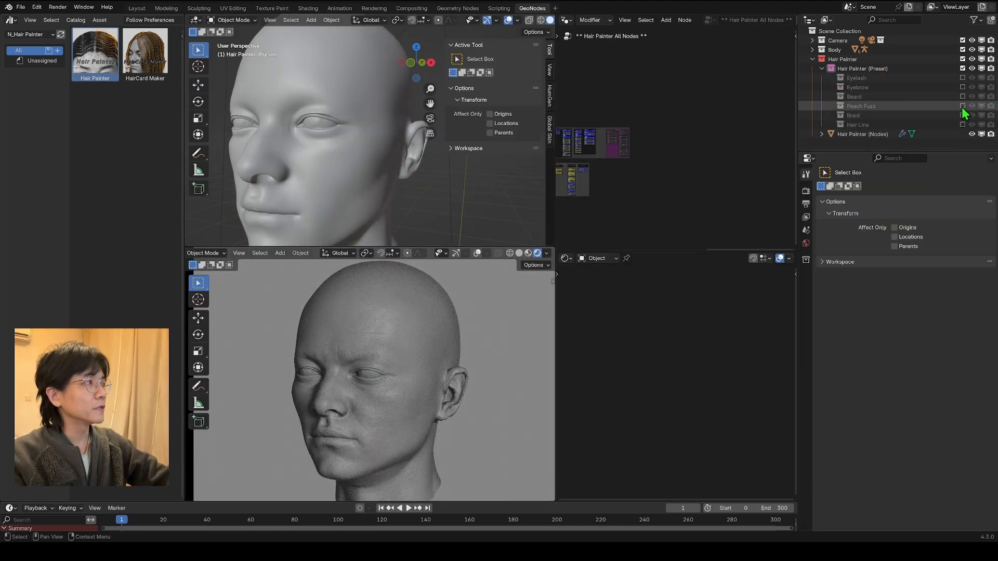
click(831, 106)
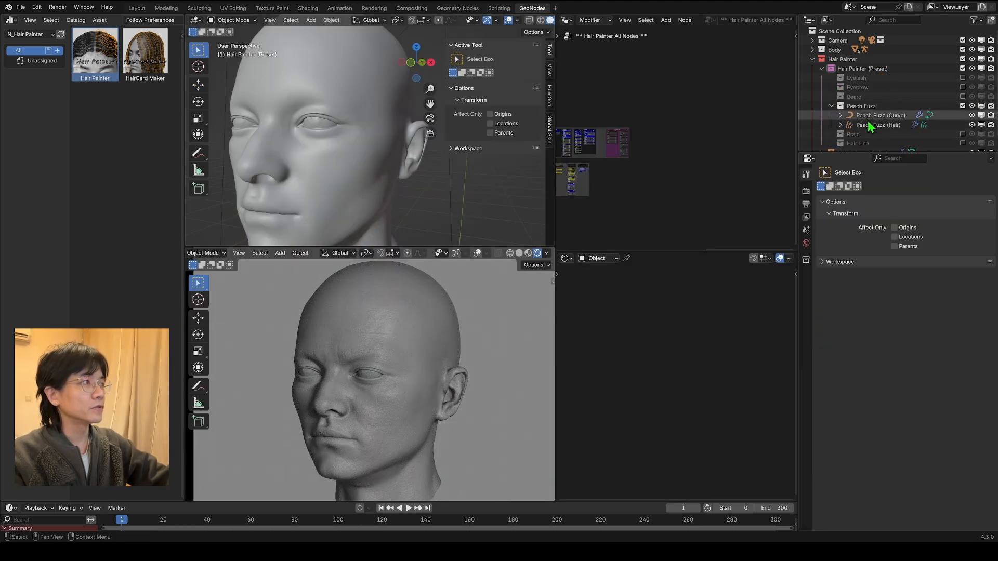
click(867, 125)
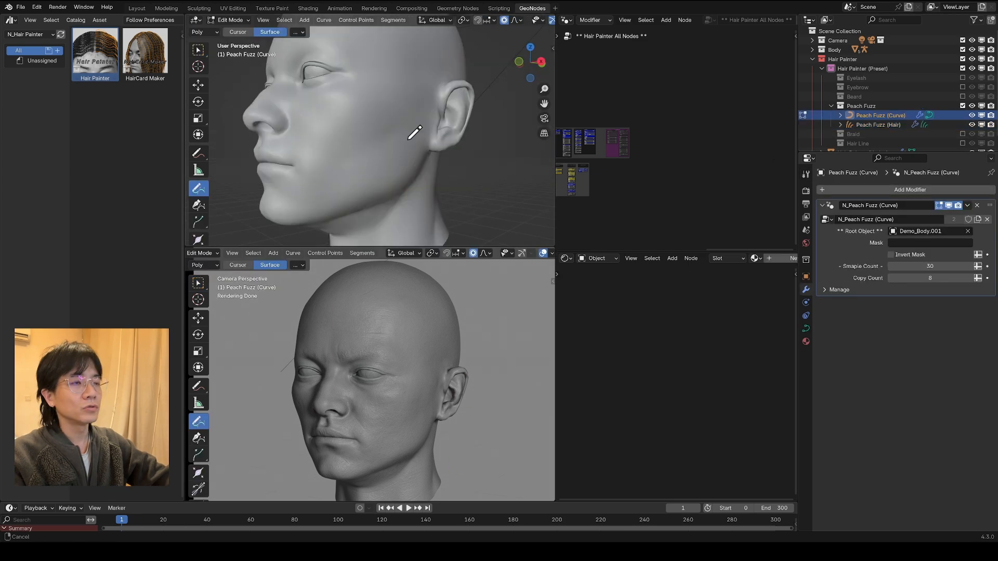
Step: On Peach Fuzz (Curve), draw a closed outline over the chin and lower jaw with a guide stroke through its middle
middle_drag(412, 134, 415, 154)
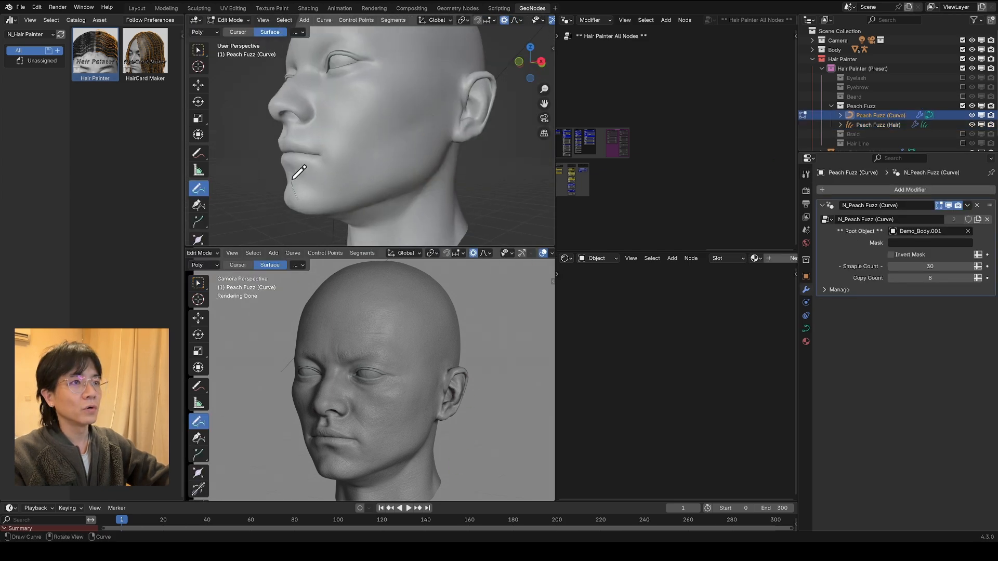
drag(306, 199, 294, 182)
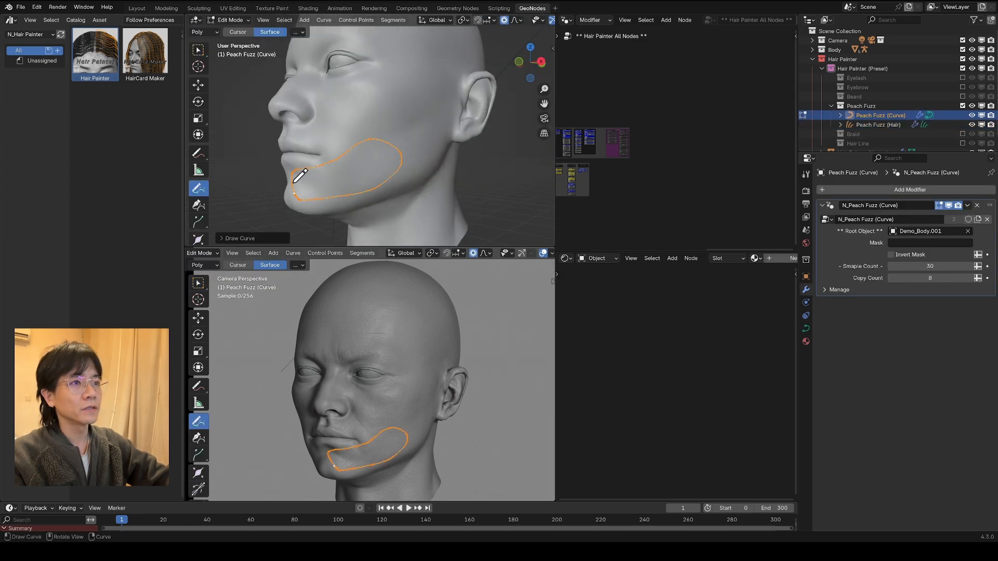
middle_drag(408, 146, 418, 140)
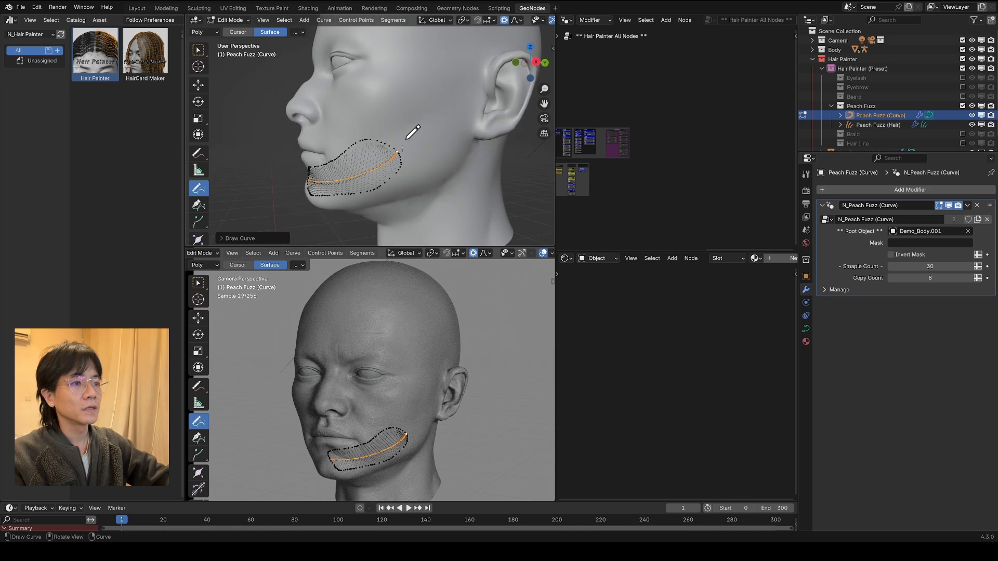
Step: Draw a second closed peach fuzz outline on the cheek in front of the ear and add its guide stroke
drag(414, 154, 453, 145)
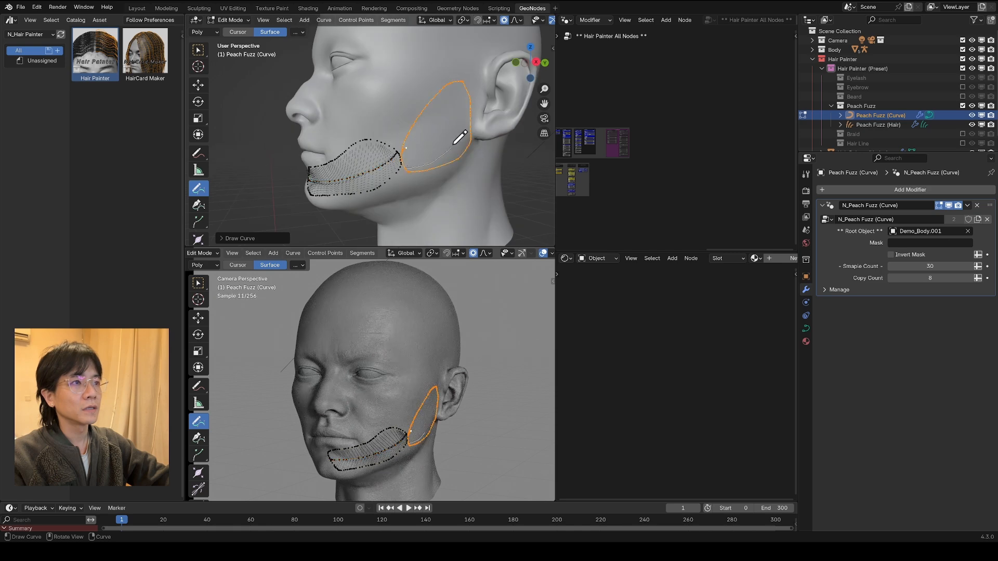
mouse_move(464, 133)
middle_down()
mouse_move(454, 139)
mouse_move(429, 108)
middle_up()
scroll(453, 132, up, 3)
scroll(454, 131, down, 3)
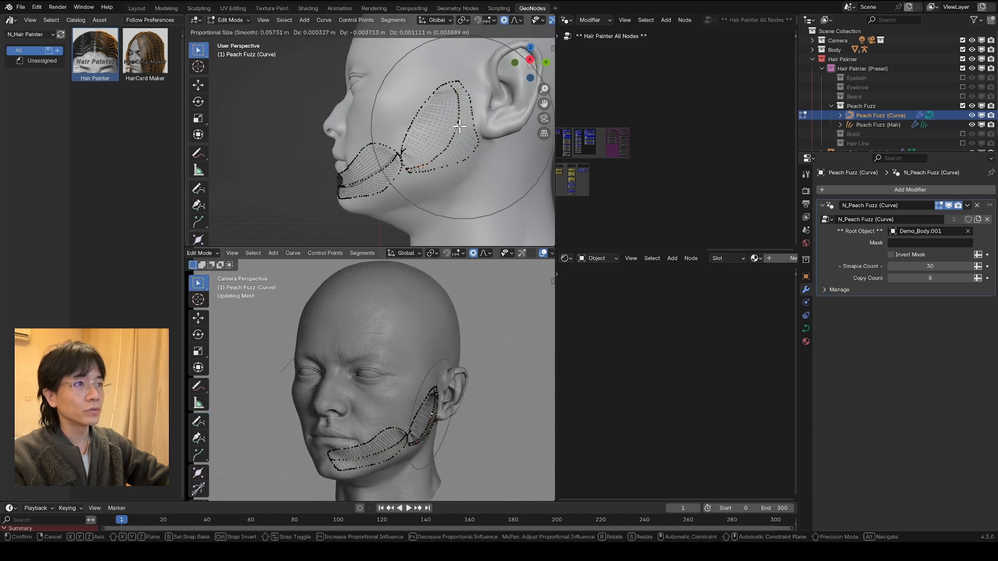
Step: Reshape the peach fuzz patches on the cheek and jaw by moving curve points with proportional editing
click(457, 123)
middle_drag(458, 115, 483, 109)
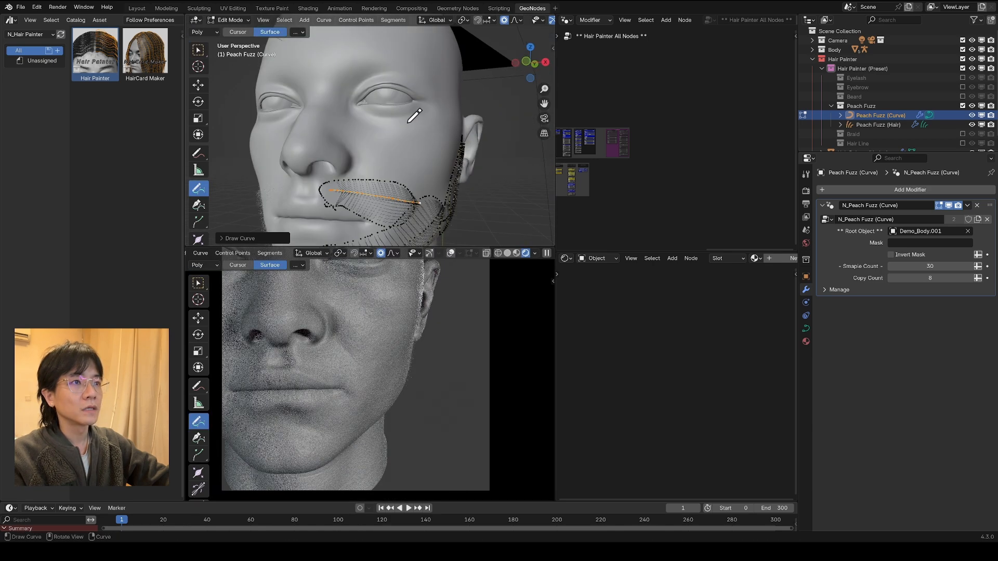
drag(367, 104, 312, 156)
mouse_move(395, 177)
middle_down()
mouse_move(413, 195)
mouse_move(437, 87)
middle_up()
scroll(413, 196, down, 4)
key(g)
click(379, 194)
scroll(382, 190, up, 5)
key(g)
click(364, 98)
middle_drag(336, 94, 322, 180)
scroll(477, 402, up, 5)
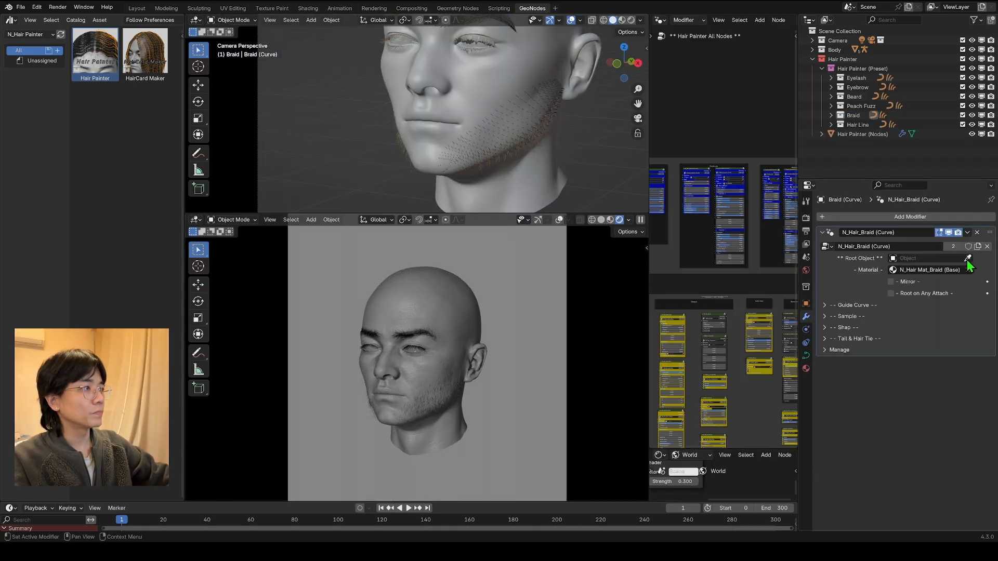
Step: Assign Demo_Body.001 as the root object for both Braid (Curve) and Braid (Hair)
click(968, 258)
click(421, 292)
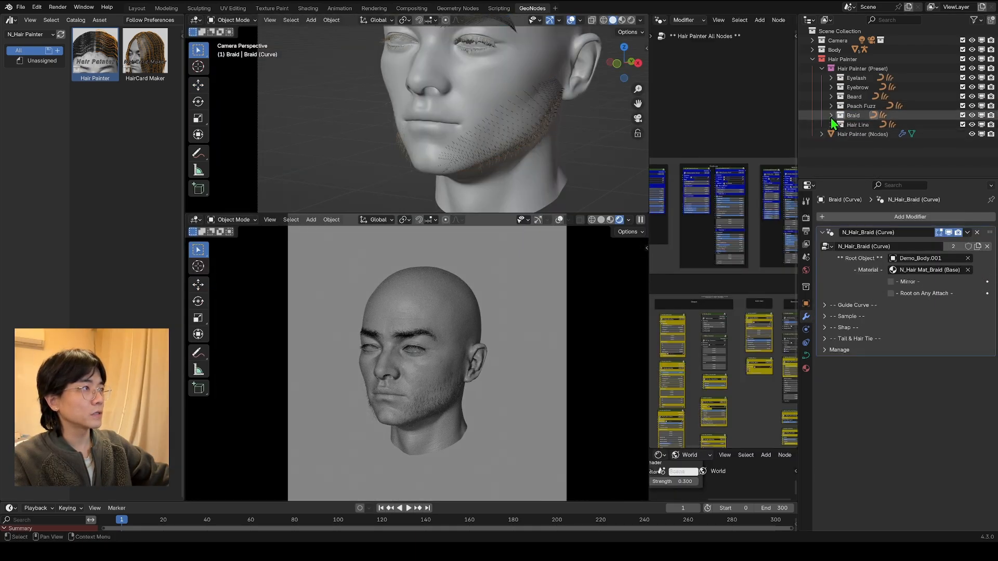
click(830, 115)
click(863, 133)
click(967, 294)
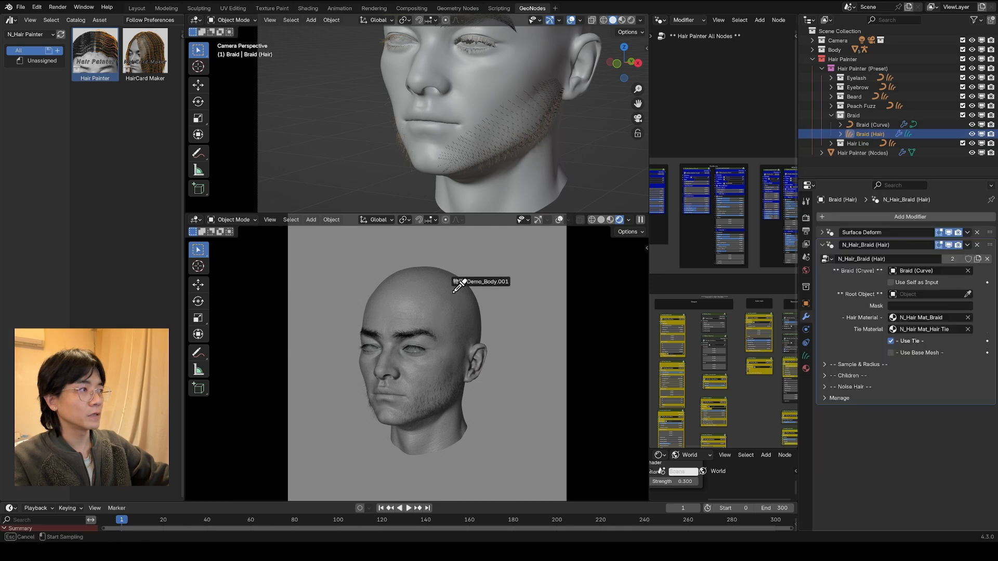
click(455, 290)
Step: Enter Edit Mode on Braid (Curve) and activate the curve Draw tool
click(860, 125)
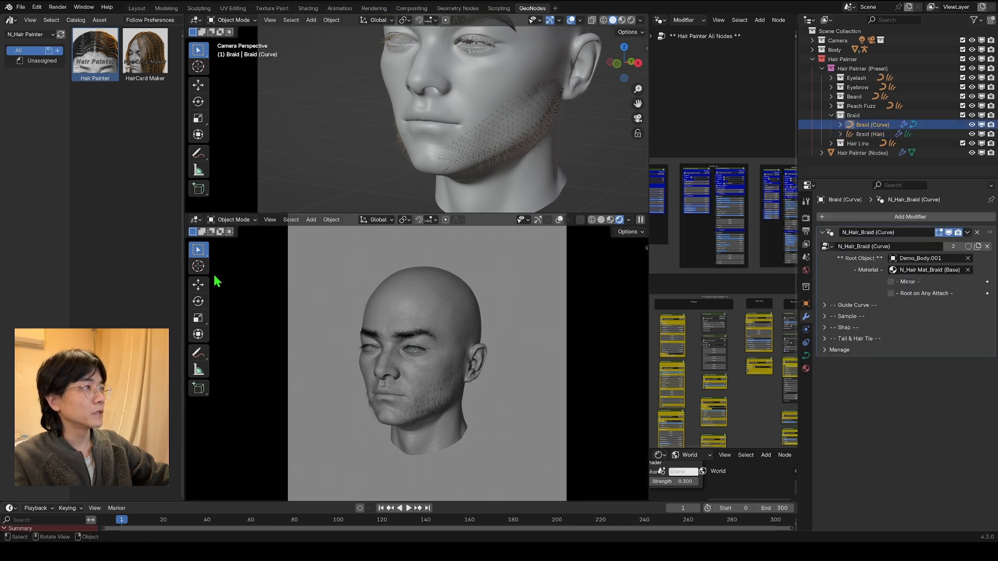
scroll(298, 257, up, 3)
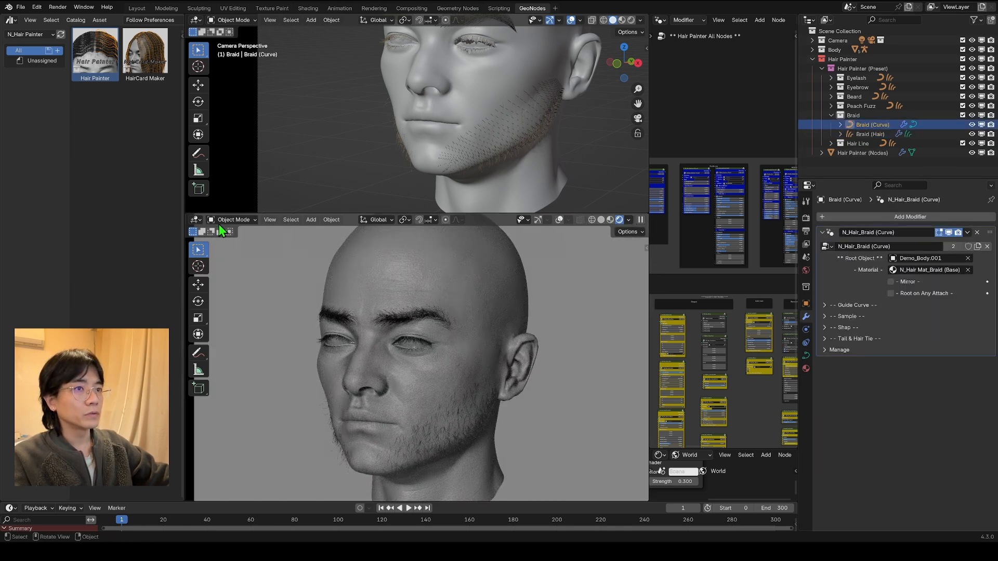
click(232, 241)
scroll(314, 329, down, 3)
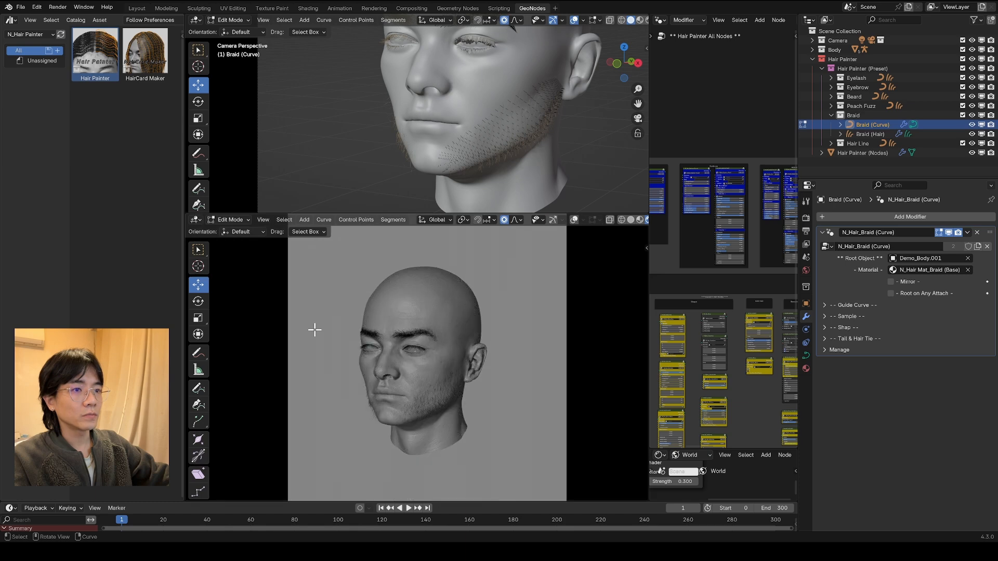
click(198, 389)
scroll(508, 292, up, 1)
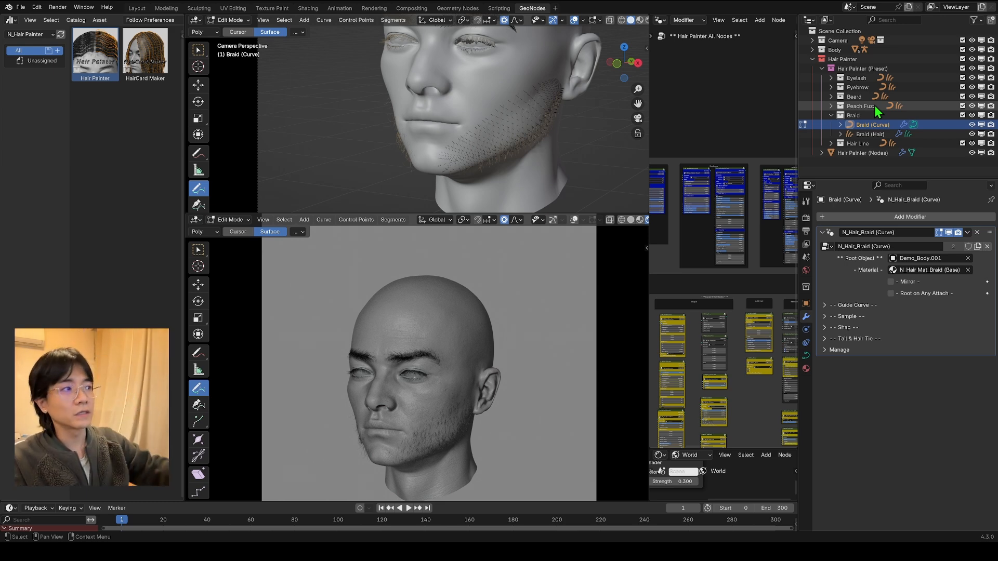
Step: Enable Only First for the surface depth in the Draw tool's settings
click(807, 201)
click(808, 218)
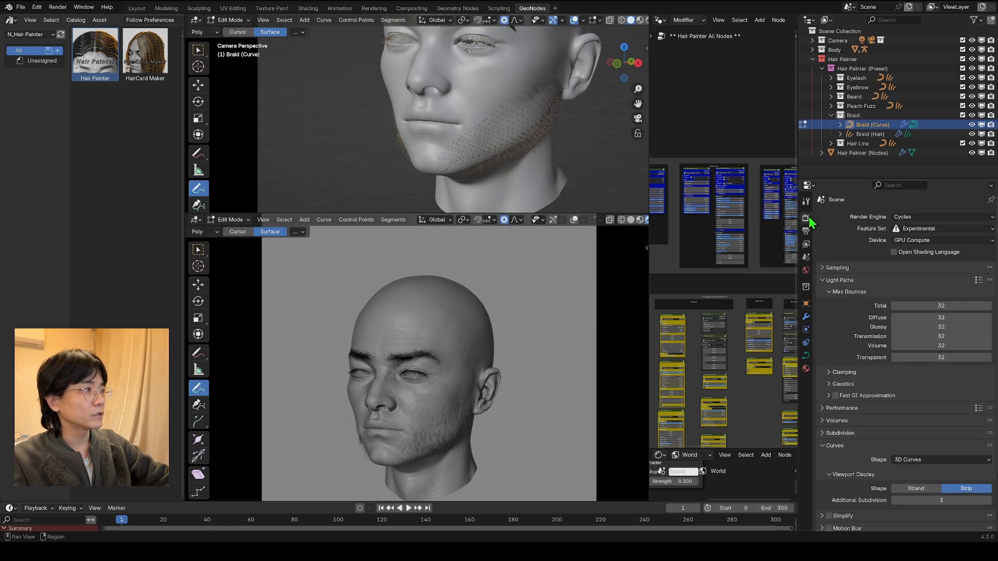
click(806, 202)
scroll(512, 268, up, 2)
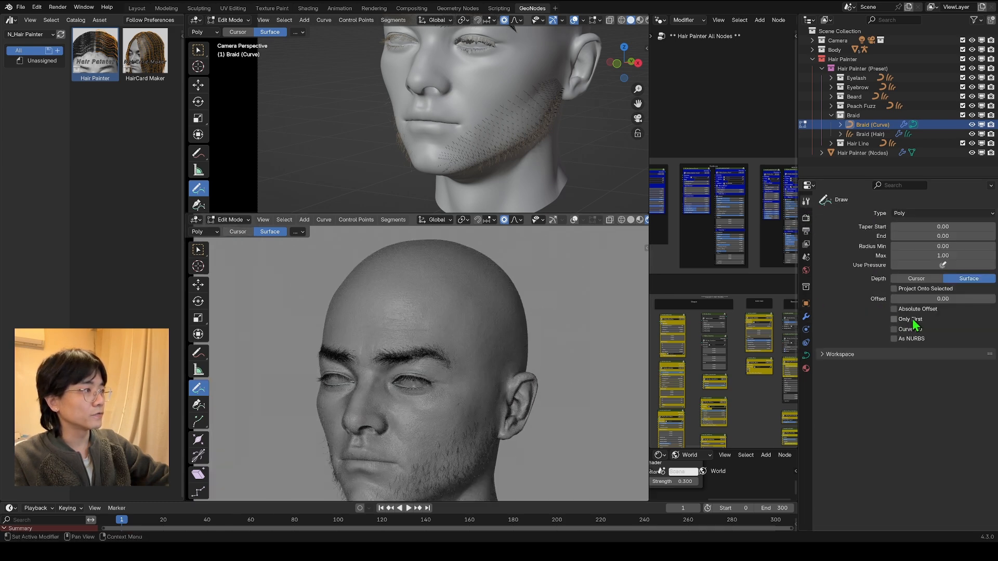
click(895, 320)
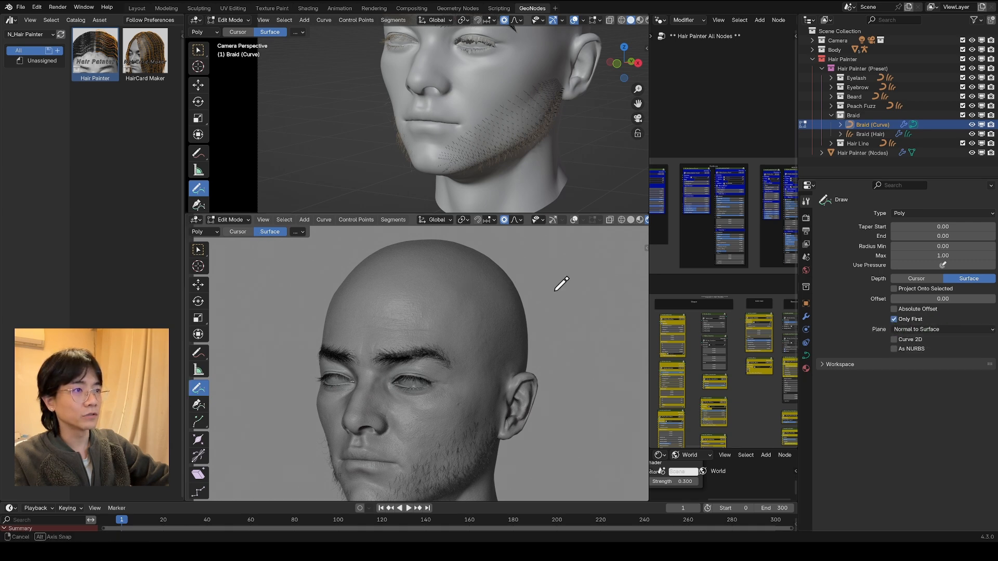
Step: Draw a long braid curve that starts on the upper side of the scalp, arcs outward and hangs down beside the ear
middle_drag(555, 291, 458, 284)
scroll(451, 289, up, 2)
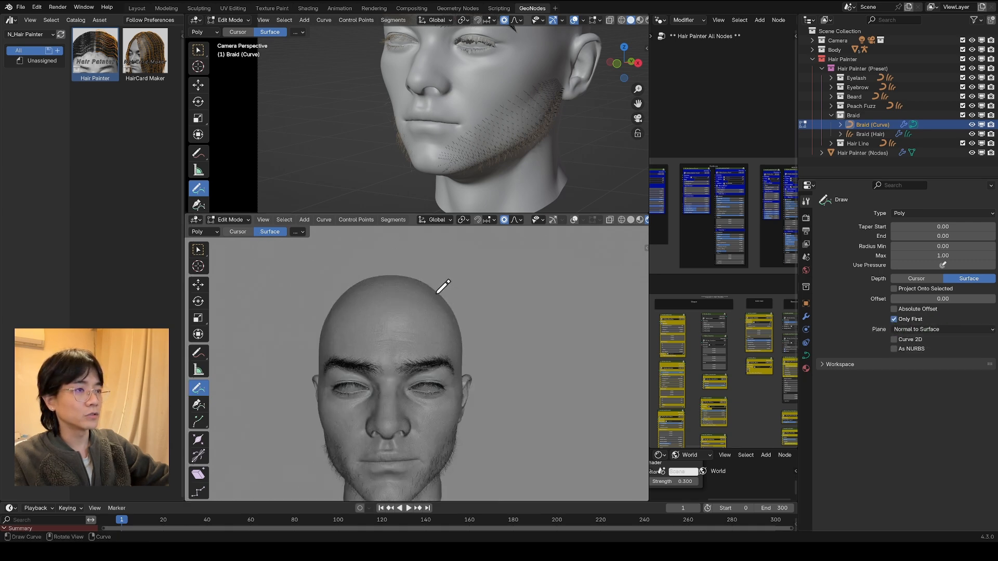
drag(511, 448, 511, 449)
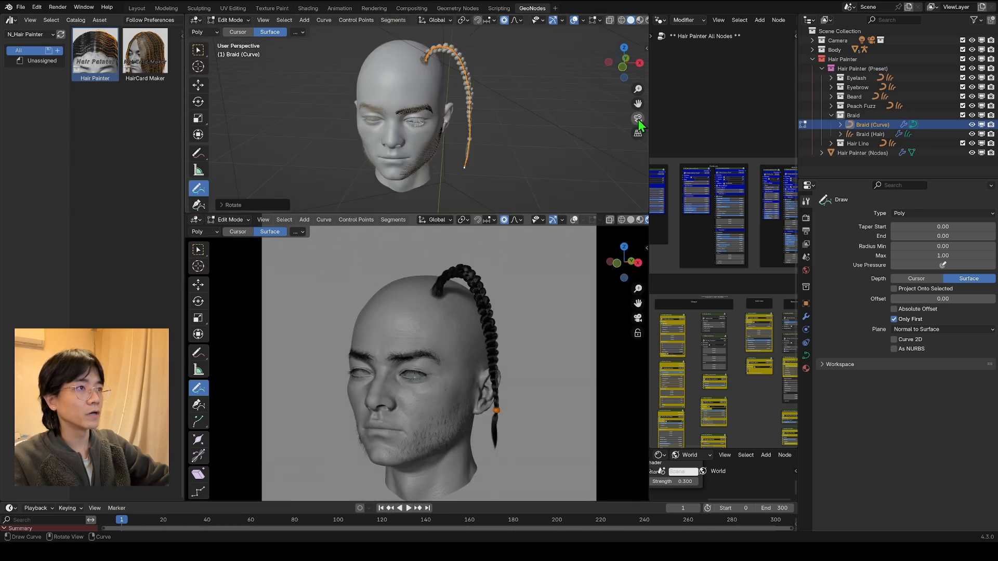
click(637, 119)
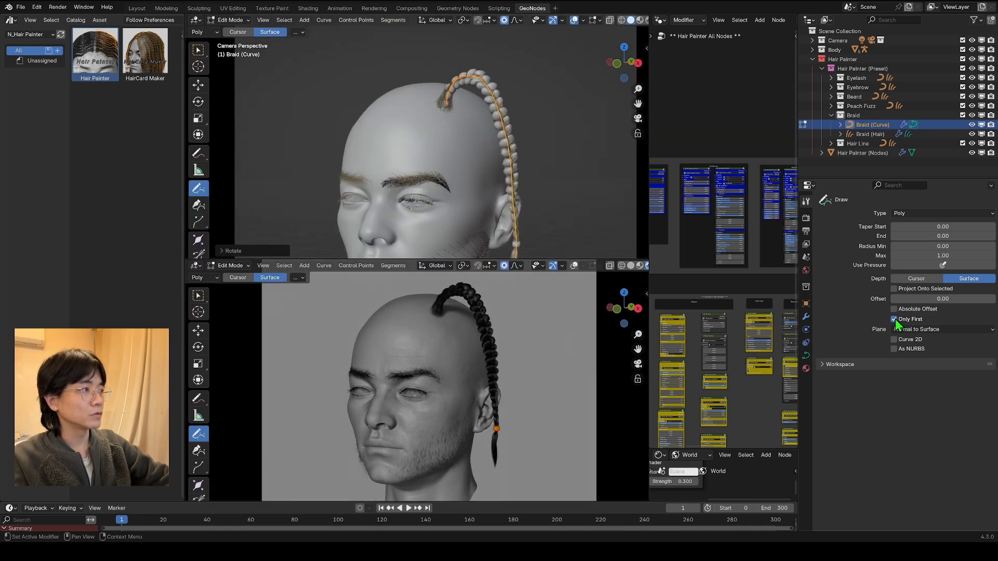
Step: Turn off Only First and draw a wavy braid on the scalp surface above the eyebrow and temple
click(894, 319)
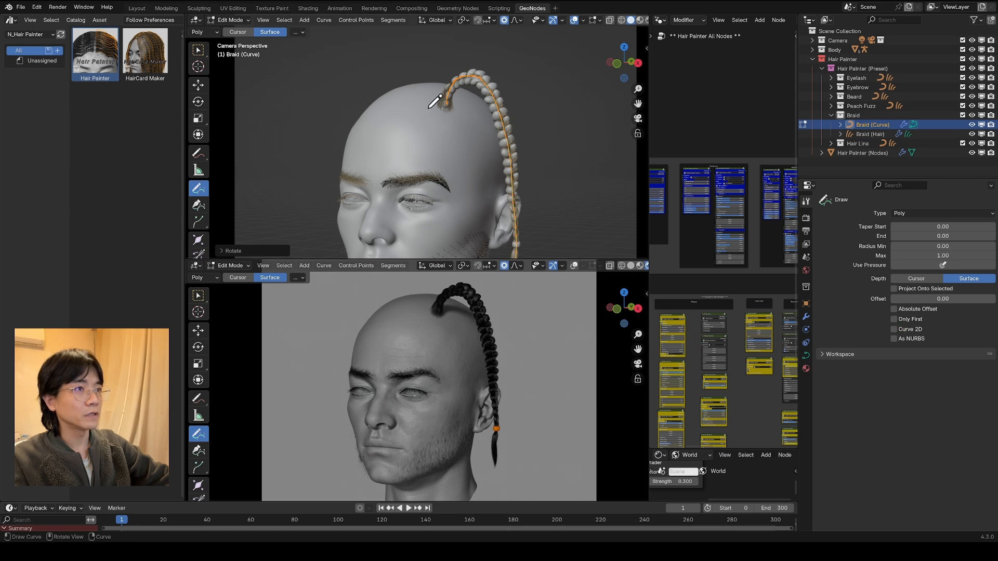
scroll(417, 108, up, 4)
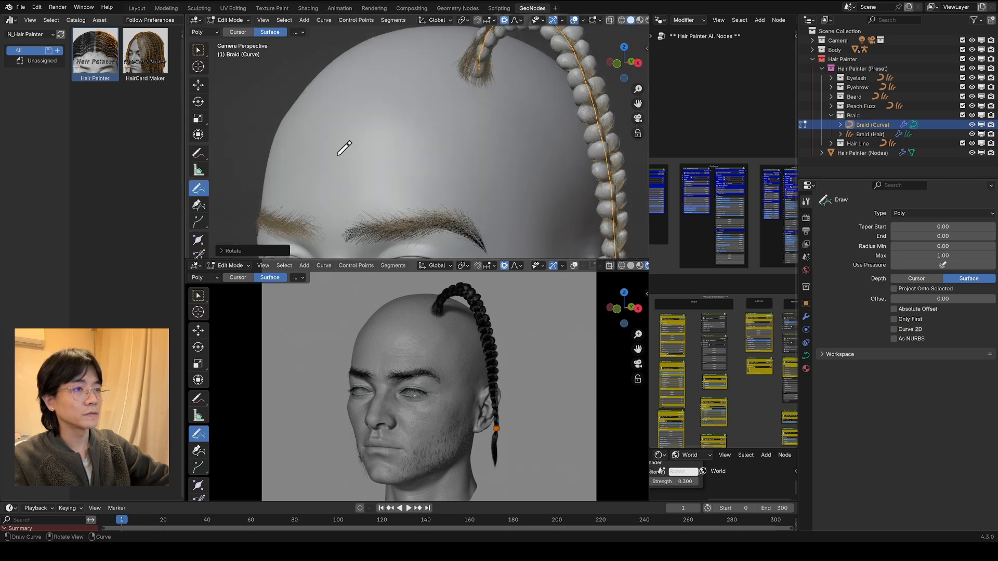
key(KP_0)
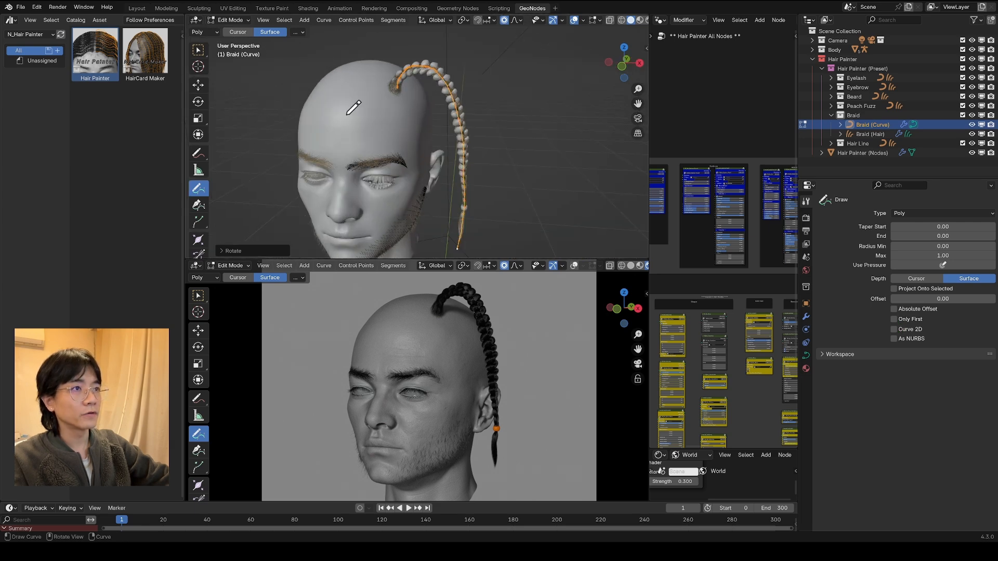
middle_drag(405, 135, 382, 126)
scroll(382, 126, up, 2)
drag(448, 108, 450, 110)
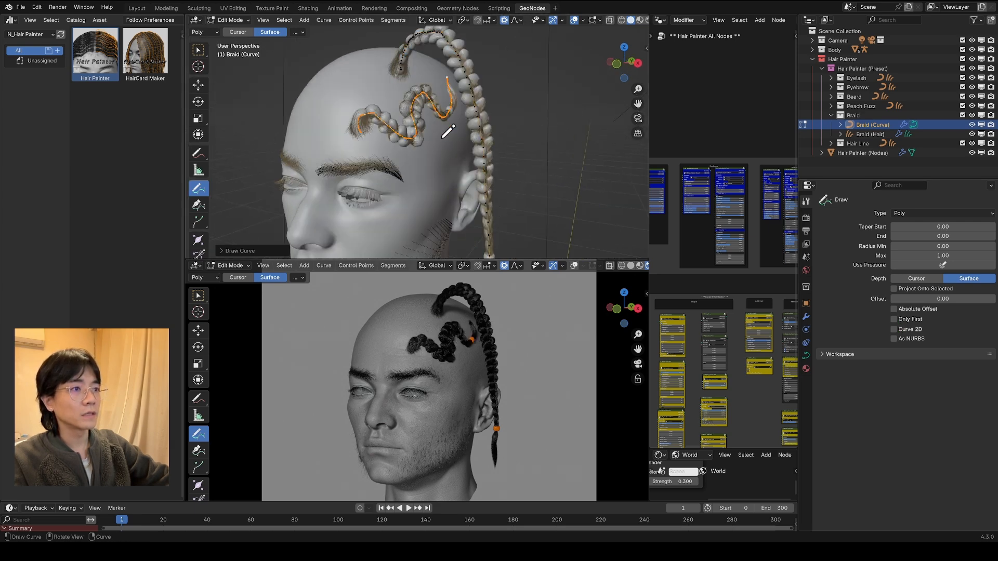
Step: Draw another wavy braid along the scalp surface from the upper forehead towards the crown
mouse_move(391, 73)
middle_down()
mouse_move(345, 108)
mouse_move(341, 158)
middle_up()
drag(340, 158, 355, 92)
key(KP_0)
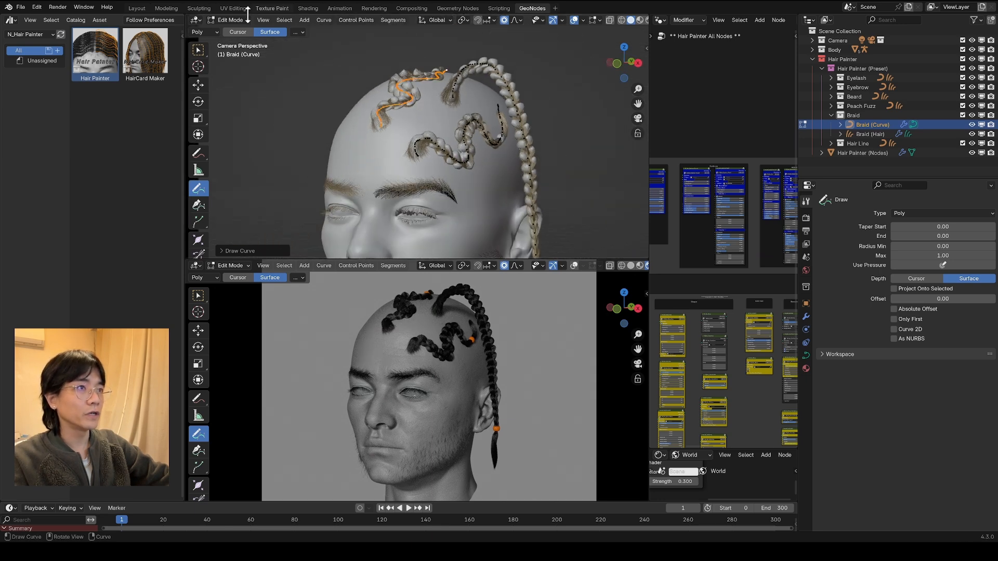
Step: Return to Object Mode and disable Braid (Curve) in the viewports so only the braid hair is displayed
key(Tab)
scroll(375, 114, up, 6)
middle_drag(416, 136, 482, 157)
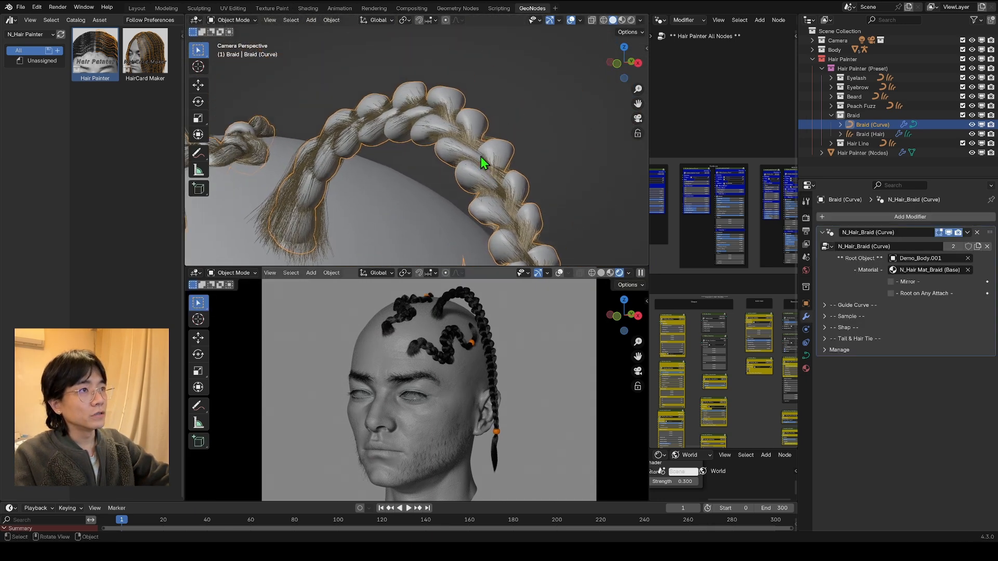
middle_drag(460, 95, 479, 165)
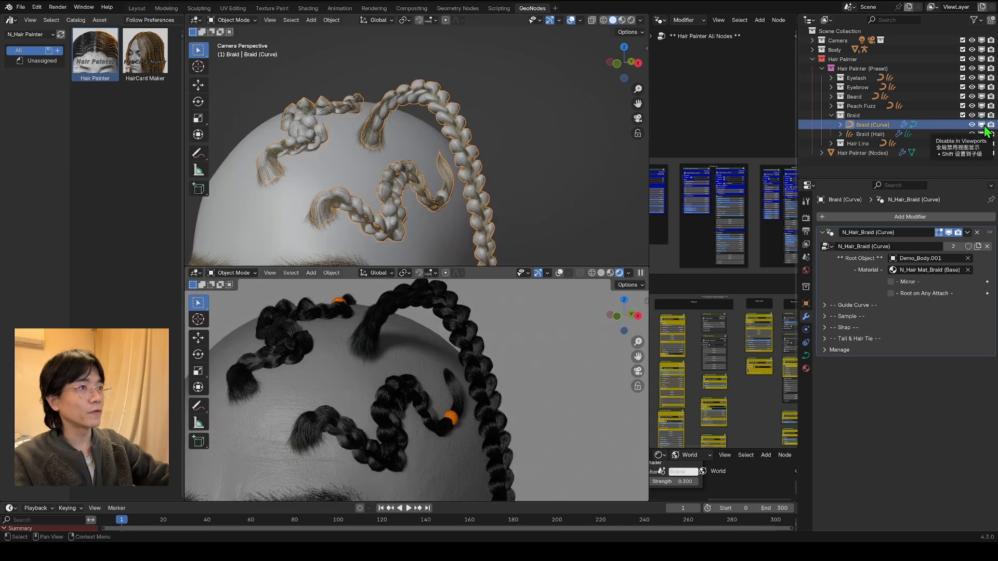
click(982, 125)
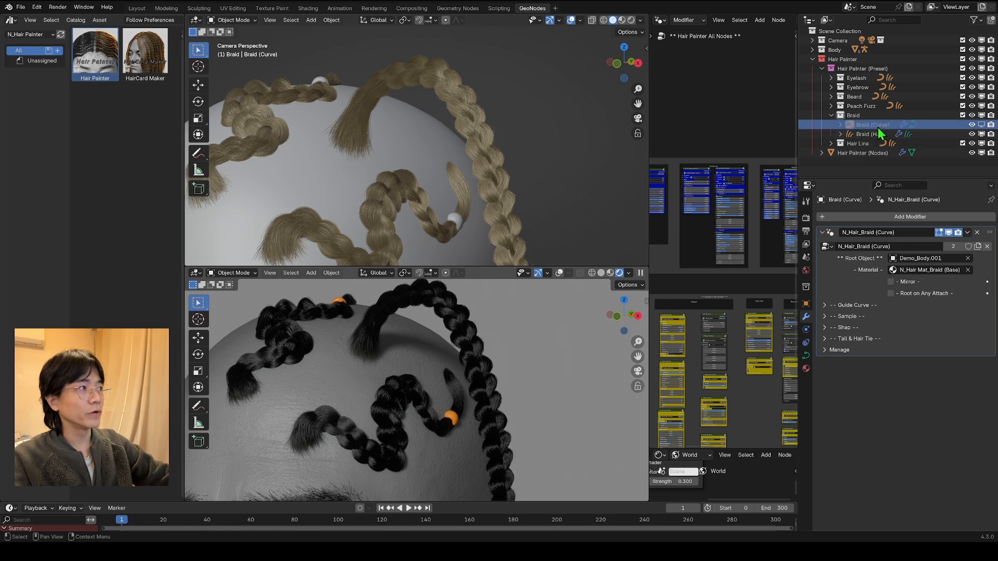
middle_drag(466, 363, 456, 398)
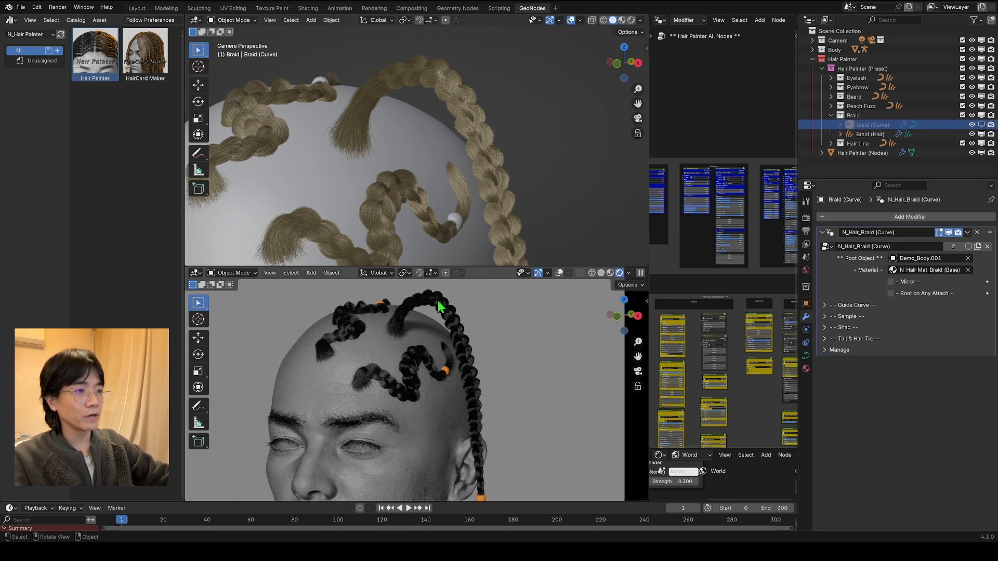
middle_drag(490, 350, 483, 363)
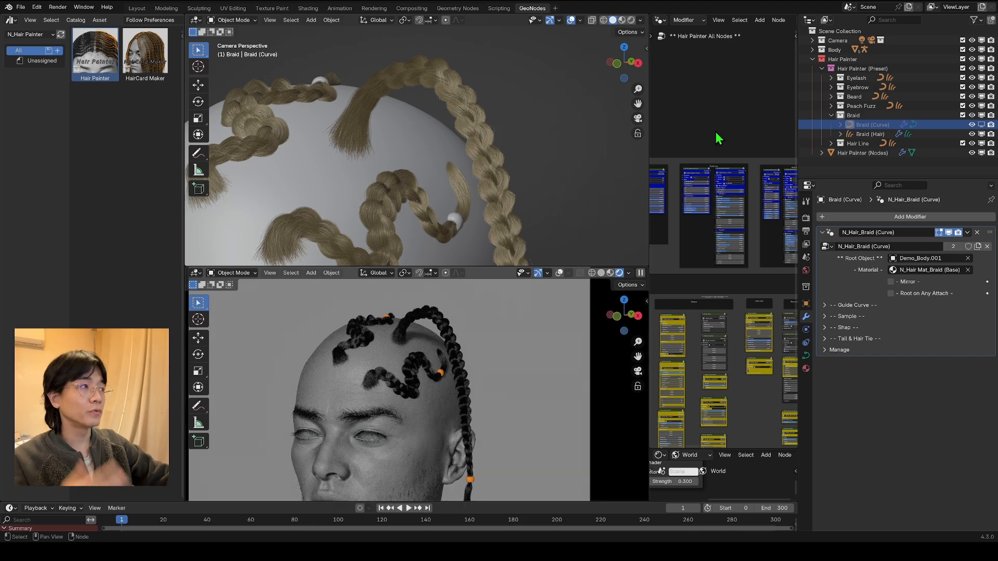
click(981, 125)
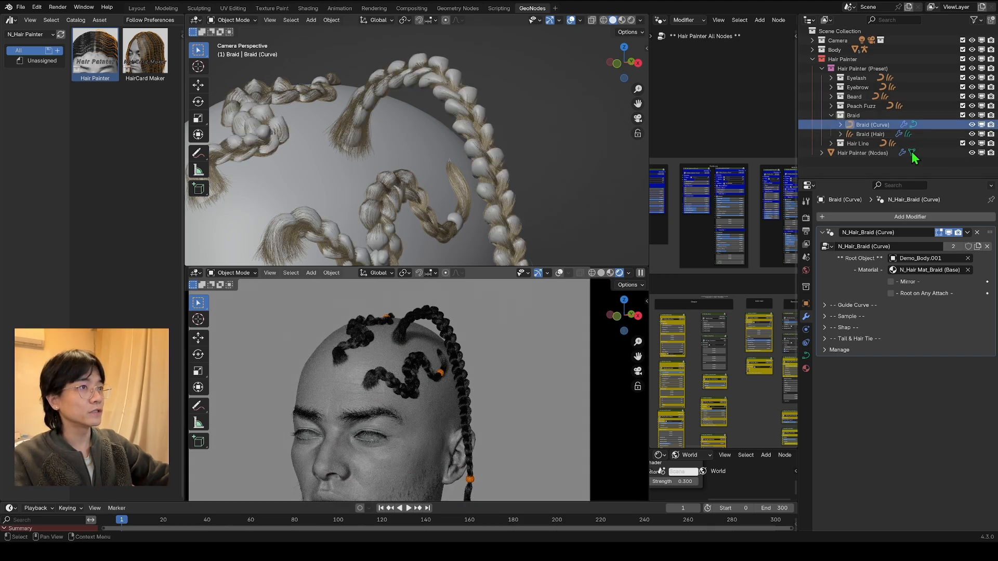
key(ctrl+z)
Step: Examine the strands, roots and hair ties of the braids up close in the rendered view
scroll(478, 386, up, 5)
shift+middle_drag(429, 449, 383, 487)
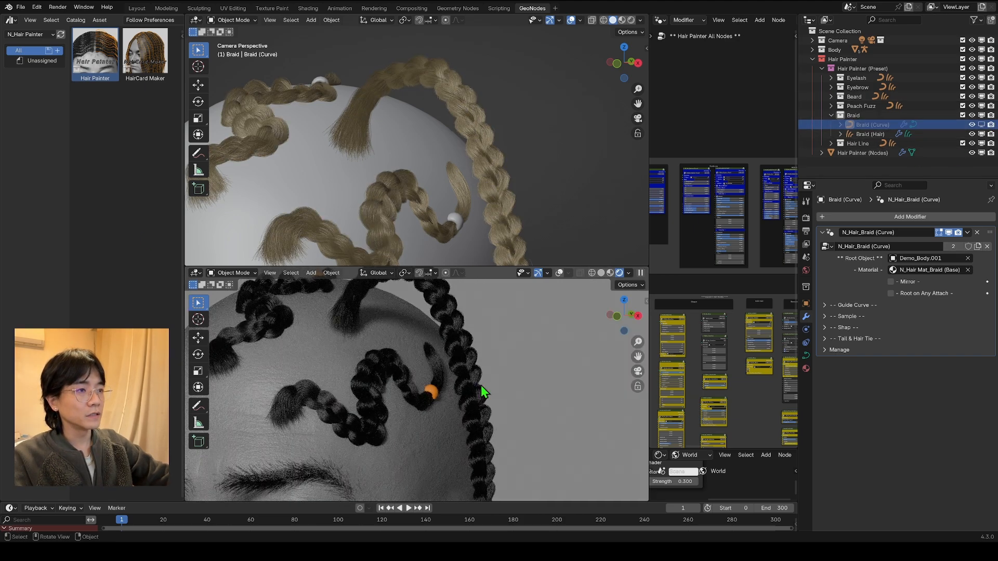
scroll(481, 385, up, 4)
drag(495, 266, 513, 77)
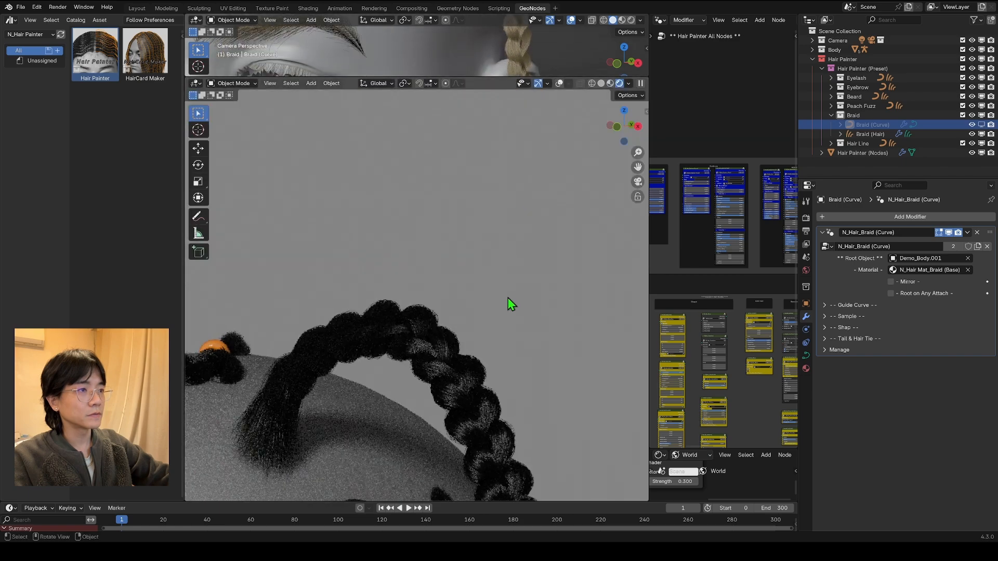
scroll(467, 451, down, 3)
shift+middle_drag(469, 457, 463, 284)
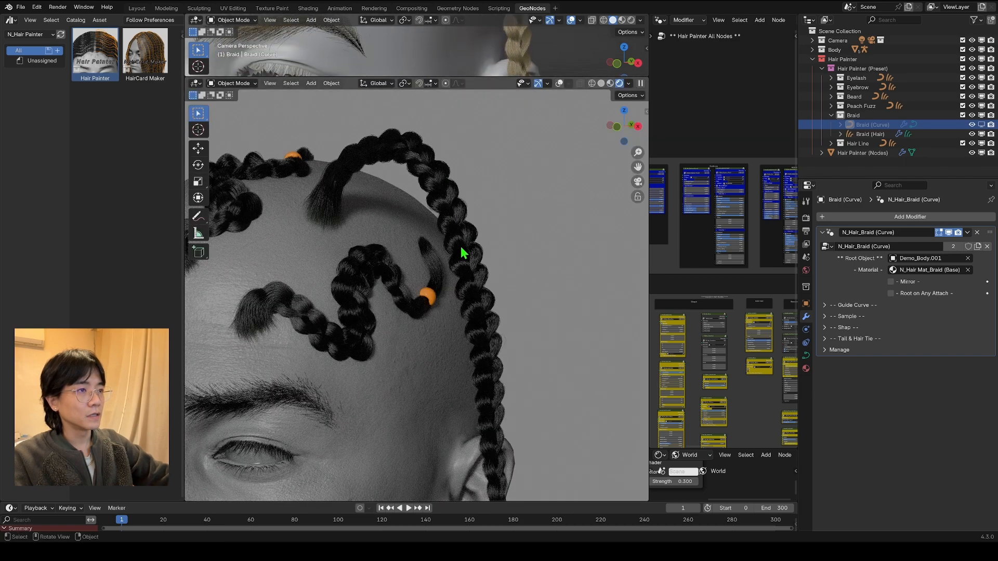
scroll(457, 303, down, 5)
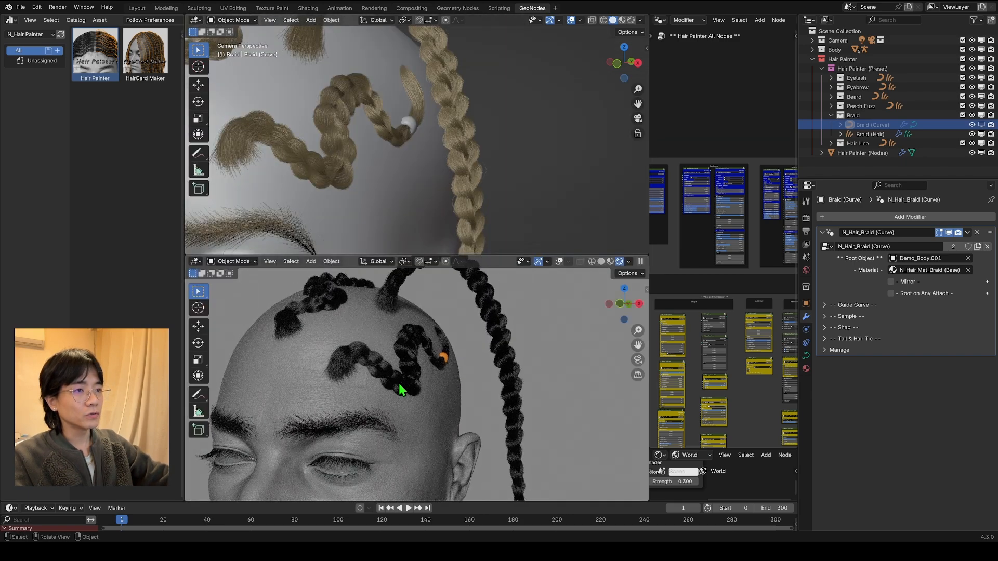
scroll(385, 390, up, 3)
shift+middle_drag(365, 385, 391, 400)
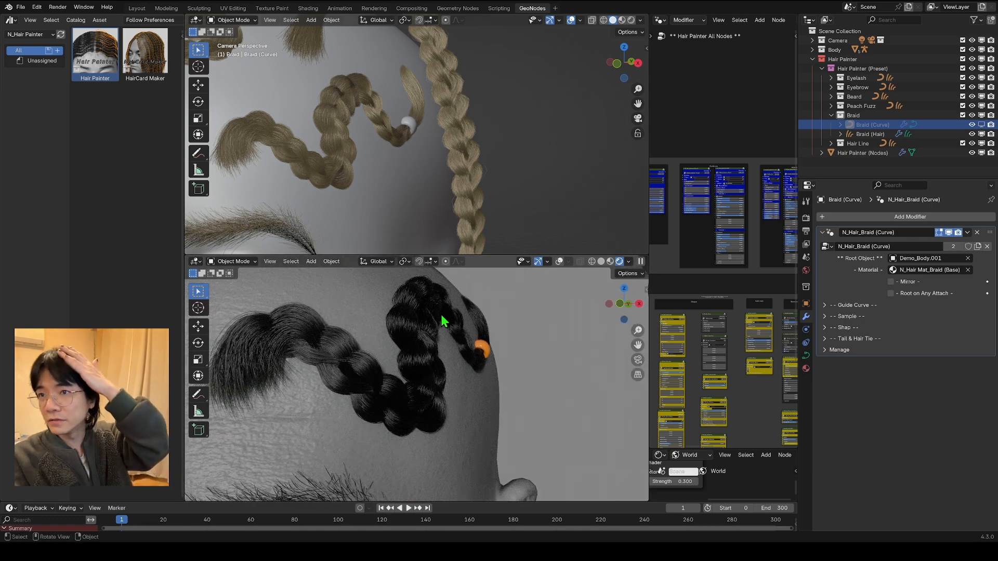
drag(481, 256, 482, 173)
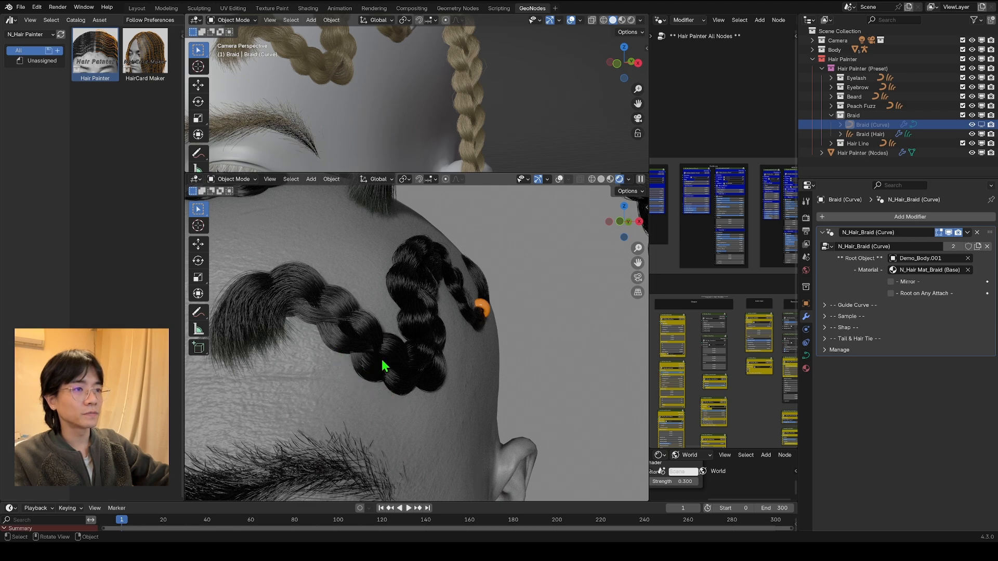
scroll(382, 360, down, 2)
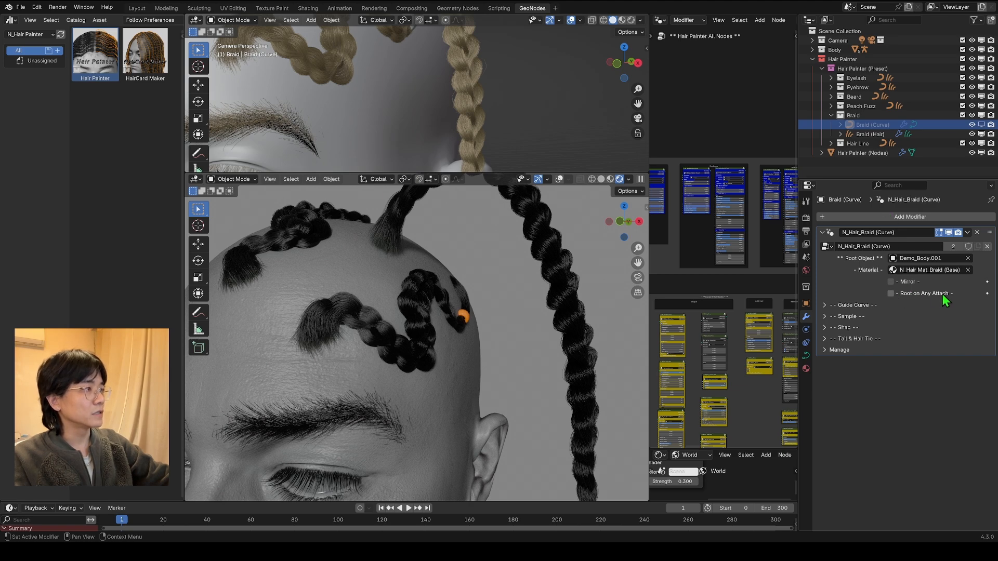
Step: Enable Root on Any Attach for Braid (Curve) and check the braids lying on the scalp
click(891, 293)
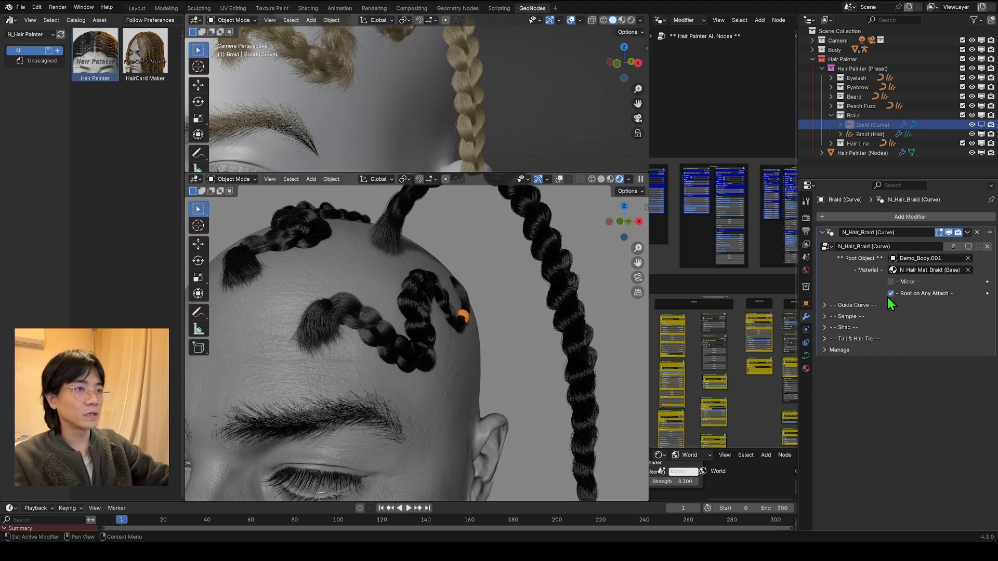
scroll(320, 334, up, 3)
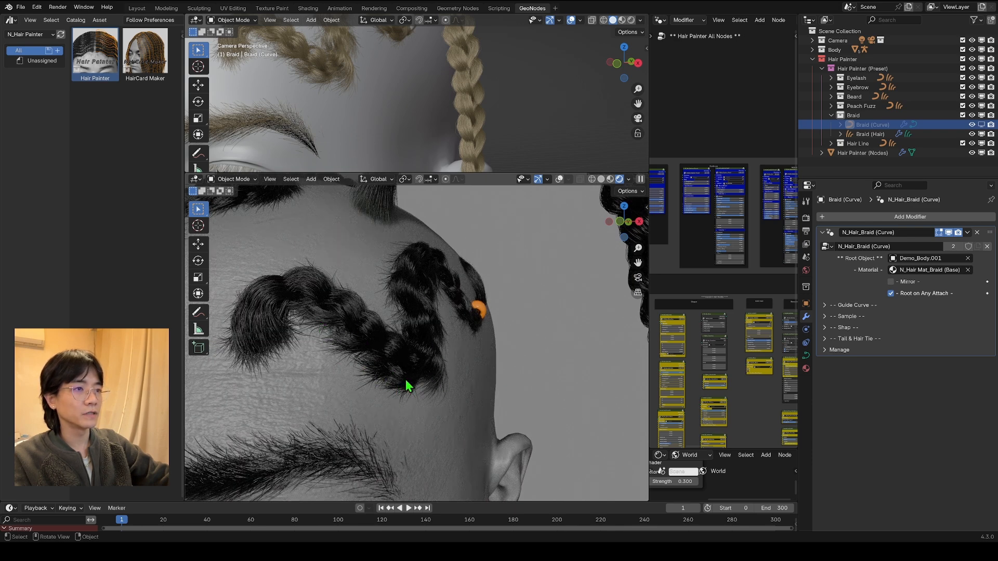
scroll(343, 375, down, 5)
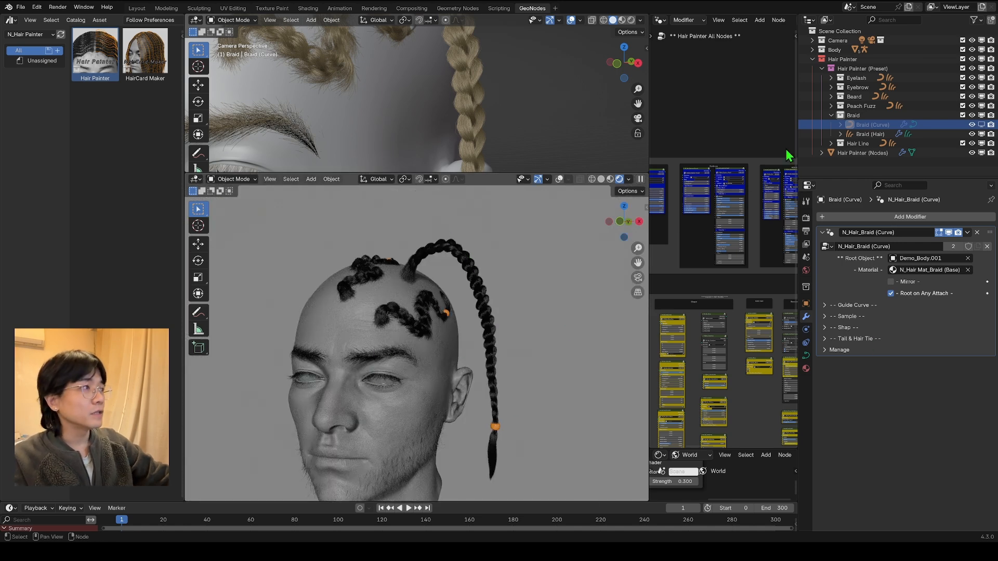
scroll(470, 325, down, 2)
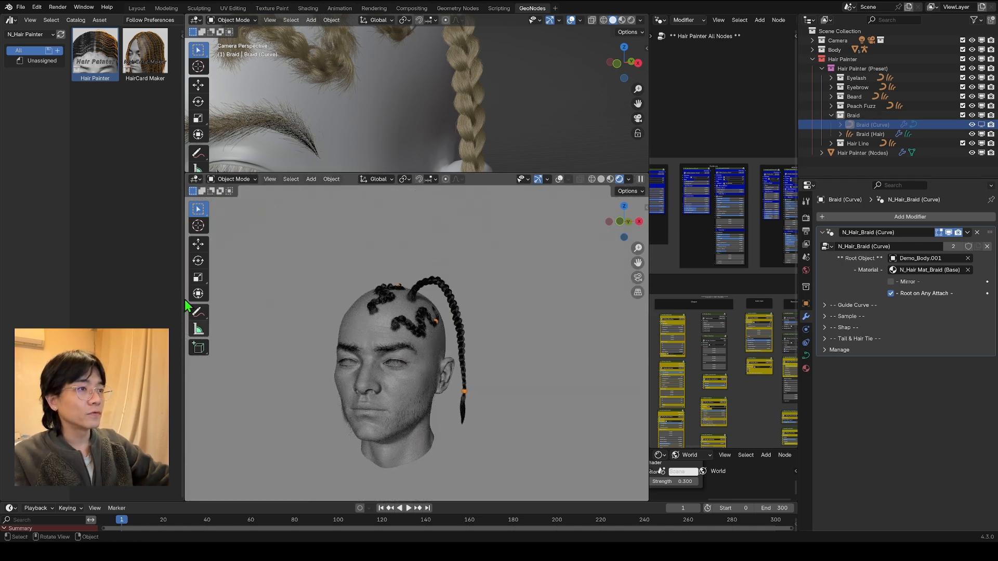
scroll(379, 363, up, 4)
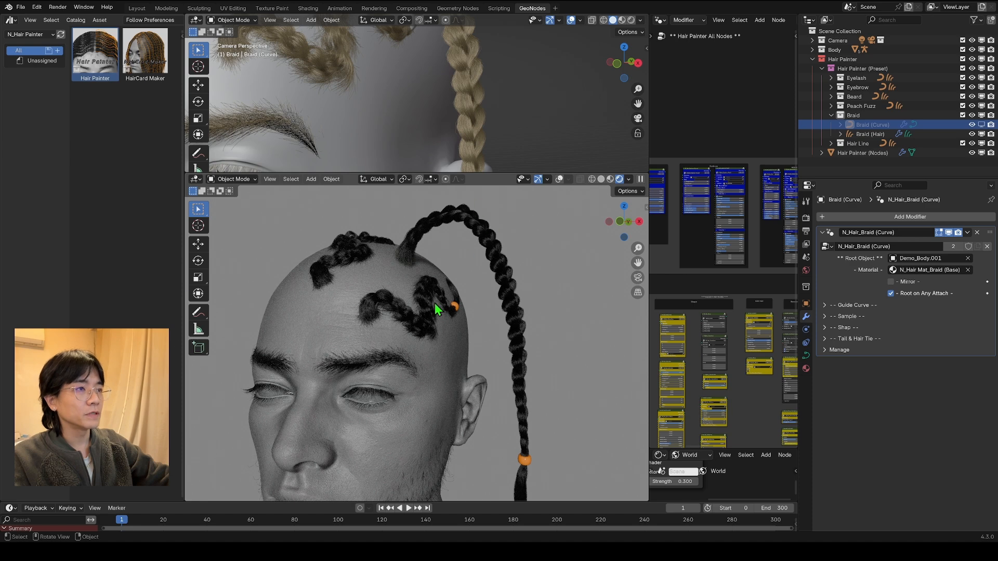
scroll(438, 127, down, 4)
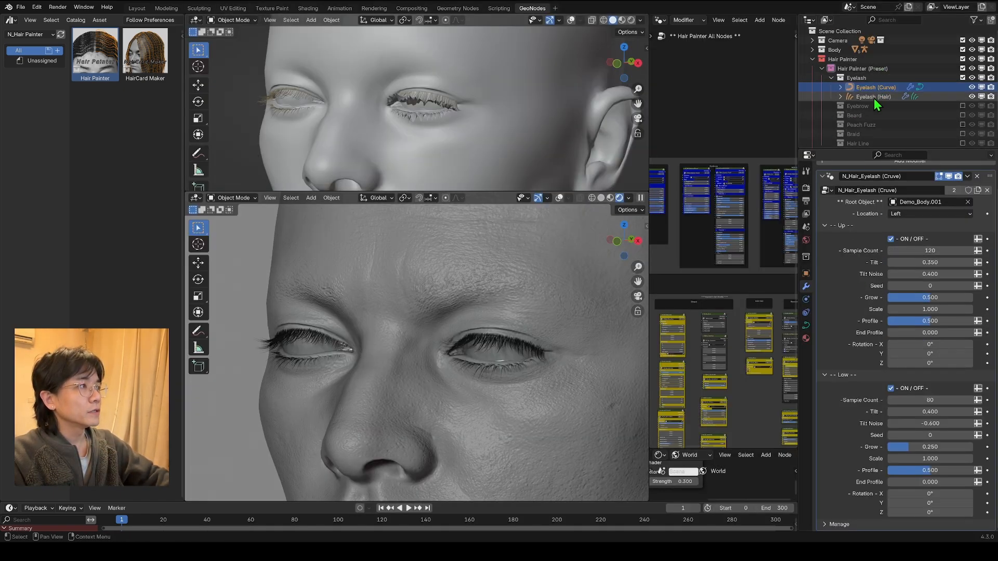
Step: Hide Eyelash (Hair) and examine the guide curves of Eyelash (Curve) along the upper and lower eyelids in Edit Mode with overlays shown
scroll(875, 98, down, 1)
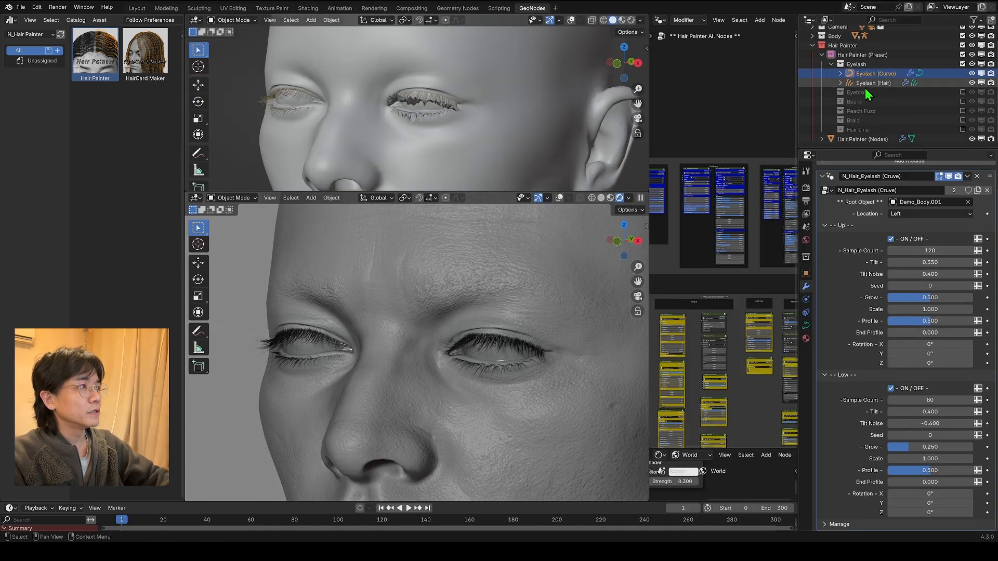
scroll(862, 94, up, 1)
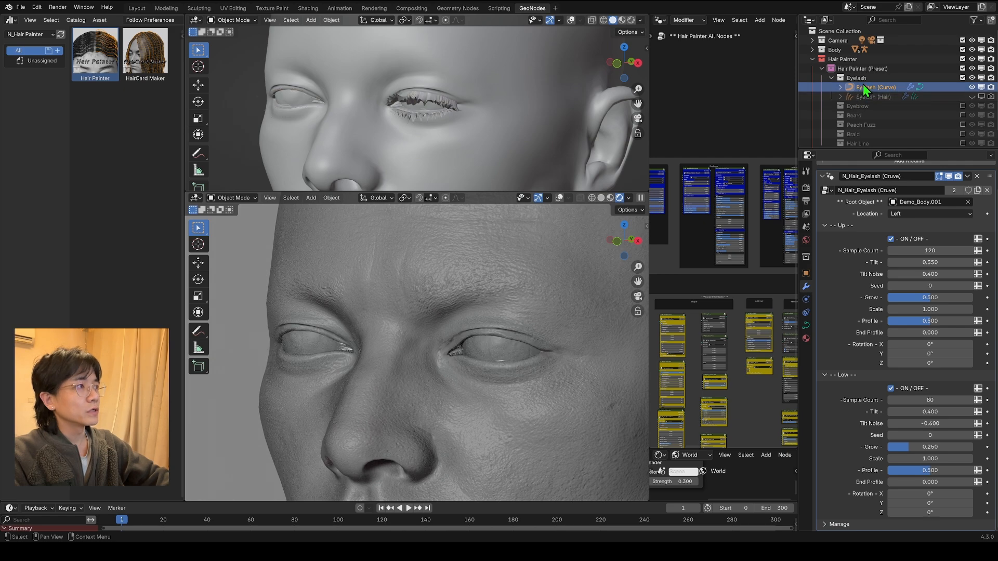
scroll(519, 85, up, 4)
click(234, 20)
click(235, 41)
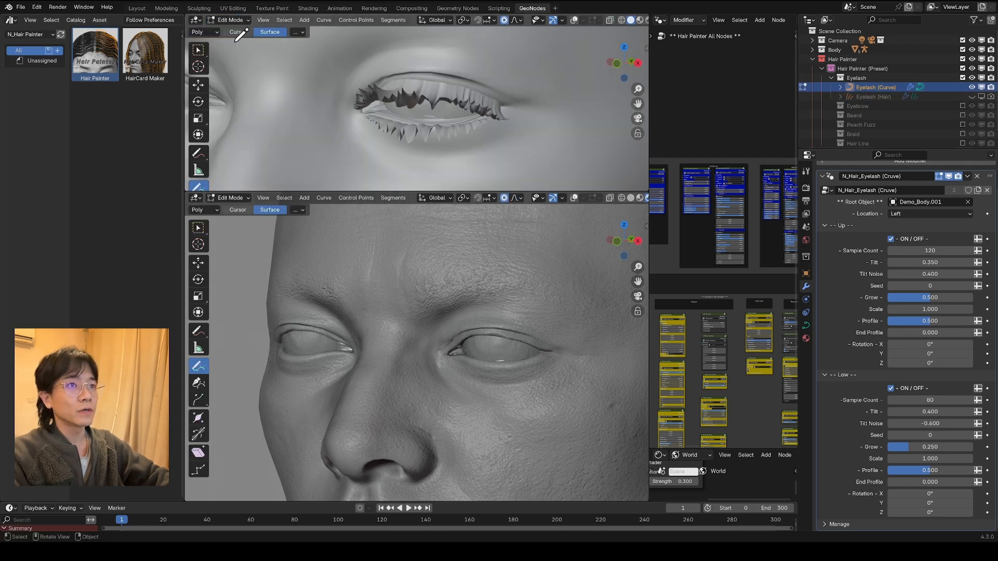
scroll(197, 101, down, 1)
click(574, 20)
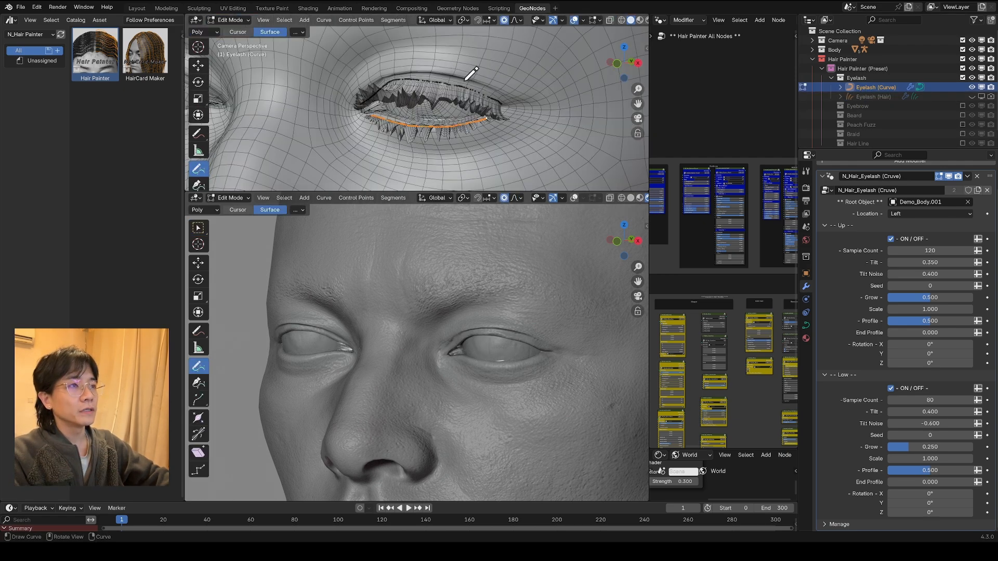
scroll(471, 74, up, 2)
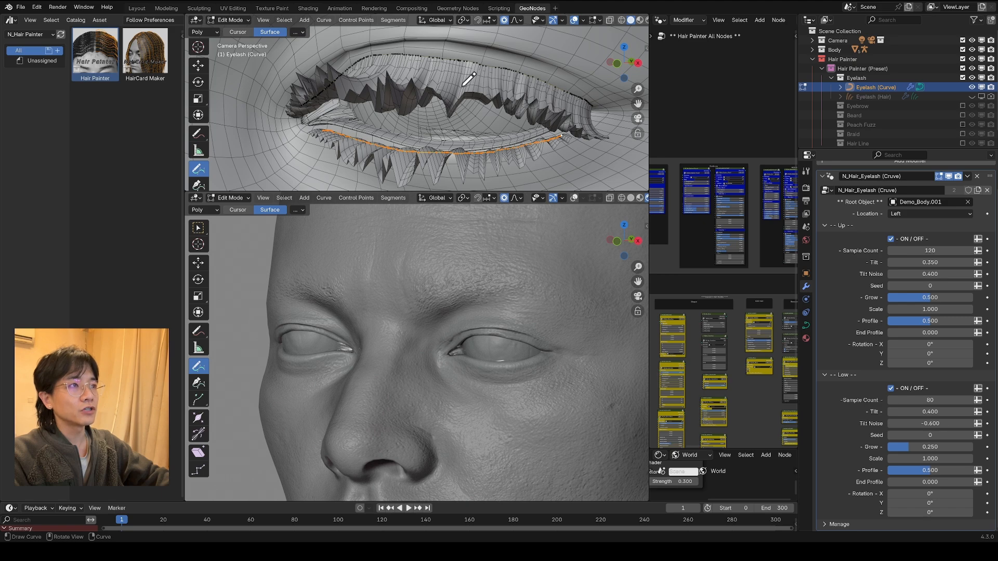
scroll(468, 79, down, 3)
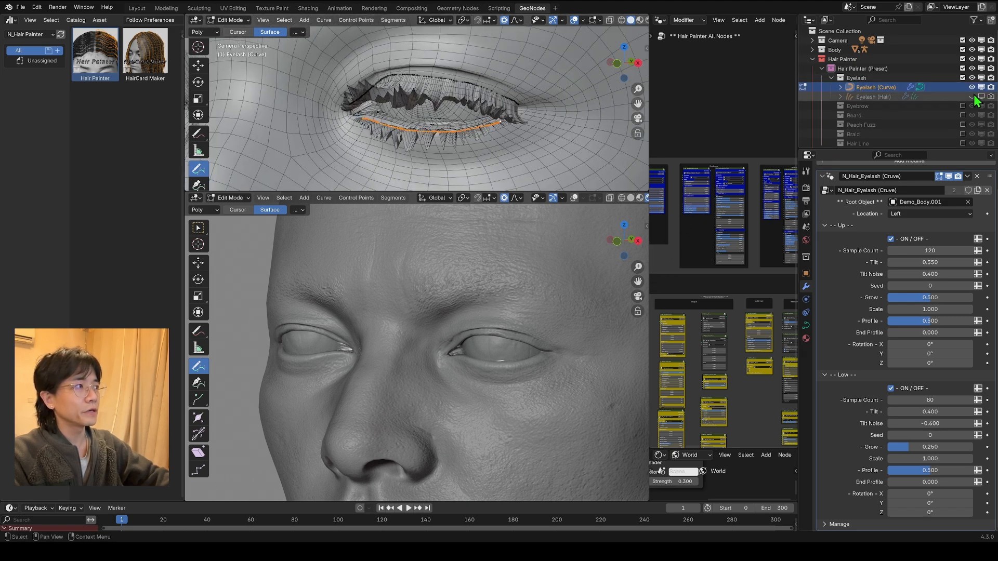
Step: Show Eyelash (Hair) again and return to Object Mode with Eyelash (Curve) selected
click(971, 97)
click(863, 98)
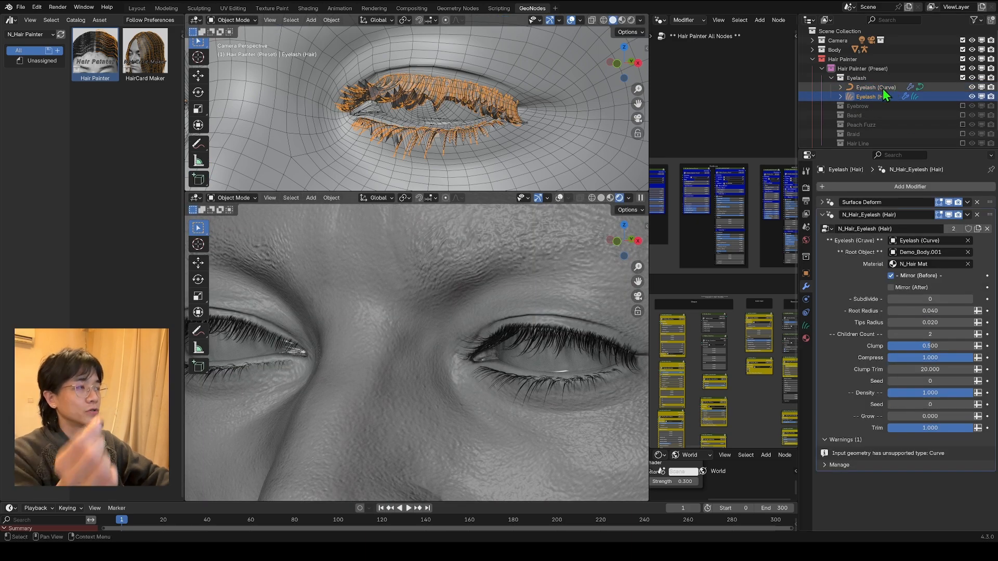
click(544, 154)
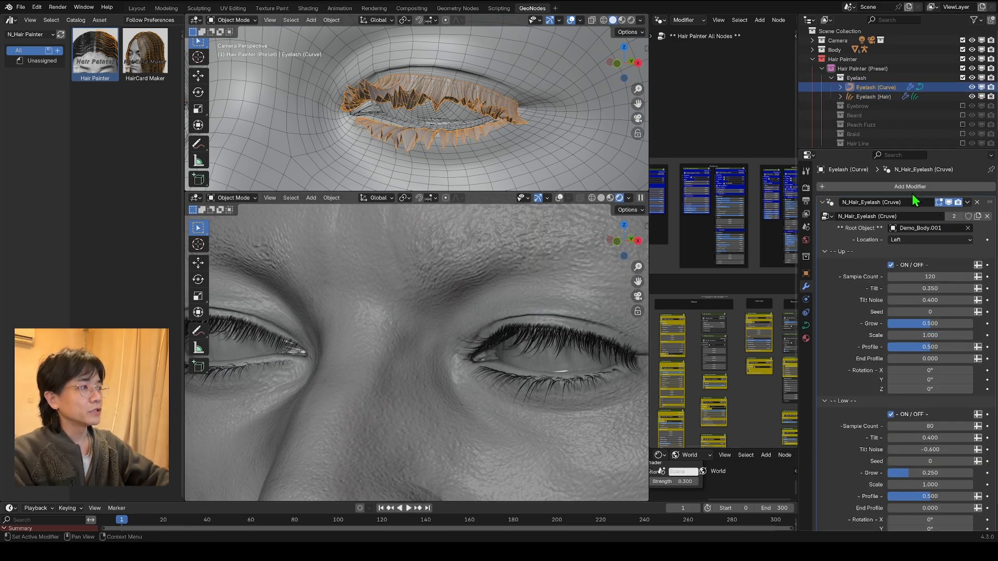
Step: Disable the Low lashes of Eyelash (Curve) and enable them again
scroll(862, 69, down, 1)
click(892, 414)
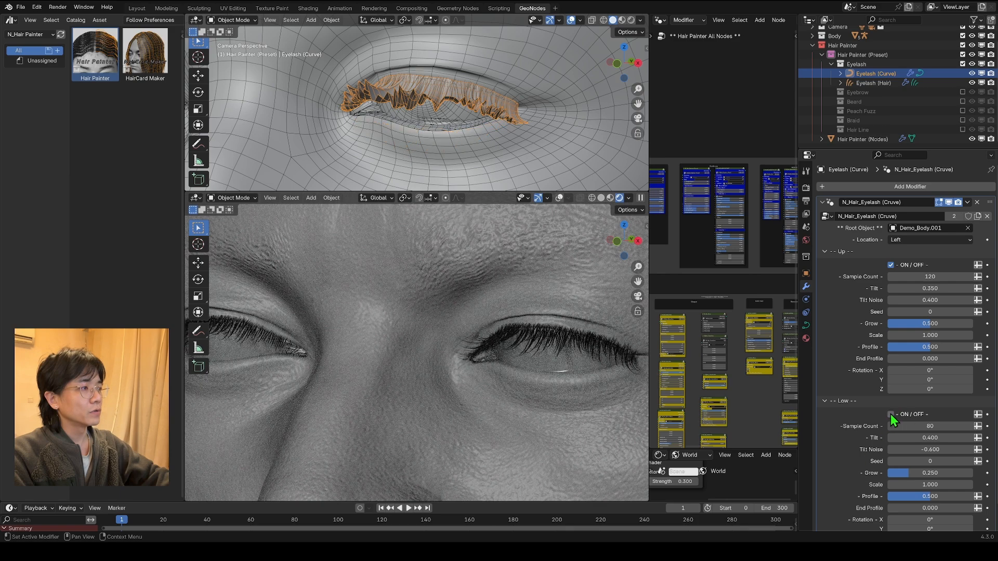
click(892, 415)
scroll(573, 328, down, 1)
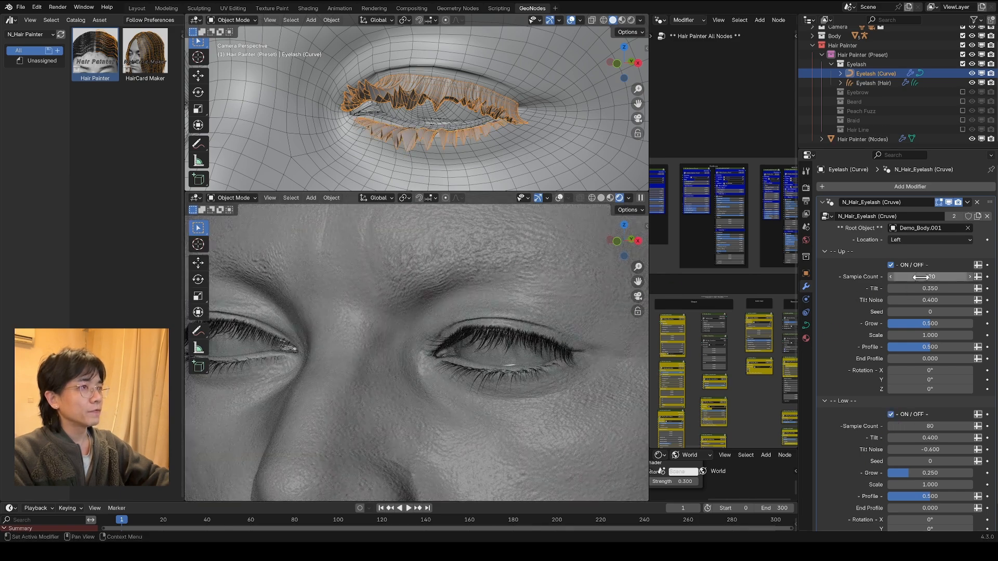
Step: Try a different Sample Count and a higher Tilt on the Up lashes, and restore Tilt to 0.350
drag(915, 276, 945, 288)
scroll(523, 110, up, 2)
key(ctrl+z)
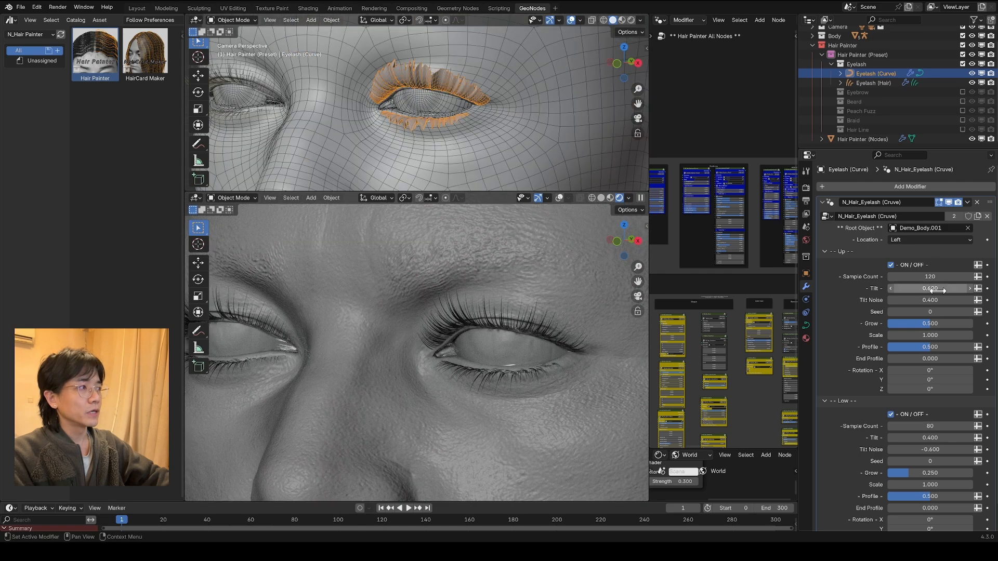
drag(937, 289, 894, 289)
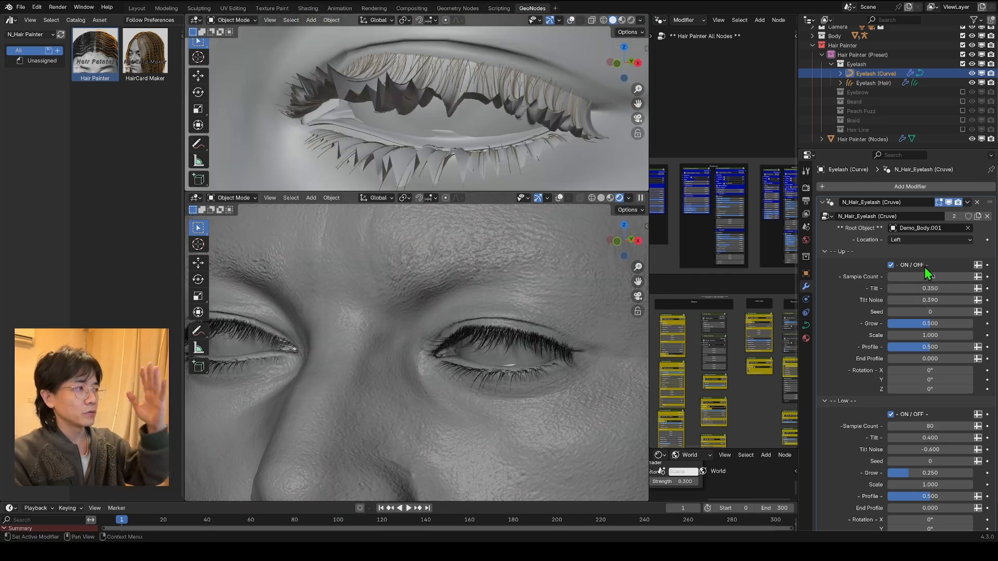
Step: Try Grow values of 1 and 2 on the Up lashes, and restore Grow to 0.5
drag(917, 323, 971, 323)
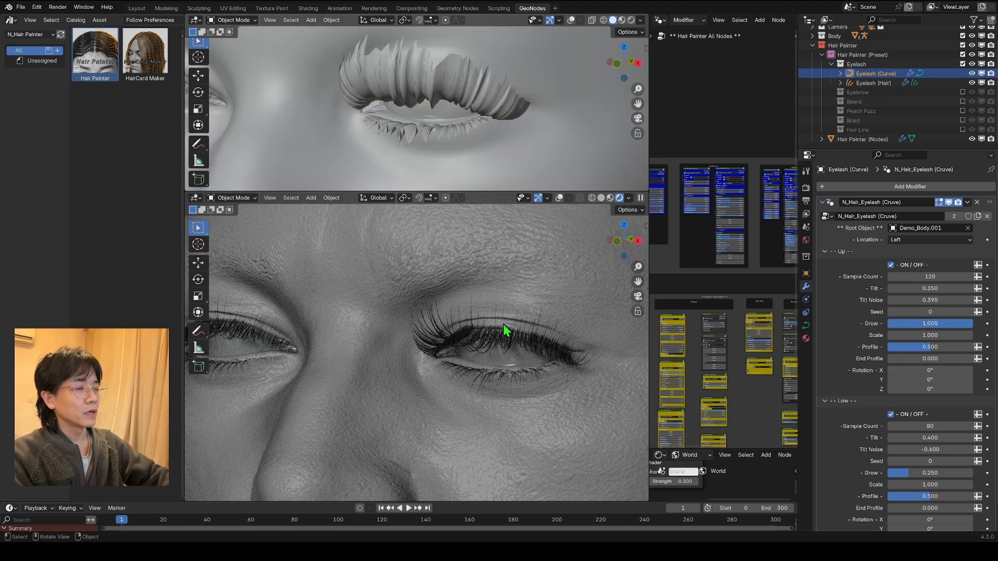
scroll(504, 325, down, 3)
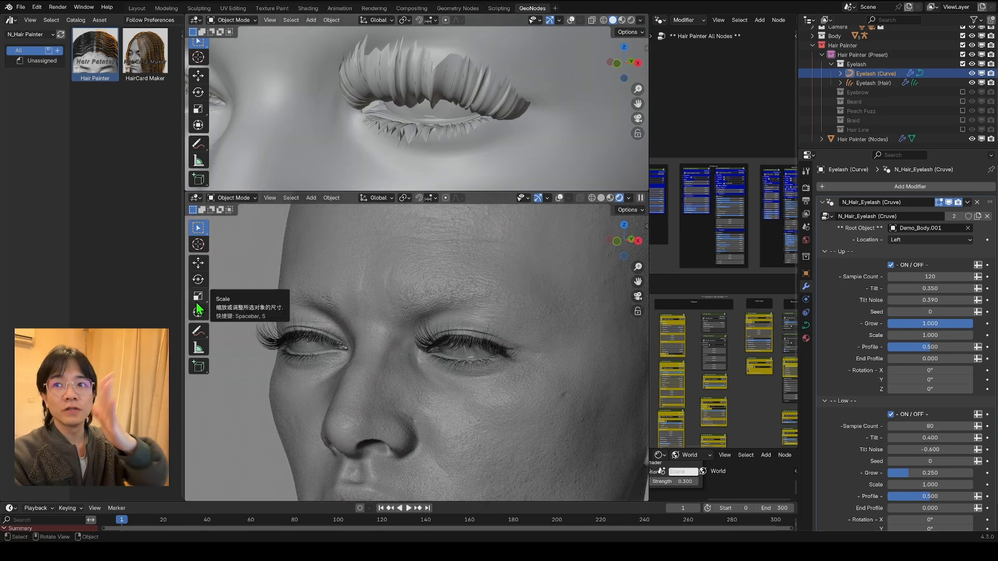
double_click(930, 324)
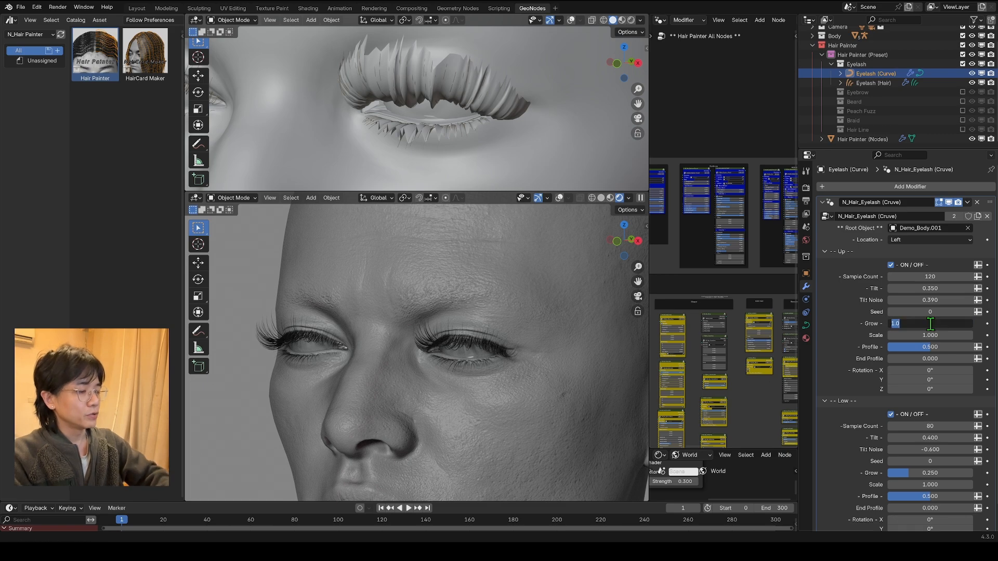
text(2)
key(Return)
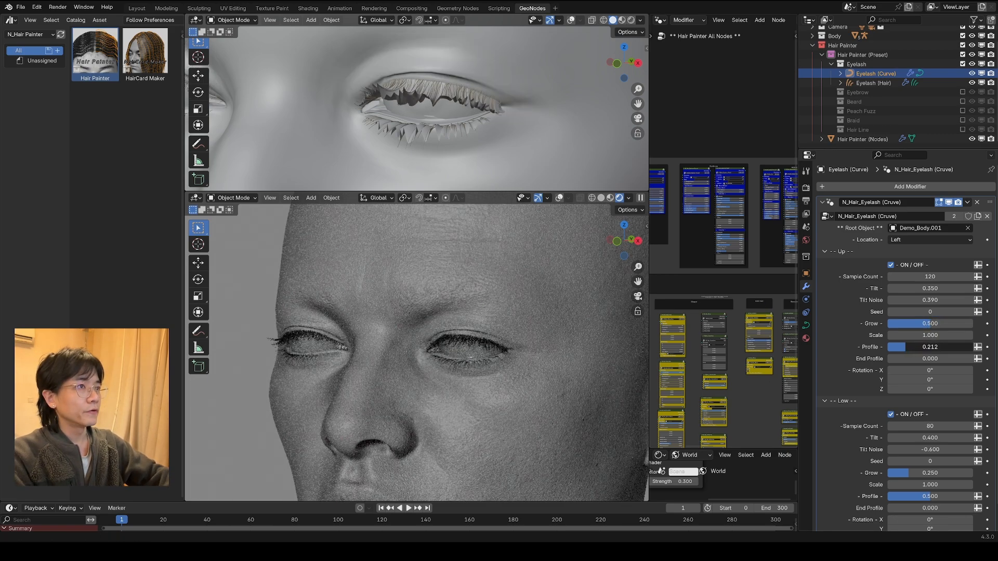
text(0.5)
key(Return)
Step: From a low view of the eye, try a lower Profile and a different End Profile on the Up lashes
key(KP_0)
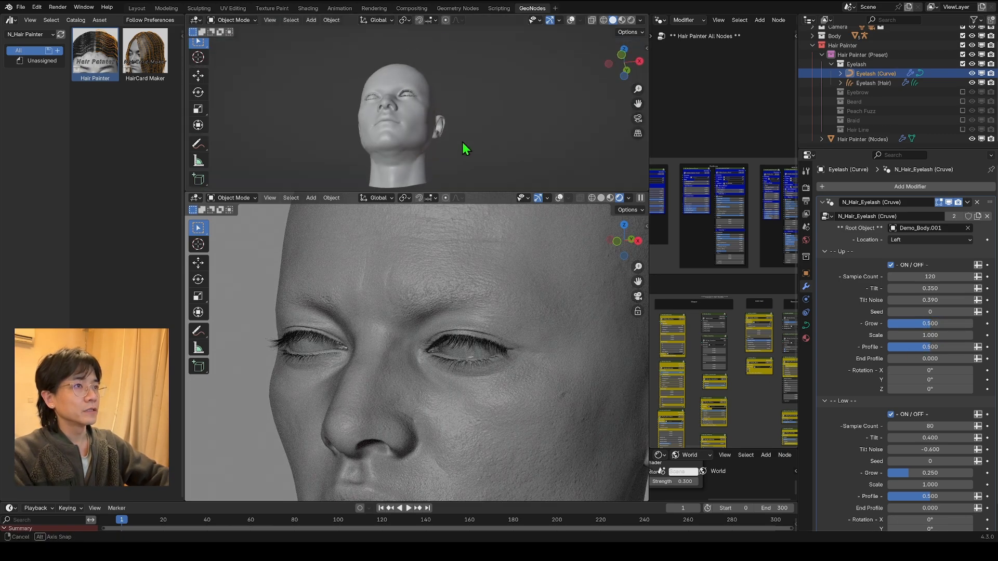
scroll(425, 47, up, 4)
mouse_move(462, 142)
middle_down()
mouse_move(425, 46)
mouse_move(471, 139)
middle_up()
scroll(425, 47, up, 1)
scroll(471, 139, up, 3)
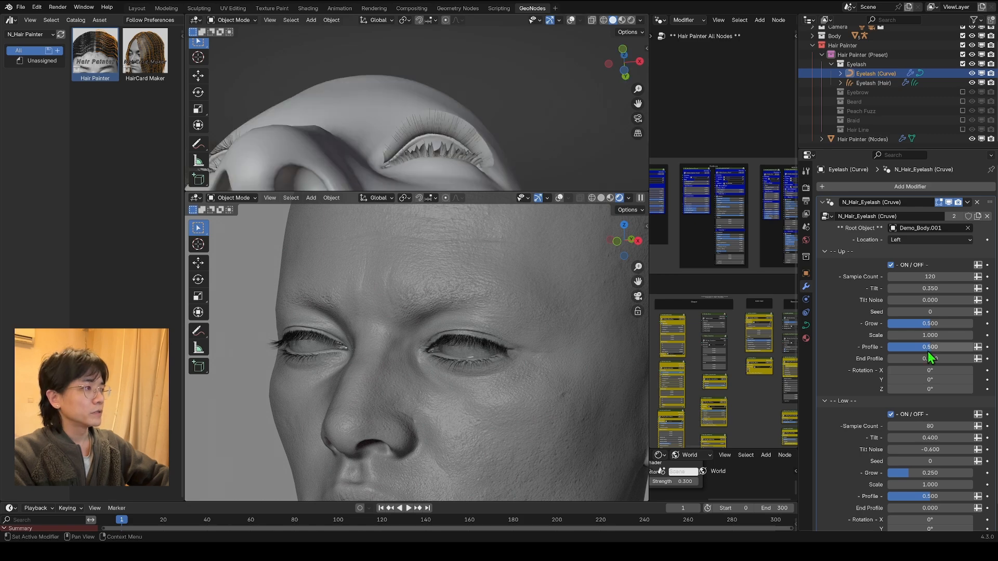
drag(929, 348, 901, 348)
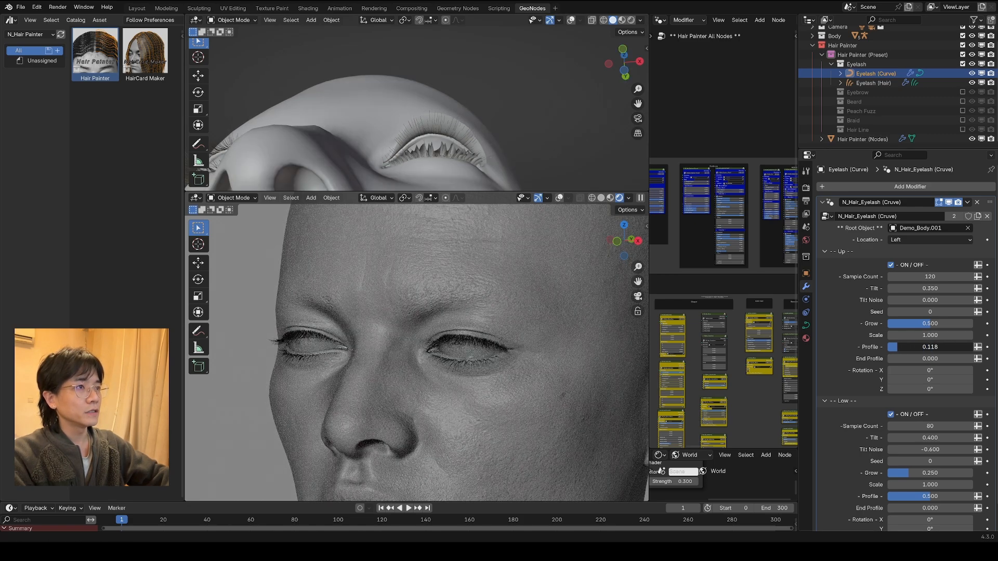
drag(888, 359, 926, 358)
Step: Try rotating the Up lashes to -44.5° on X, and reset the altered lash values to their defaults
drag(927, 359, 901, 370)
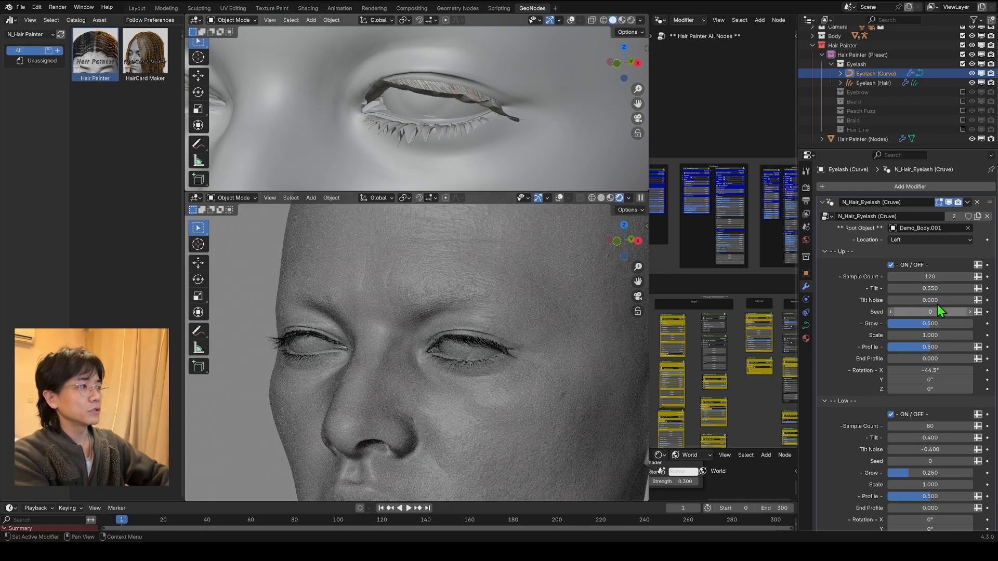
key(BackSpace)
key(BackSpace)
scroll(964, 389, down, 2)
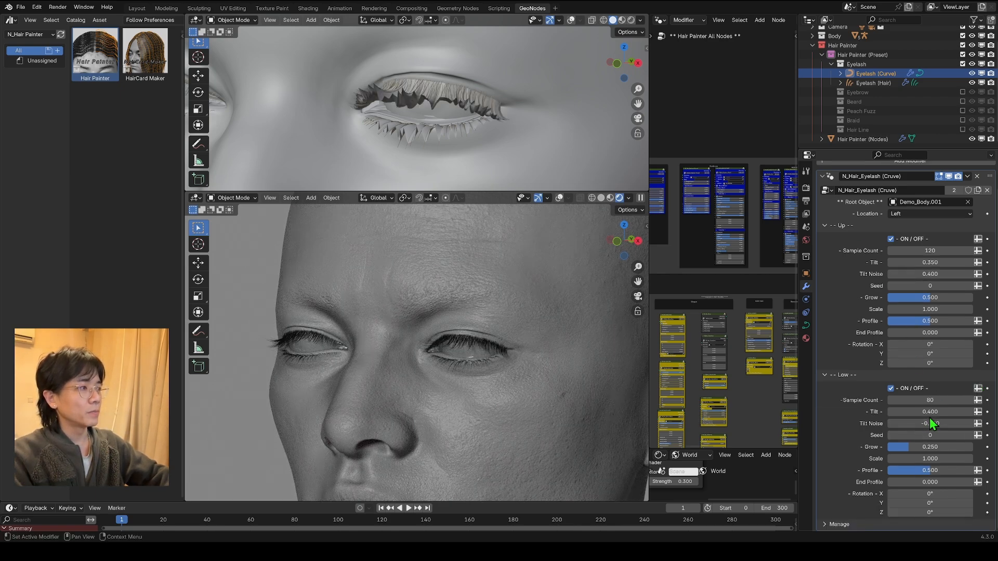
Step: On Eyelash (Hair), try Clump at 1, return it to 0.5, and set Compress to 0
click(871, 83)
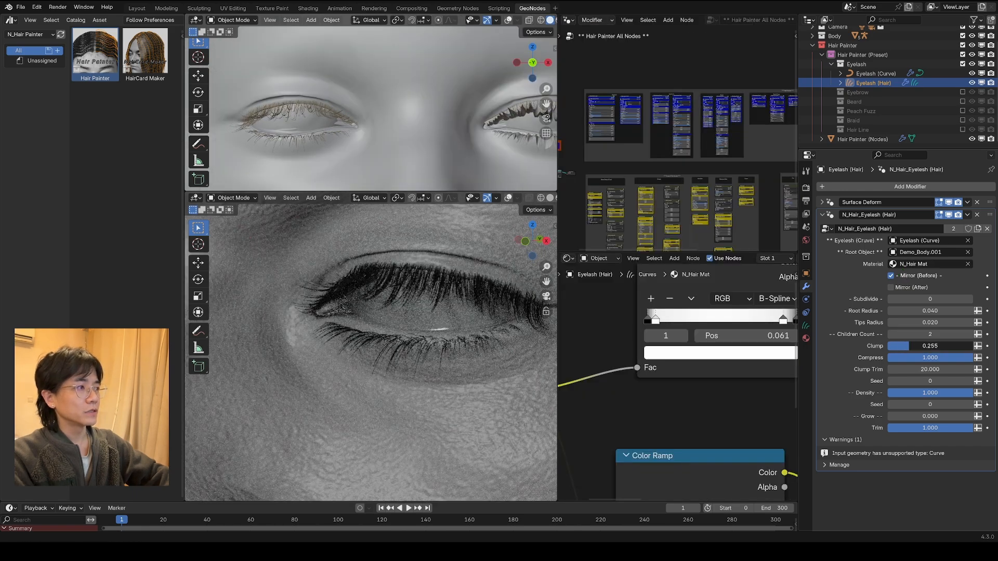
mouse_move(972, 346)
mouse_down()
mouse_move(930, 347)
mouse_move(972, 346)
mouse_up()
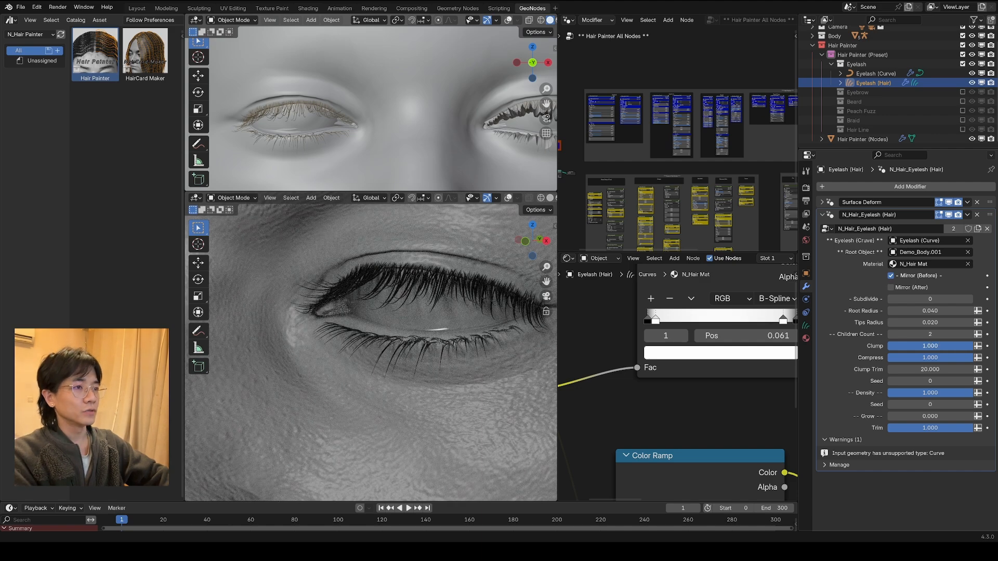
drag(972, 358, 887, 358)
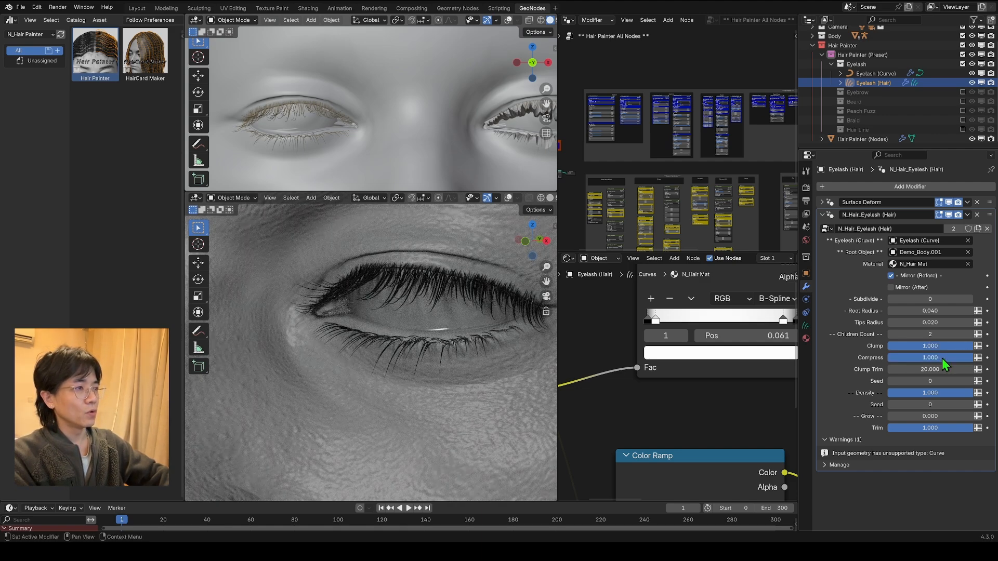
drag(944, 359, 888, 358)
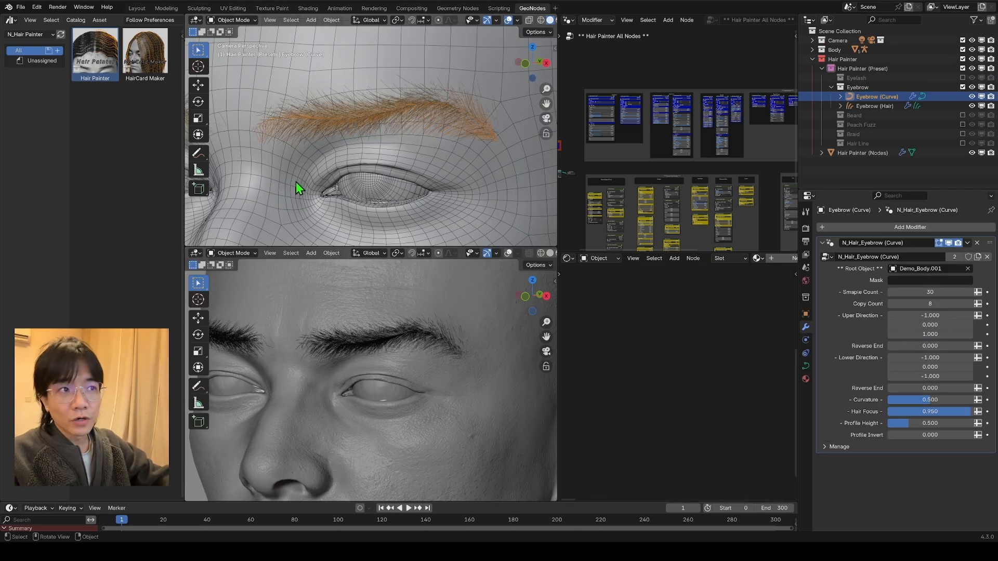
Step: Compare the guide curves of Eyebrow (Curve) in Edit Mode with Eyebrow (Hair) by toggling the visibility of both objects
click(971, 106)
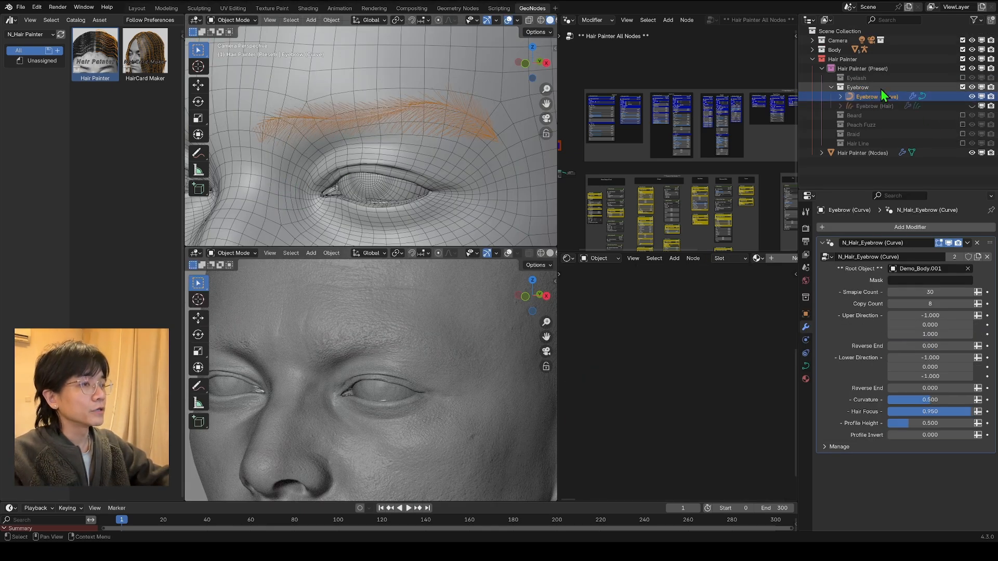
key(Tab)
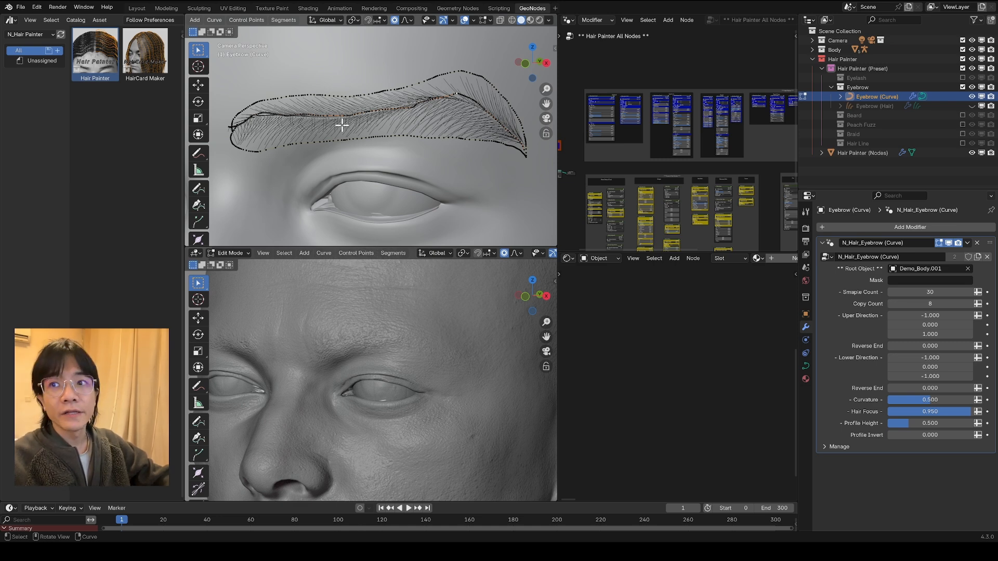
click(971, 106)
click(971, 97)
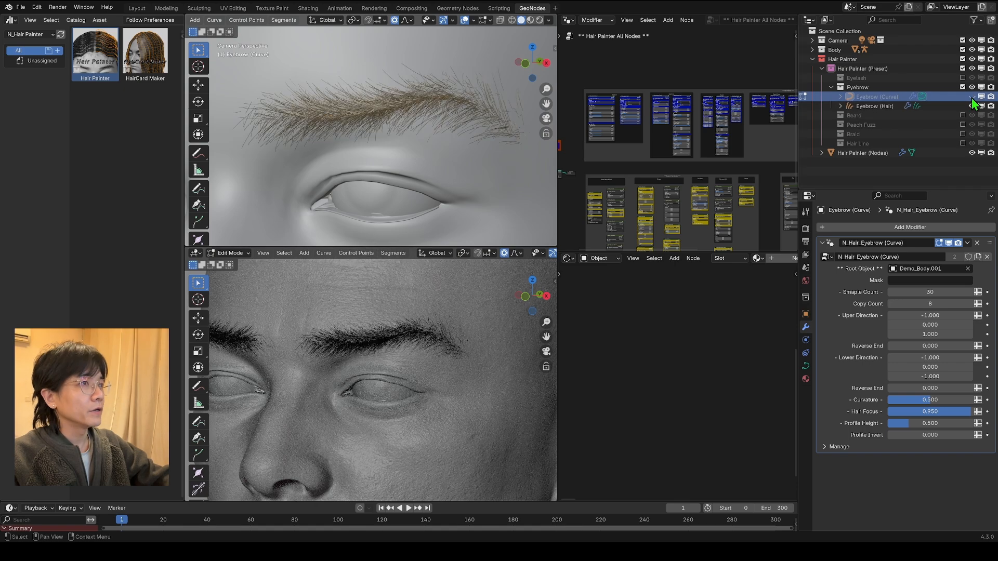
click(972, 98)
scroll(324, 139, down, 4)
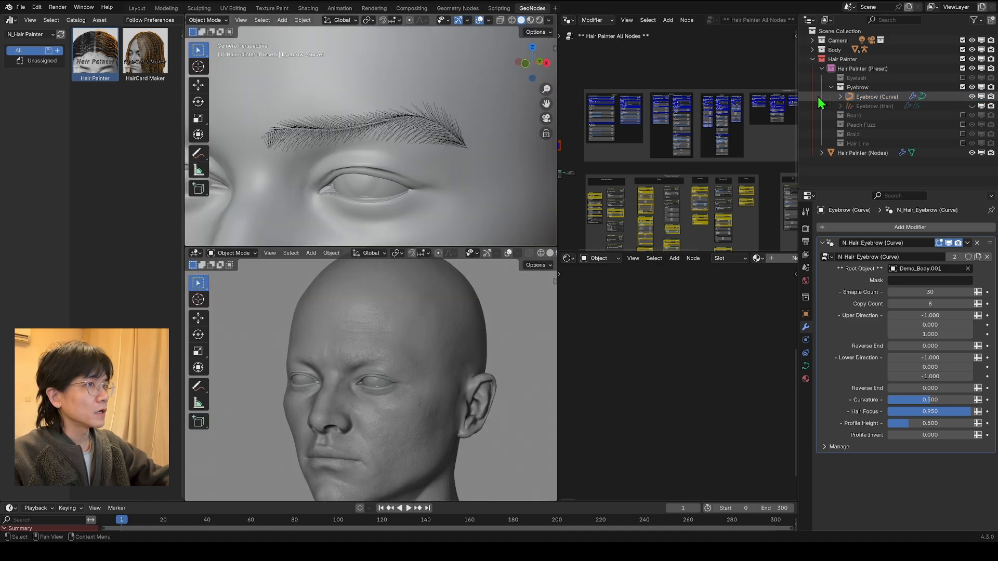
Step: Try different sample and Copy Count values on Eyebrow (Curve), and restore them to 30 and 8
drag(931, 292, 979, 292)
drag(929, 304, 914, 304)
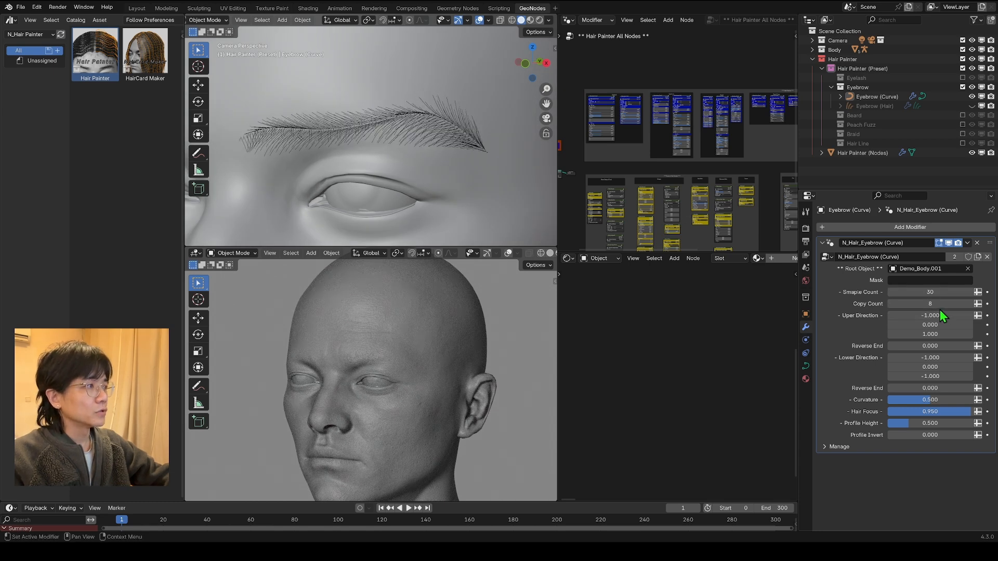
scroll(457, 189, down, 1)
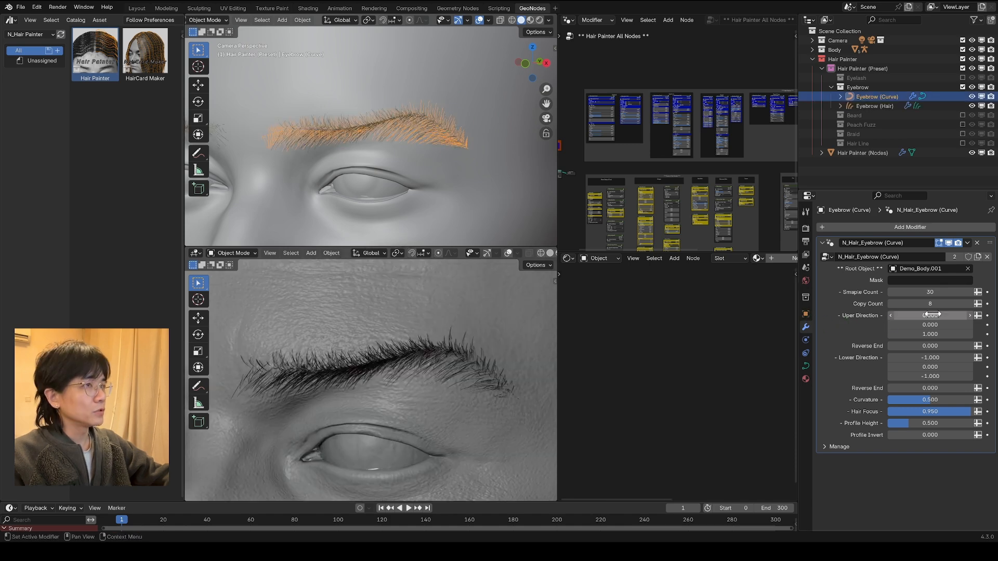
Step: Try a positive X value for the eyebrow's upper direction with the hair shown, and undo the change
drag(914, 316, 948, 315)
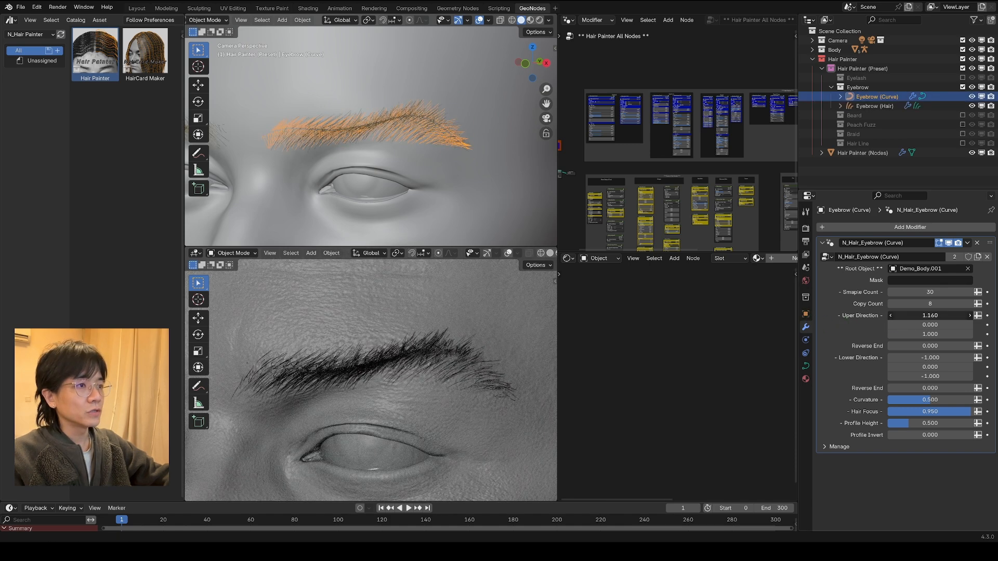
scroll(414, 379, down, 5)
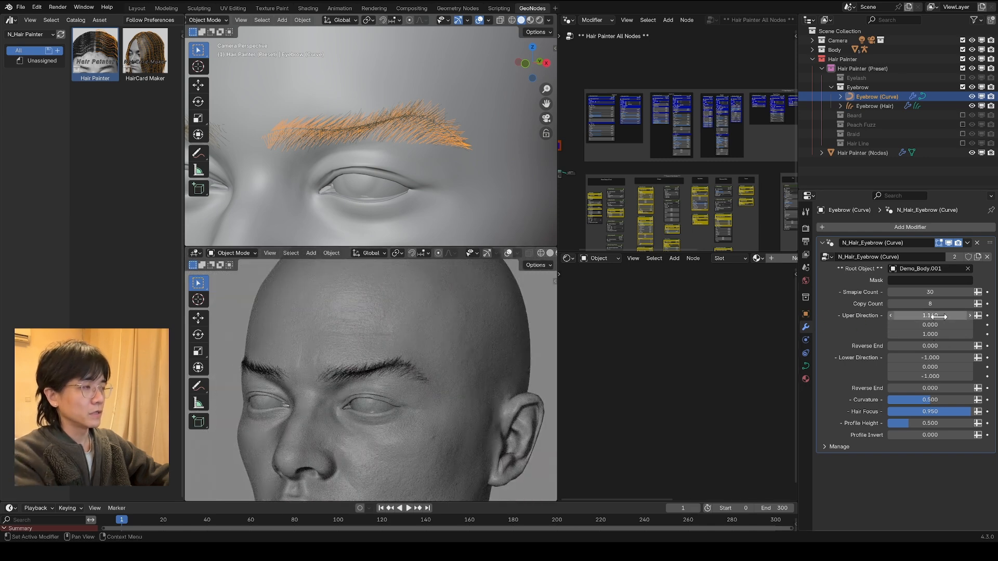
key(ctrl+z)
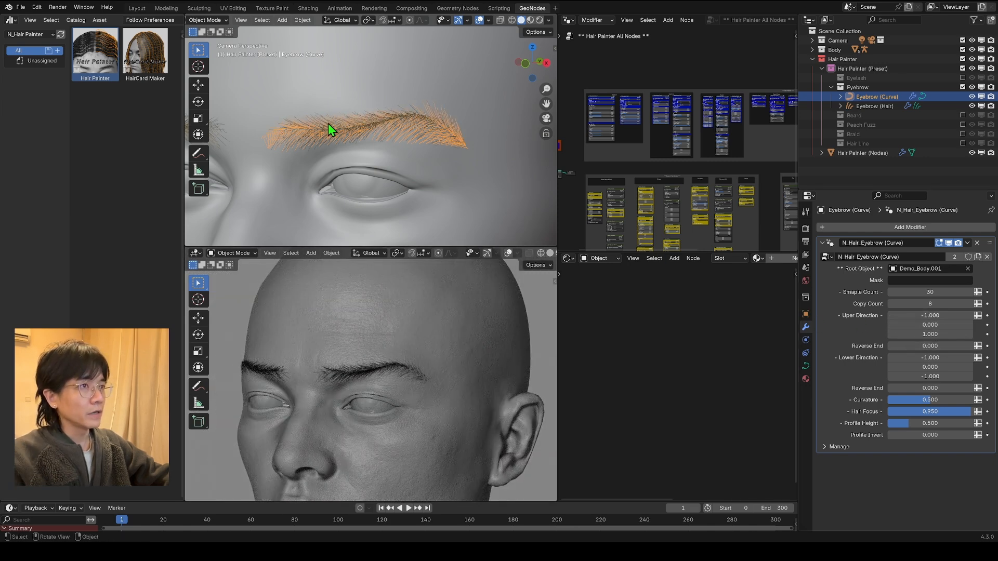
Step: Set Reverse End to 0.700 for the upper direction of Eyebrow (Curve)
drag(930, 346, 967, 346)
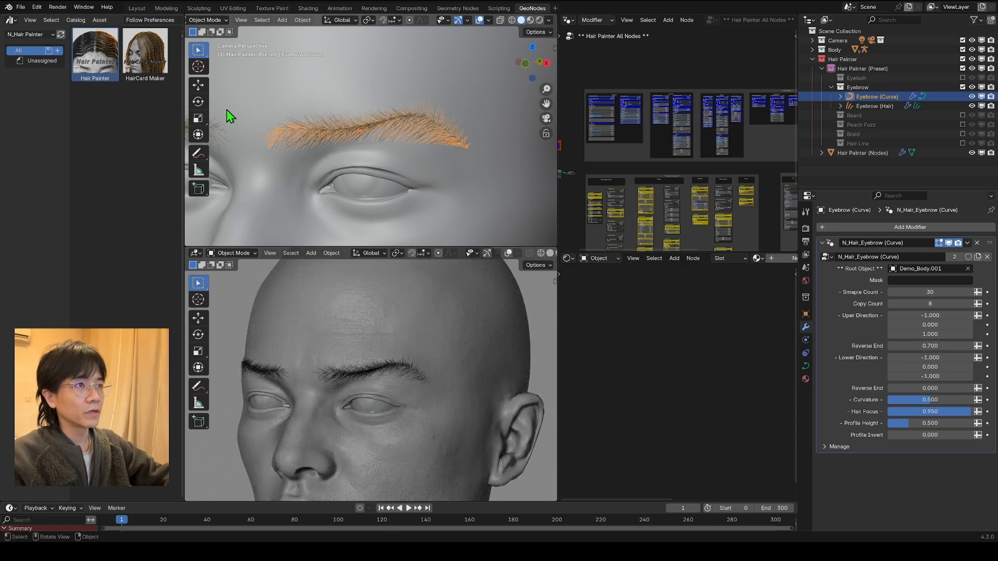
Step: Undo the Reverse End change on Eyebrow (Curve), then try other lower direction values and undo them back to X -0.700 and Z -1.000
key(ctrl+z)
drag(930, 357, 997, 377)
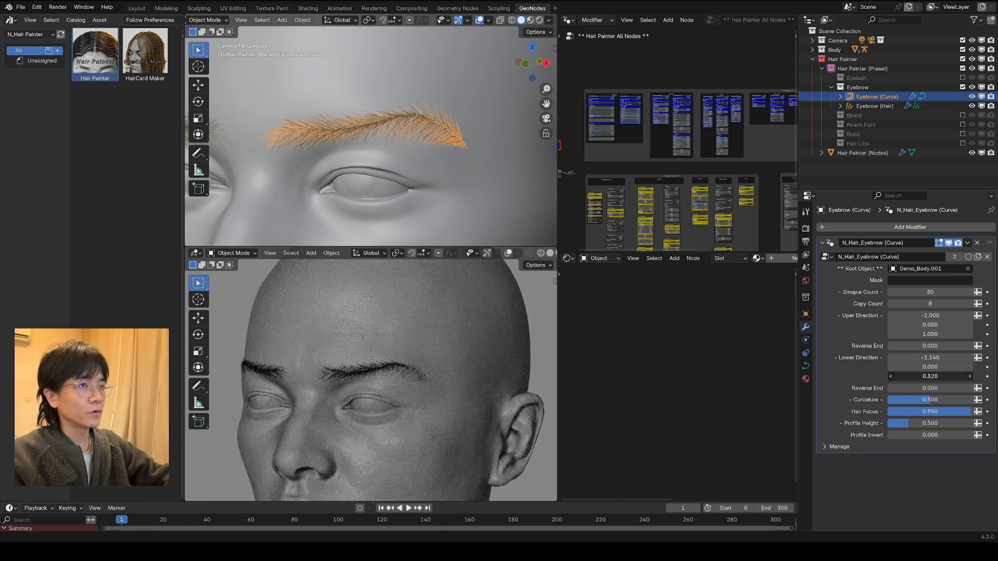
key(ctrl+z)
key(ctrl+z)
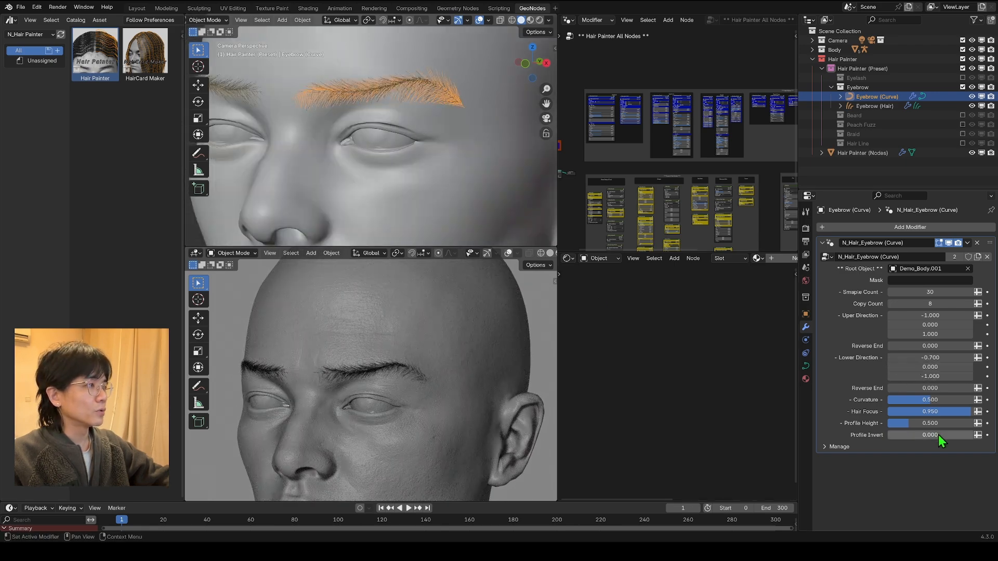
Step: Try a Curvature of 0.000 on Eyebrow (Curve) and set it to 1.000 for comparison
mouse_move(917, 400)
mouse_down()
mouse_move(951, 400)
mouse_move(902, 400)
mouse_up()
key(ctrl+z)
middle_drag(463, 140, 366, 114)
scroll(366, 85, up, 8)
scroll(366, 85, up, 5)
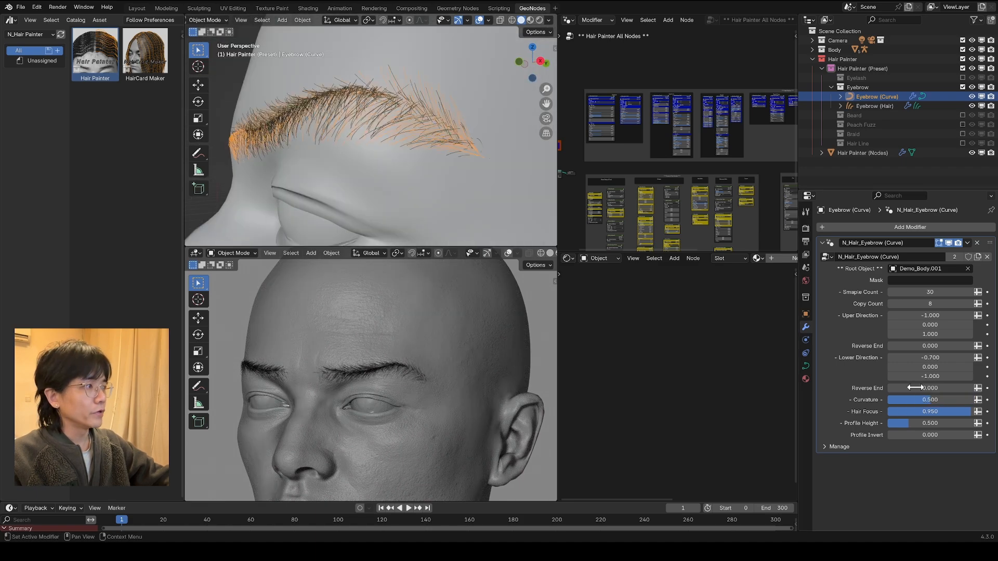
drag(936, 400, 884, 399)
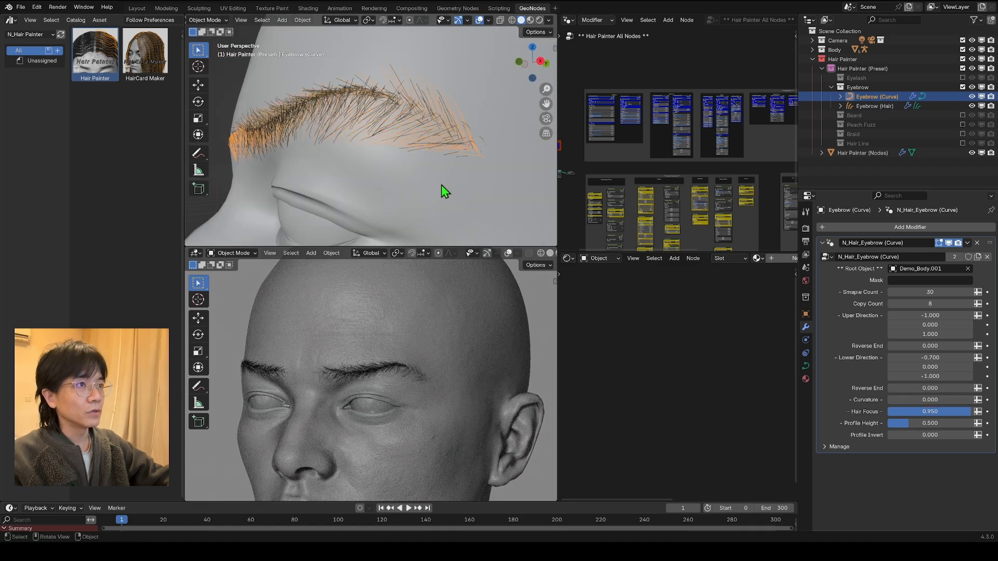
middle_drag(442, 185, 474, 180)
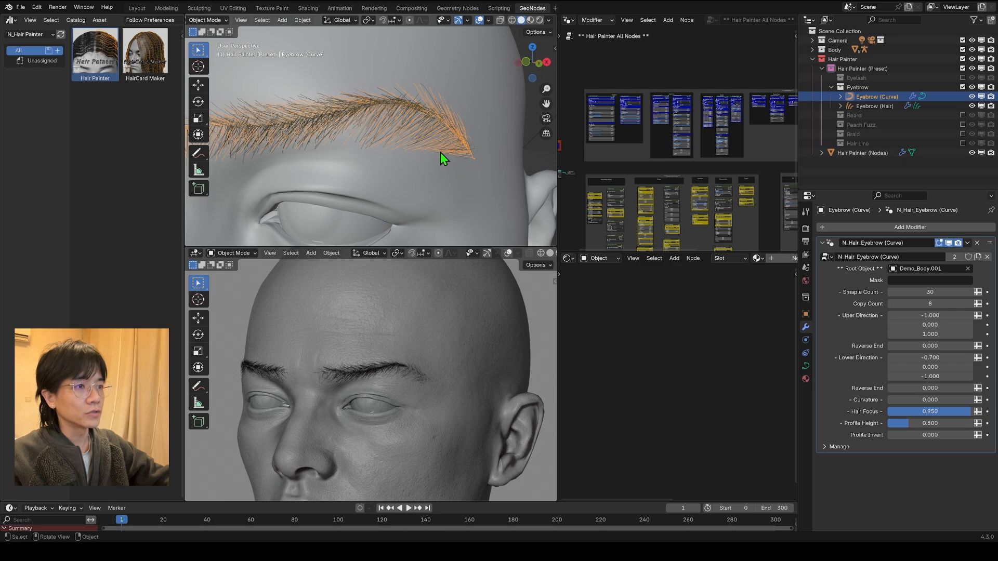
middle_drag(441, 152, 408, 152)
drag(921, 400, 993, 400)
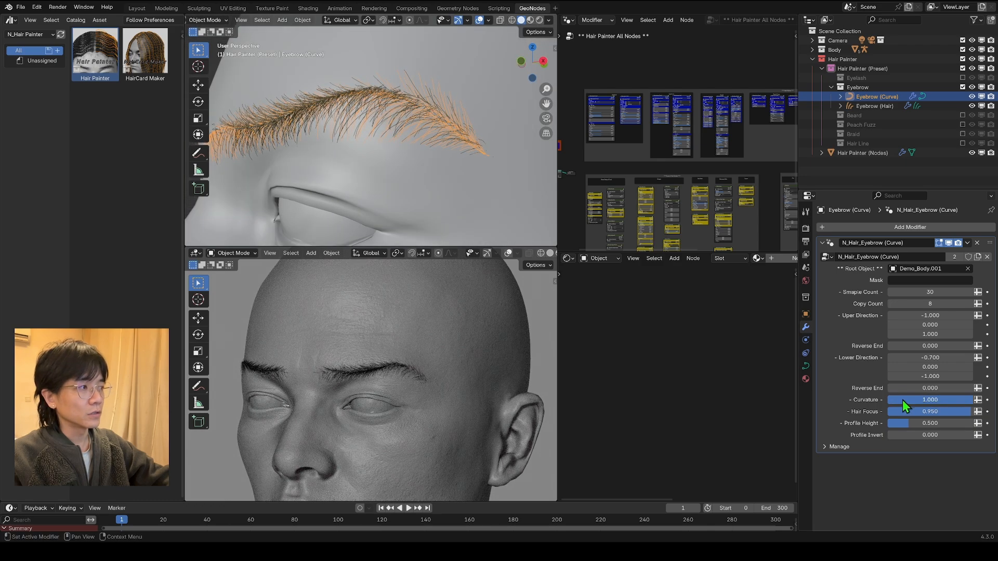
middle_drag(396, 196, 422, 100)
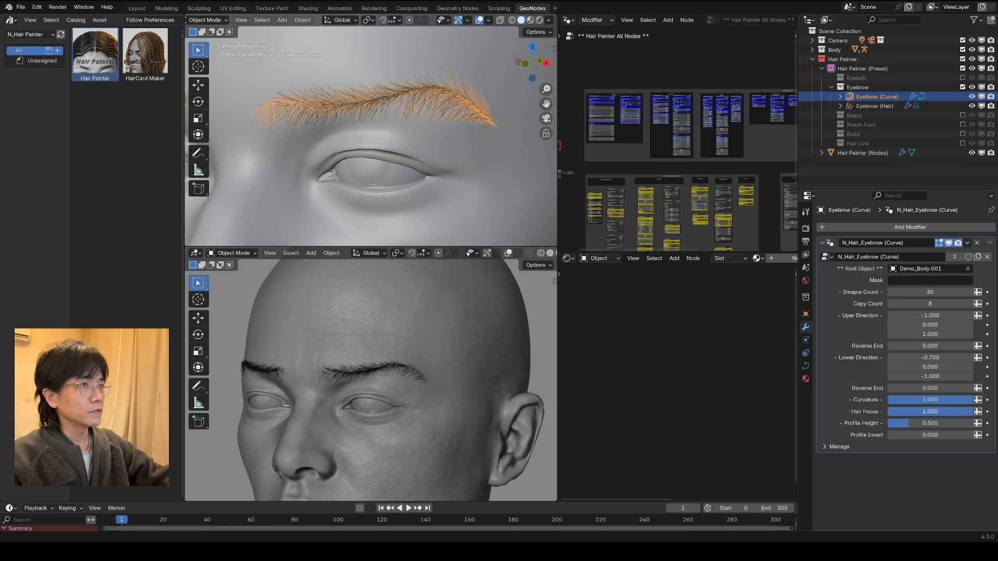
Step: Try a Hair Focus of 0.000 on Eyebrow (Curve) and set it to 1.000
drag(947, 411, 918, 413)
click(918, 413)
text(0)
key(Return)
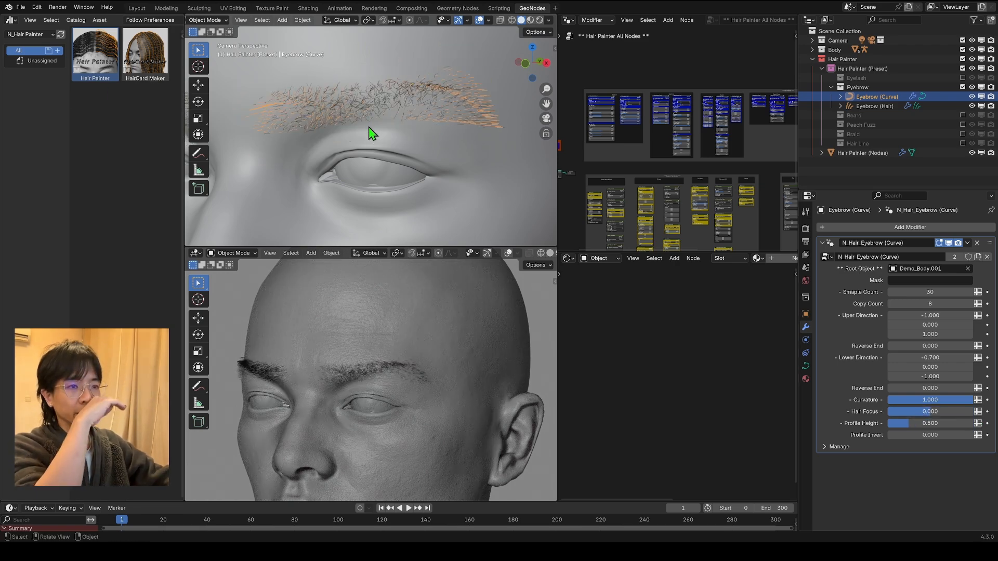
key(KP_0)
middle_drag(353, 96, 326, 123)
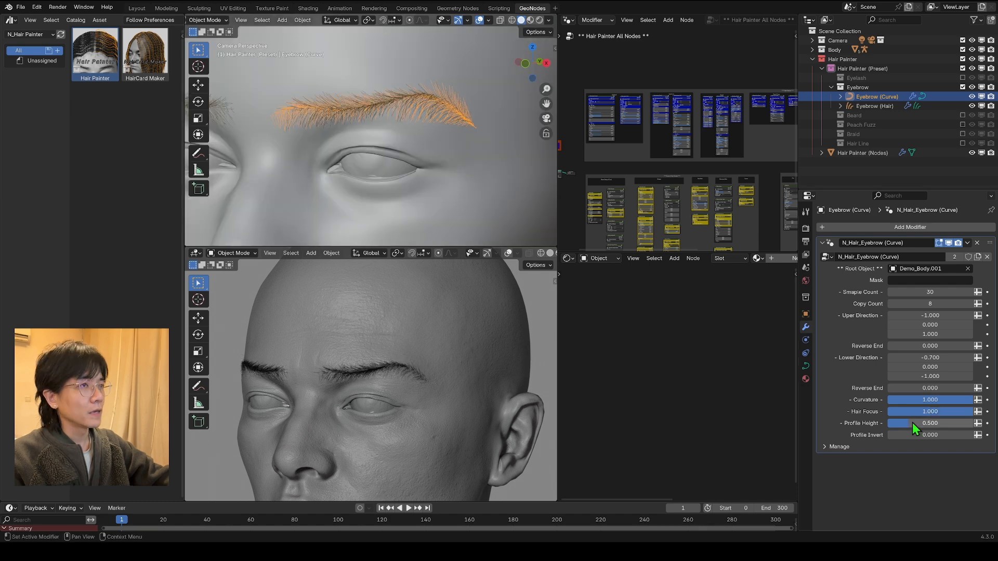
Step: Set the Profile Height of Eyebrow (Curve) to 1.067 and hide the viewport overlays
key(KP_0)
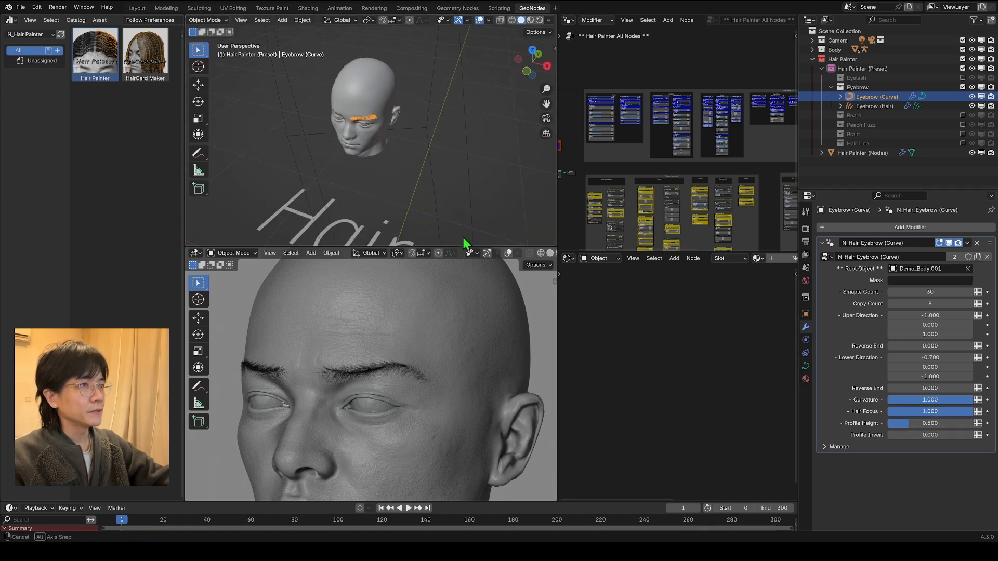
middle_drag(361, 77, 412, 158)
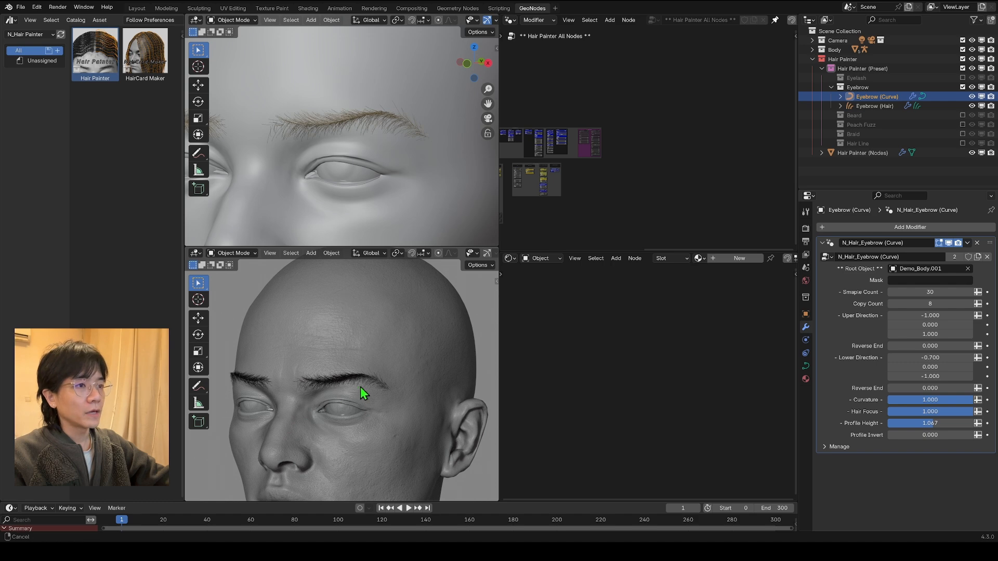
middle_drag(363, 393, 384, 312)
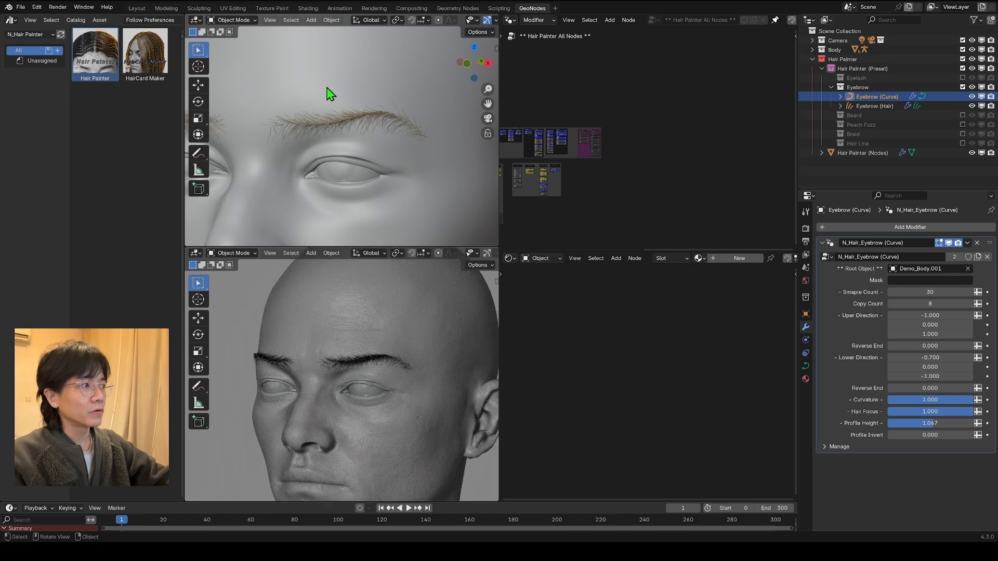
scroll(345, 345, up, 5)
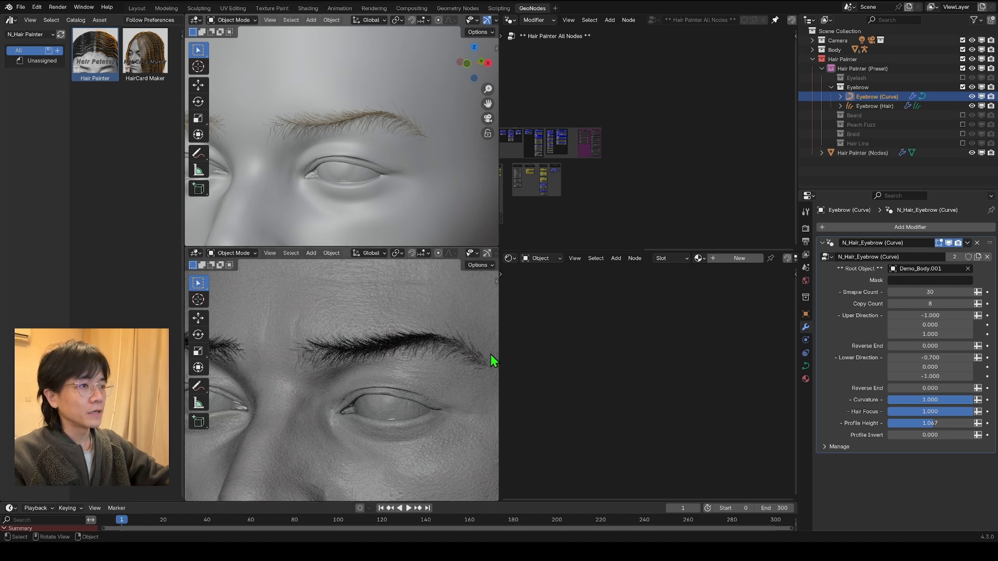
Step: Select Eyebrow (Hair) and expand the Main Hair settings of its N_Hair_Eyebrow (Hair) modifier
click(876, 107)
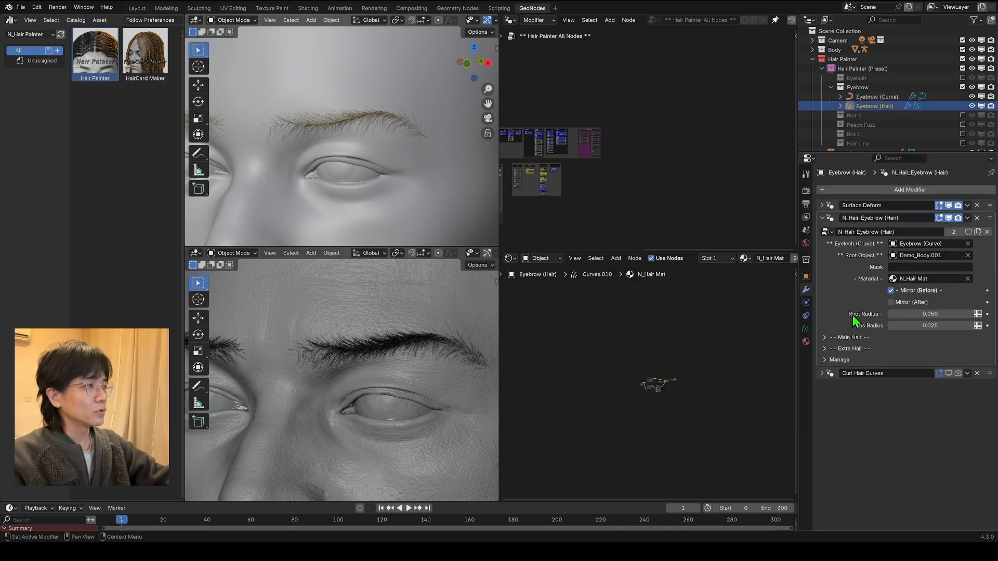
click(831, 339)
scroll(458, 155, down, 1)
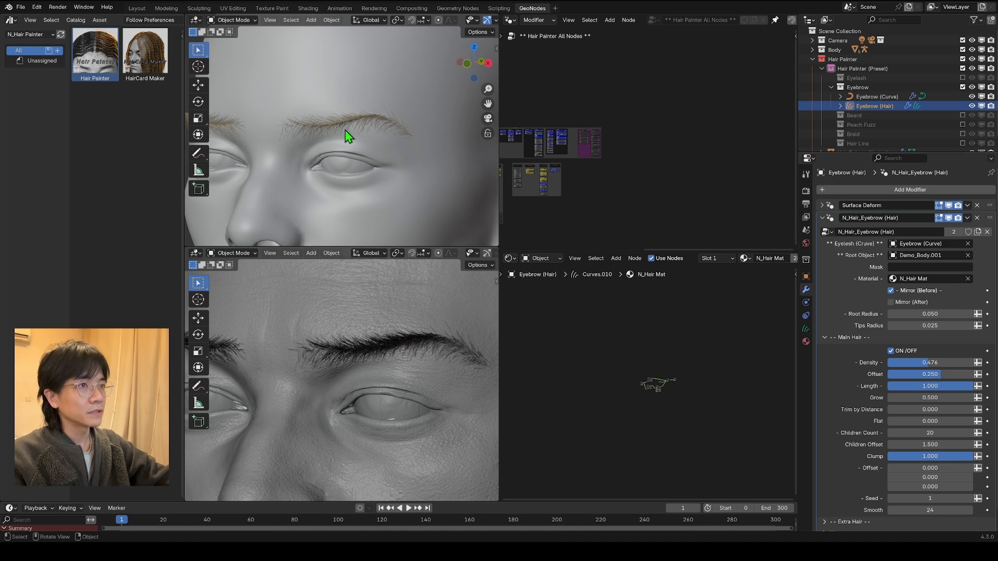
scroll(347, 136, up, 3)
scroll(869, 393, down, 1)
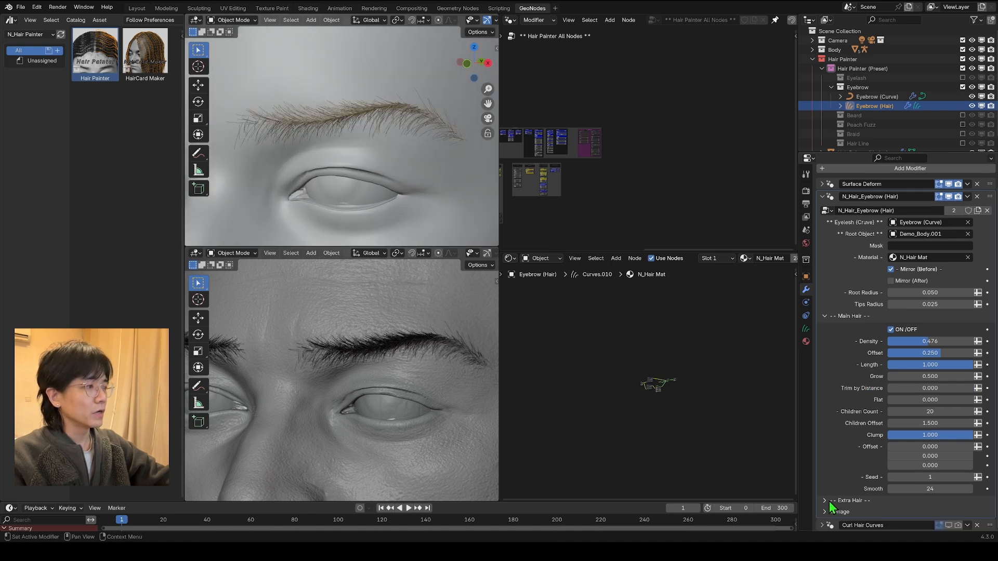
Step: Enable Extra Hair on Eyebrow (Hair), and toggle Main Hair off and back on to compare the two hair layers
click(828, 501)
scroll(884, 507, down, 4)
click(891, 437)
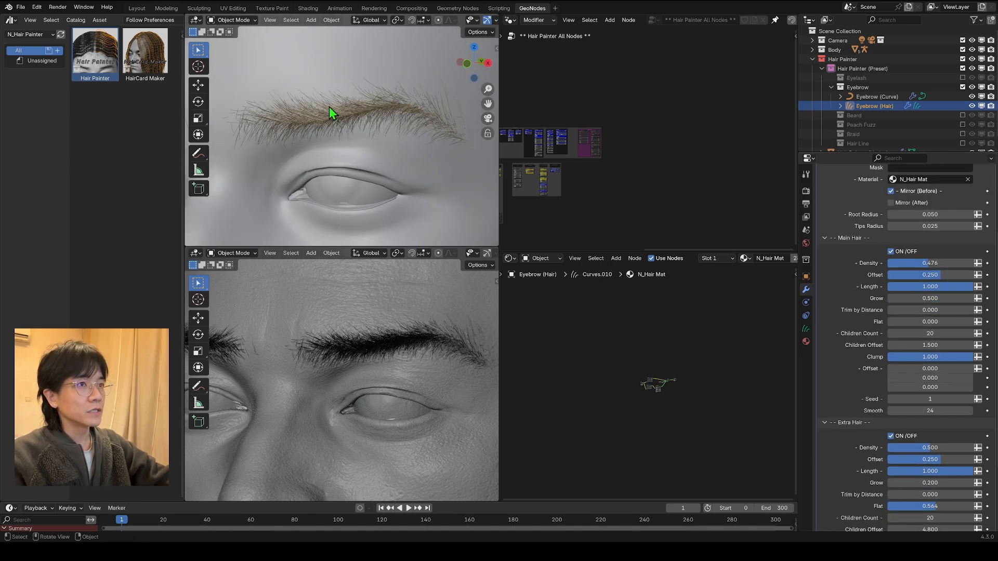
shift+middle_drag(329, 107, 341, 103)
scroll(878, 464, down, 3)
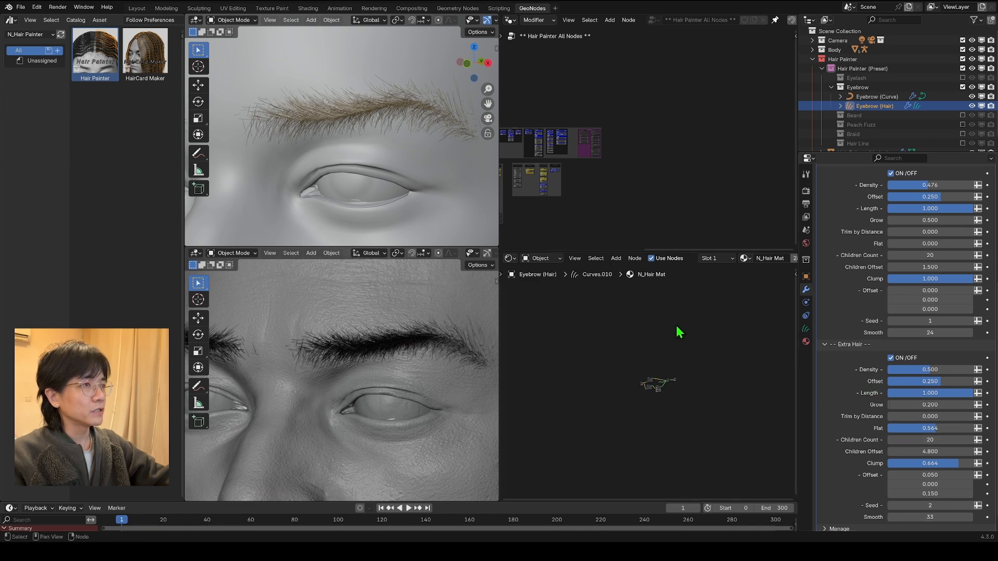
scroll(887, 316, up, 3)
click(891, 251)
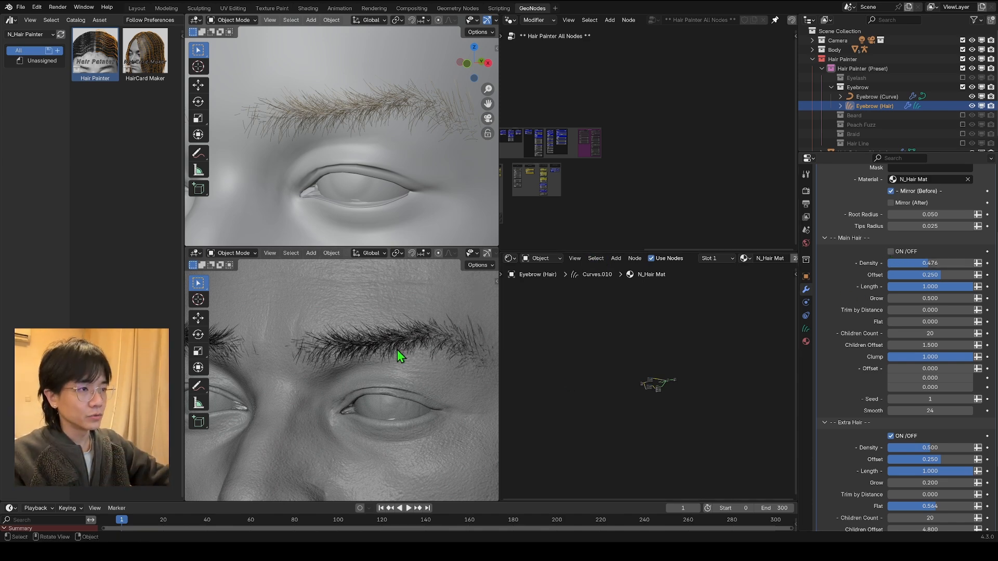
click(890, 251)
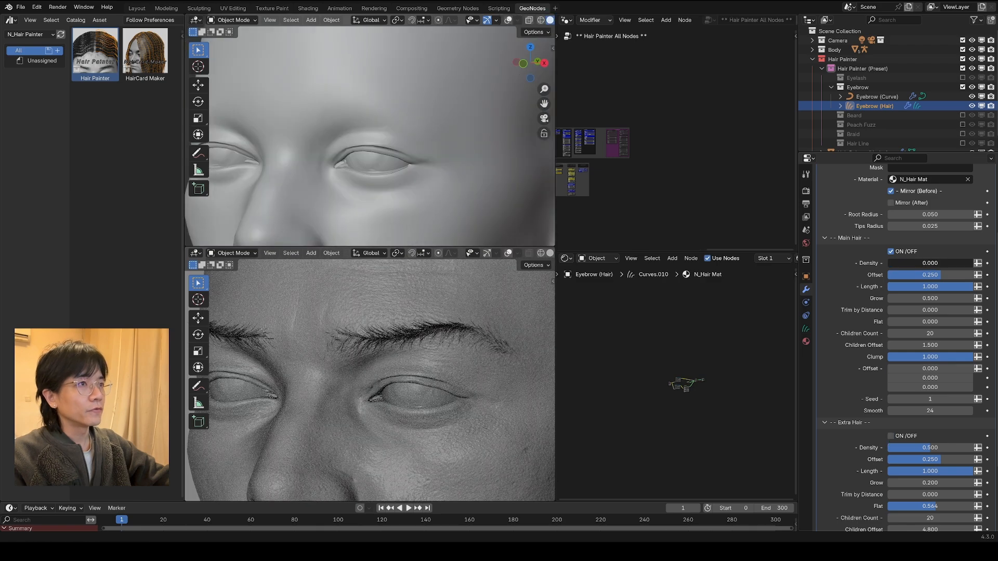
Step: Try different Density, Offset and Length values for the eyebrow's Main Hair, and restore them to 0.476, 0.250 and 1.000
mouse_move(970, 263)
mouse_down()
mouse_move(889, 275)
mouse_move(973, 276)
mouse_up()
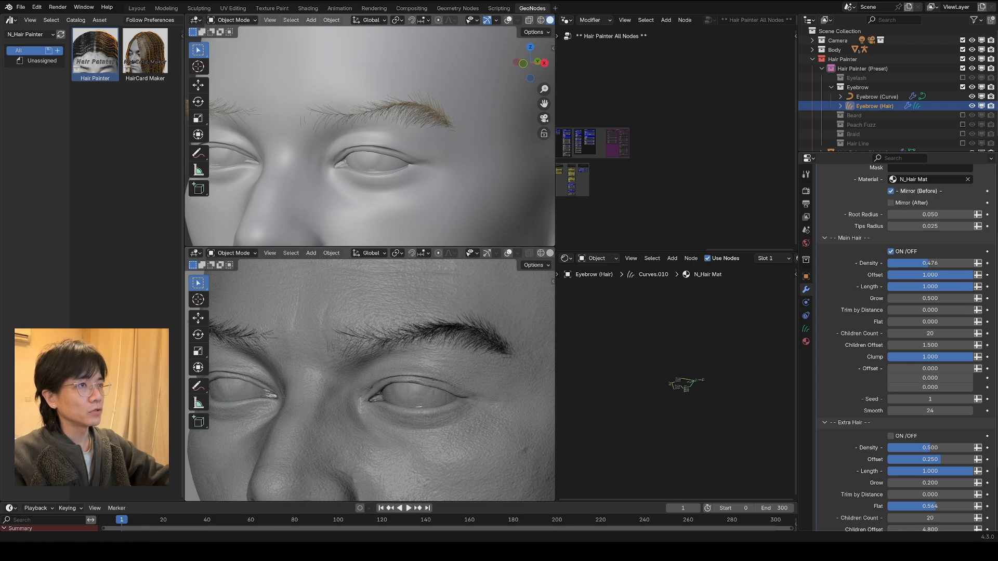
drag(966, 275, 925, 310)
key(BackSpace)
right_click(914, 287)
middle_drag(364, 338, 390, 348)
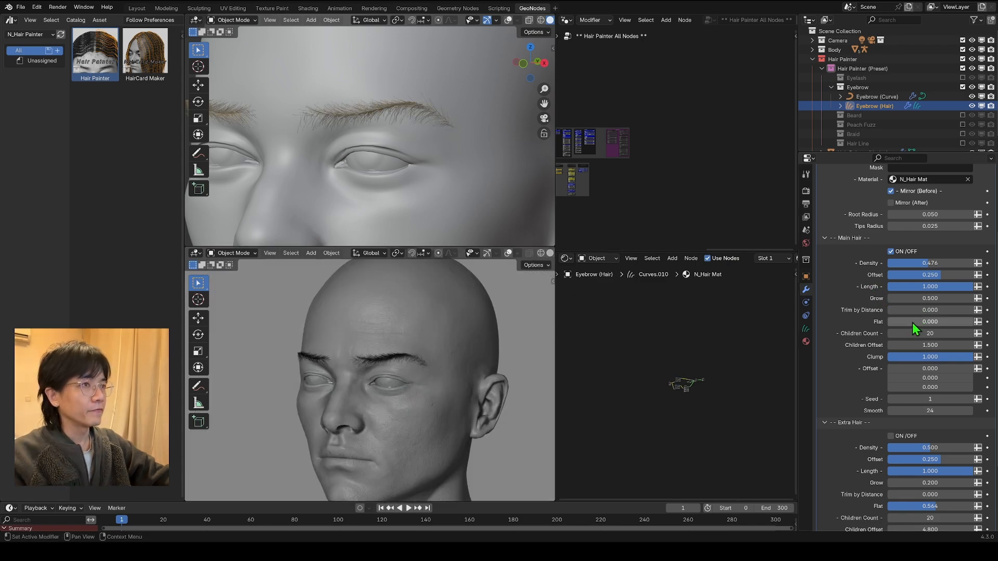
Step: Try different Flat, Children Count and X Offset values for the Main Hair of Eyebrow (Hair)
drag(912, 323, 936, 322)
middle_drag(359, 115, 326, 193)
scroll(326, 114, down, 6)
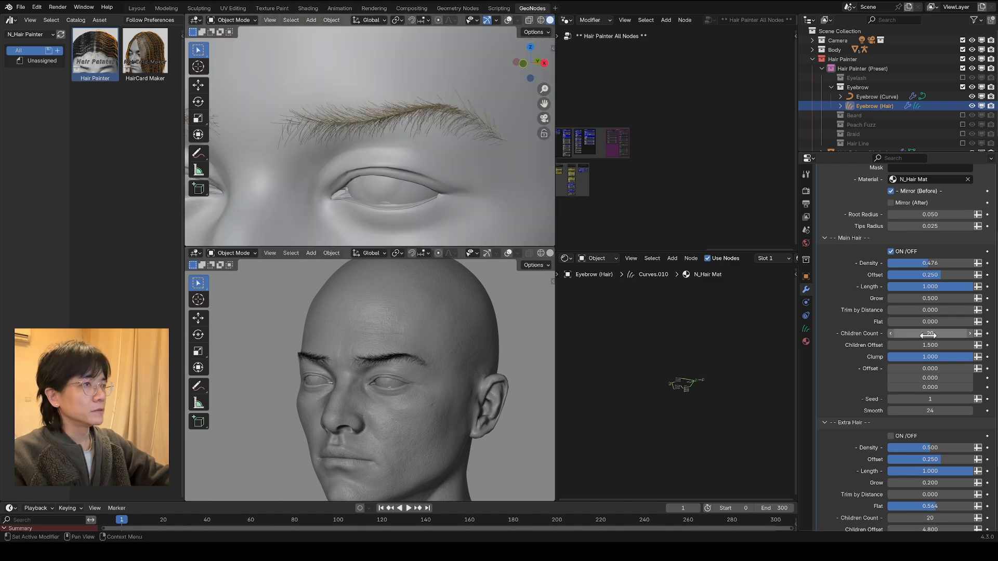
mouse_move(920, 334)
mouse_down()
mouse_move(951, 334)
mouse_move(925, 333)
mouse_move(934, 333)
mouse_up()
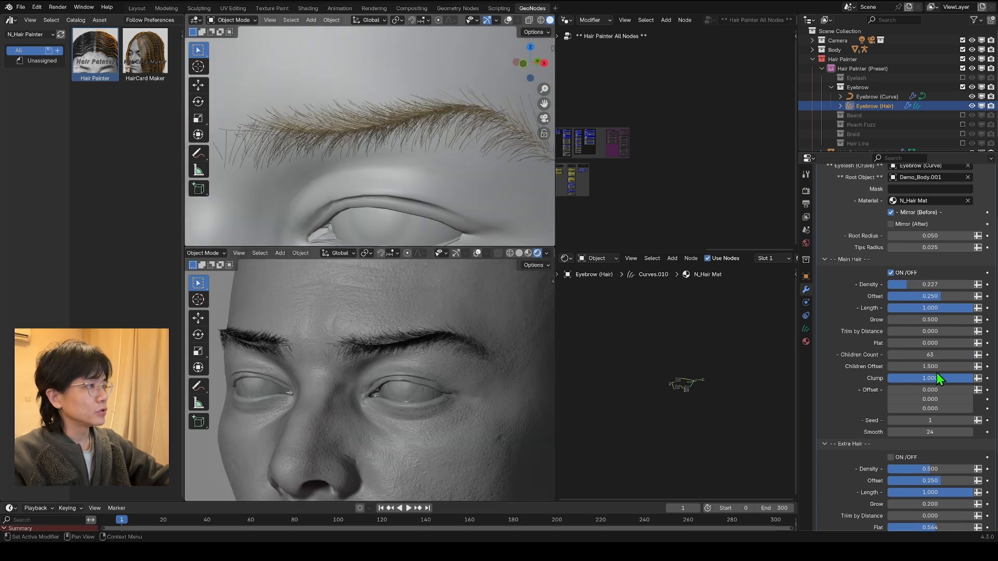
drag(928, 366, 968, 366)
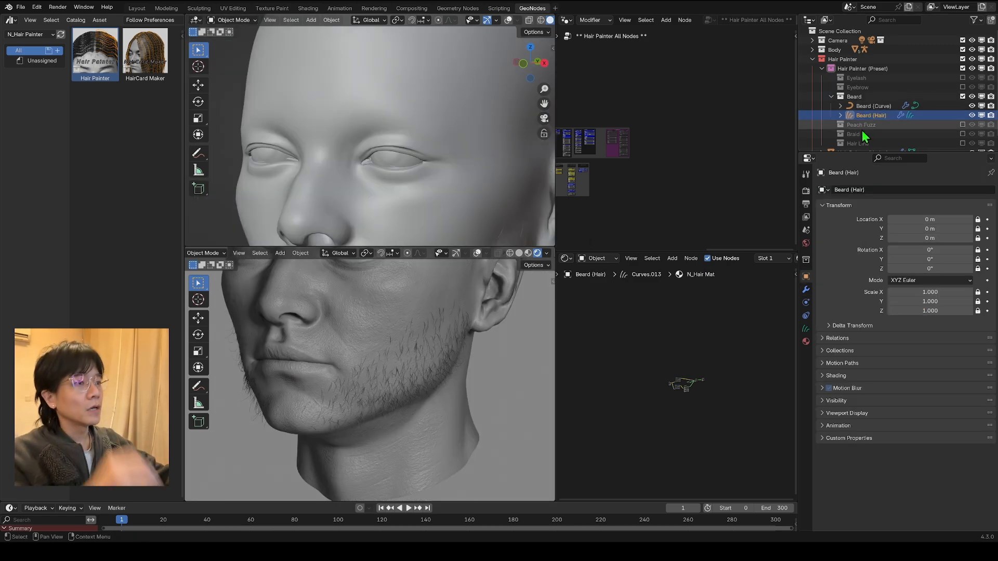
Step: Show the viewport overlays for Beard (Curve) and set its Enable option to Upper
click(868, 106)
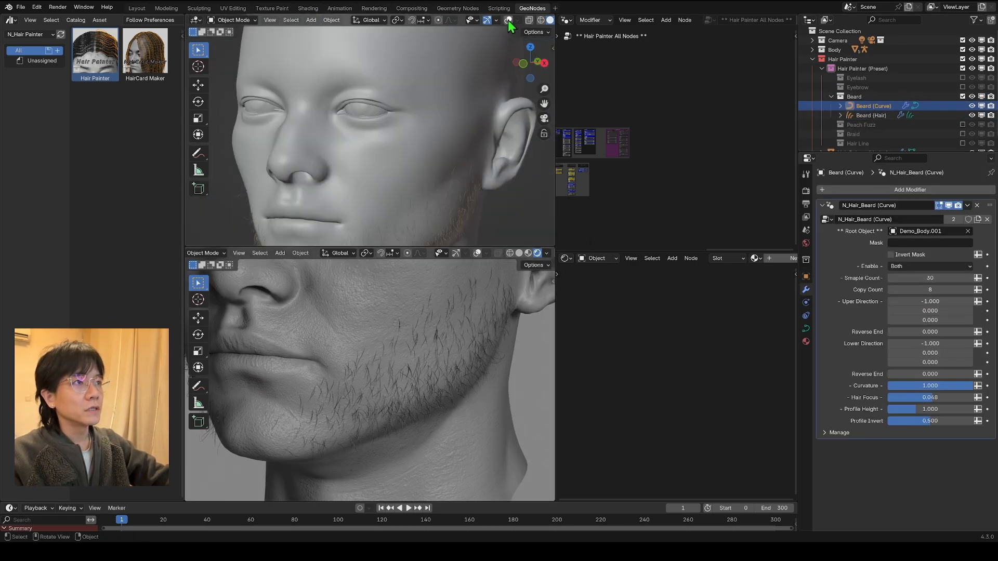
click(508, 20)
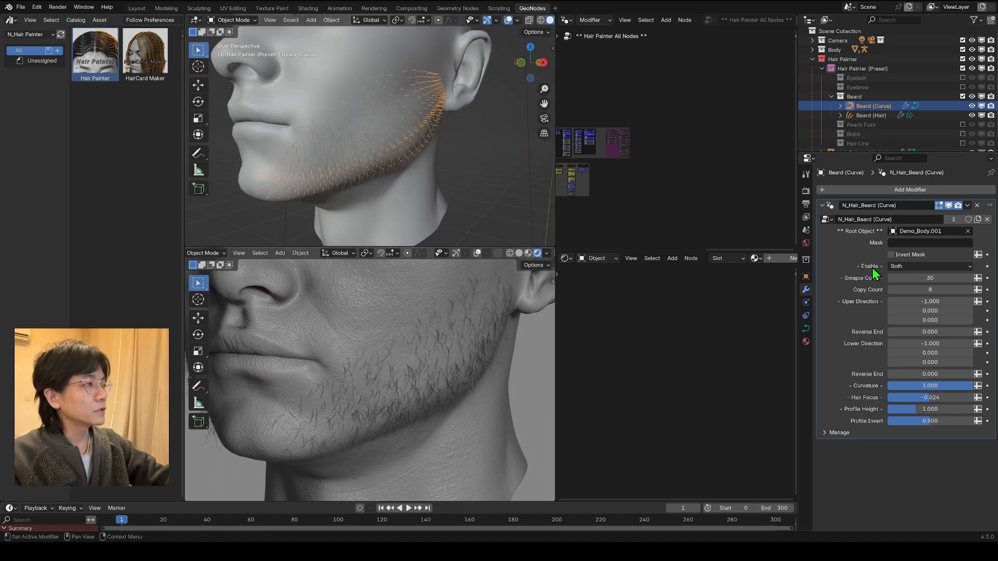
click(914, 266)
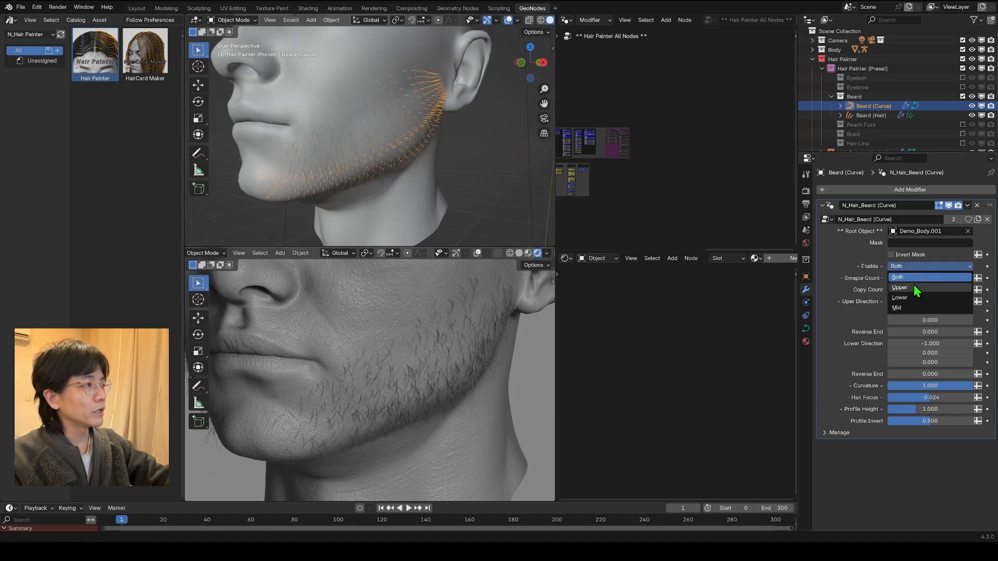
click(914, 294)
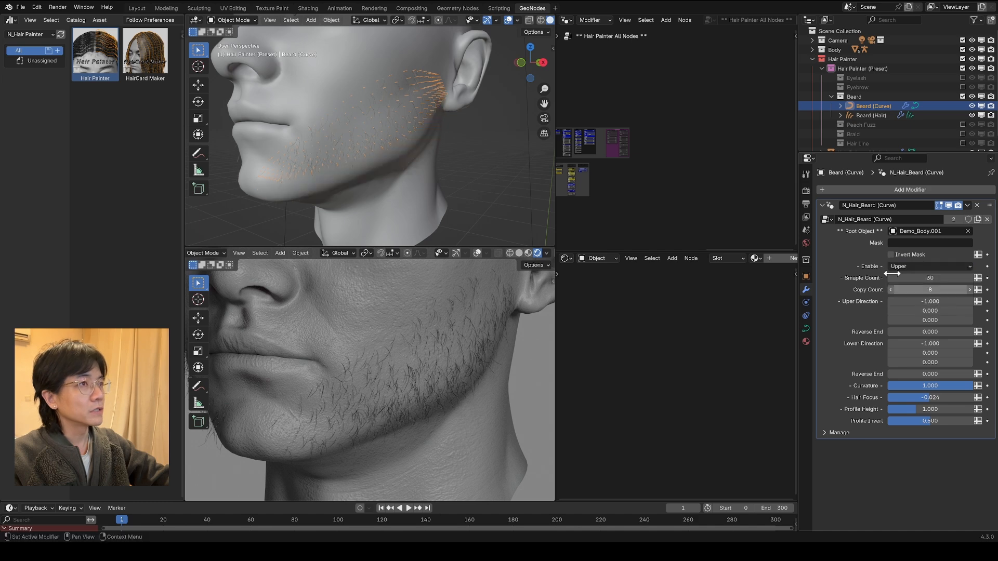
Step: Switch the Enable option of Beard (Curve) to Lower to inspect the jawline hair, and restore it to Both
scroll(306, 131, down, 3)
click(922, 268)
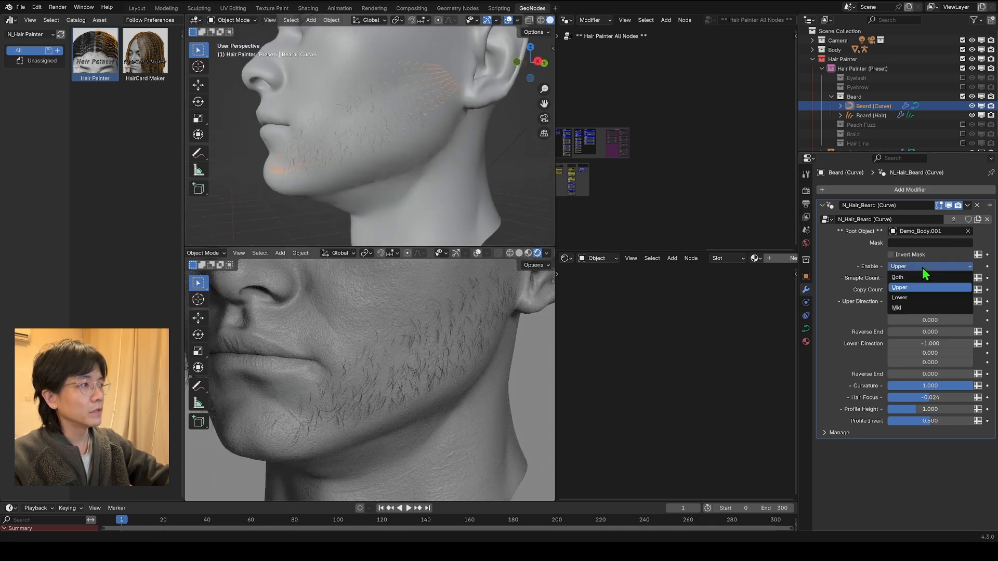
click(906, 297)
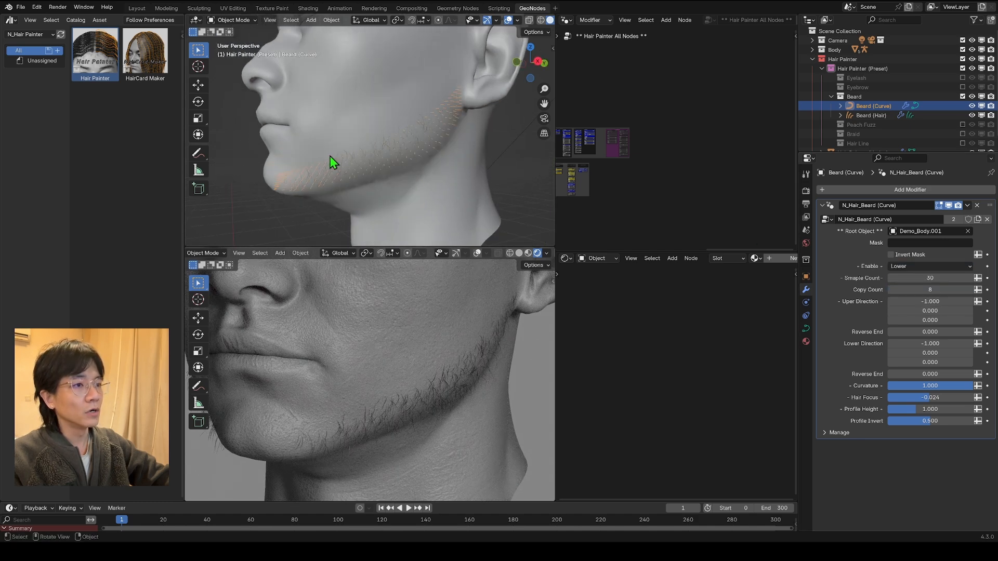
click(919, 279)
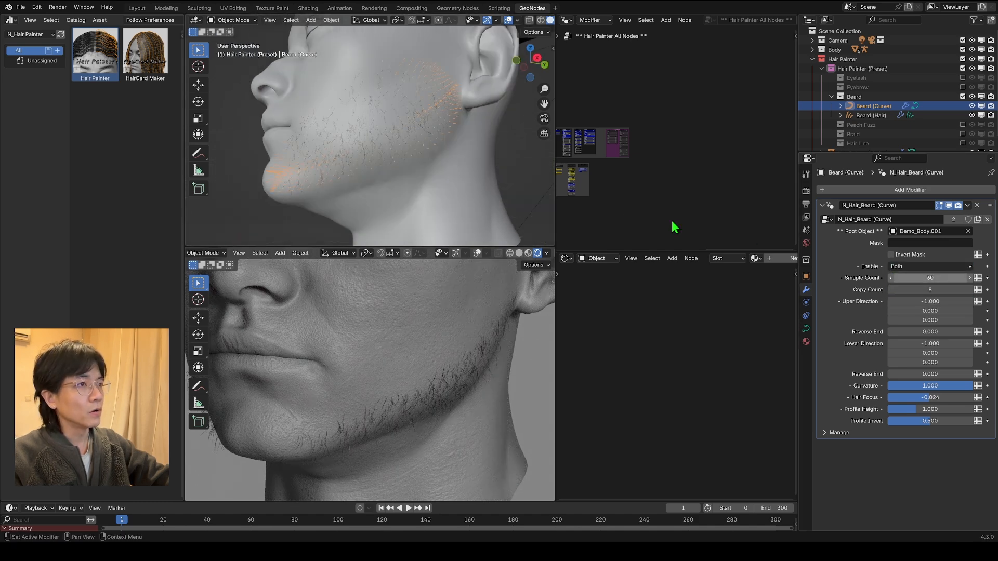
middle_drag(326, 163, 253, 158)
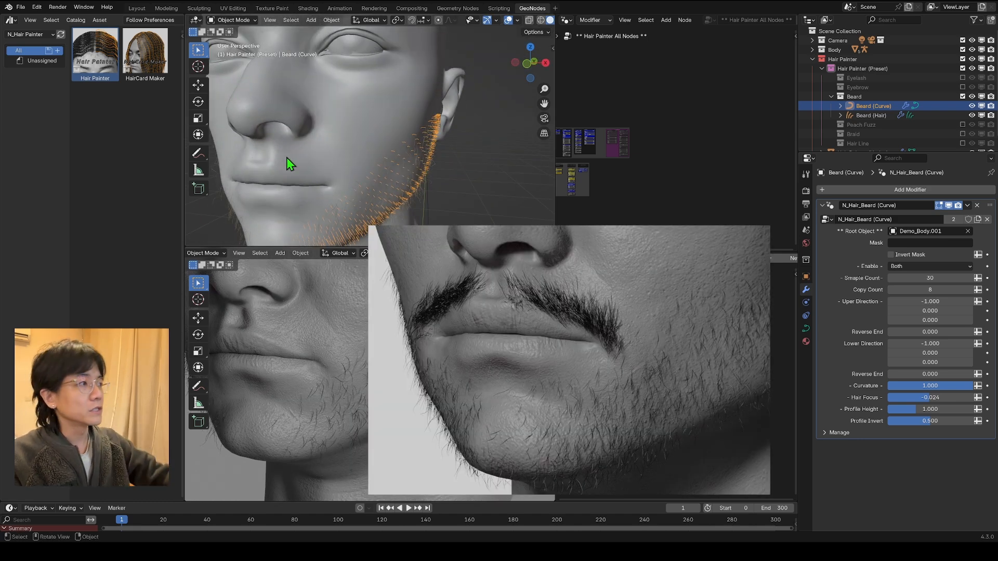
Step: Set the Enable option of Beard (Curve) to Upper while examining the mustache area, and return it to Both
click(910, 266)
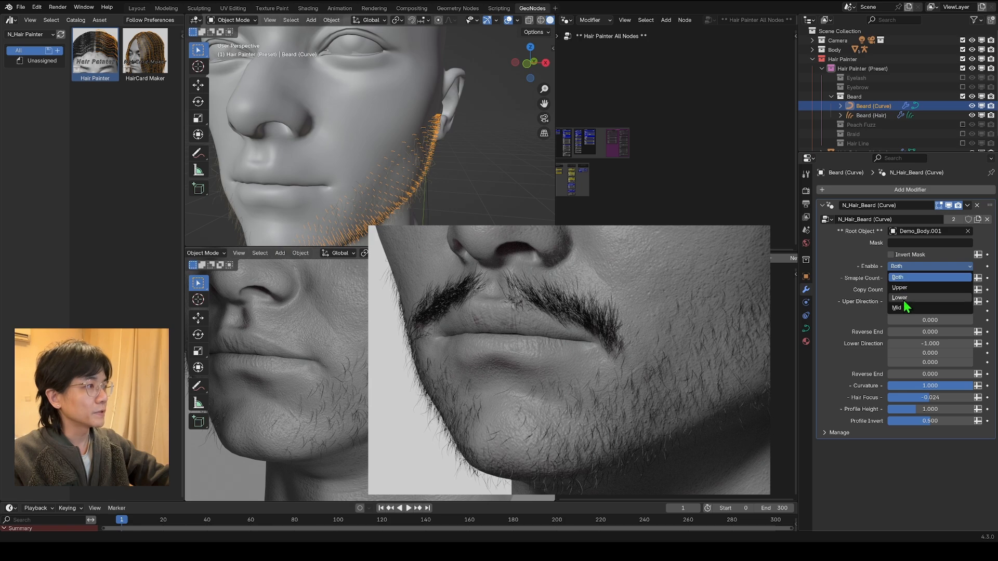
click(906, 304)
middle_drag(364, 137, 338, 130)
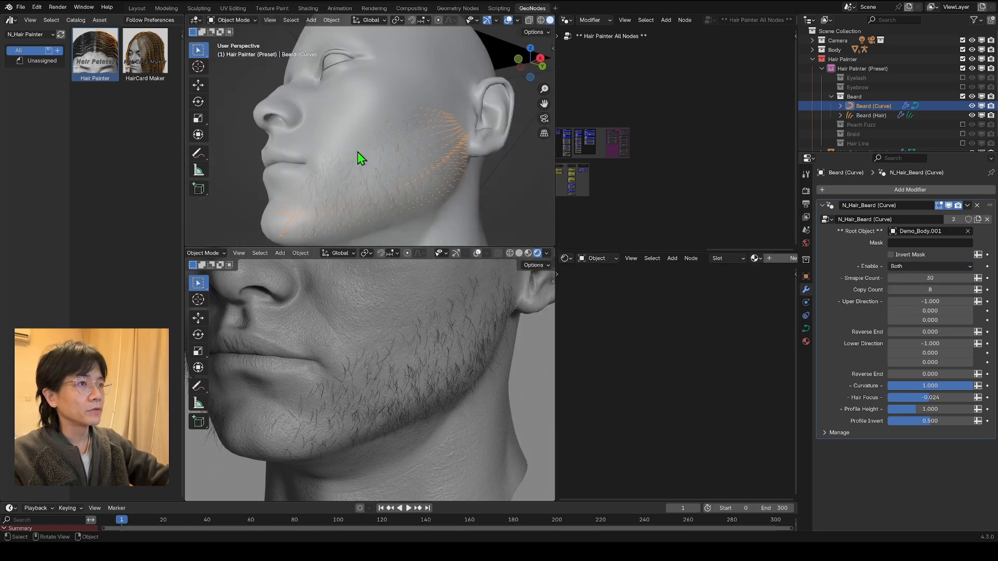
middle_drag(357, 152, 400, 161)
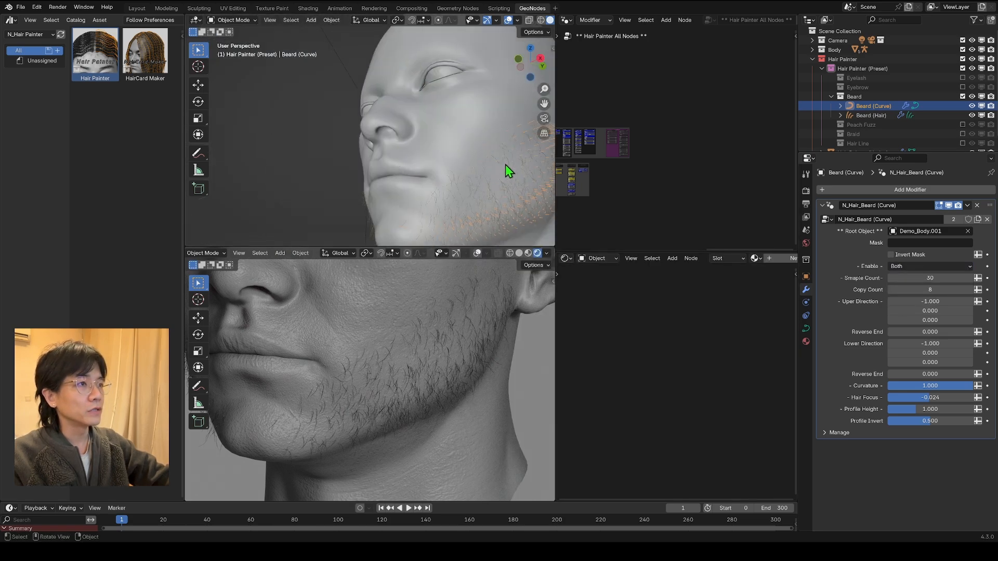
middle_drag(505, 165, 483, 216)
middle_drag(484, 177, 446, 177)
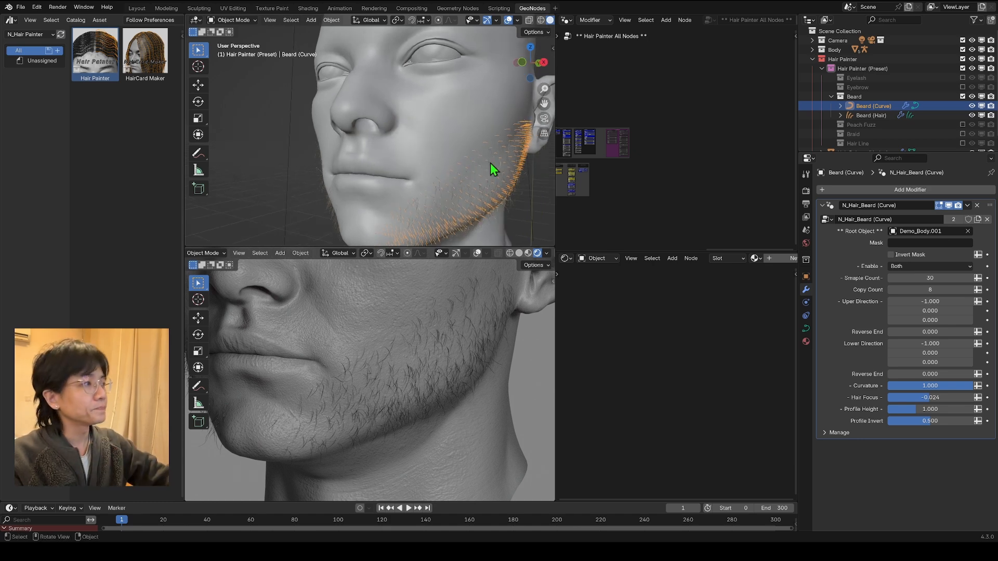
Step: Select Beard (Hair) and collapse its N_Hair_Beard (Hair) modifier
click(865, 115)
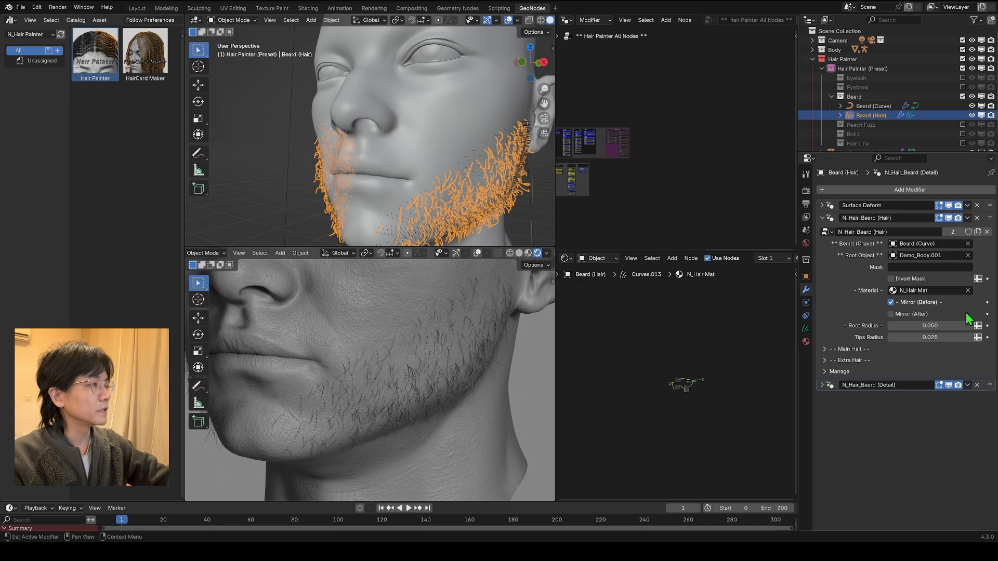
click(822, 218)
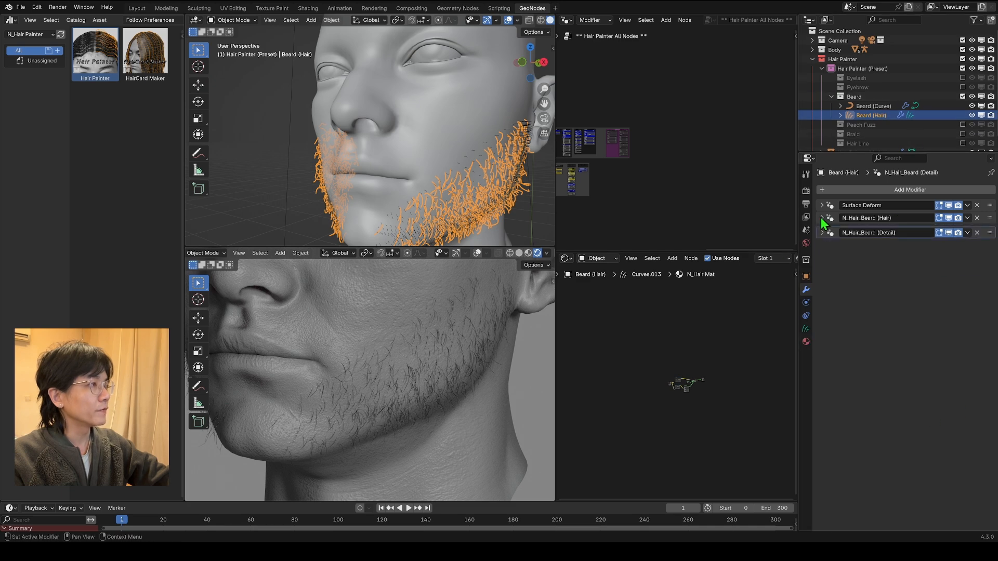
Step: In the N_Hair_Beard (Detail) modifier, set Length to 1.000 and Density to 0.874, and adjust the Curve Power
click(951, 233)
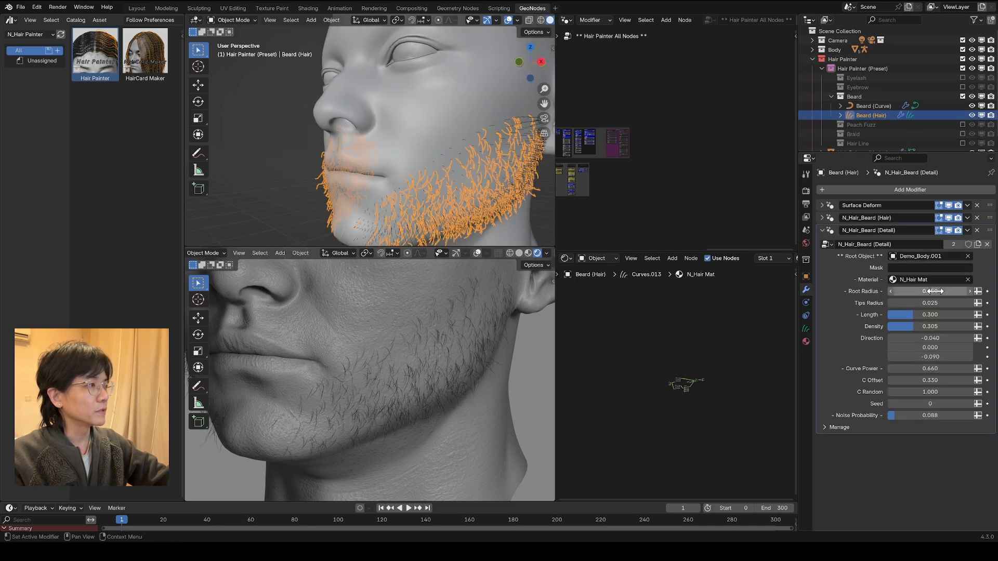
drag(915, 316, 964, 326)
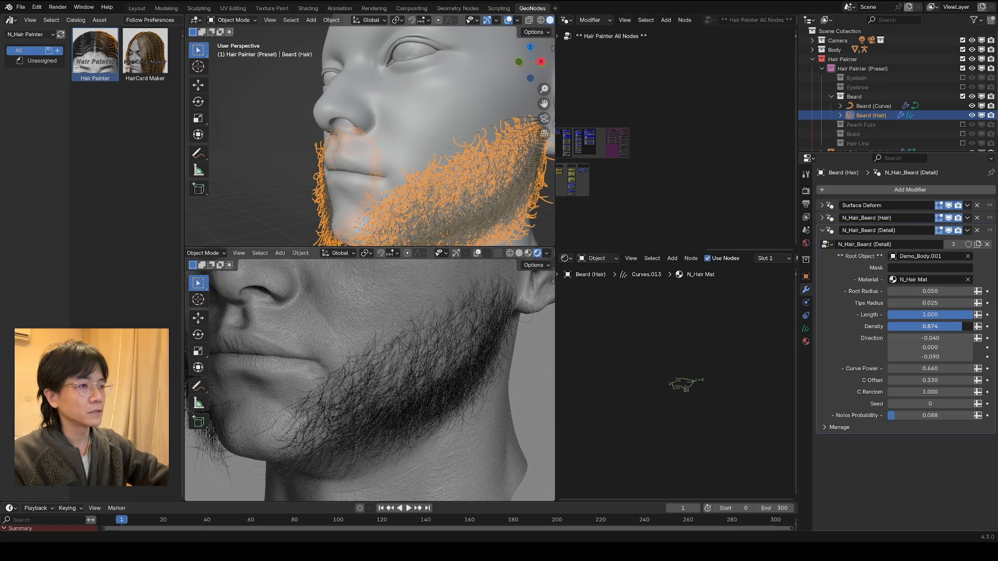
drag(964, 326, 954, 347)
drag(930, 368, 972, 368)
Step: Reshape the cheek outline of Beard (Curve) in Edit Mode by moving its upper points toward the ear with proportional editing
click(233, 20)
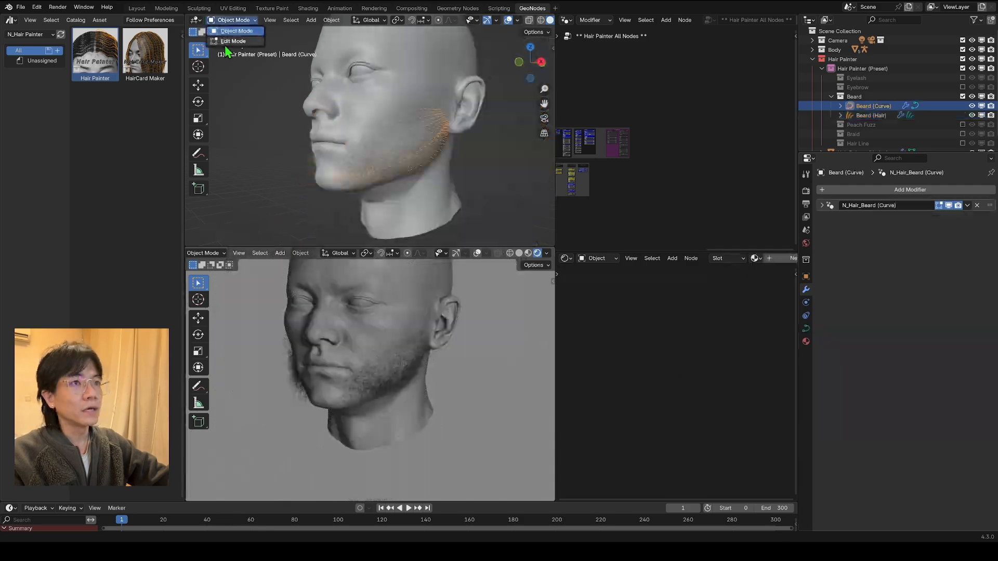
click(233, 41)
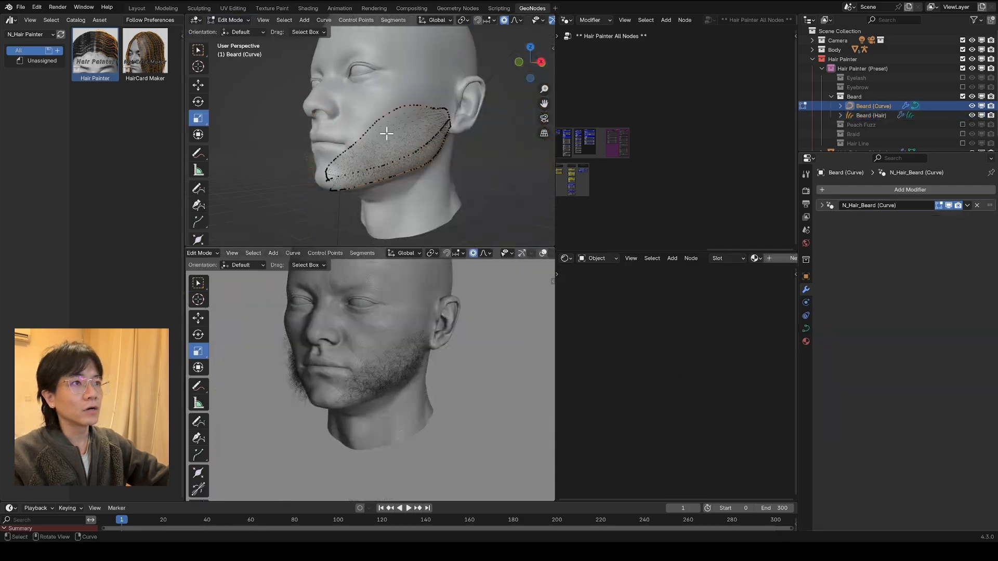
scroll(432, 160, up, 5)
scroll(315, 89, down, 5)
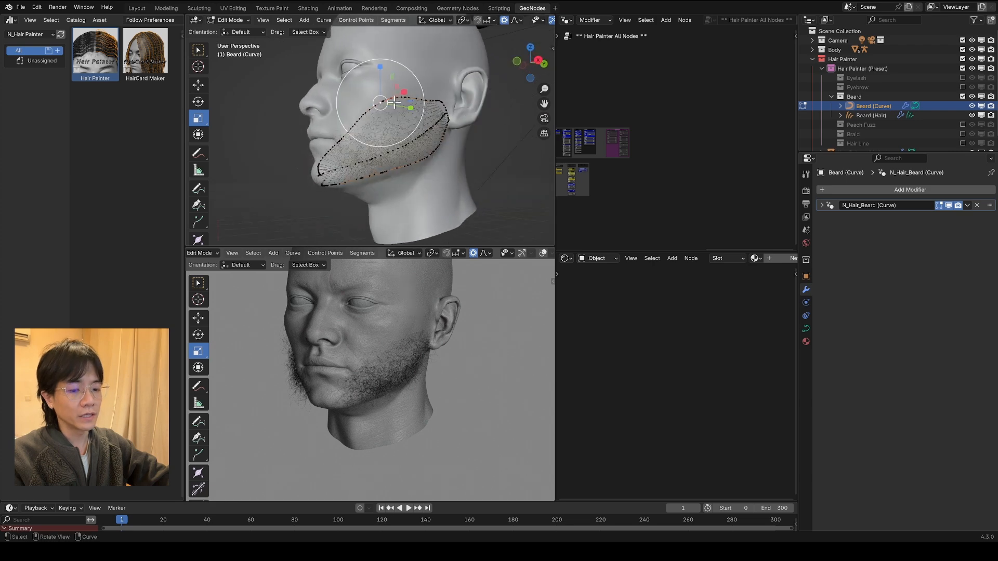
middle_drag(396, 104, 439, 117)
key(g)
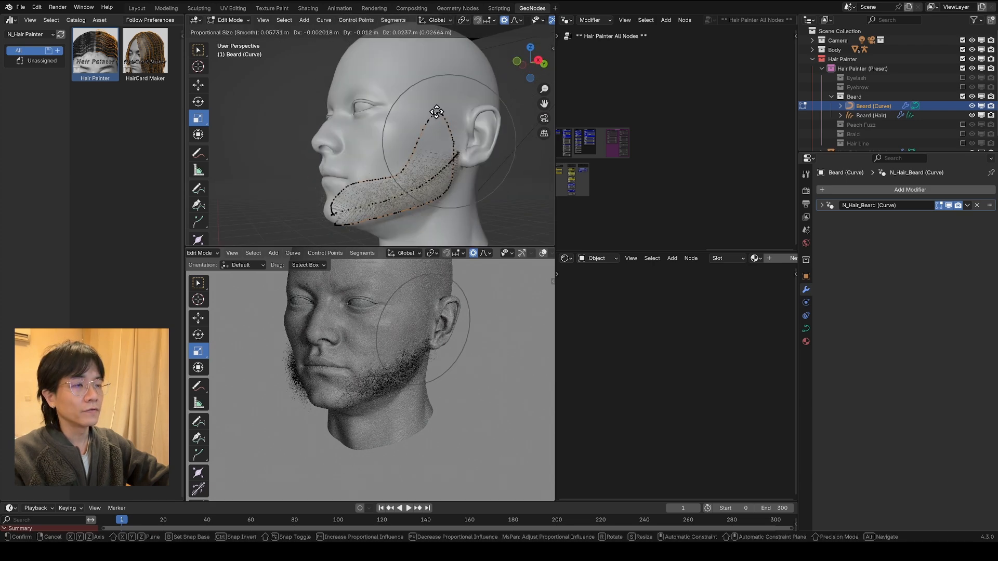
click(456, 140)
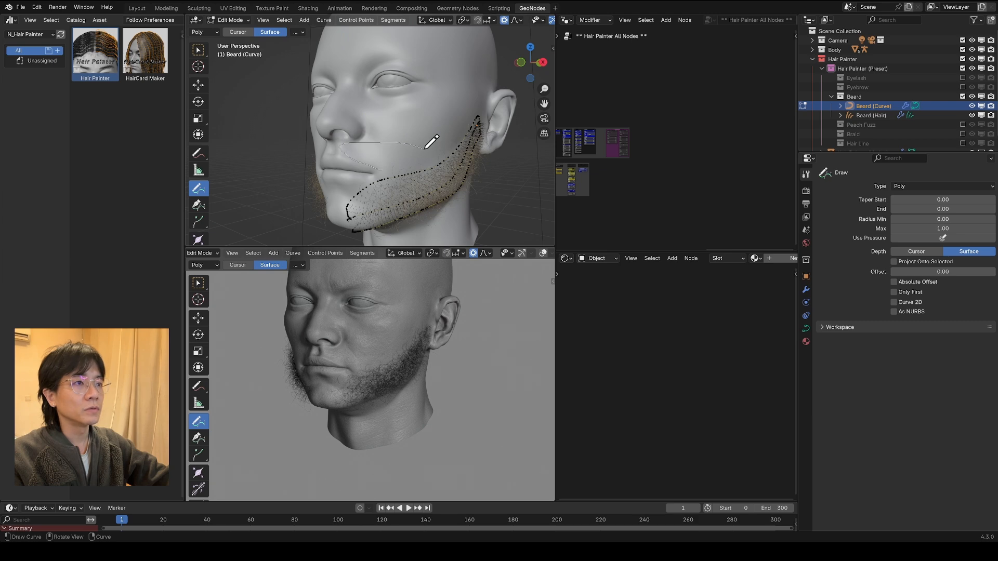
Step: Draw a mustache outline and a line through its middle above the upper lip in Beard (Curve), projected on the surface
drag(372, 166, 341, 148)
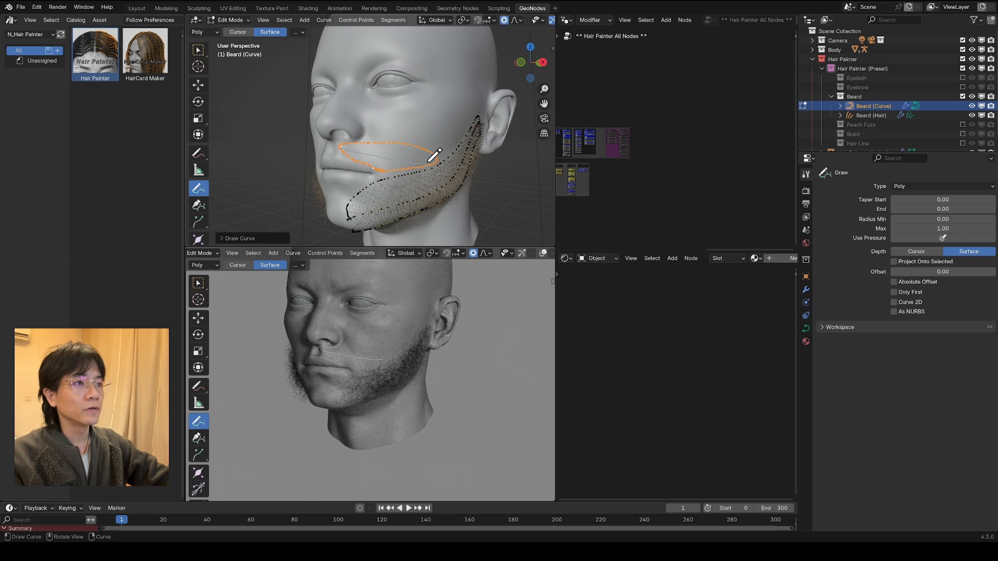
drag(422, 167, 431, 164)
mouse_move(431, 164)
middle_down()
mouse_move(470, 154)
mouse_move(400, 176)
middle_up()
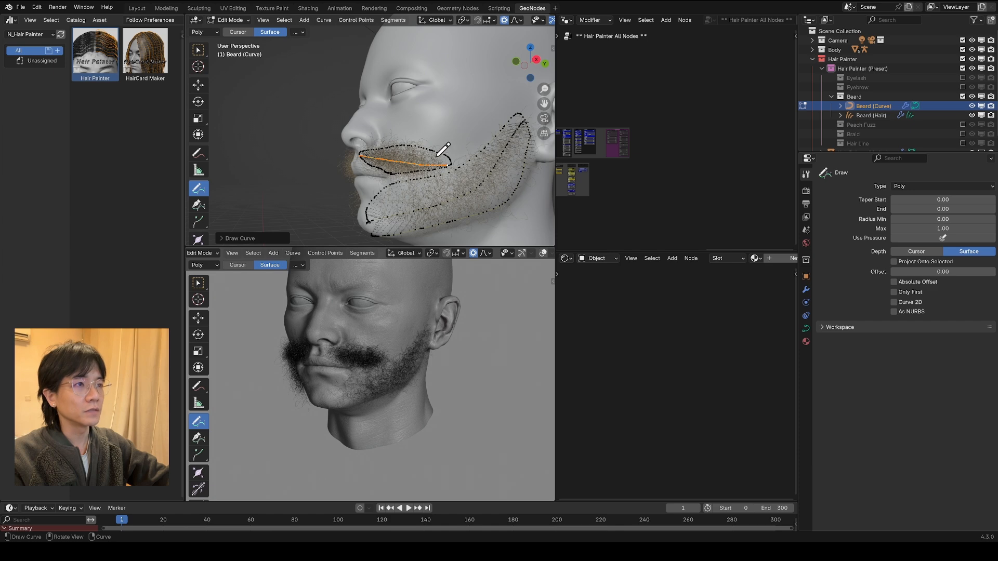
Step: Set the Mean Radius of the newly drawn middle mustache curve to 0.310
click(552, 50)
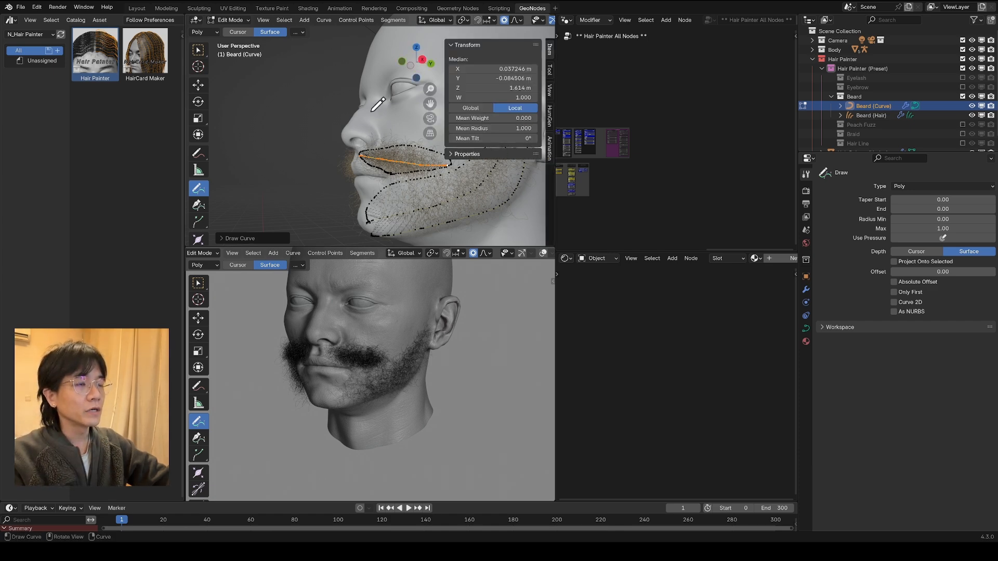
shift+middle_drag(370, 112, 336, 133)
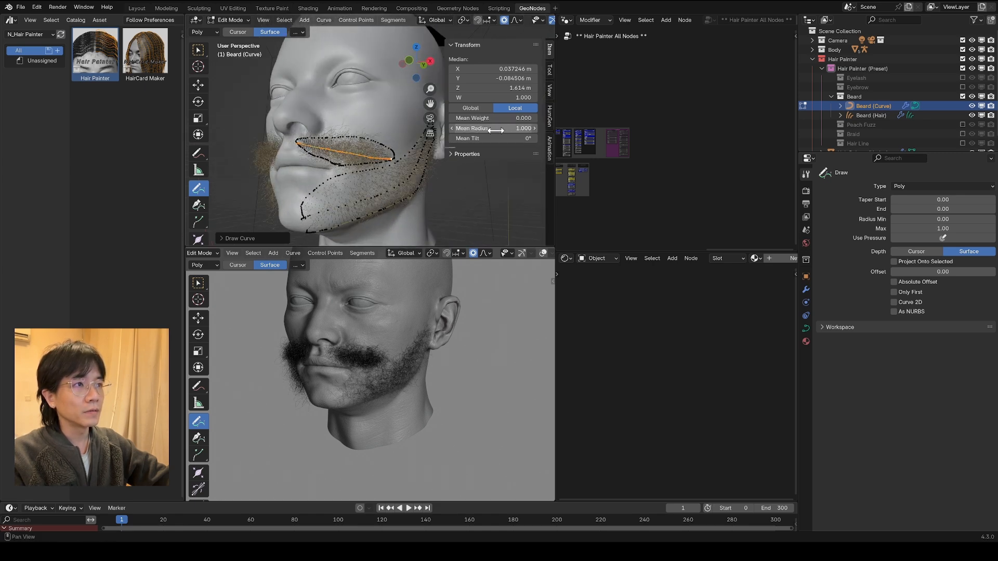
drag(496, 130, 459, 129)
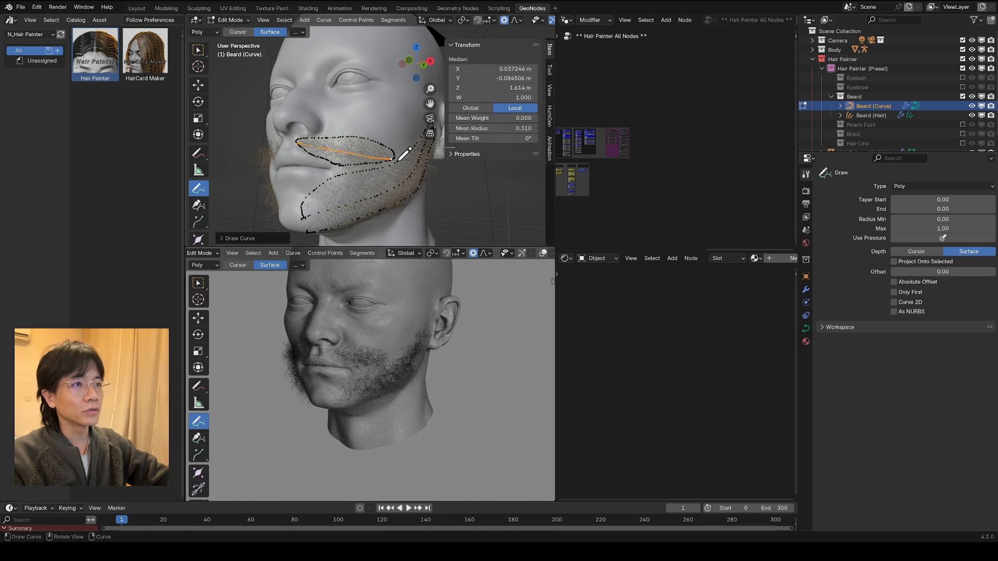
Step: Set the middle mustache curve's Mean Radius to 2 and undo that change
click(493, 129)
text(2)
key(Return)
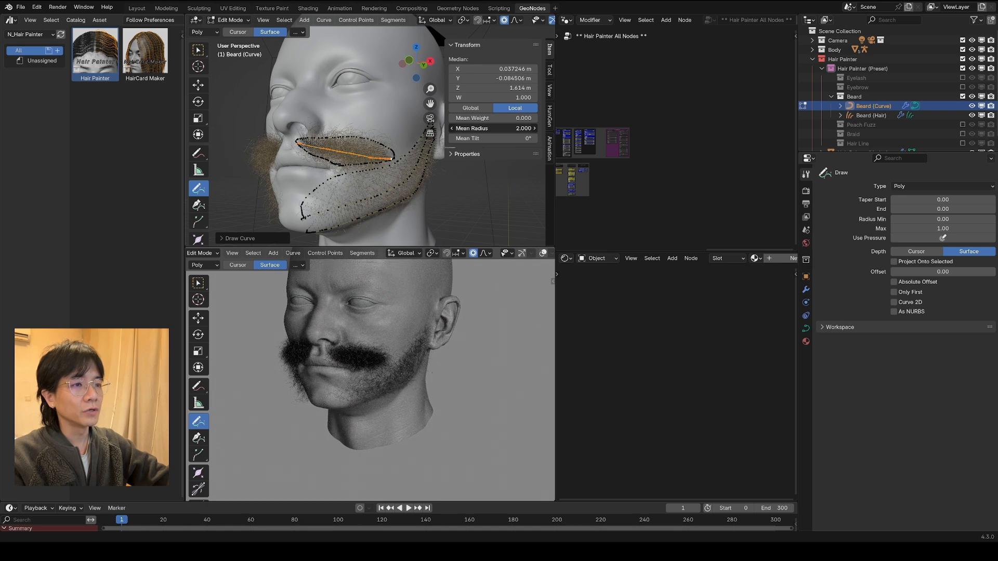
key(ctrl+z)
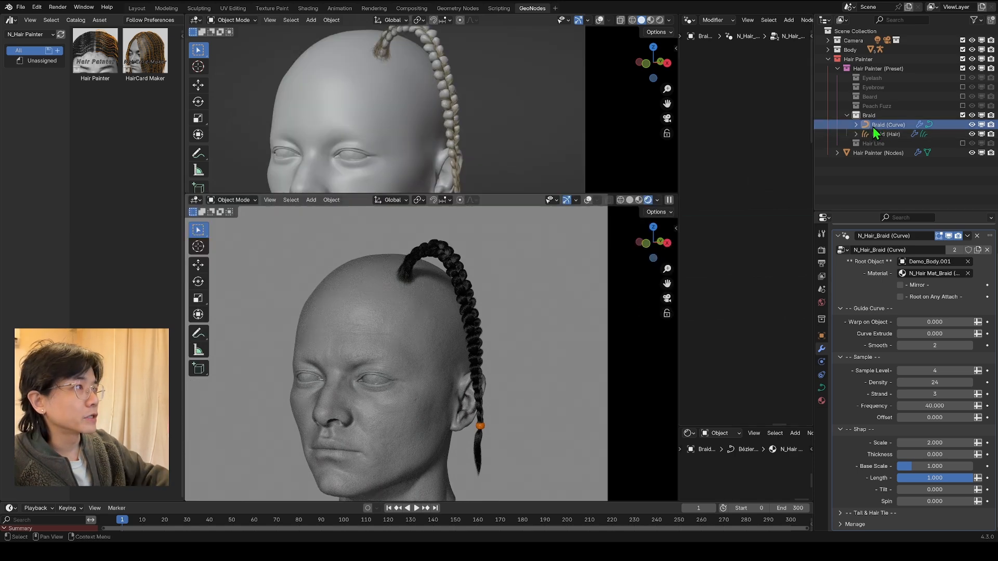
Step: Compare the two braid objects by toggling their visibility, leaving Braid (Curve) shown and Braid (Hair) hidden
scroll(492, 150, up, 6)
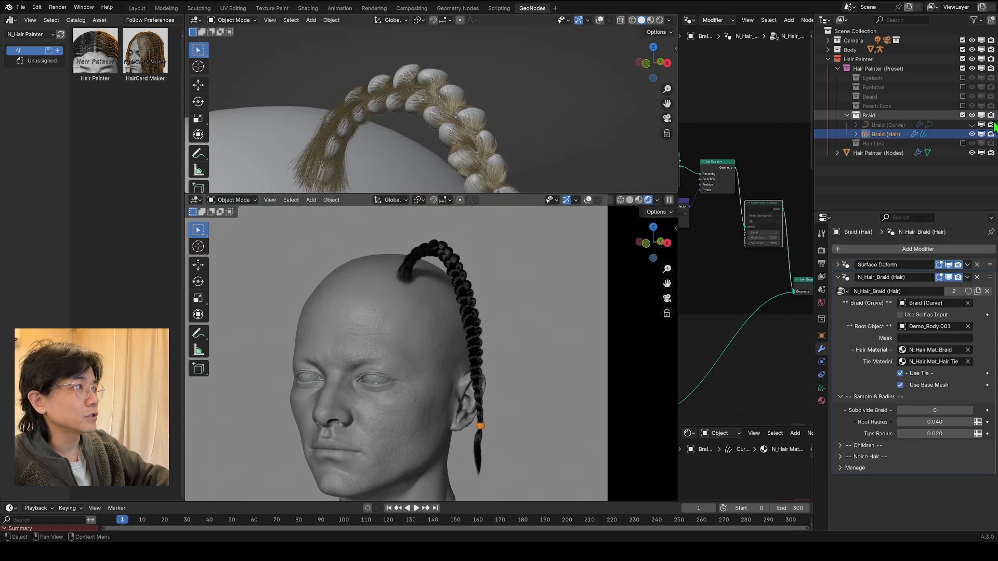
click(971, 125)
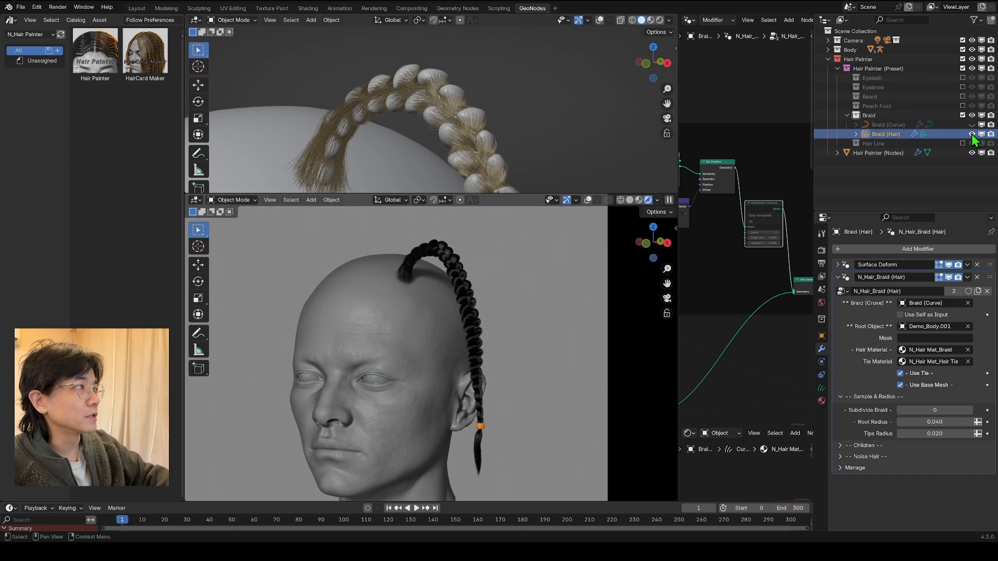
click(971, 134)
click(971, 125)
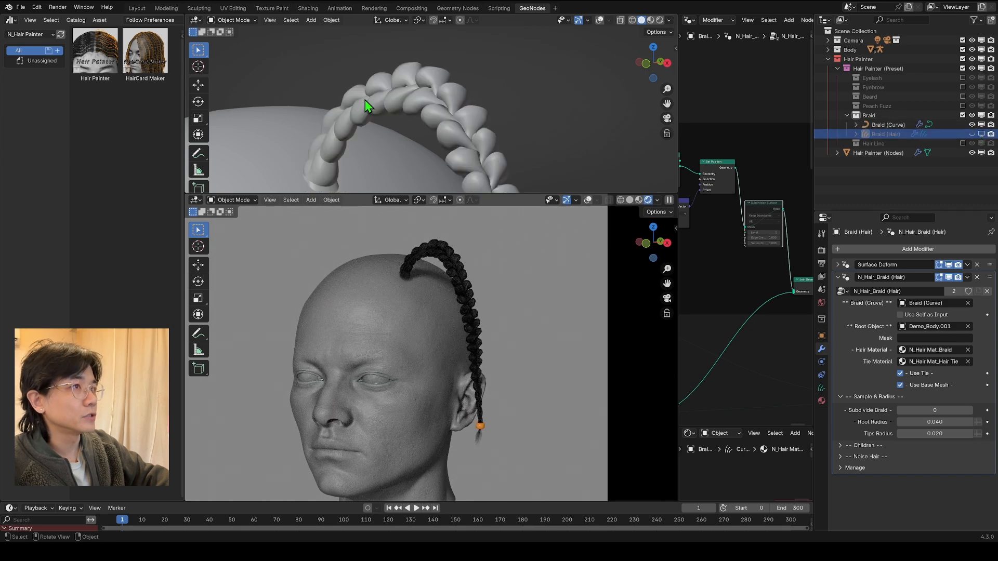
Step: Enlarge the solid-shaded viewport to frame the head, and select the Braid (Curve) object to examine its shape
scroll(323, 48, down, 5)
drag(459, 193, 459, 235)
scroll(475, 179, down, 3)
shift+middle_drag(475, 179, 476, 148)
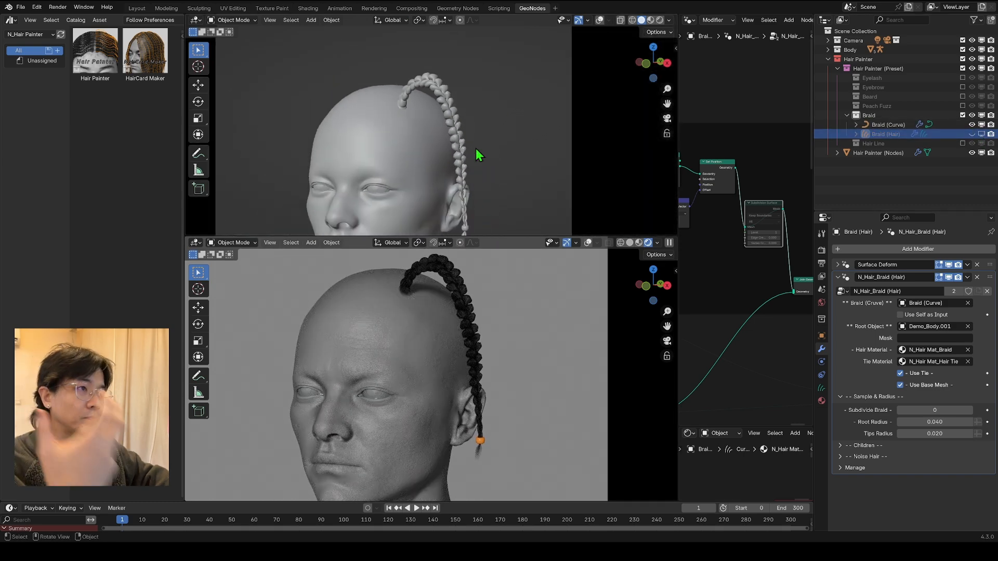
click(455, 110)
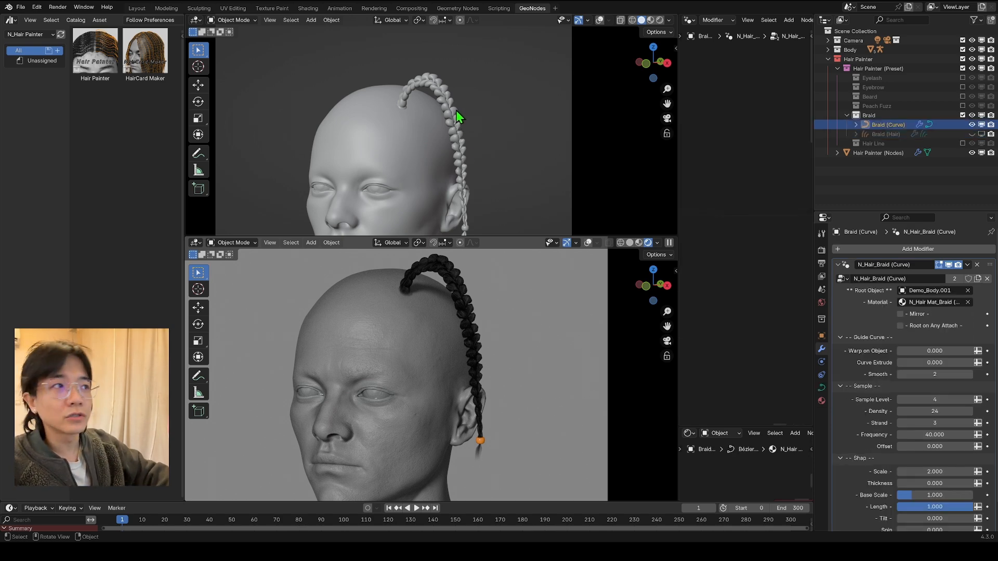
scroll(551, 142, up, 4)
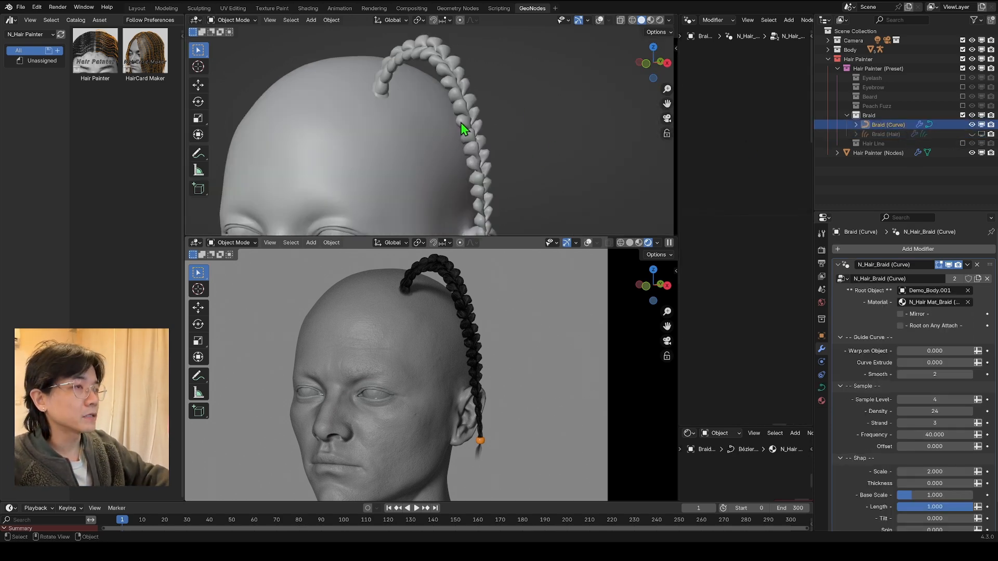
scroll(461, 139, down, 4)
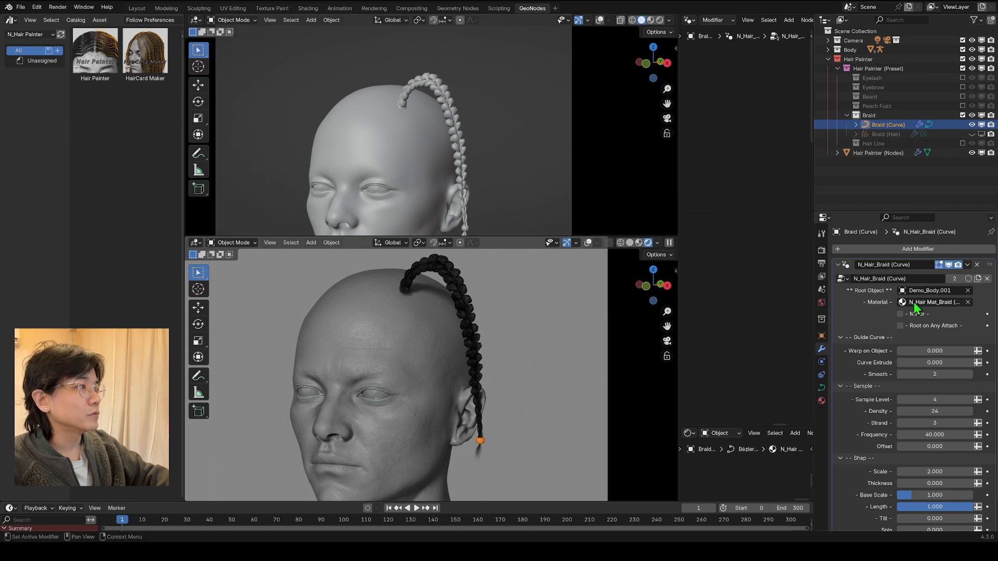
Step: Enable Mirror in the N_Hair_Braid (Curve) modifier and check the braids on both sides of the head
click(901, 314)
middle_drag(471, 167, 654, 106)
click(667, 118)
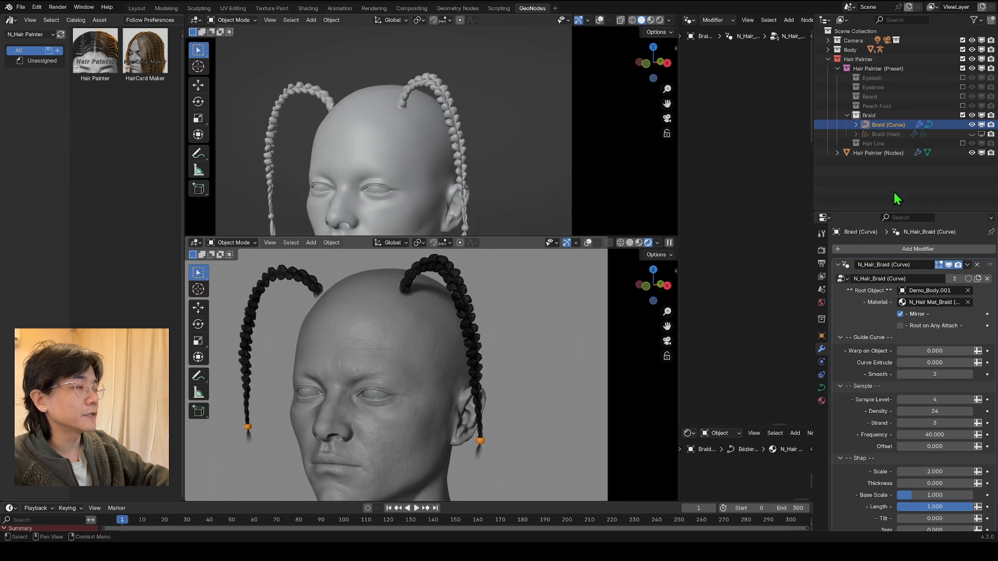
Step: Try Warp on Object at 1.000 and a changed Curve Extrude on the braid, then return both to 0.000
scroll(901, 358, down, 2)
drag(903, 323, 979, 323)
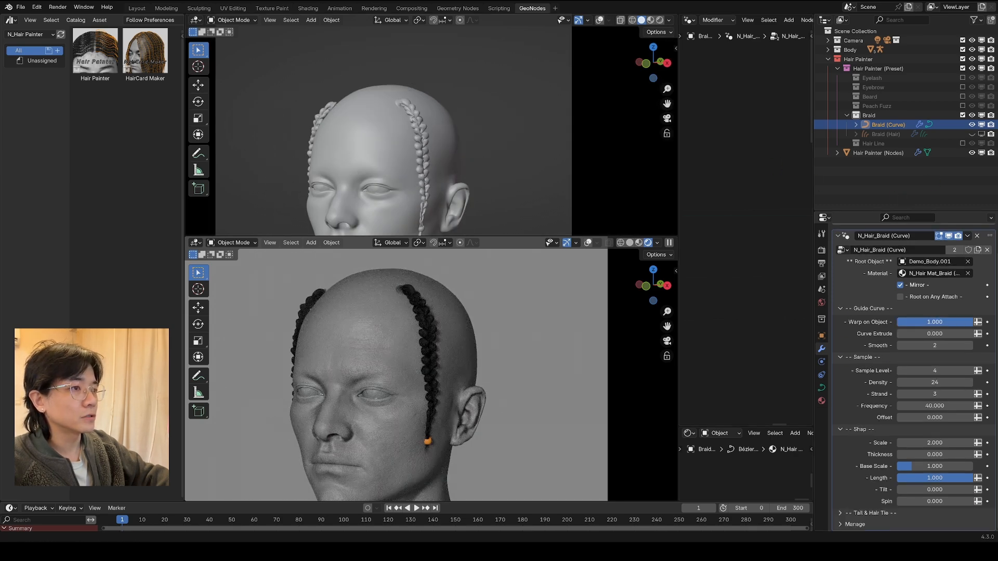
mouse_move(934, 334)
mouse_down()
mouse_move(955, 334)
mouse_move(939, 334)
mouse_up()
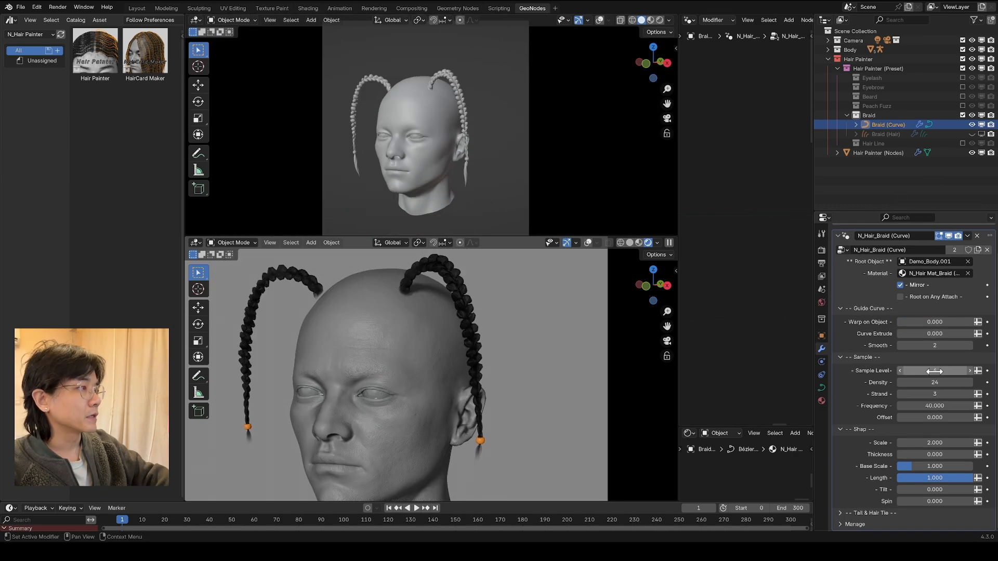
Step: Show the viewport overlays over the braid mesh and vary its Sample Level, returning it to 4
drag(934, 371, 936, 372)
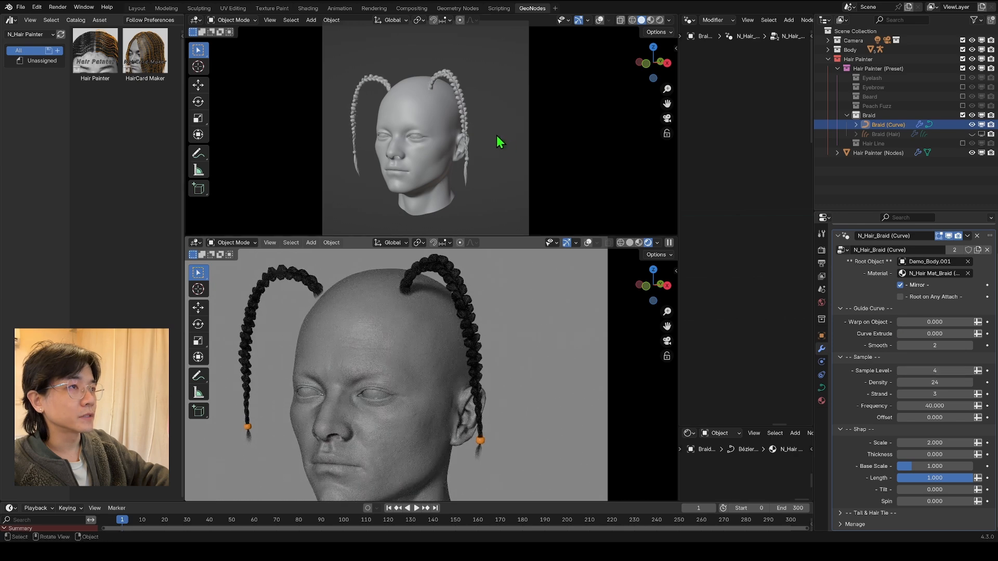
key(shift+alt+z)
scroll(491, 132, up, 8)
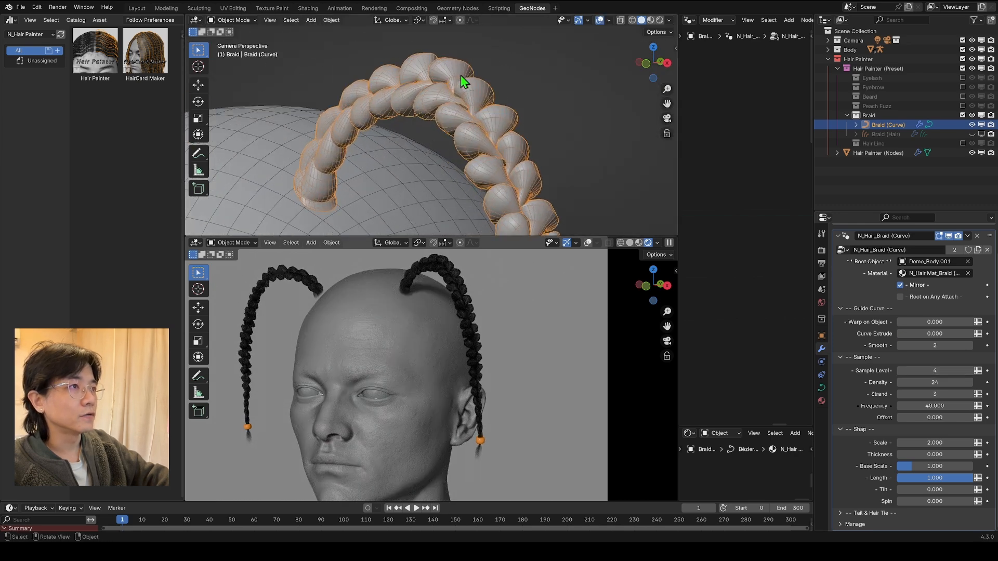
drag(930, 371, 860, 388)
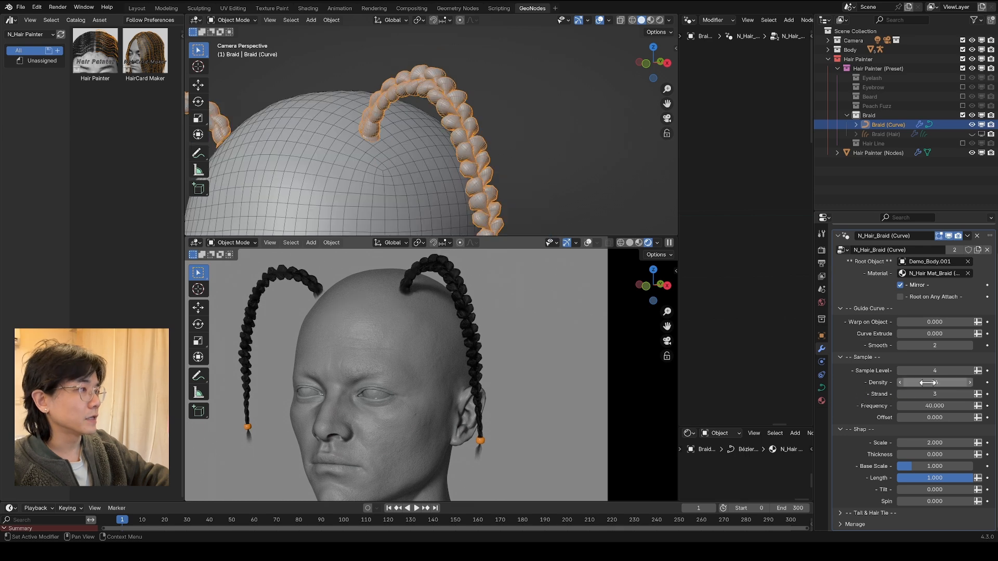
Step: Raise the braid's Density to 64 to examine the finer mesh, and return it to 24
scroll(547, 133, up, 6)
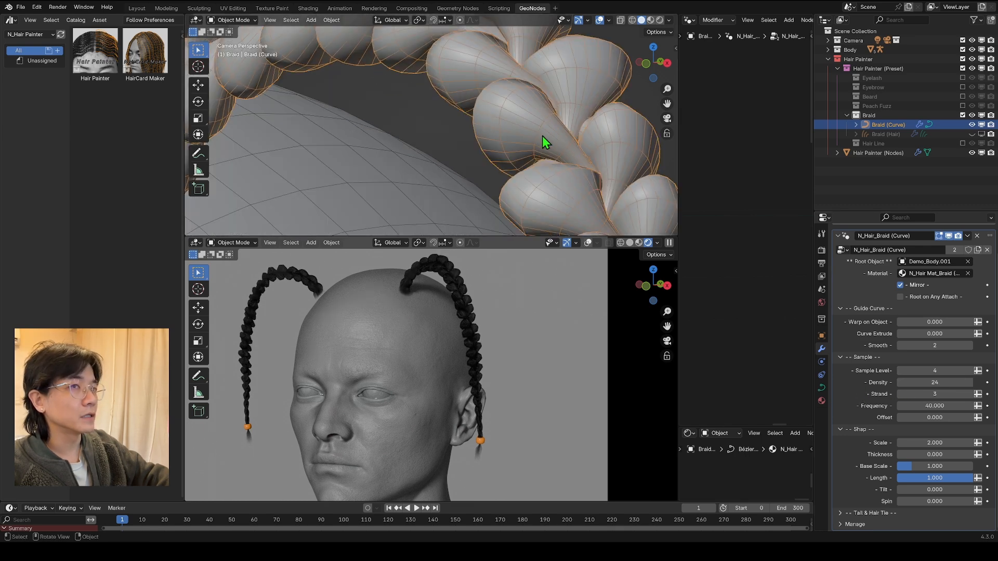
scroll(483, 117, down, 2)
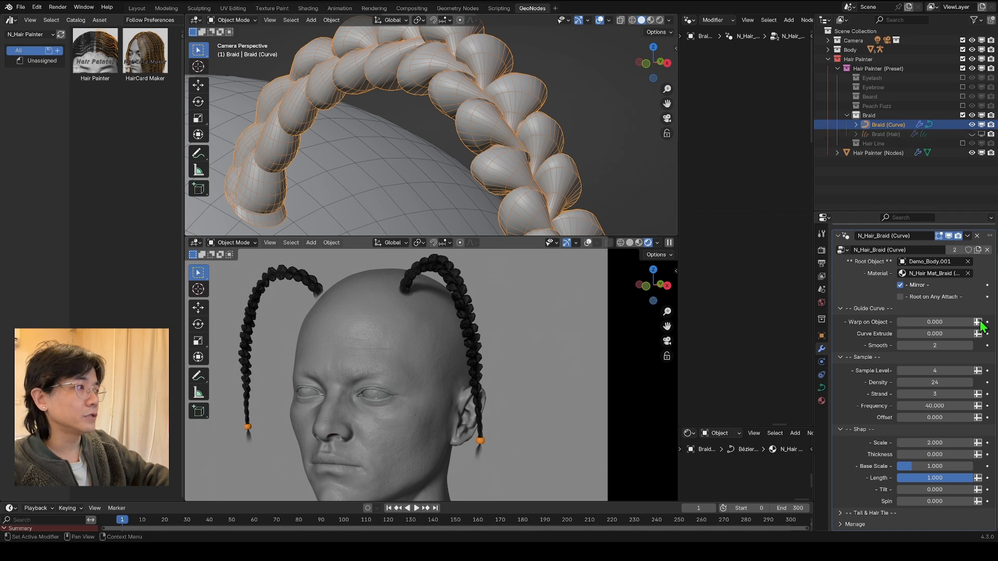
drag(924, 383, 971, 384)
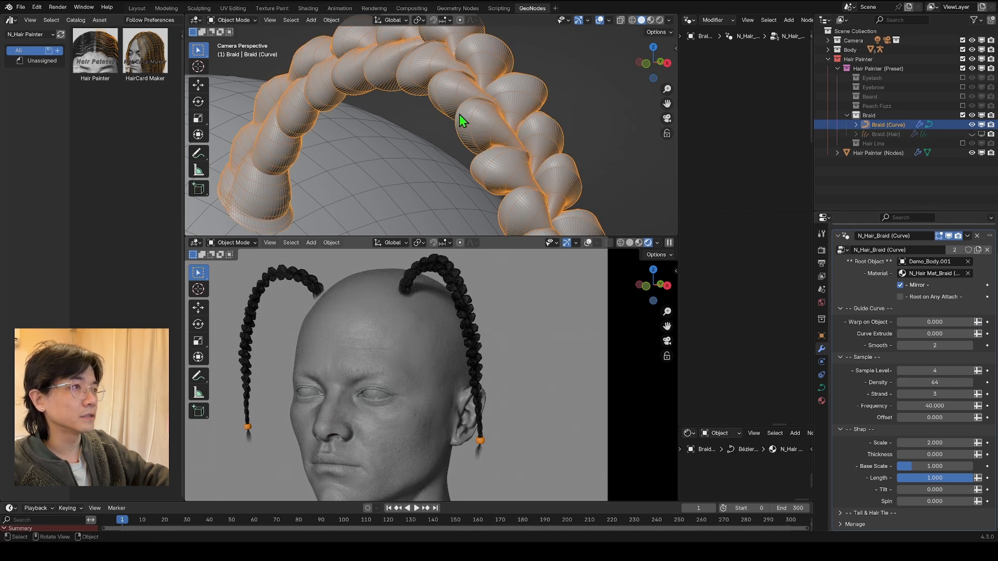
drag(929, 383, 888, 383)
shift+middle_drag(577, 223, 499, 99)
scroll(453, 69, down, 4)
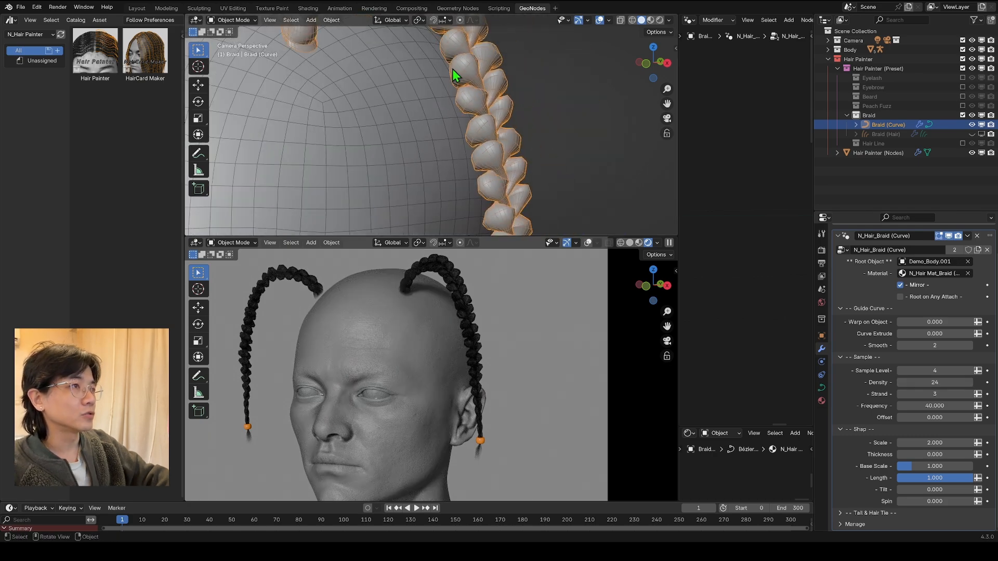
Step: Set the braid's Strand to 5, Frequency to 23.280 and Offset to 1.290
mouse_move(915, 394)
mouse_down()
mouse_move(942, 394)
mouse_move(936, 406)
mouse_move(916, 406)
mouse_up()
scroll(472, 151, down, 2)
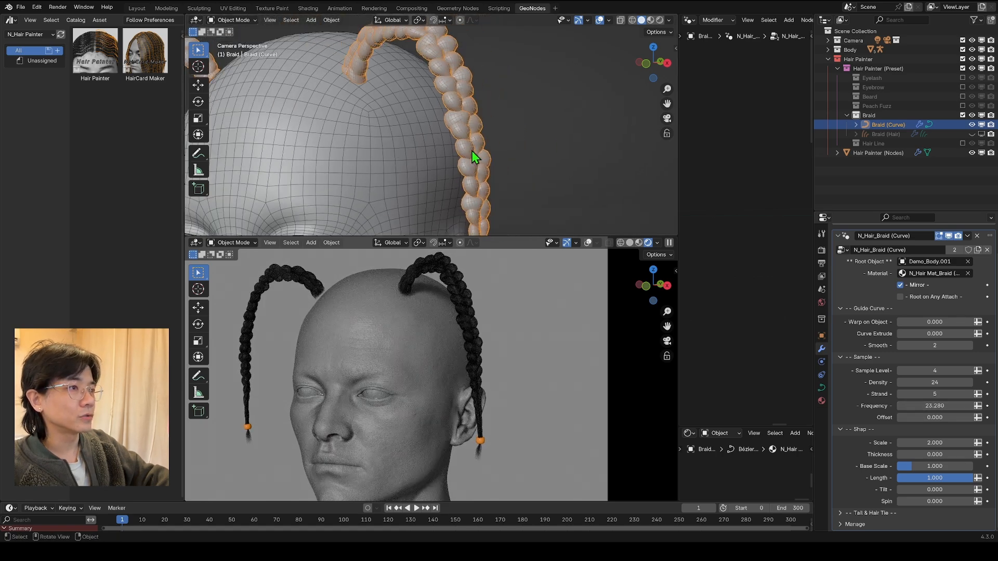
scroll(477, 151, down, 2)
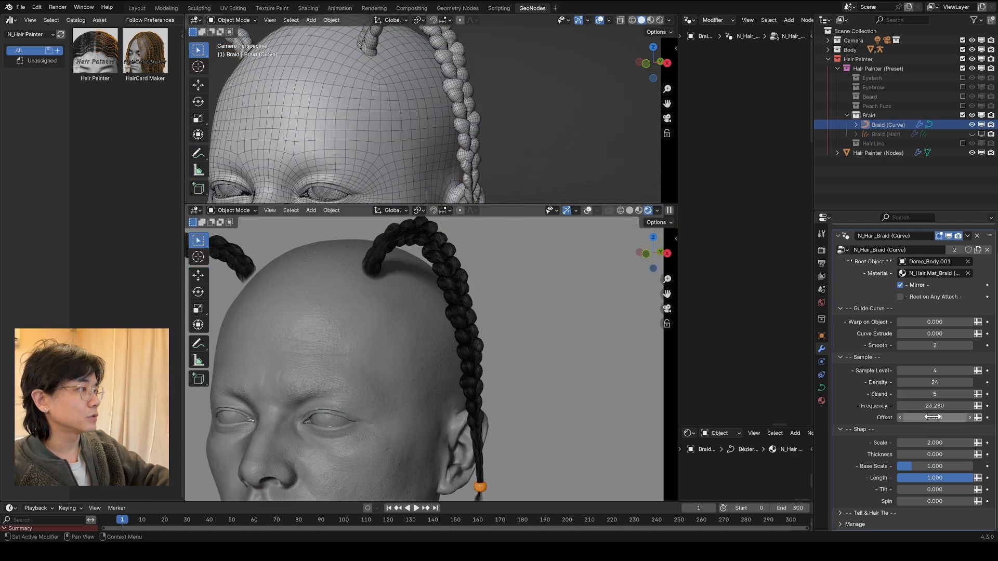
mouse_move(933, 418)
mouse_down()
mouse_move(993, 418)
mouse_move(946, 417)
mouse_up()
scroll(429, 55, down, 2)
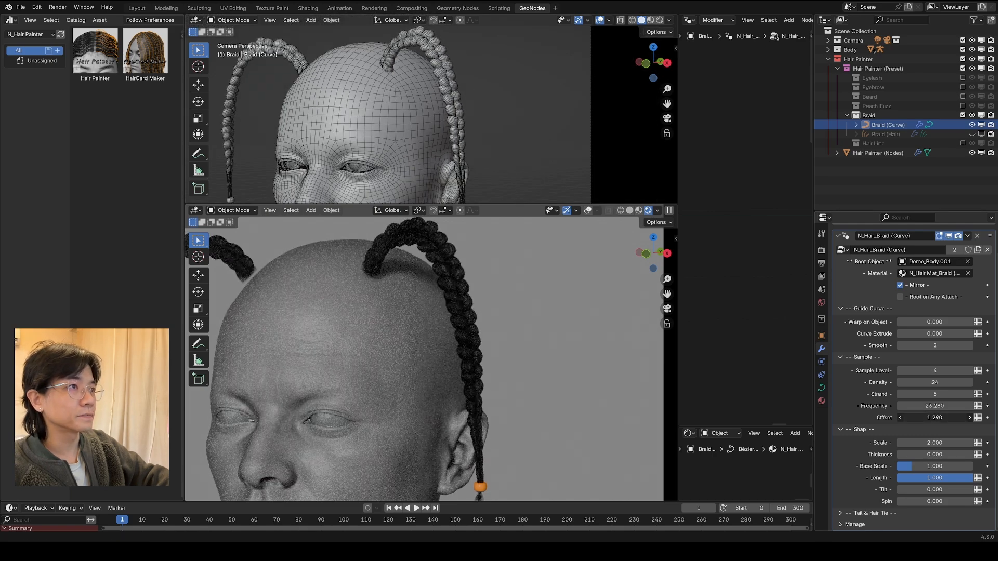
Step: Thicken the braid by setting its Scale to 3.420, and set its Frequency to 12.540
drag(935, 443, 969, 443)
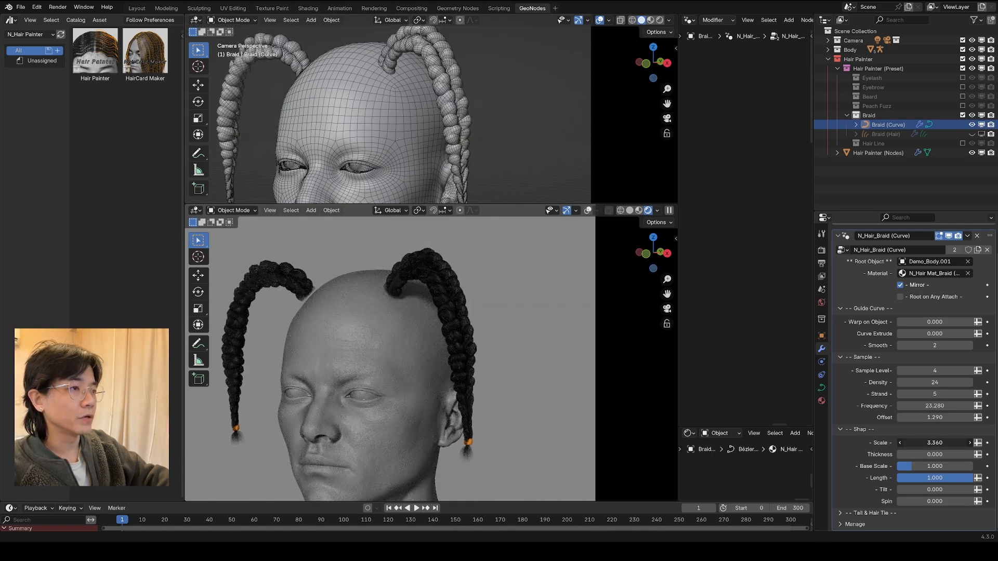
drag(935, 406, 908, 406)
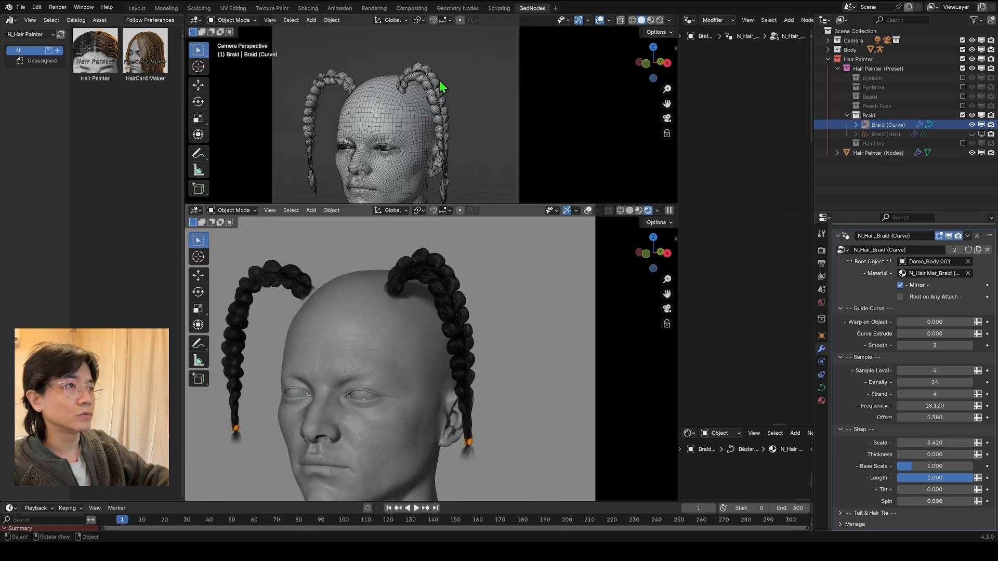
scroll(440, 83, up, 4)
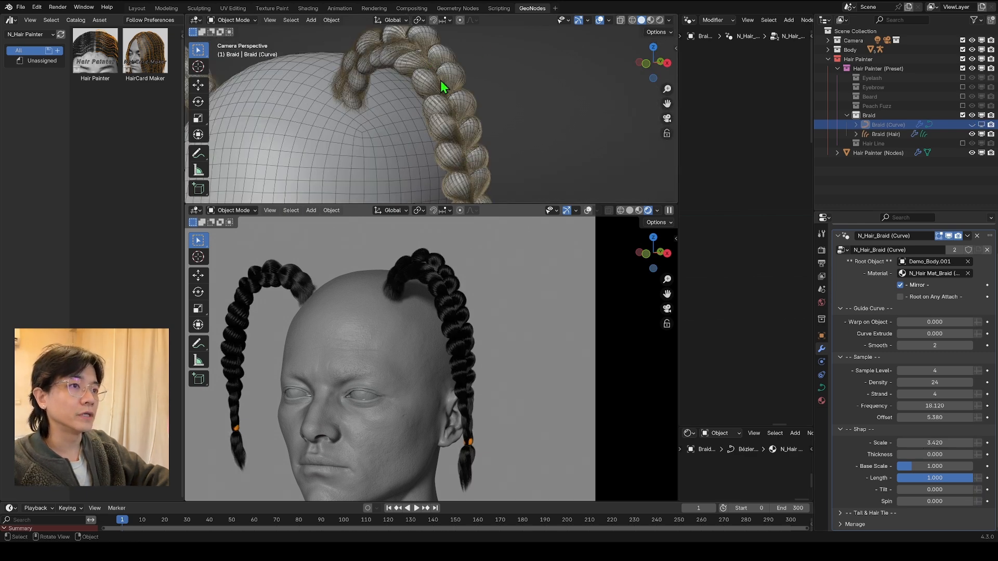
Step: Try a Density of 50 on the braid curve to fill out the hair, and undo the change
scroll(439, 108, down, 2)
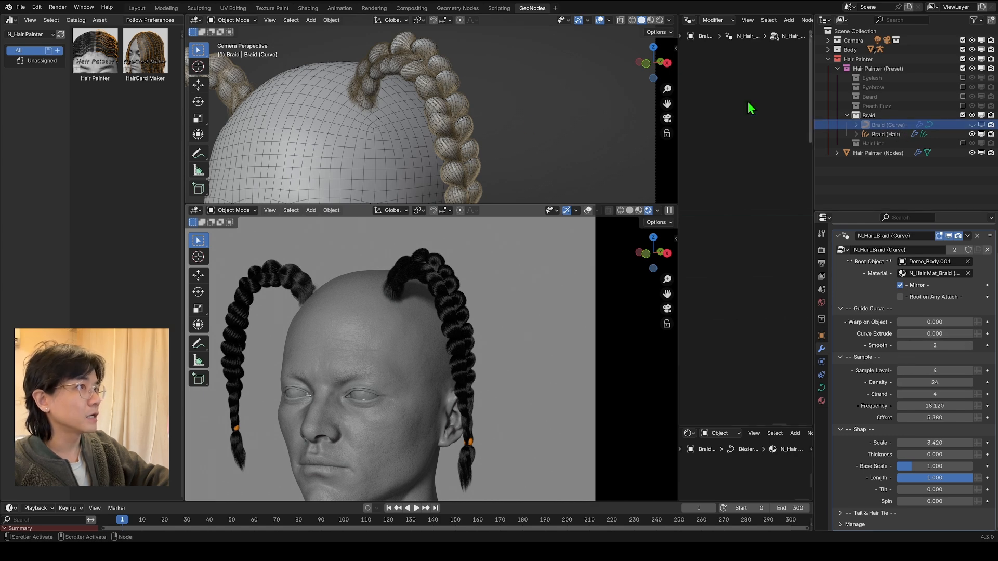
scroll(461, 48, up, 8)
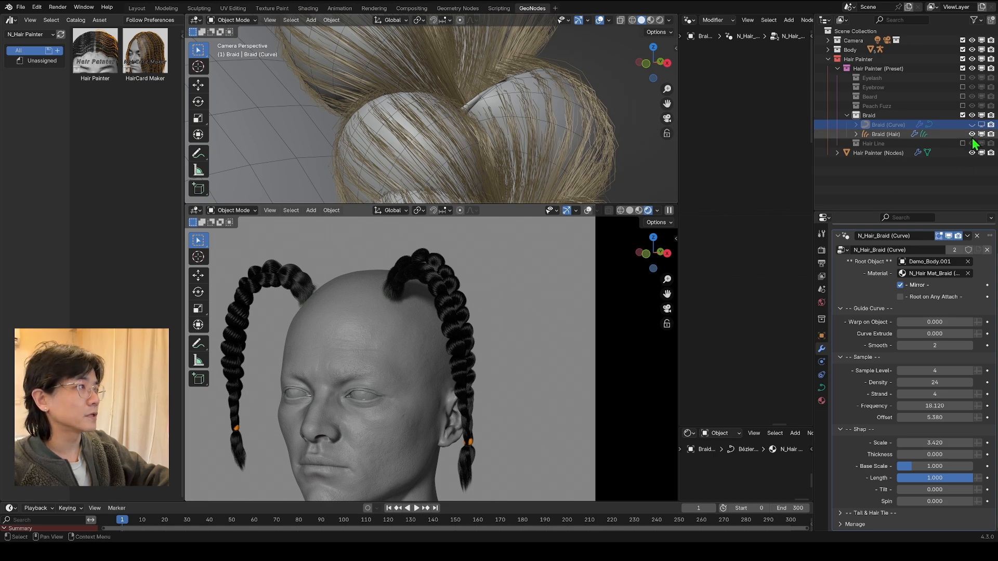
click(886, 134)
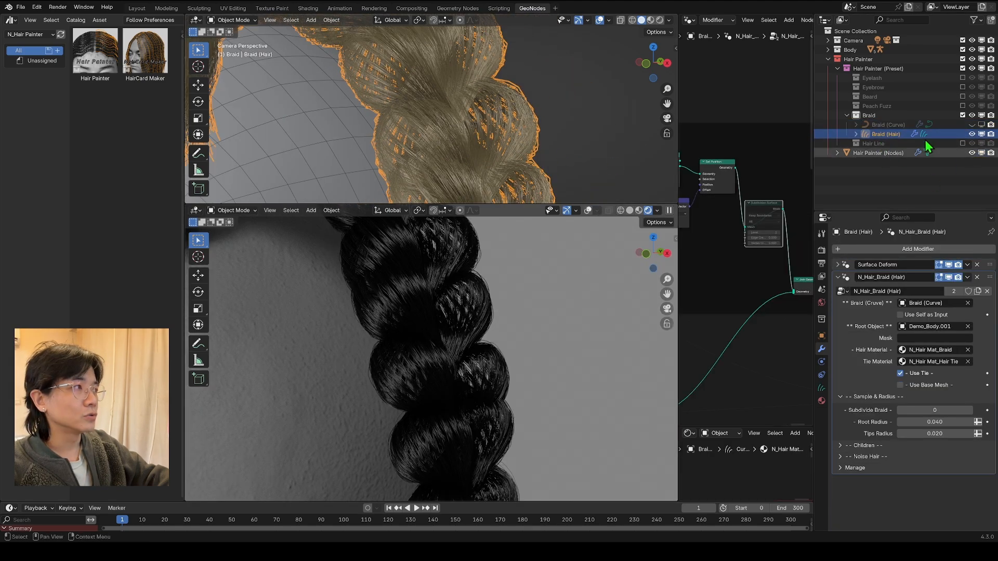
click(892, 124)
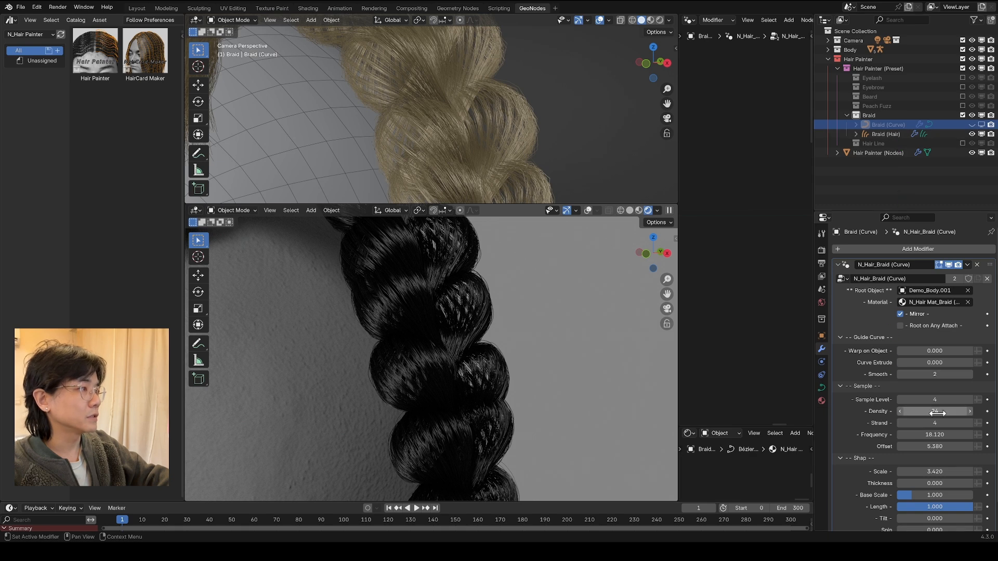
double_click(936, 412)
text(50)
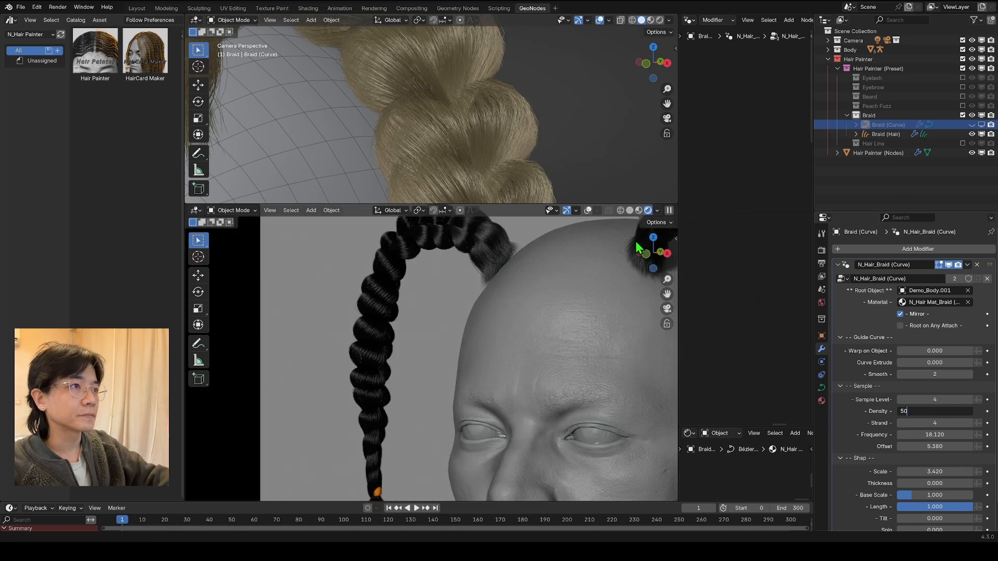
key(Return)
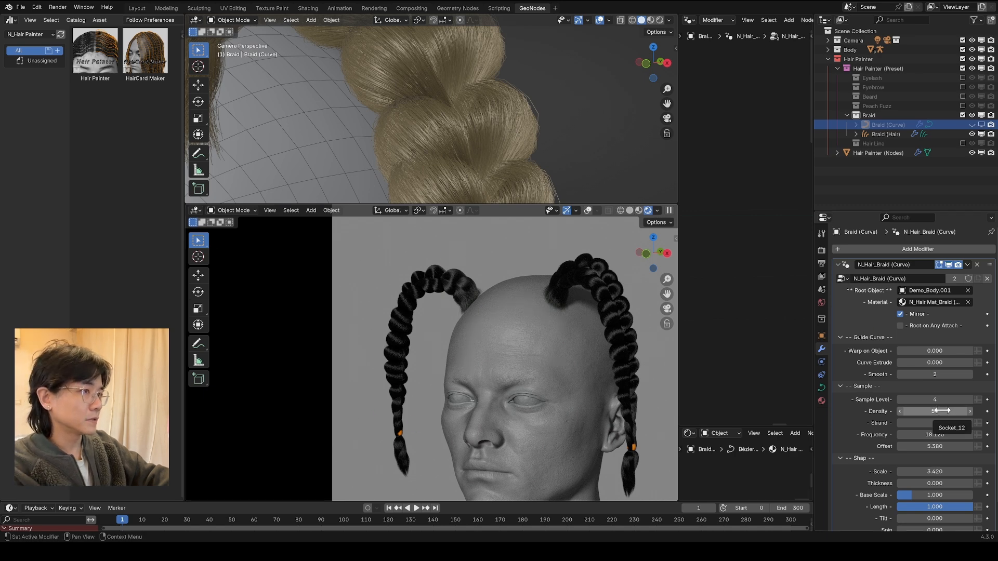
key(ctrl+z)
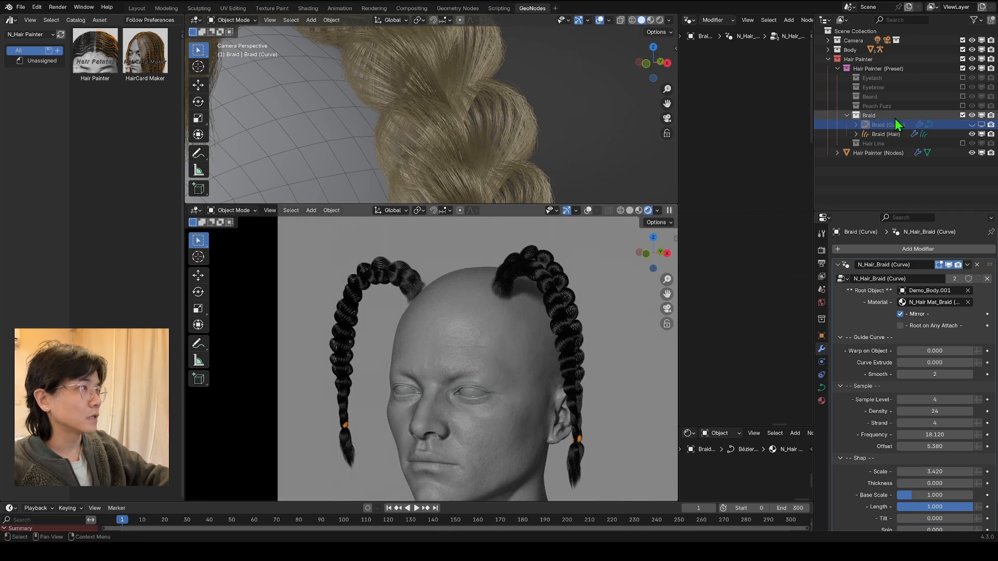
Step: Enable Use Base Mesh on the braid hair and examine the braid's coverage up close
click(881, 135)
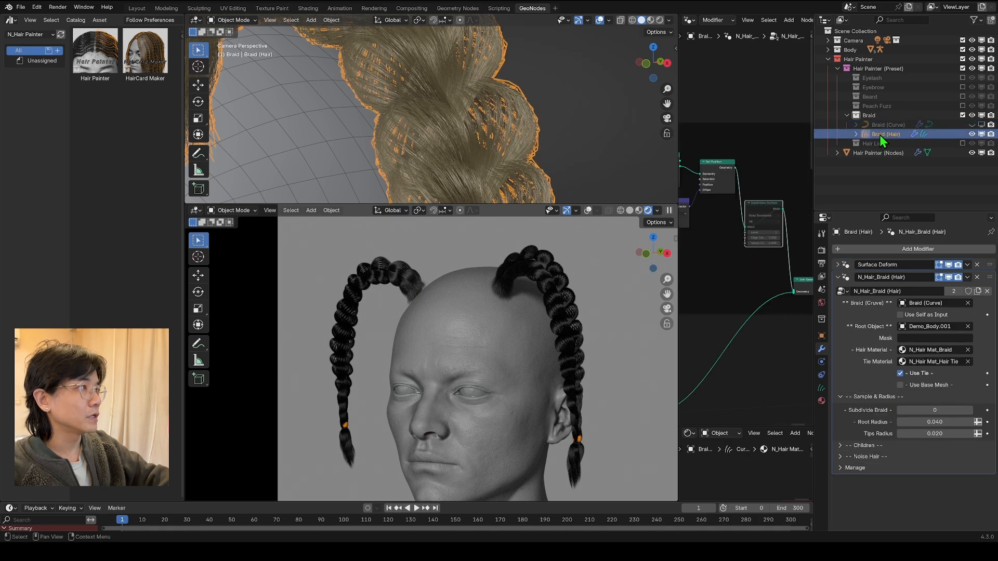
click(942, 389)
scroll(516, 308, up, 3)
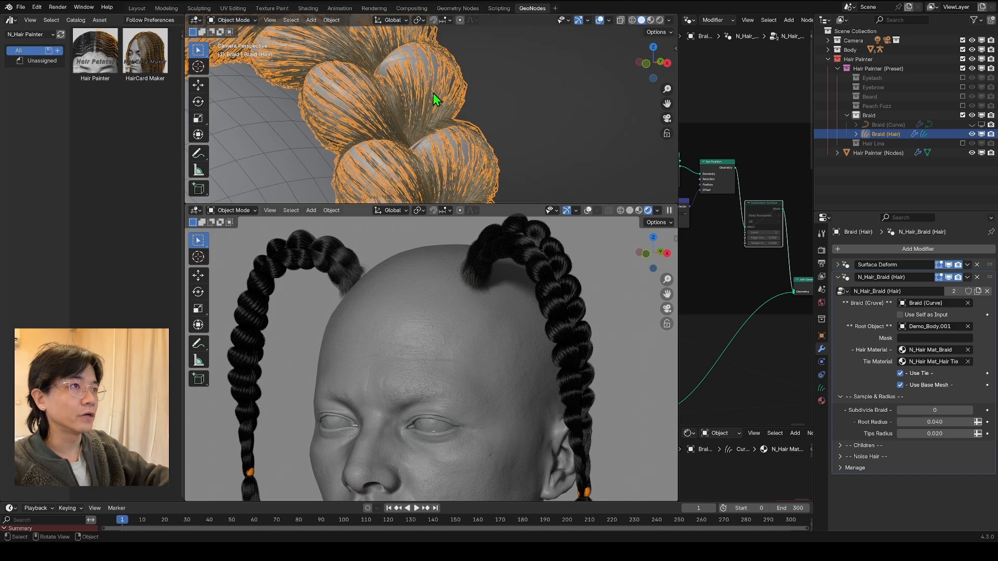
scroll(436, 96, up, 3)
scroll(587, 263, up, 3)
scroll(596, 265, up, 3)
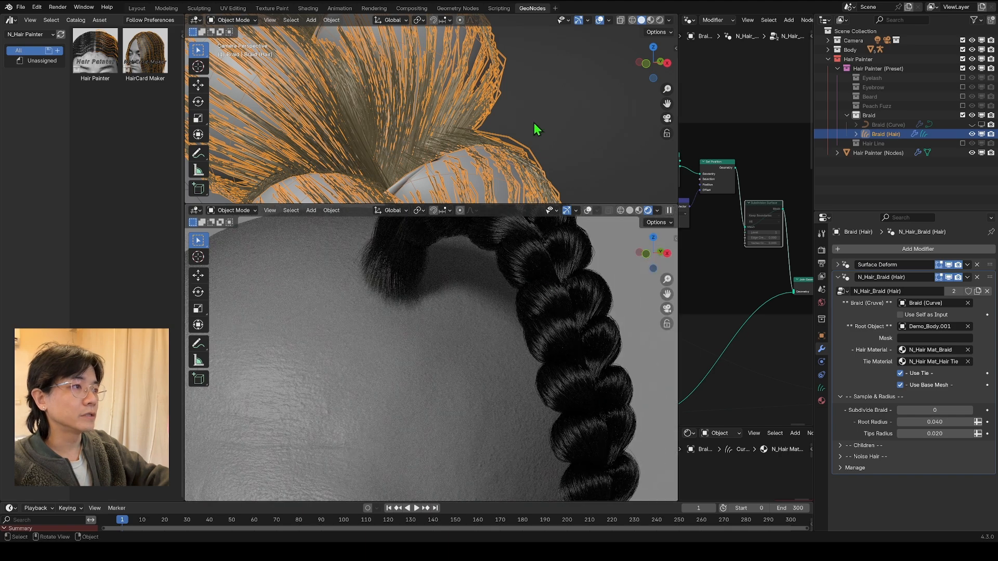
scroll(421, 102, up, 2)
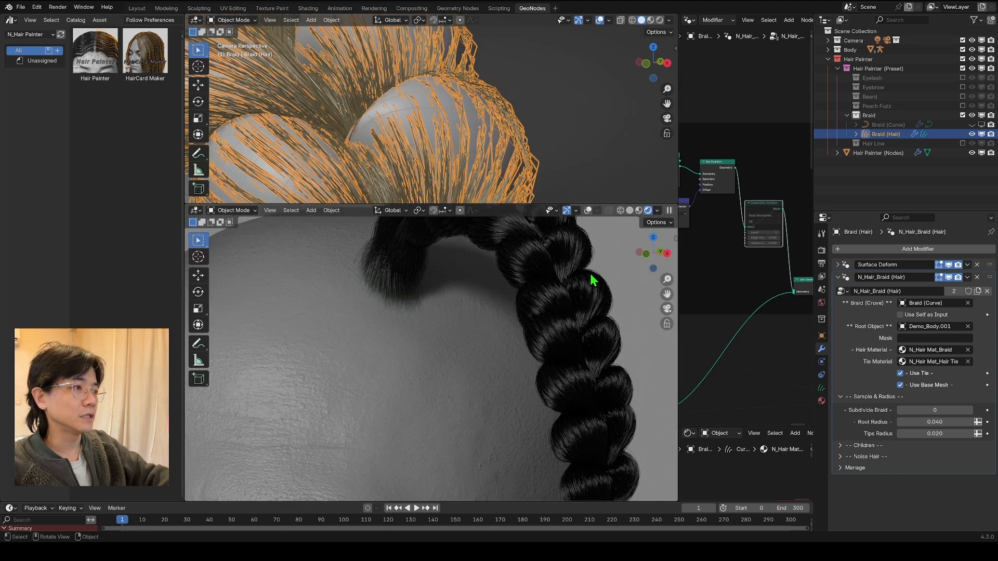
middle_drag(532, 273, 519, 222)
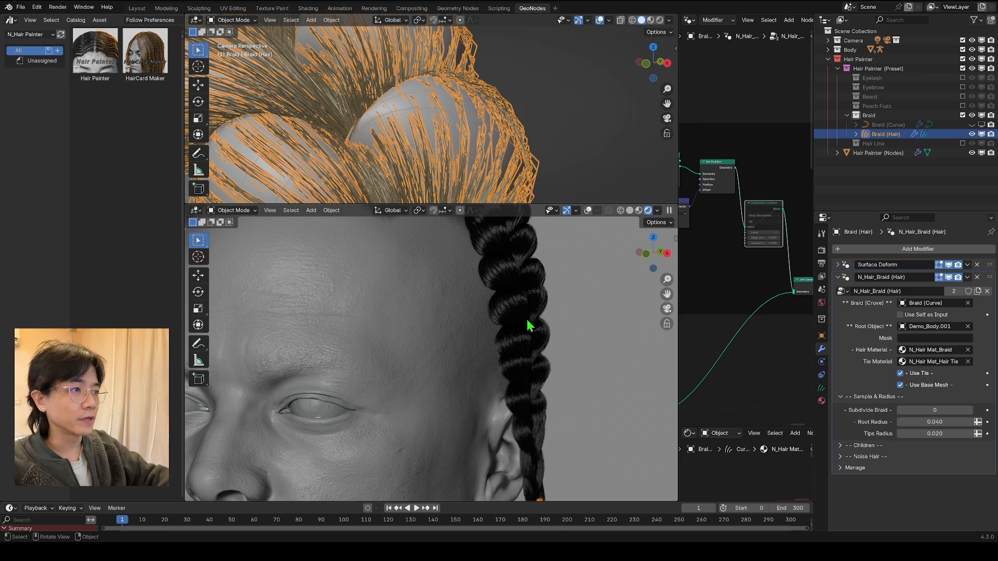
scroll(528, 326, down, 8)
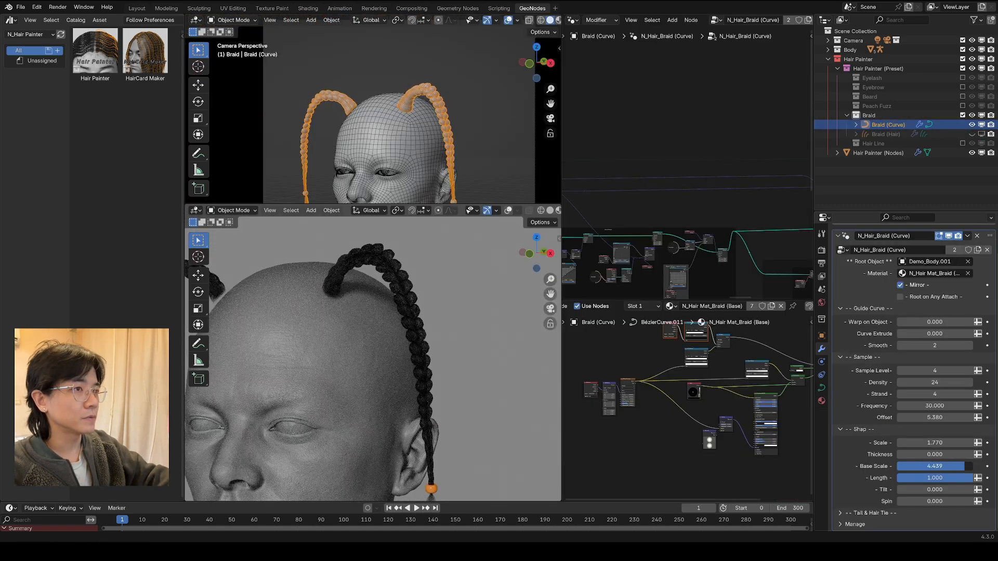
Step: Set the braid curve's Base Scale to 4.558 and Tilt to 40.750, and adjust its Spin
drag(956, 466, 966, 490)
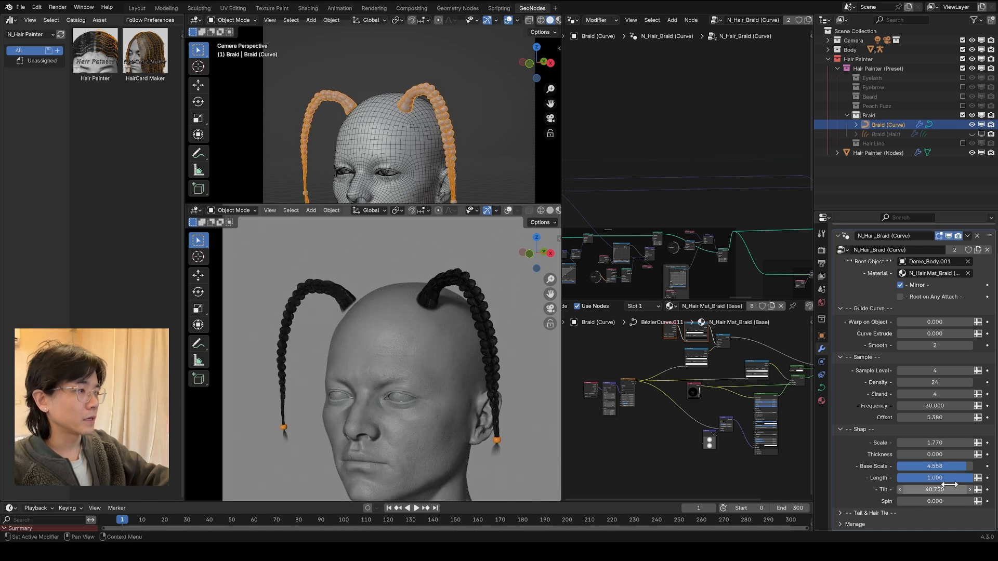
drag(936, 502, 959, 501)
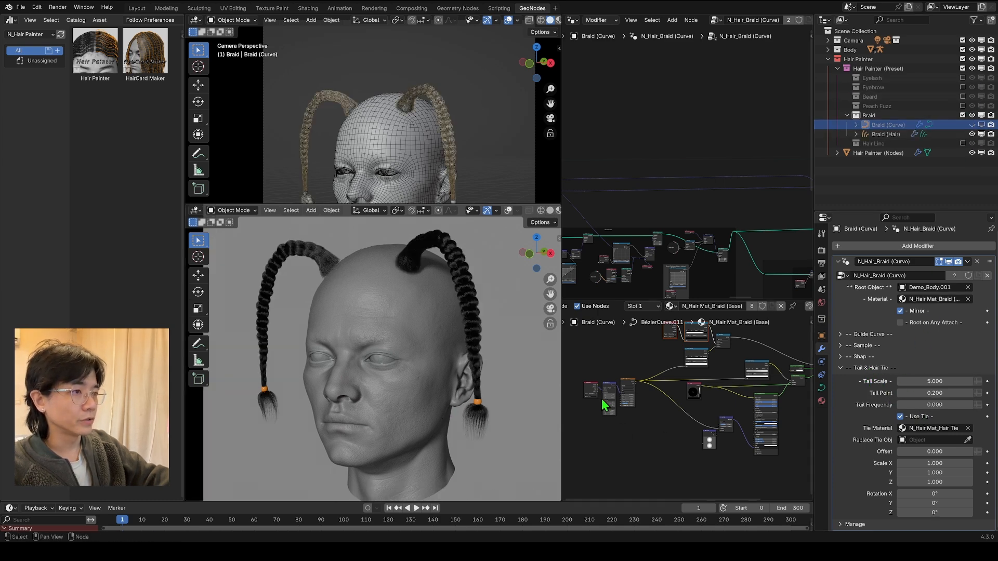
Step: Try a Tail Scale of 3 and a Tail Point of 0.500 on the braid, and undo back to 1 and 0.200
click(918, 382)
text(3)
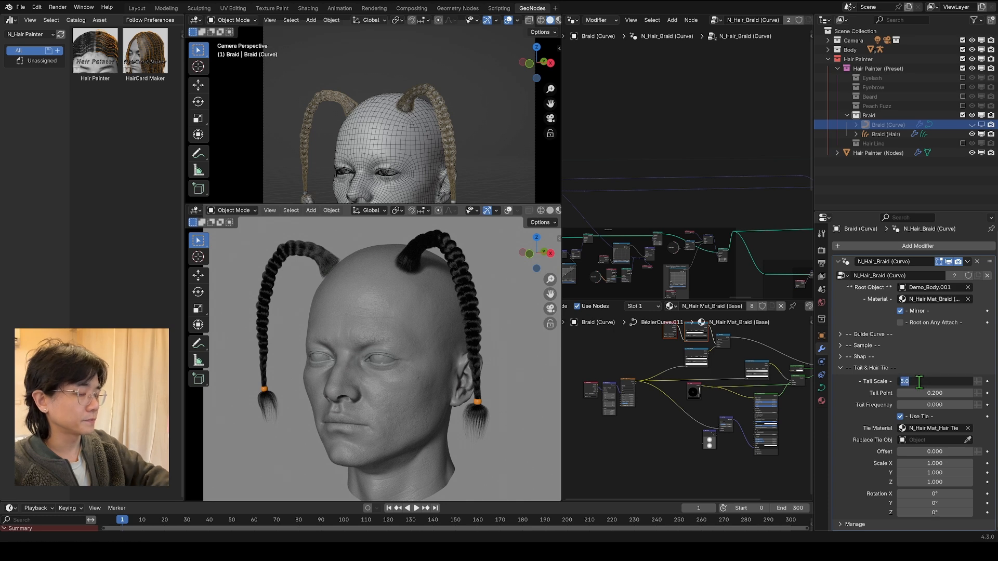
key(Return)
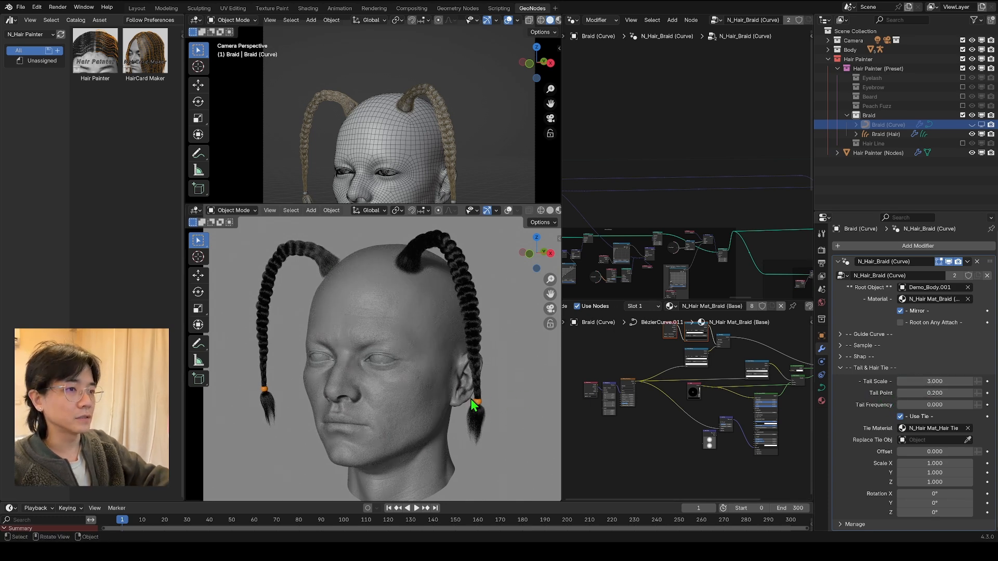
click(934, 394)
text(0.5)
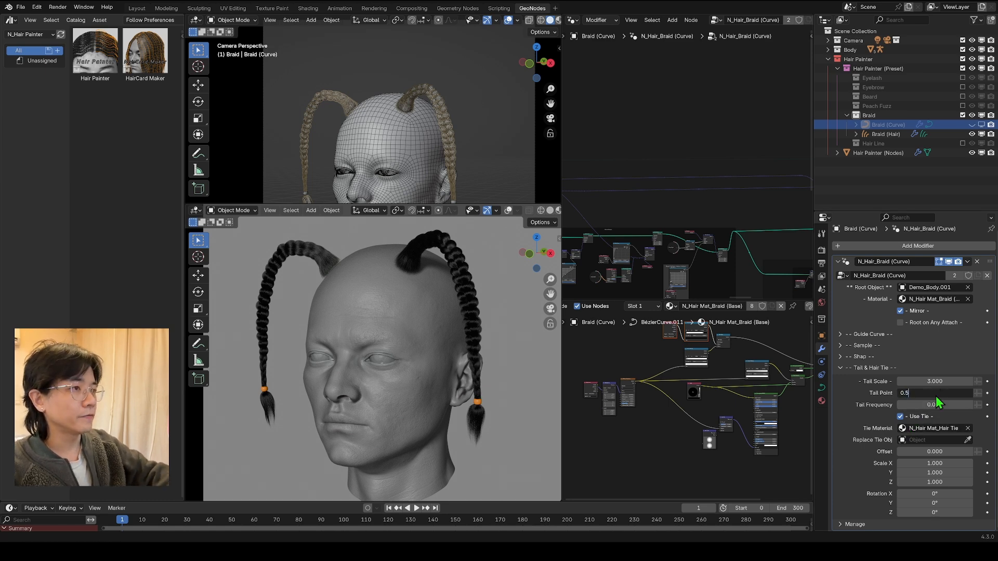
key(Return)
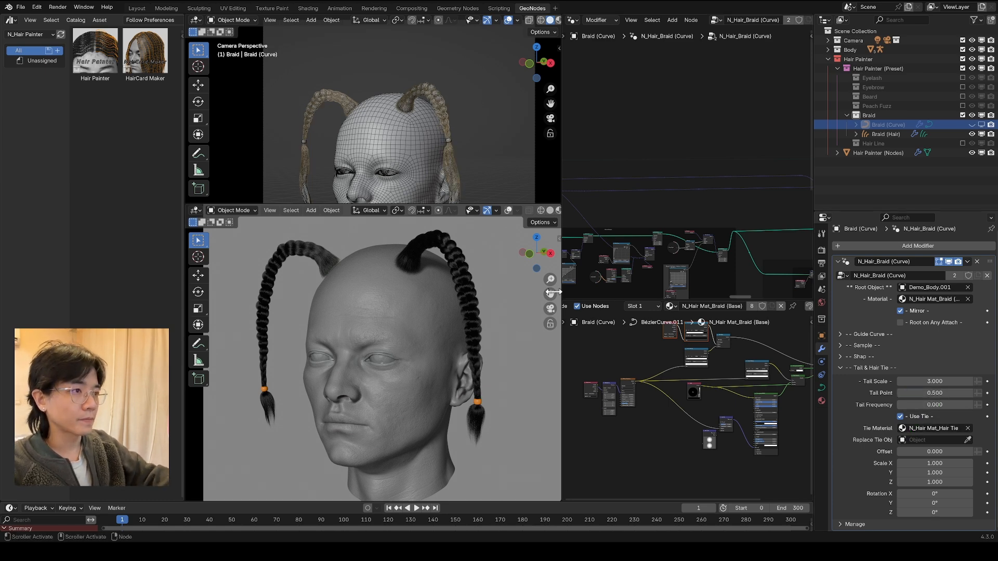
key(ctrl+z)
key(ctrl+z)
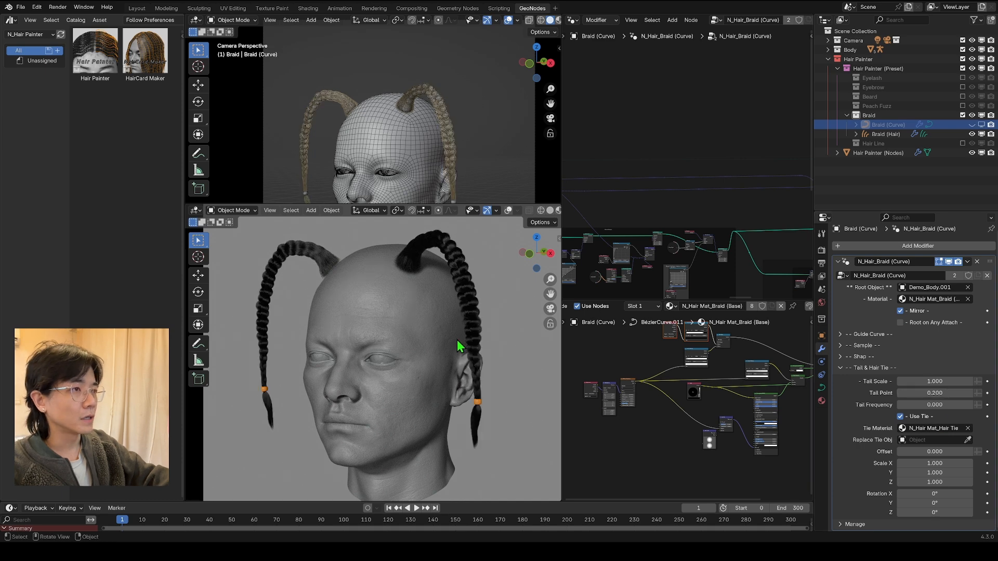
Step: Add a Suzanne monkey mesh, scaled down and placed beside the head in the camera view
click(478, 403)
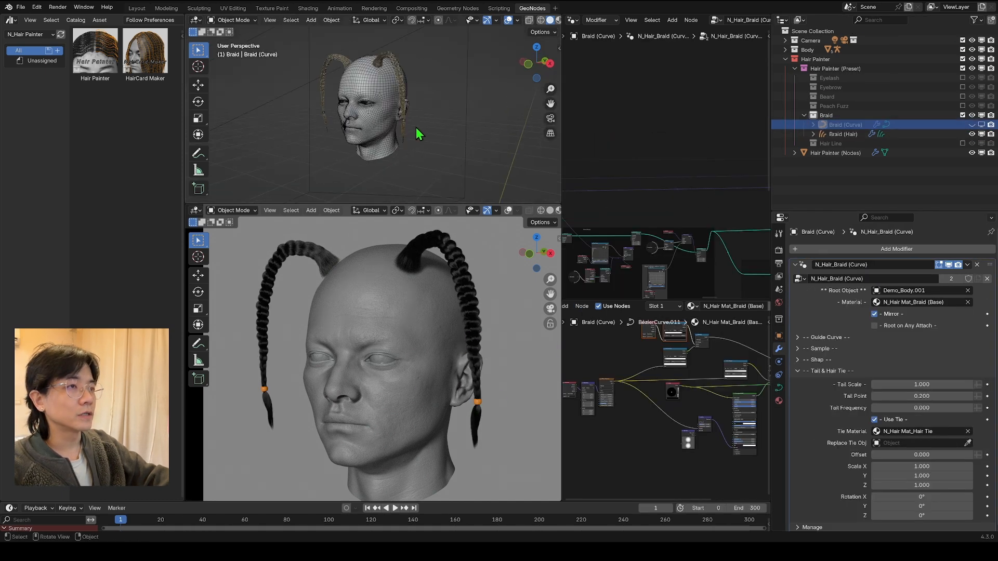
key(shift+a)
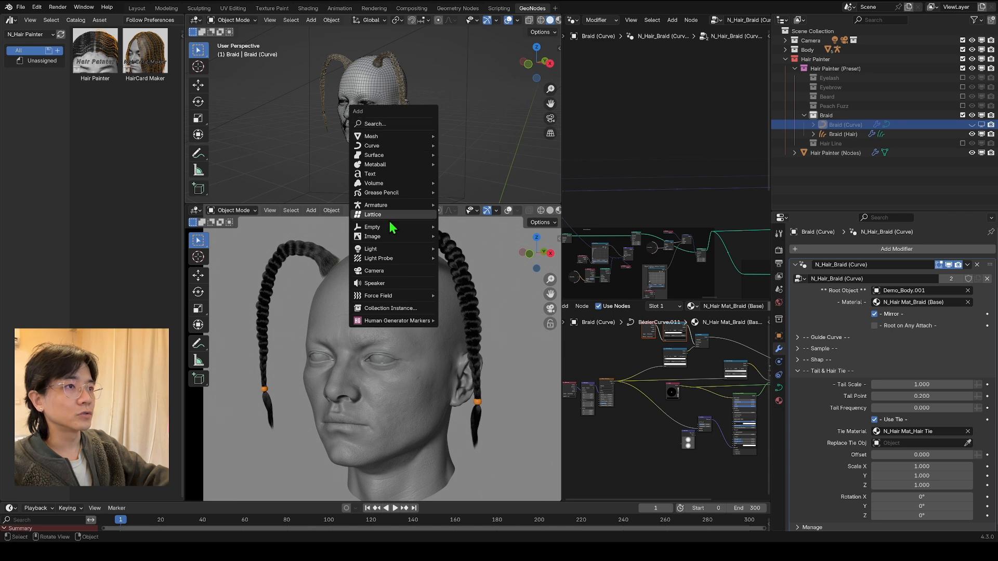
click(462, 223)
key(g)
key(g)
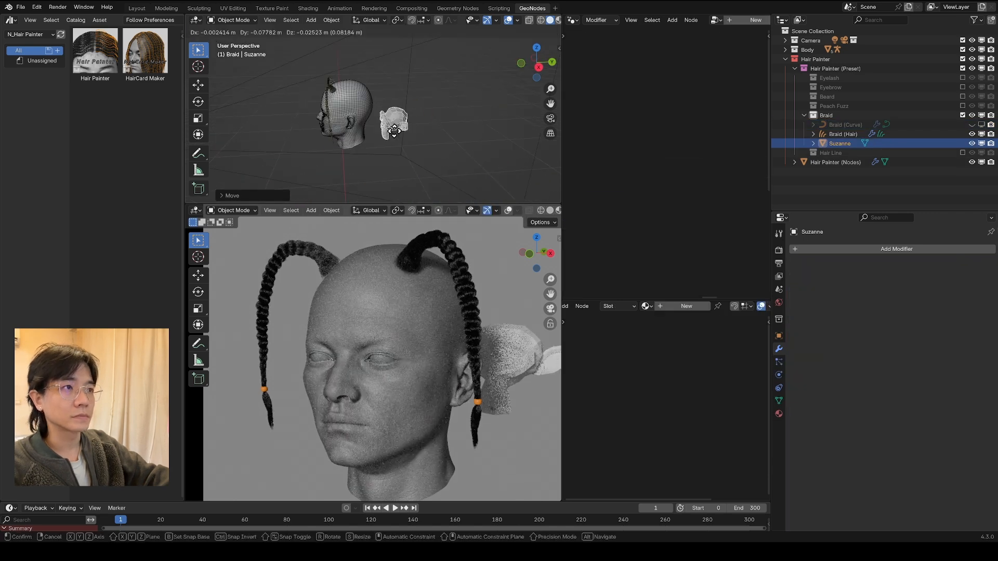
key(s)
click(398, 118)
key(KP_0)
key(g)
click(479, 167)
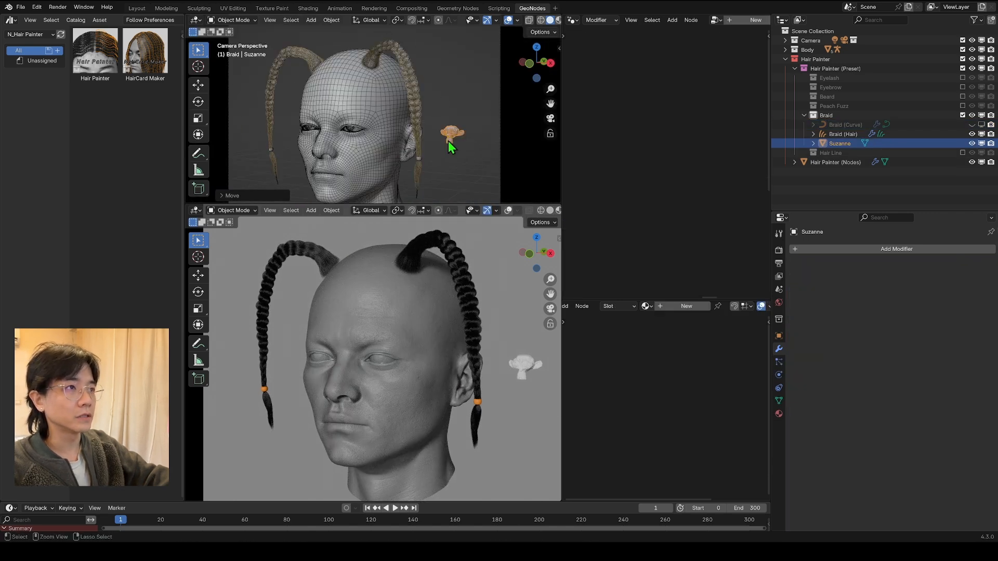
Step: Apply the object transform of the Suzanne mesh
key(ctrl+a)
click(416, 163)
scroll(462, 179, up, 3)
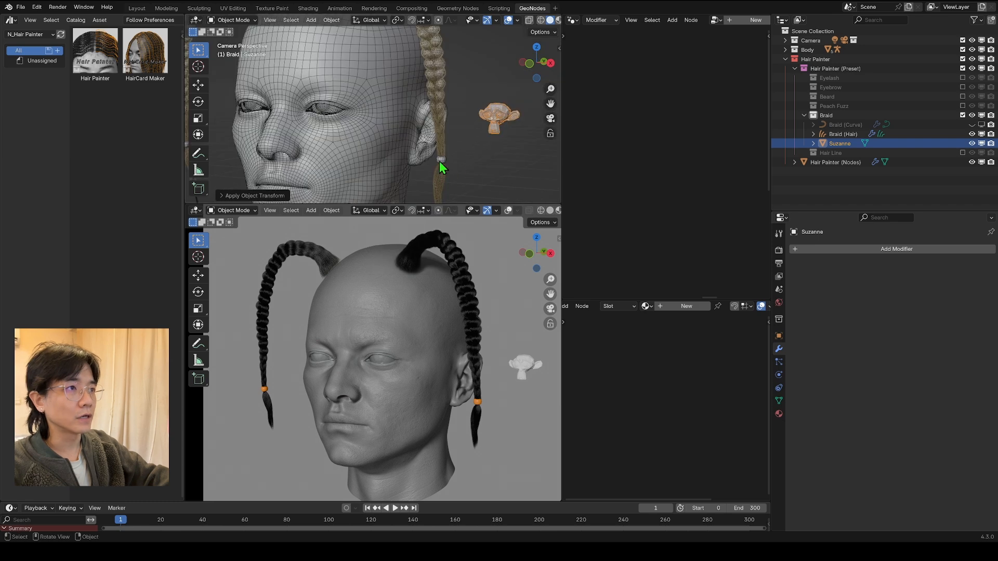
Step: Pick the Suzanne mesh as the braid curve's Replace Tie Obj
click(440, 166)
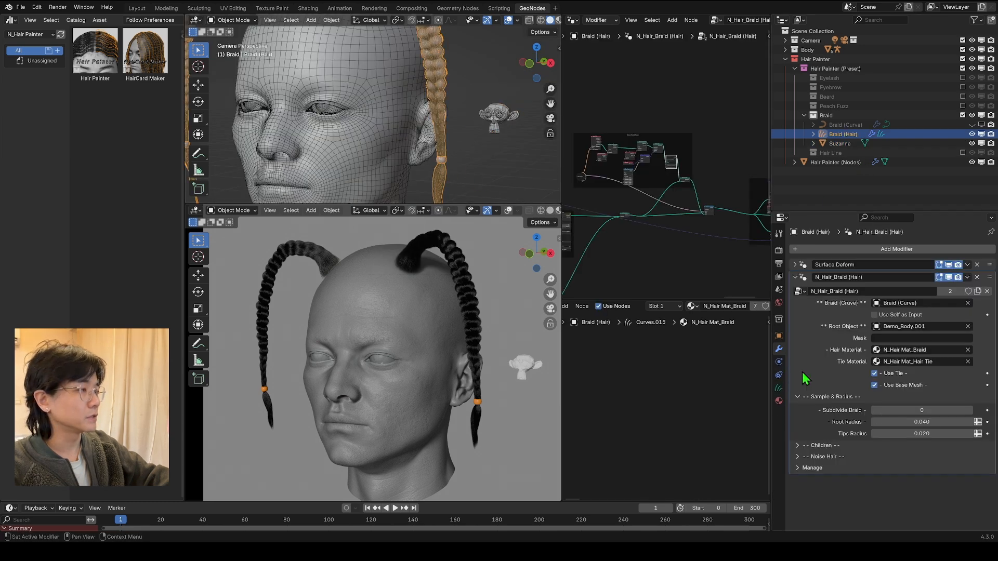
click(838, 126)
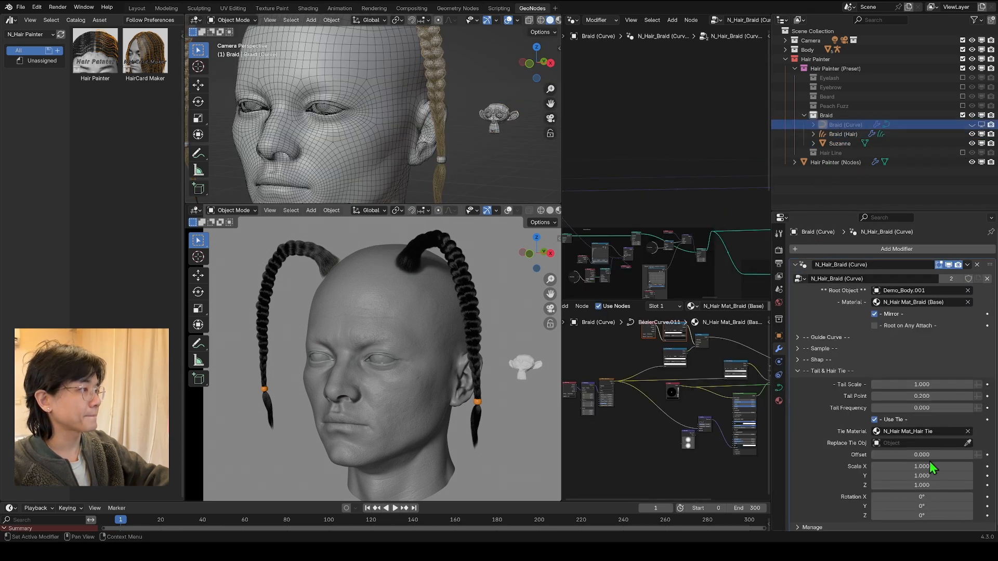
click(968, 442)
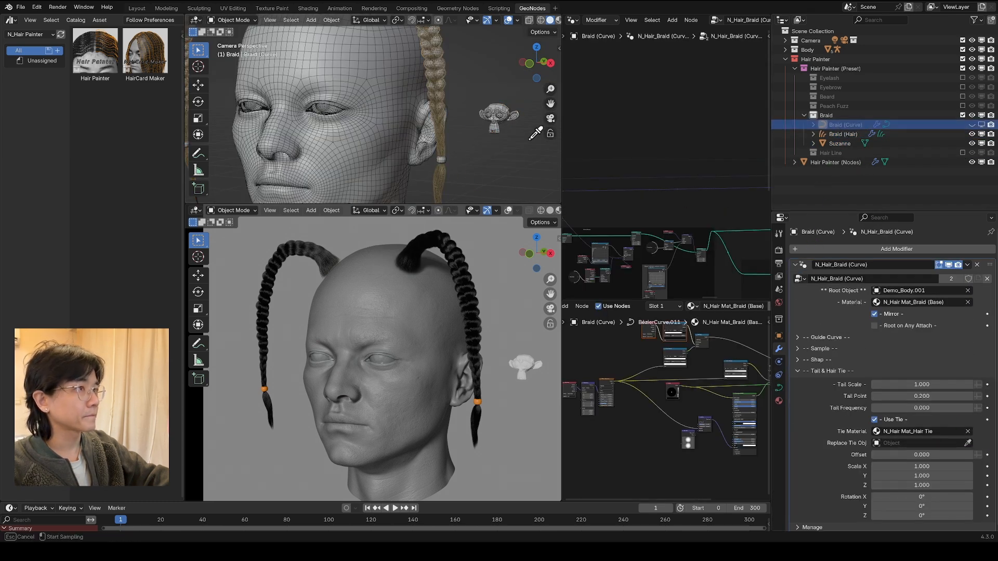
click(509, 123)
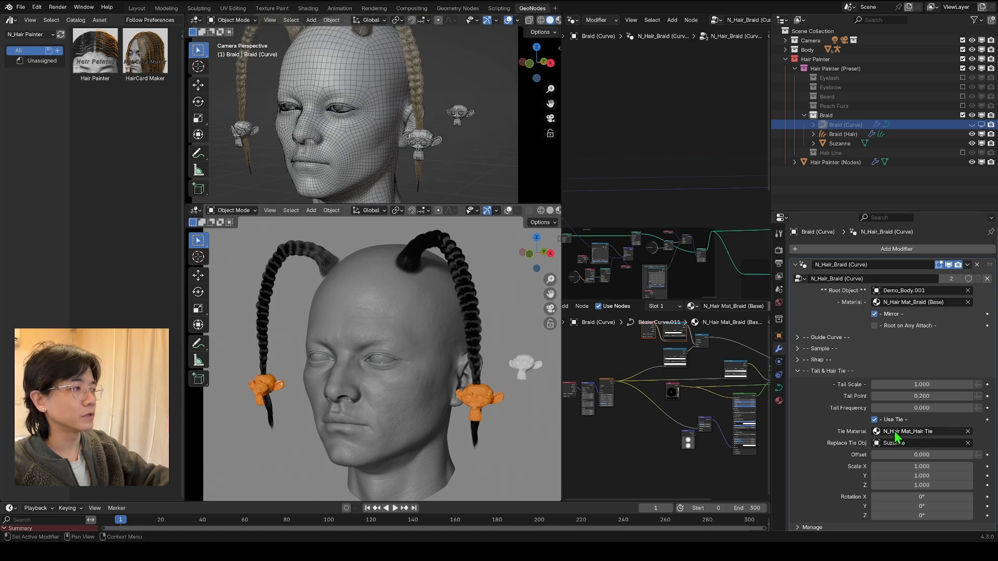
Step: Set the replaced hair tie's scale to 0.500 on X, Y and Z, and vary its Offset along the braid
drag(922, 466, 923, 485)
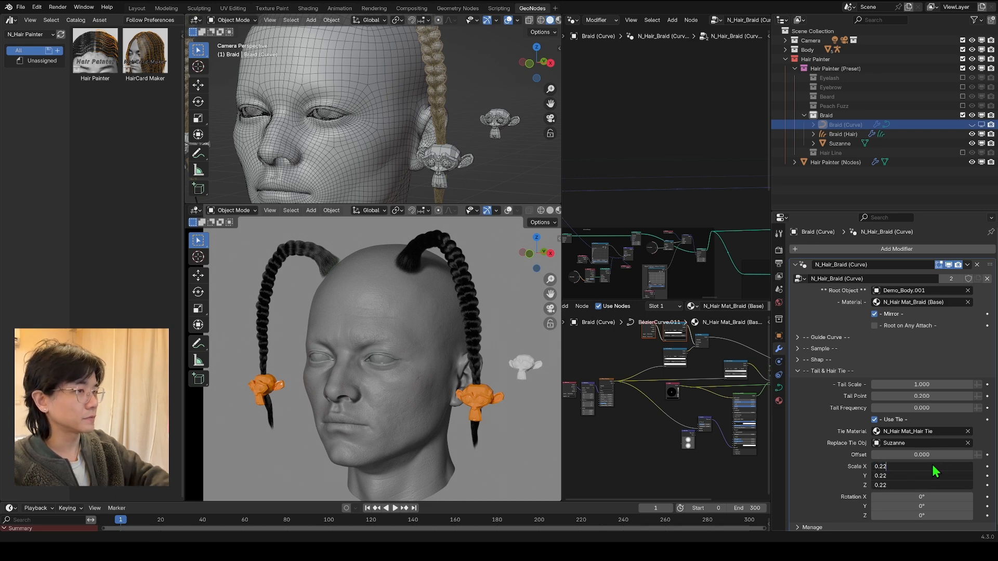
key(Return)
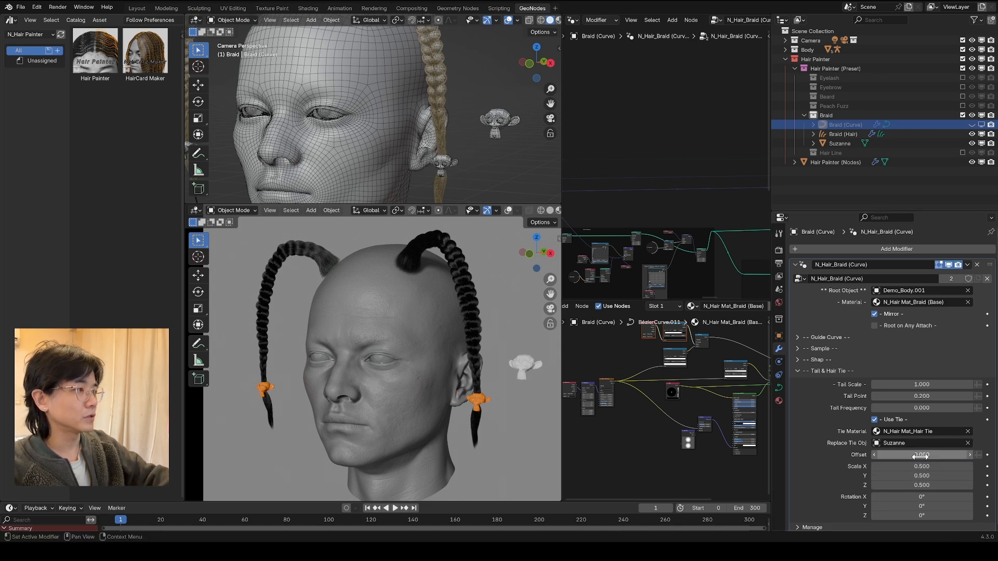
drag(941, 455, 954, 455)
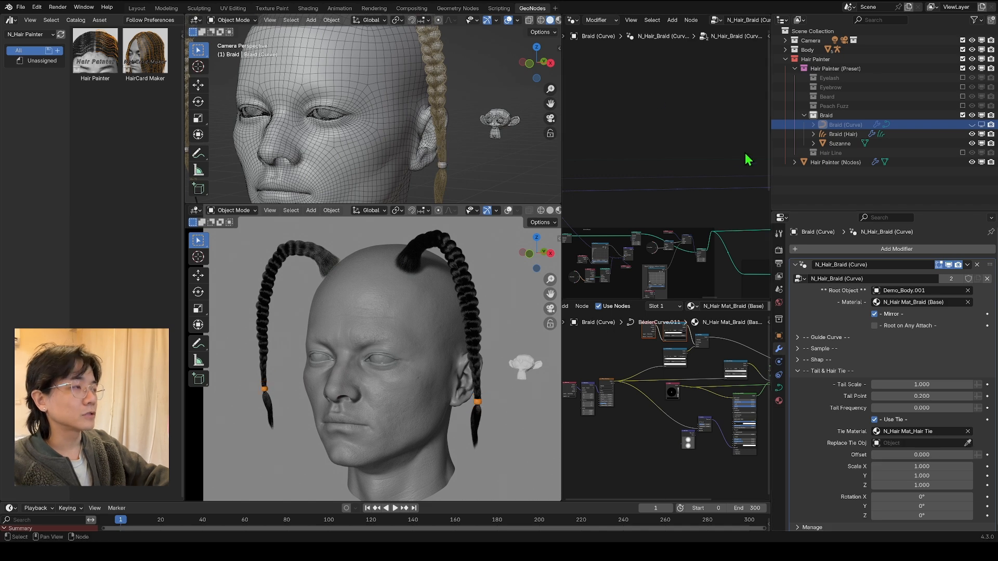
Step: Set the Children Count of the Braid (Hair) object's braid modifier to 20
click(844, 135)
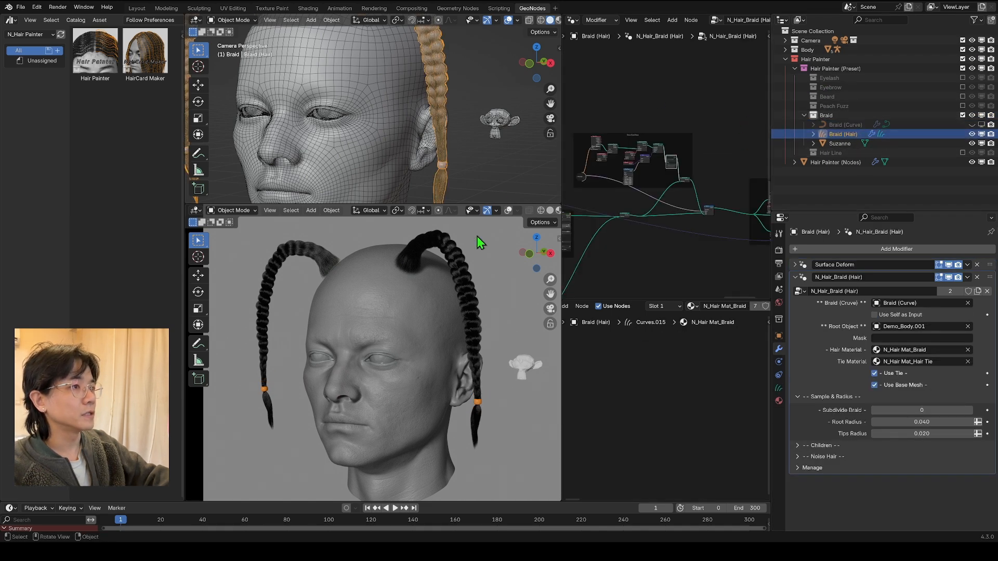
key(KP_0)
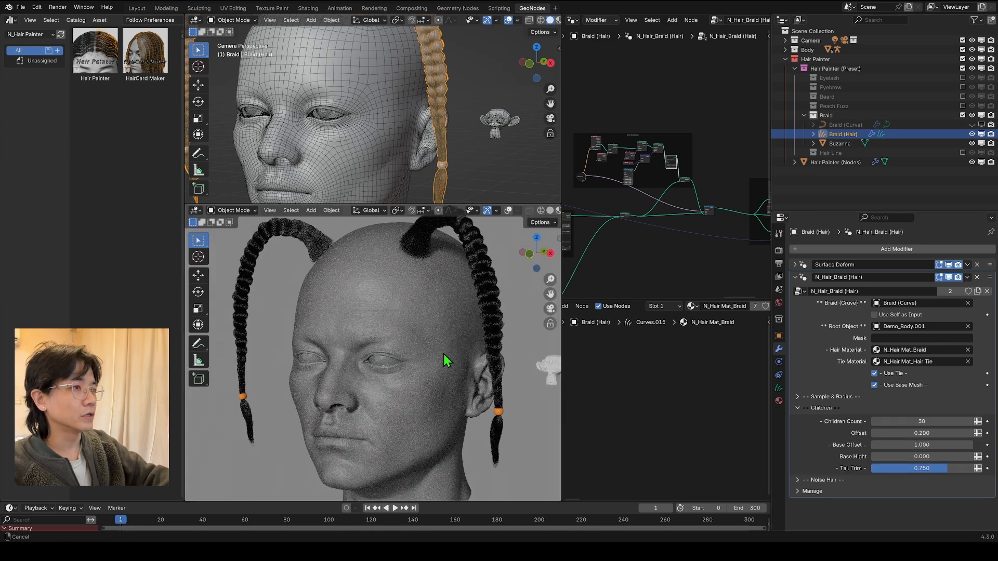
shift+middle_drag(445, 355, 418, 413)
click(934, 421)
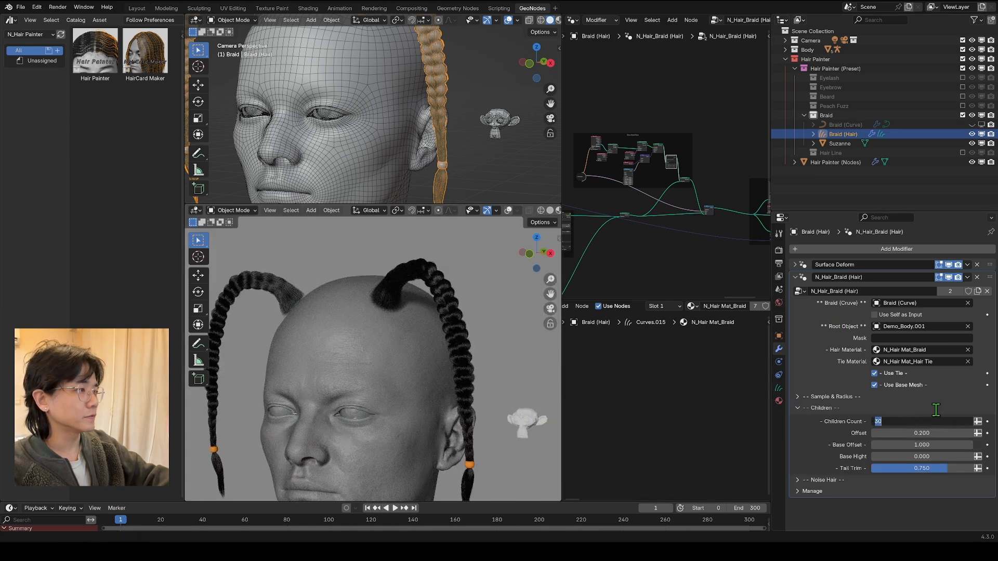
text(20)
key(Return)
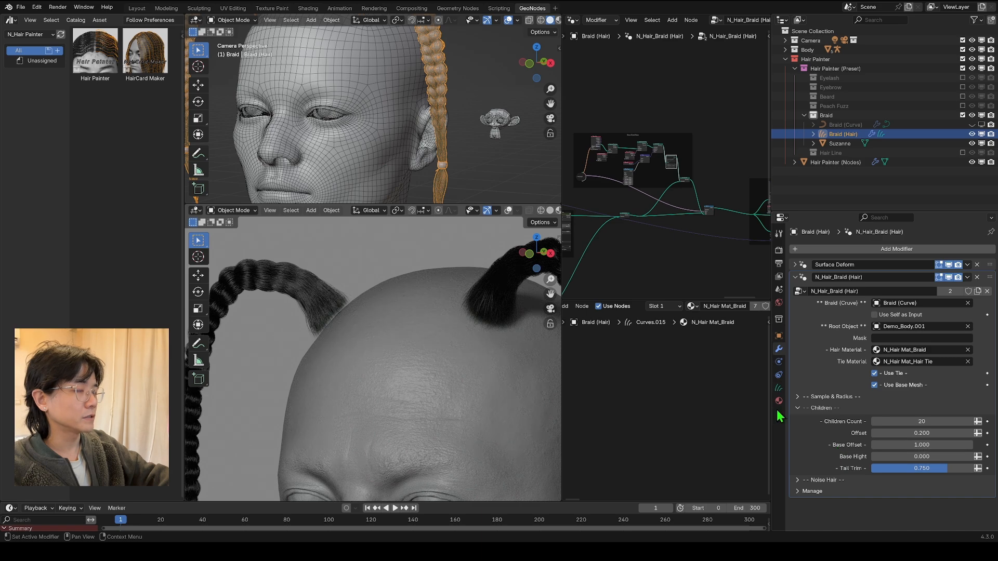
Step: Set the braid hair's children Base Offset to 10, Base Hight to 3.300 and Tail Trim to 0.691
drag(921, 444, 966, 445)
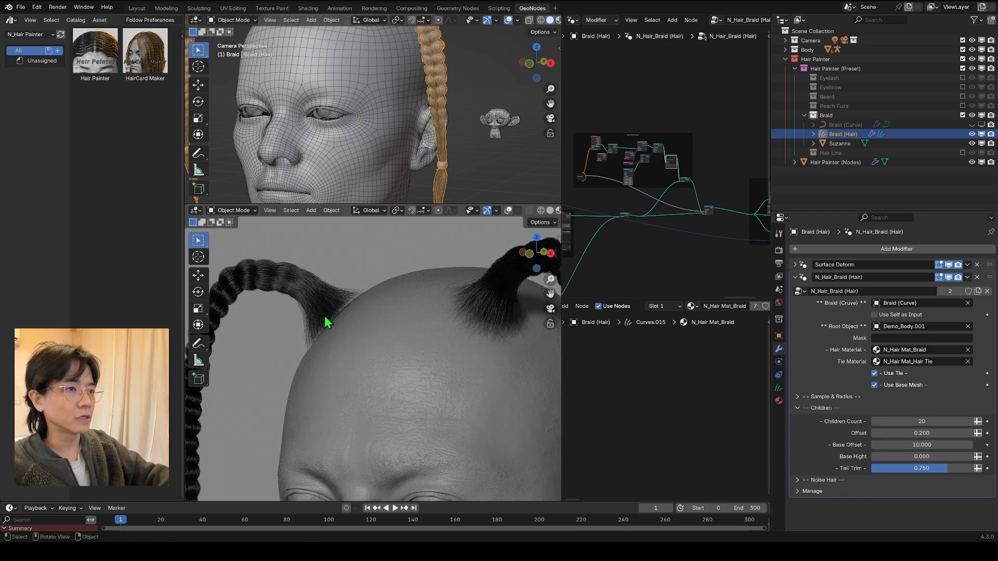
scroll(376, 334, down, 5)
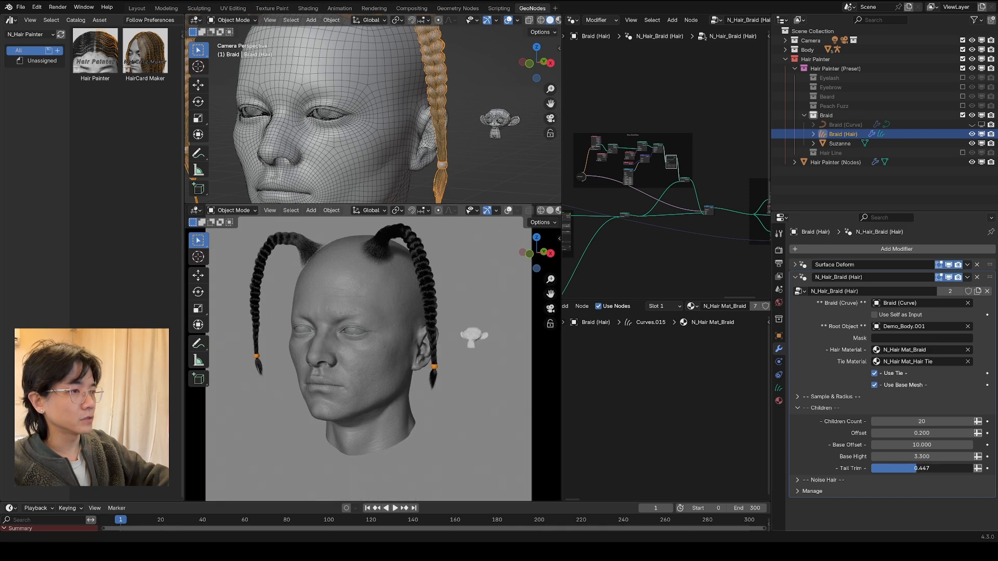
scroll(373, 353, up, 4)
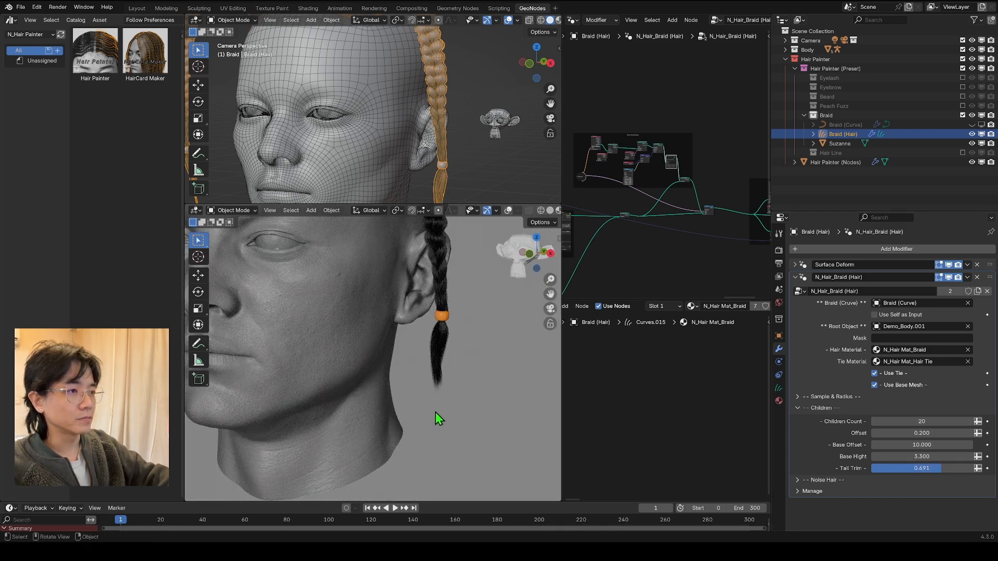
Step: Set the braid hair's Noise Hair Amount to 0.215 and view the braid strands up close
click(797, 408)
click(800, 419)
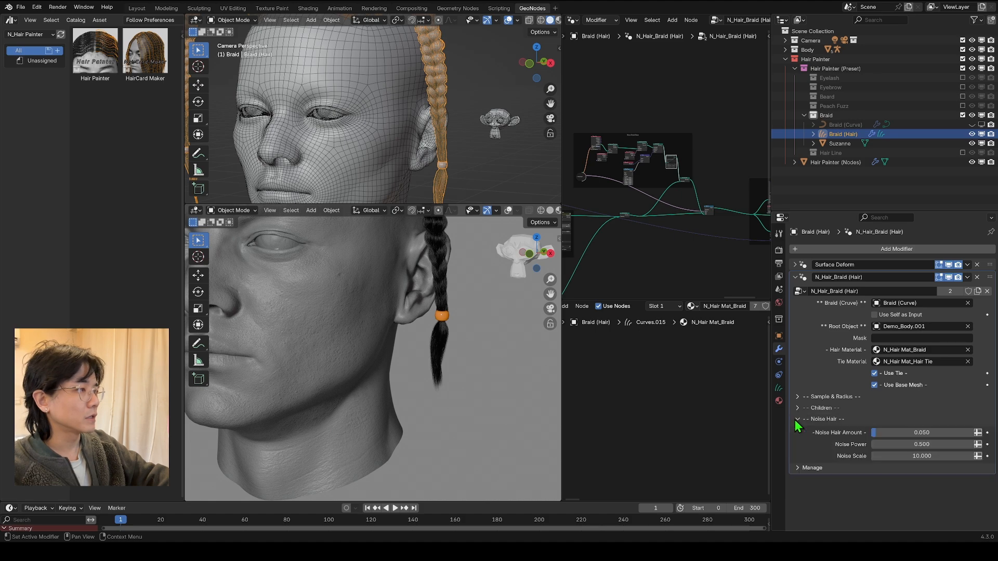
key(KP_0)
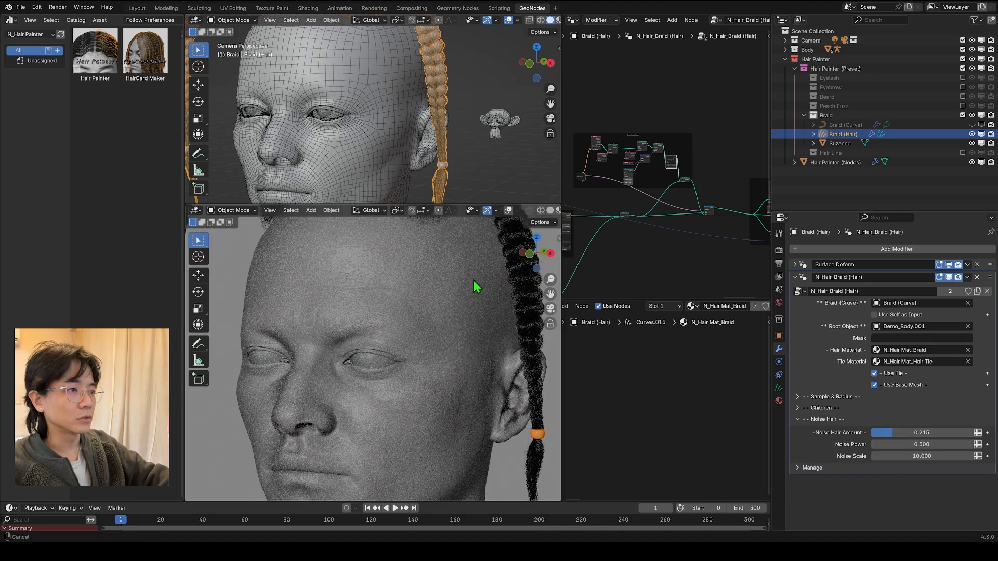
shift+middle_drag(476, 287, 365, 401)
scroll(432, 305, up, 4)
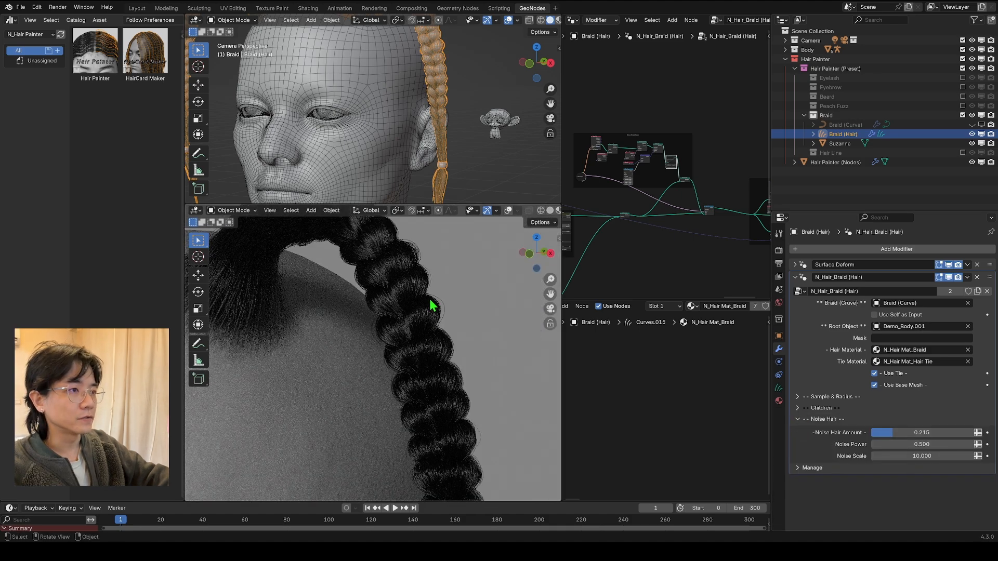
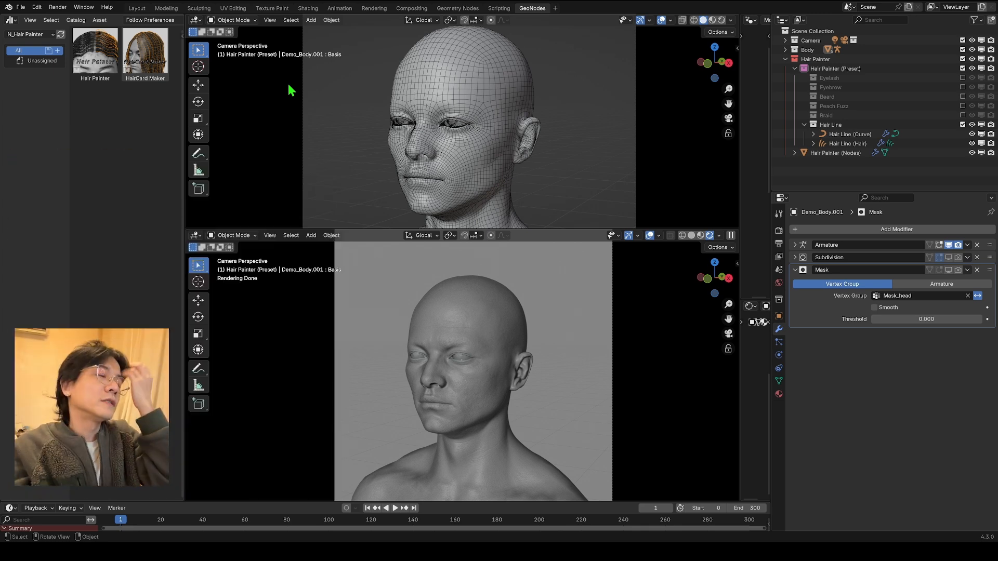
Step: Clear the Hair Line (Curve) modifier's Root Object and assign the head model to it again
click(823, 136)
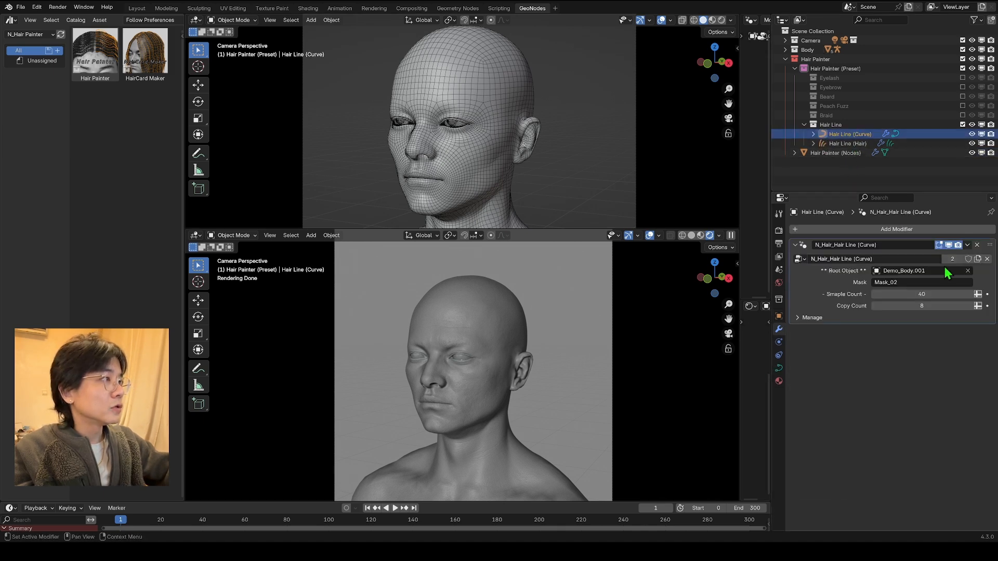
click(967, 270)
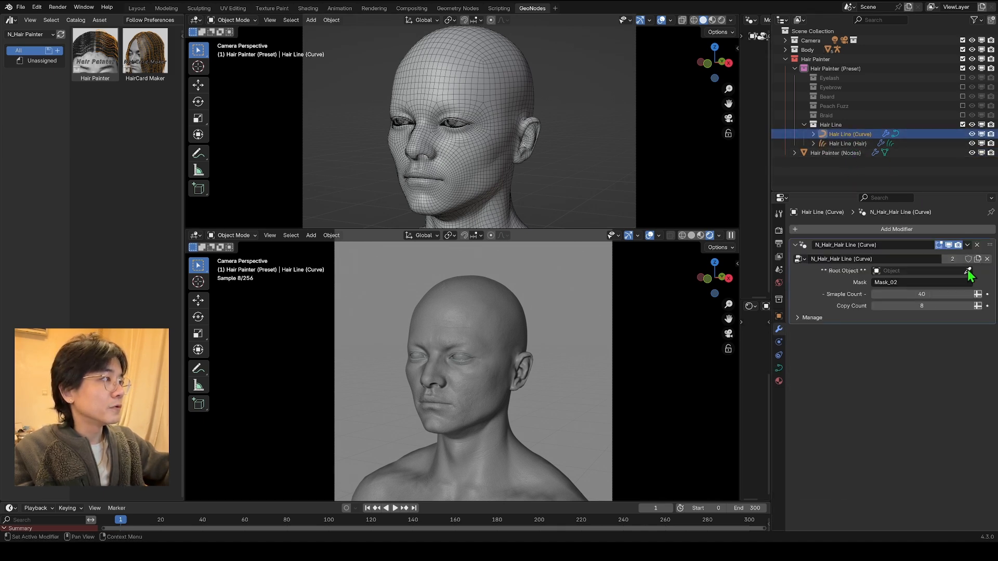
click(967, 271)
click(487, 59)
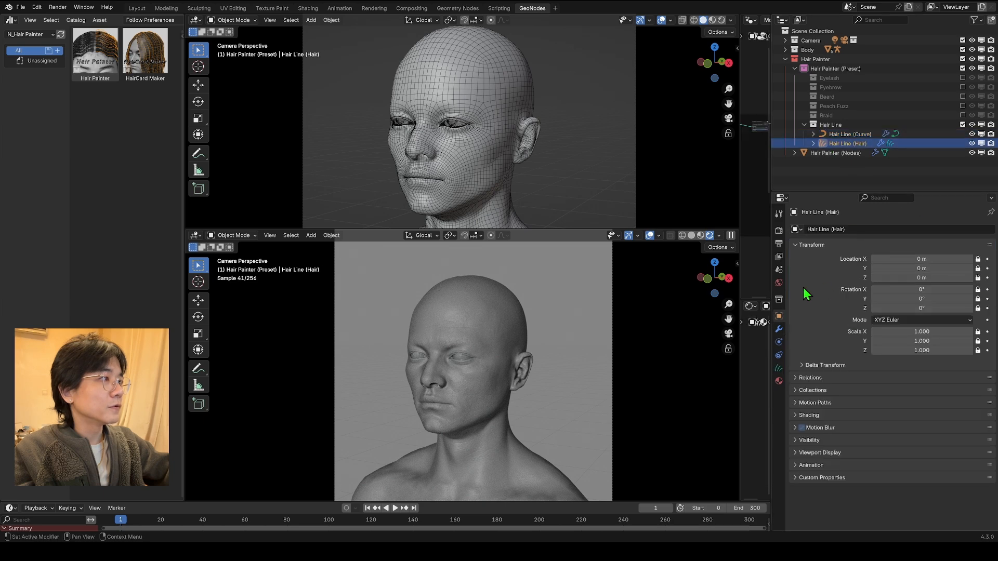
Step: Check the Hair Line (Hair) modifier's inputs and examine which head areas the Mask_02 vertex group covers
click(779, 330)
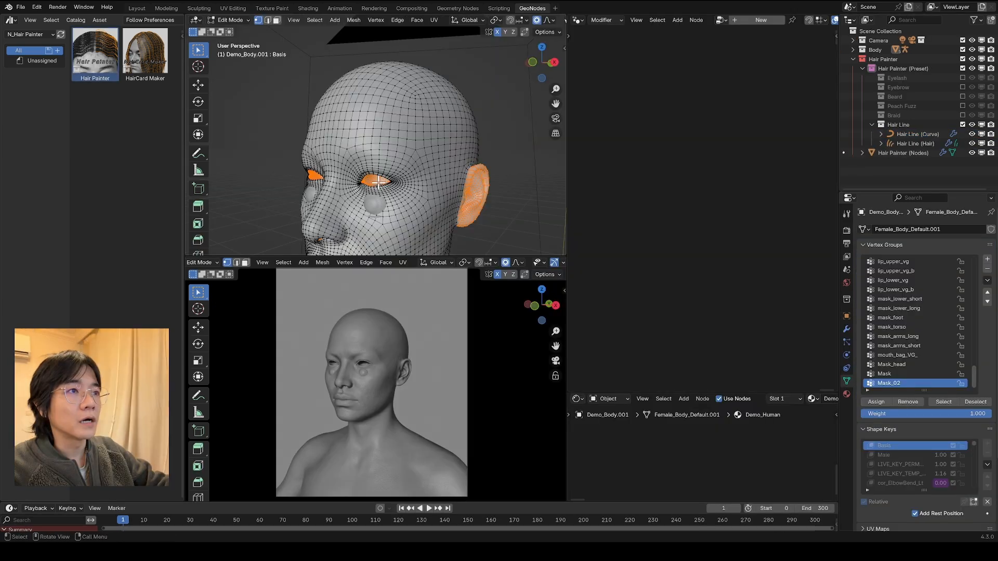
middle_drag(379, 181, 345, 152)
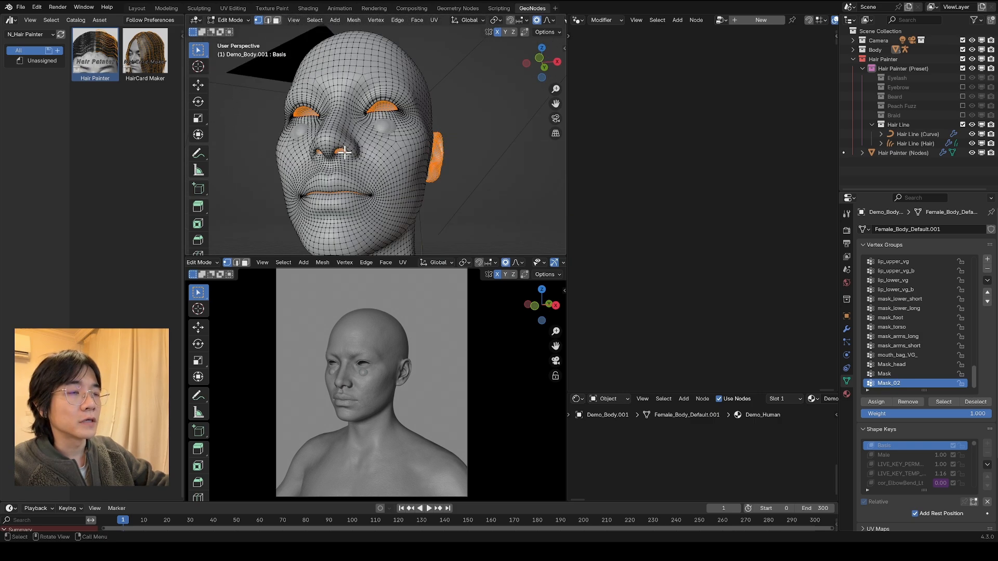
middle_drag(378, 108, 371, 85)
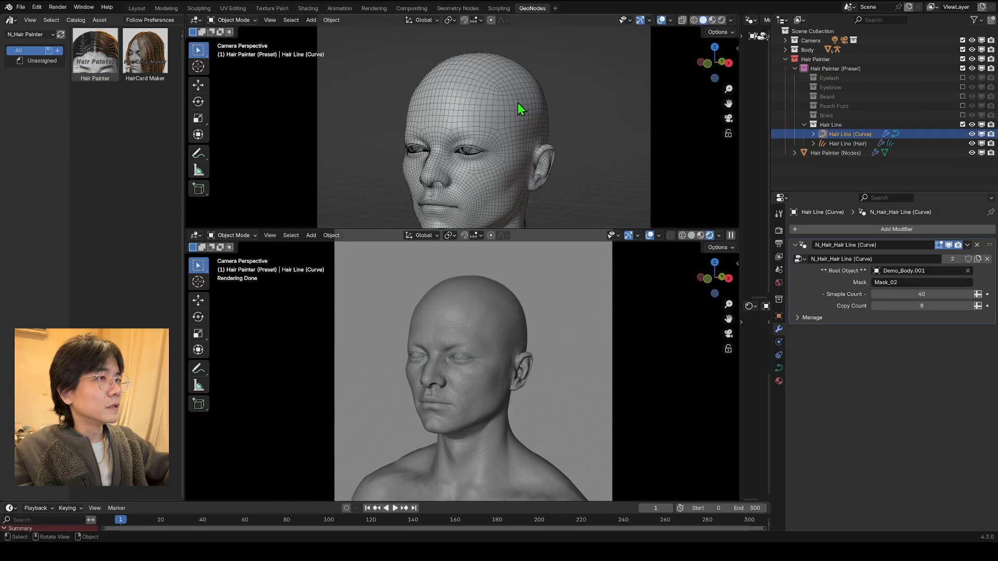
click(518, 102)
Step: Edit the Hair Line (Curve) object and draw an angular hairline from the forehead centre past the temple to the ear
click(829, 134)
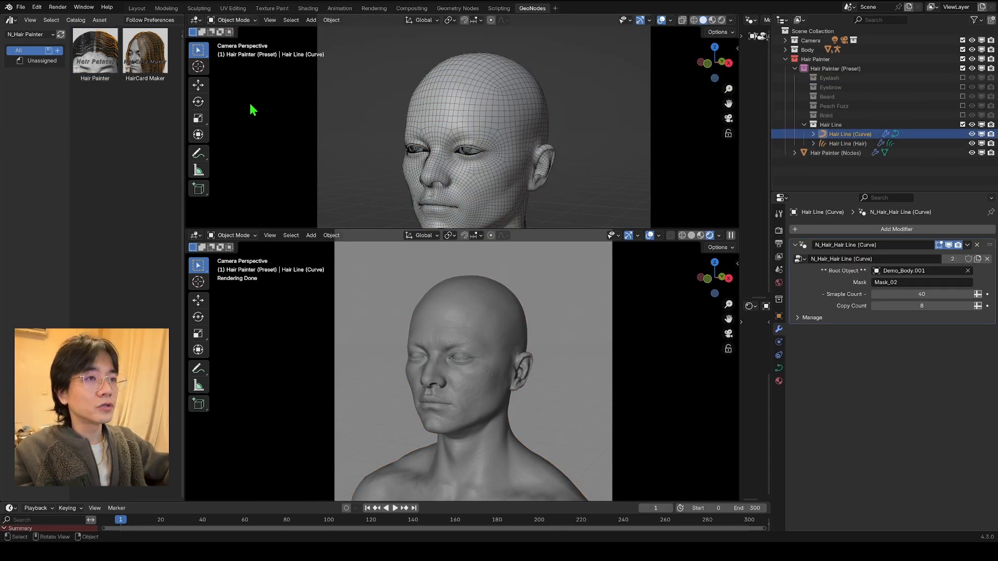
click(231, 21)
click(233, 41)
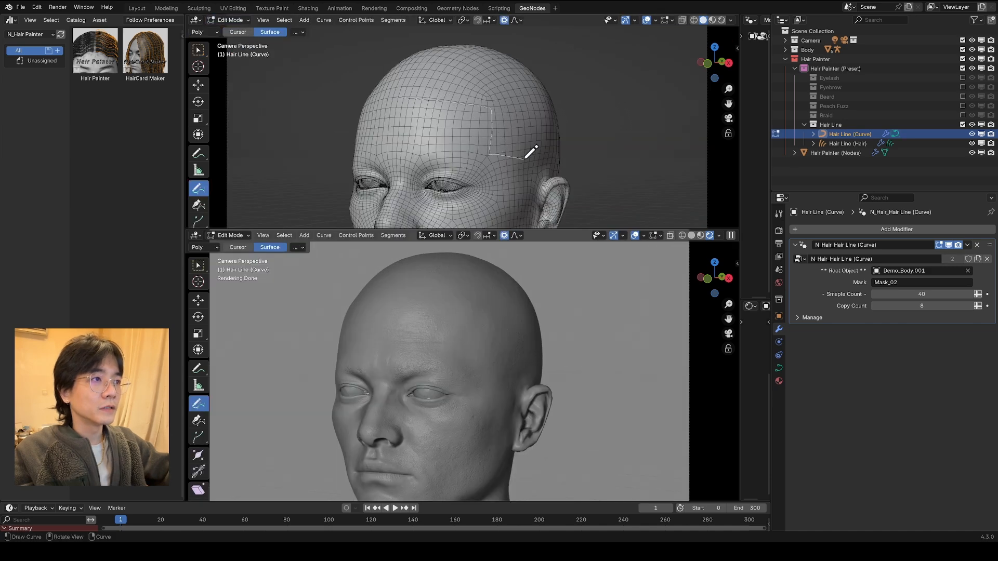
drag(556, 165, 552, 170)
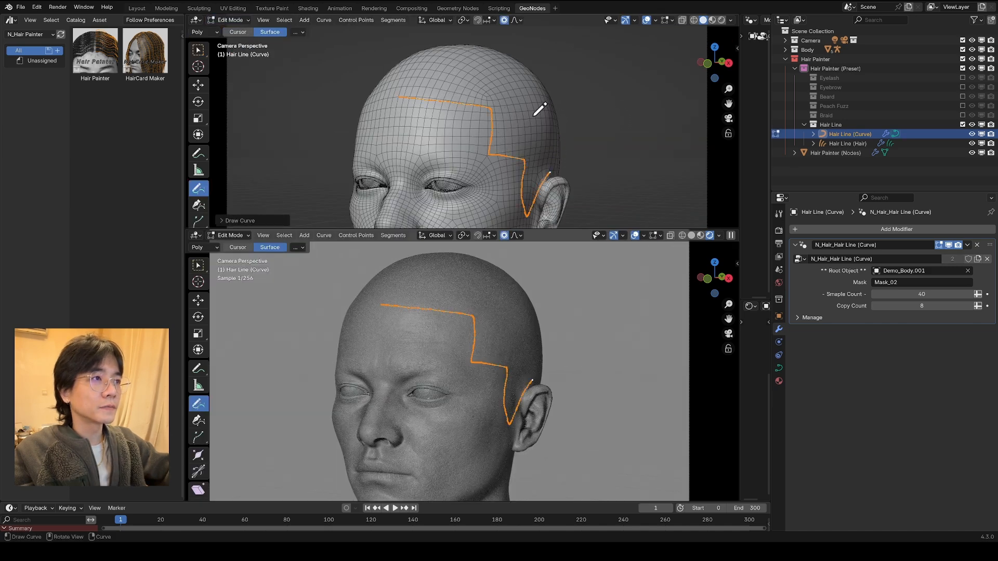
Step: Draw a second curve over the scalp from the crown toward the back of the head, and inspect the generated hair
mouse_move(541, 102)
middle_down()
mouse_move(525, 111)
mouse_move(489, 82)
middle_up()
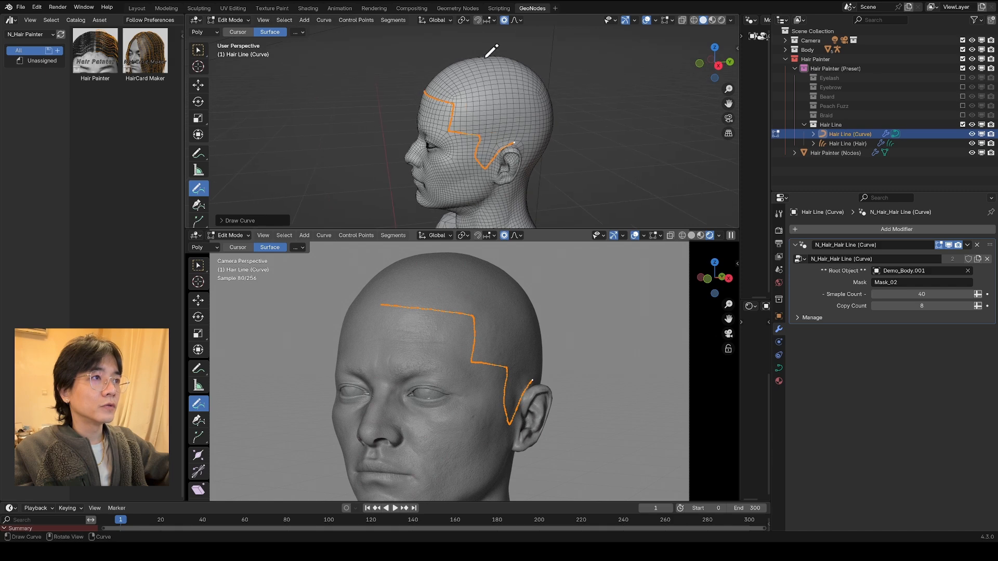
drag(545, 133, 548, 141)
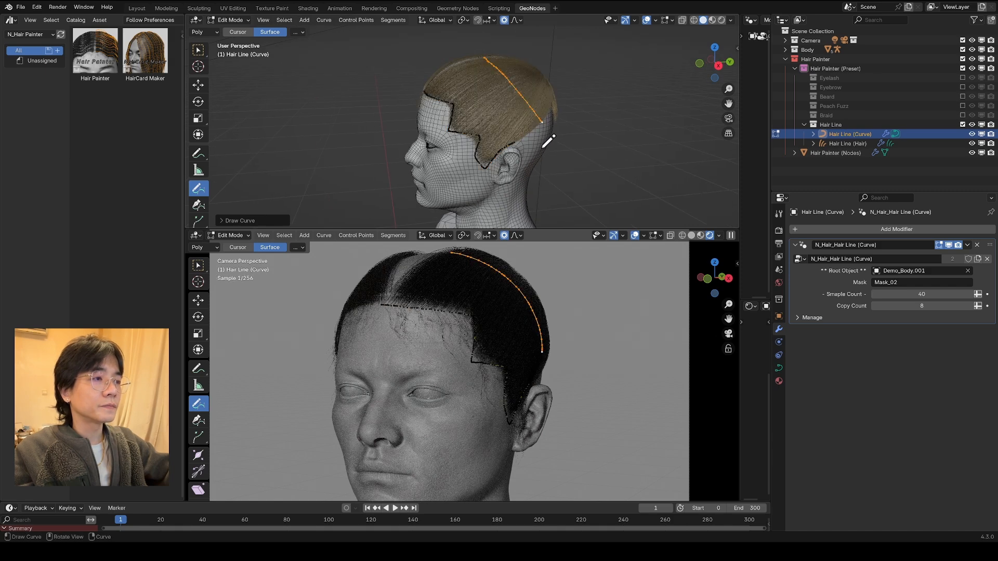
middle_drag(499, 316, 584, 313)
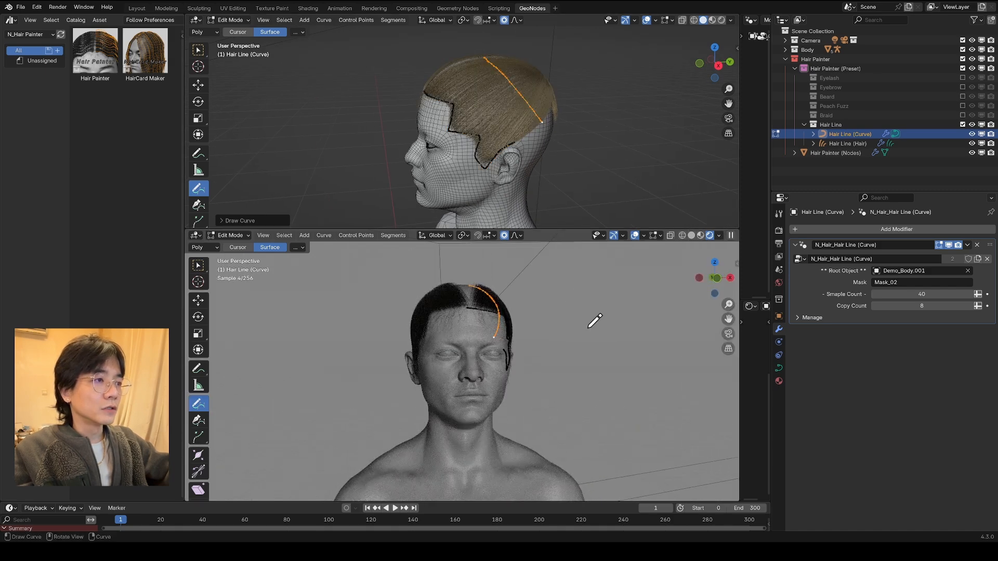
middle_drag(507, 344, 530, 385)
scroll(530, 385, up, 2)
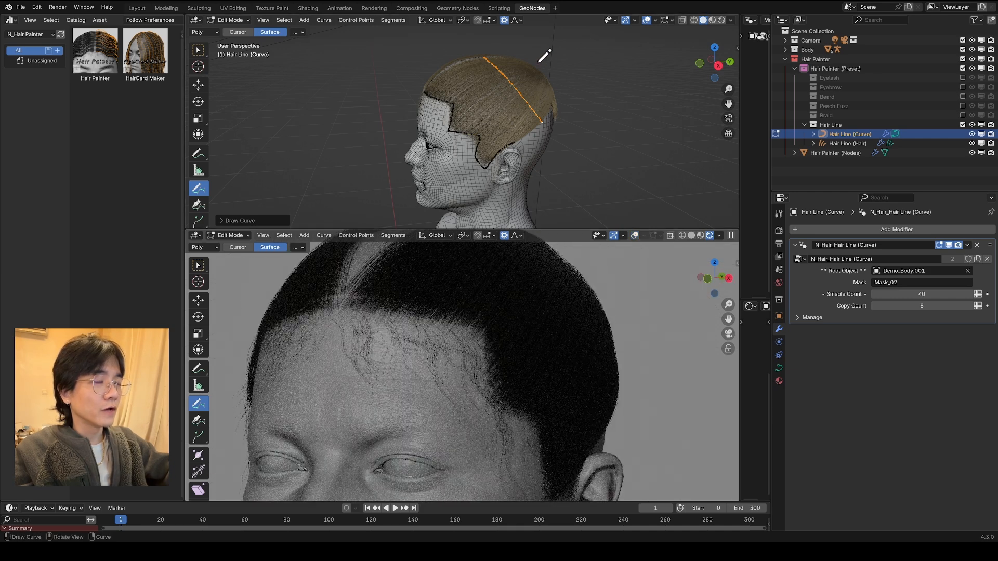
Step: Move the scalp curve and scale it up slightly with proportional editing to adjust the hair flow
middle_drag(541, 57, 561, 67)
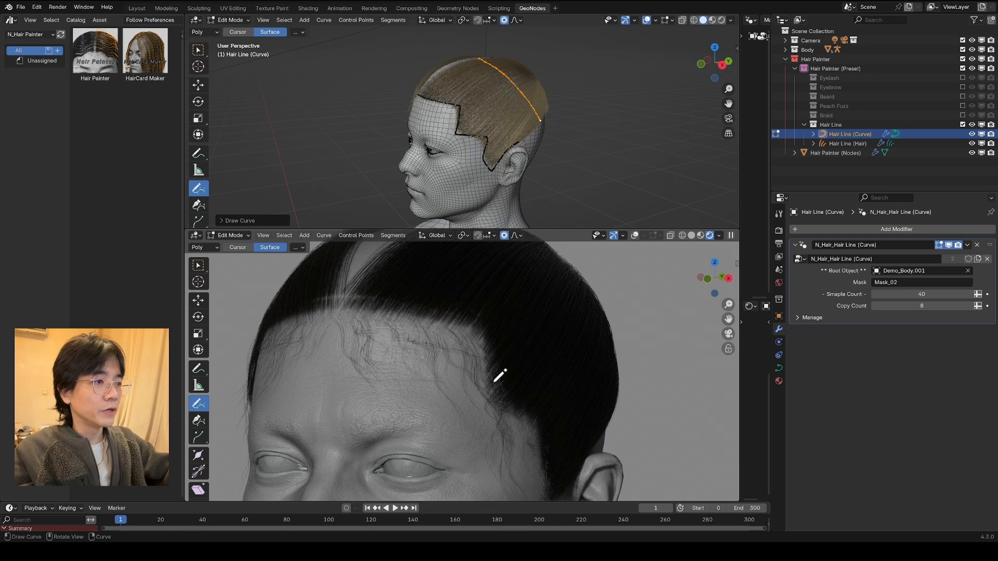
mouse_move(603, 36)
middle_down()
mouse_move(563, 61)
mouse_move(591, 104)
mouse_move(528, 96)
mouse_move(507, 149)
middle_up()
key(g)
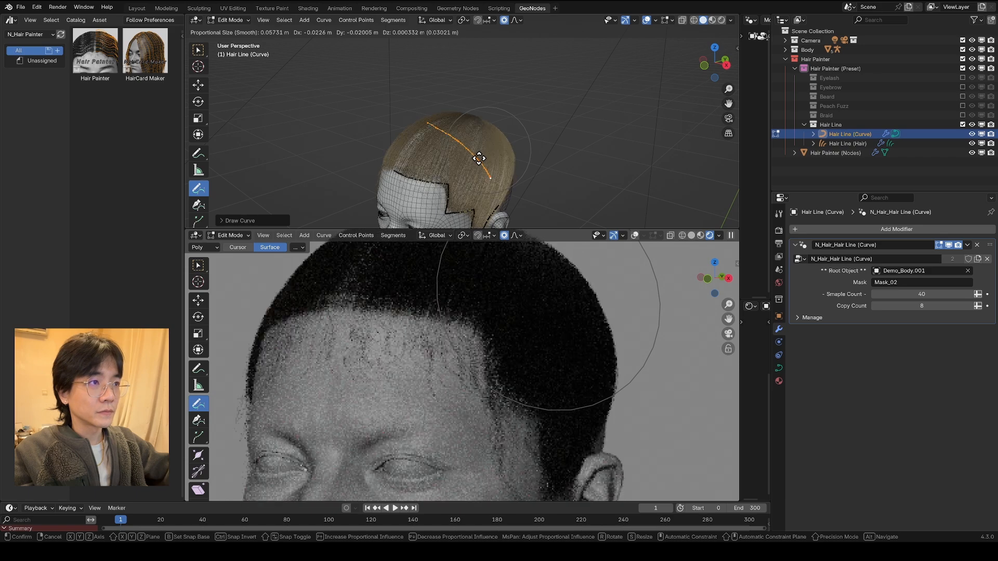
click(519, 157)
key(s)
click(524, 165)
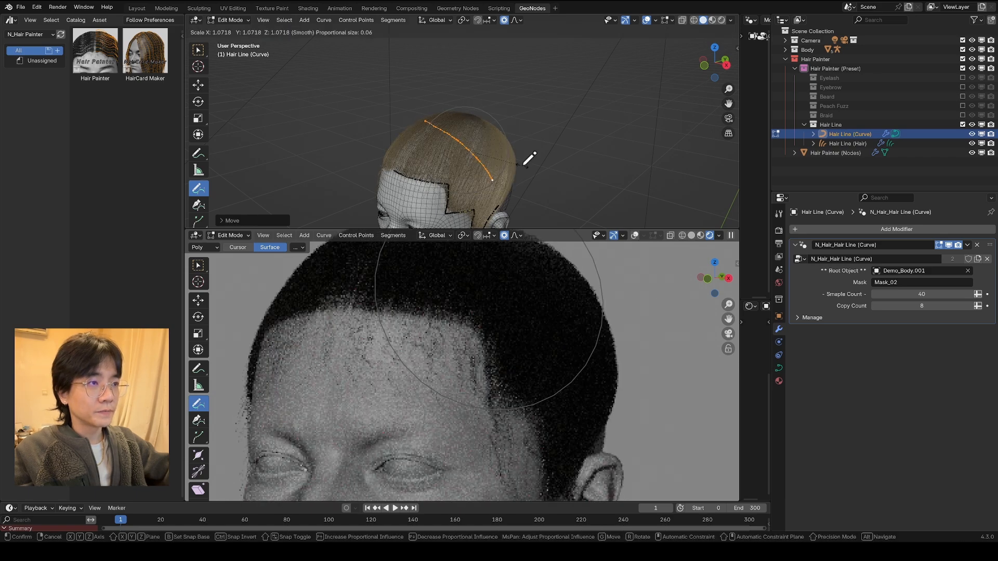
key(s)
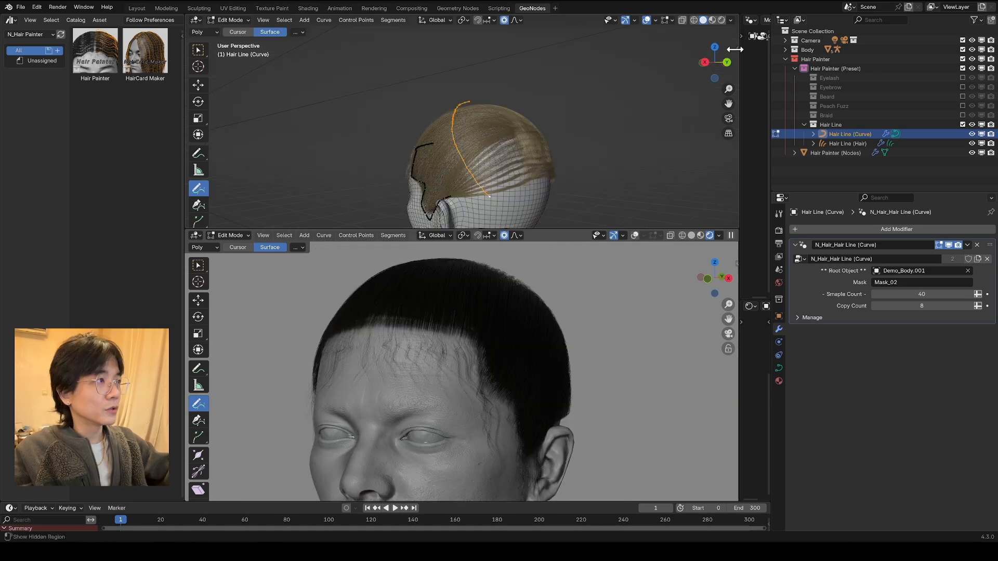
Step: Vary the scalp curve's Mean Radius and set it to 0.670
key(n)
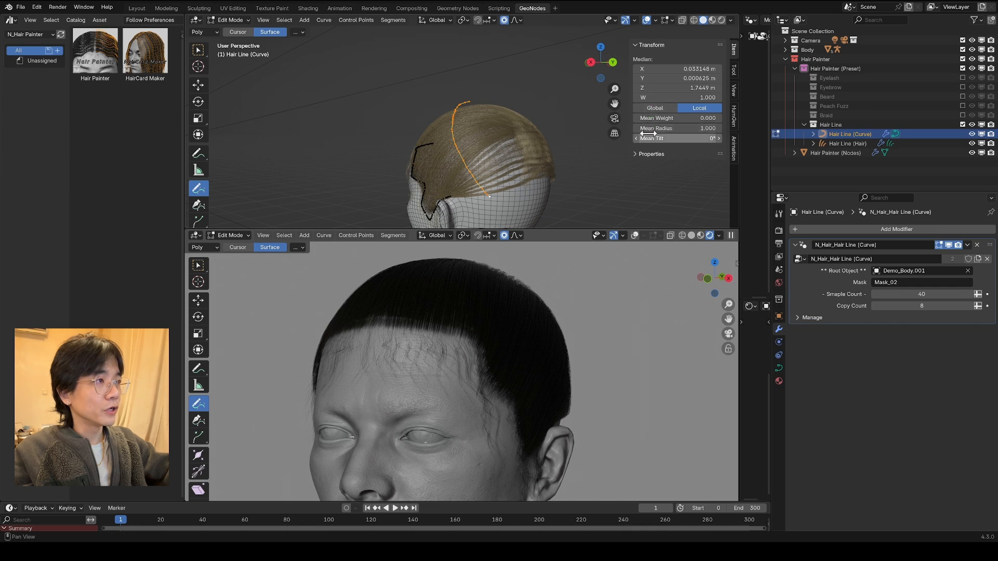
drag(681, 128, 683, 127)
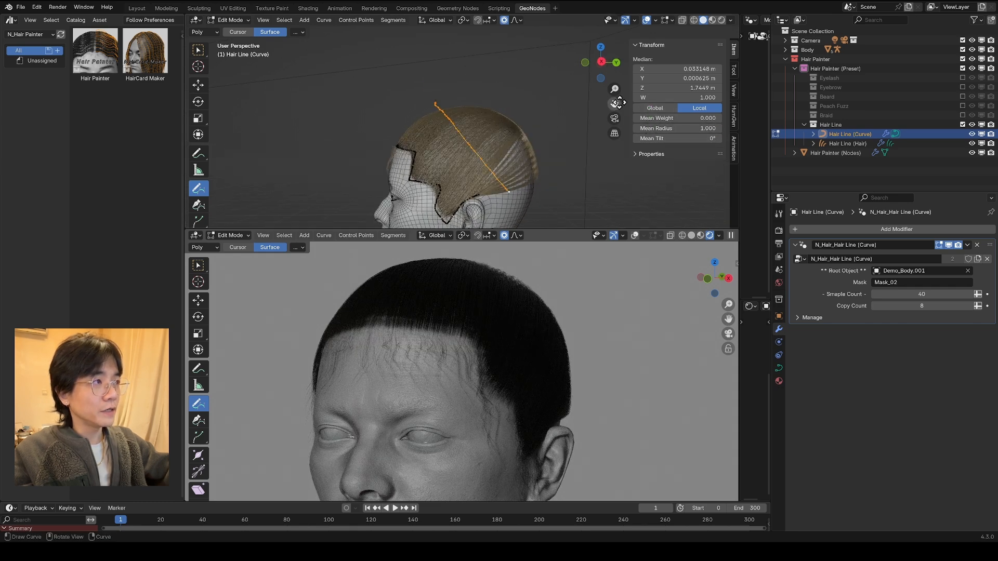
drag(681, 128, 671, 128)
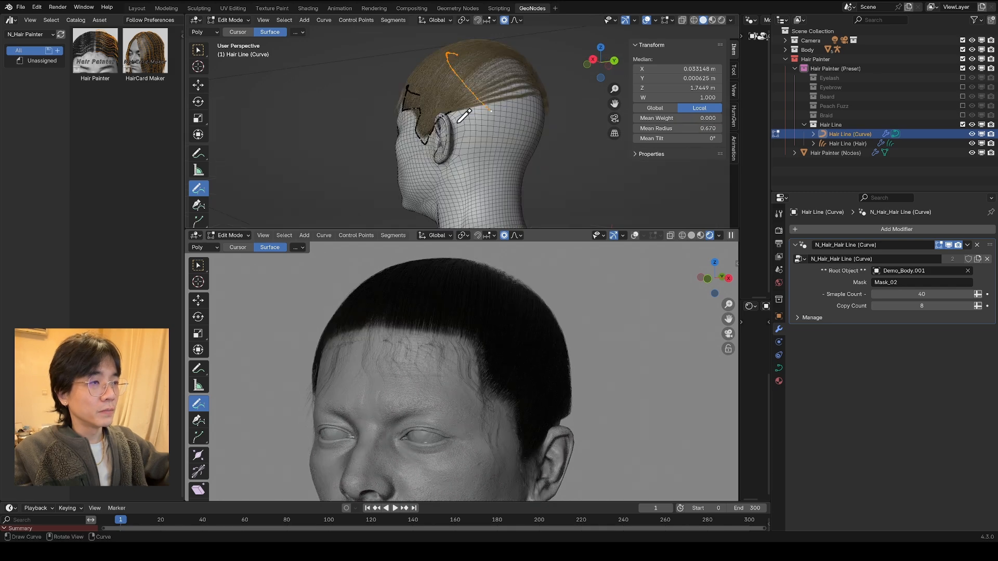
Step: Draw a rear hairline from behind the ear to the nape with a short end curve above it, and adjust a point near the ear
middle_drag(508, 191, 456, 165)
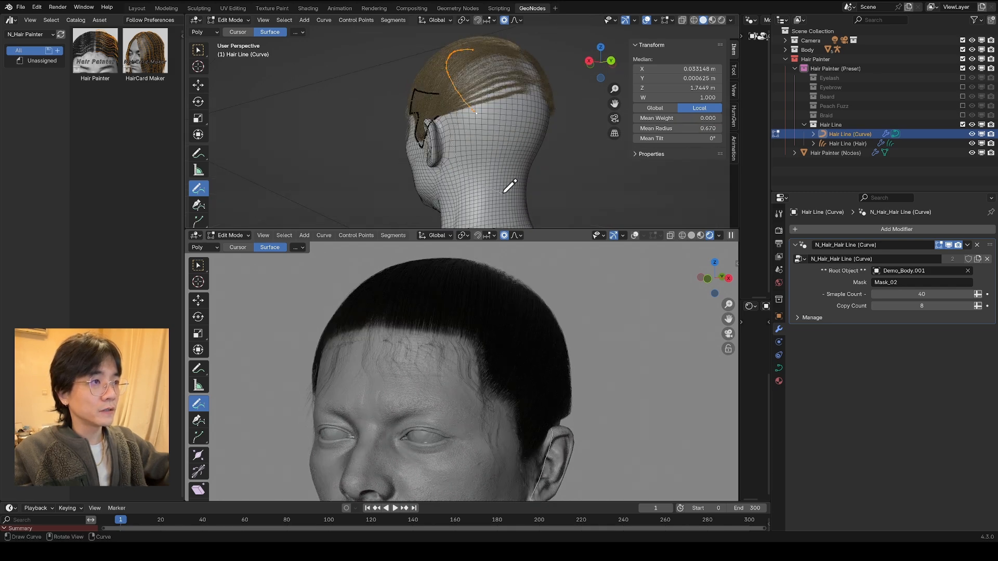
drag(514, 189, 517, 189)
middle_drag(541, 103, 517, 95)
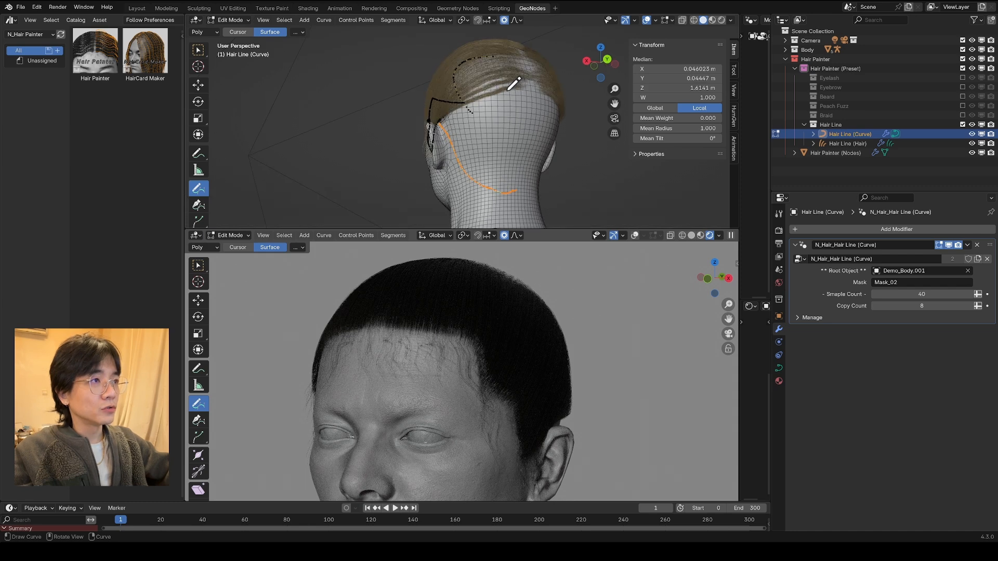
drag(543, 105, 529, 103)
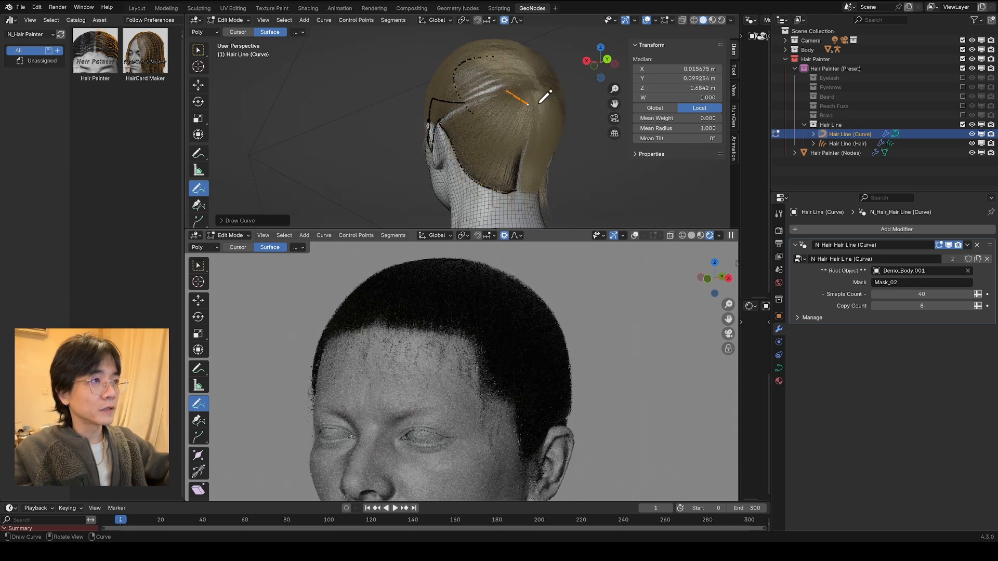
key(g)
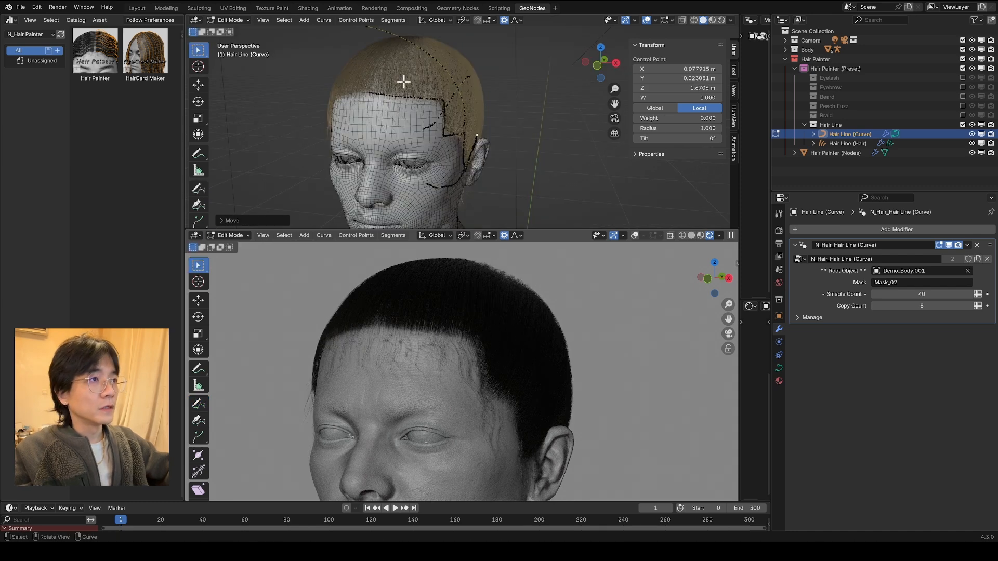
Step: Select the whole front hairline curve, set its Mean Radius to 1.140 and reshape its points around the forehead and temple
middle_drag(404, 82, 385, 112)
middle_drag(434, 54, 490, 122)
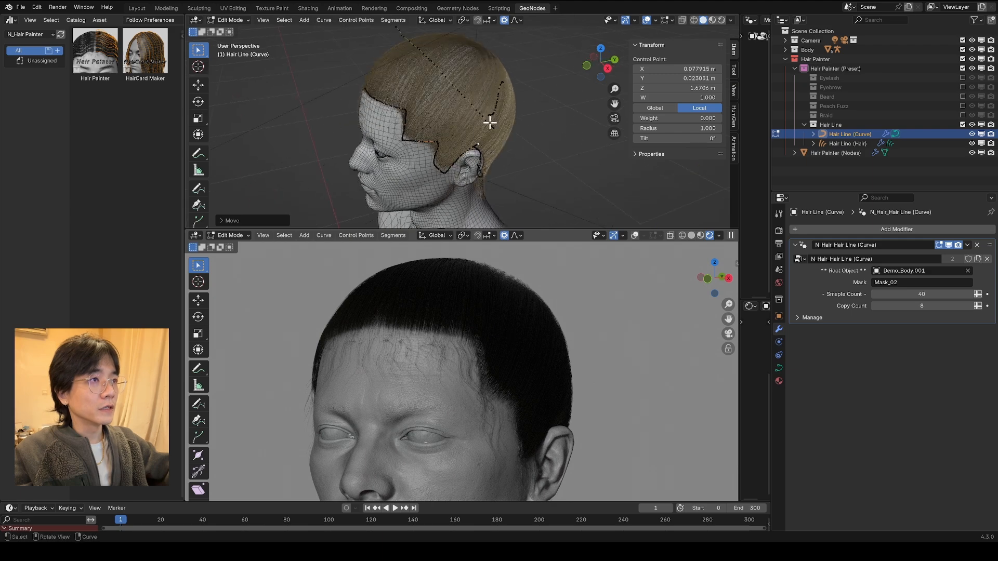
click(439, 69)
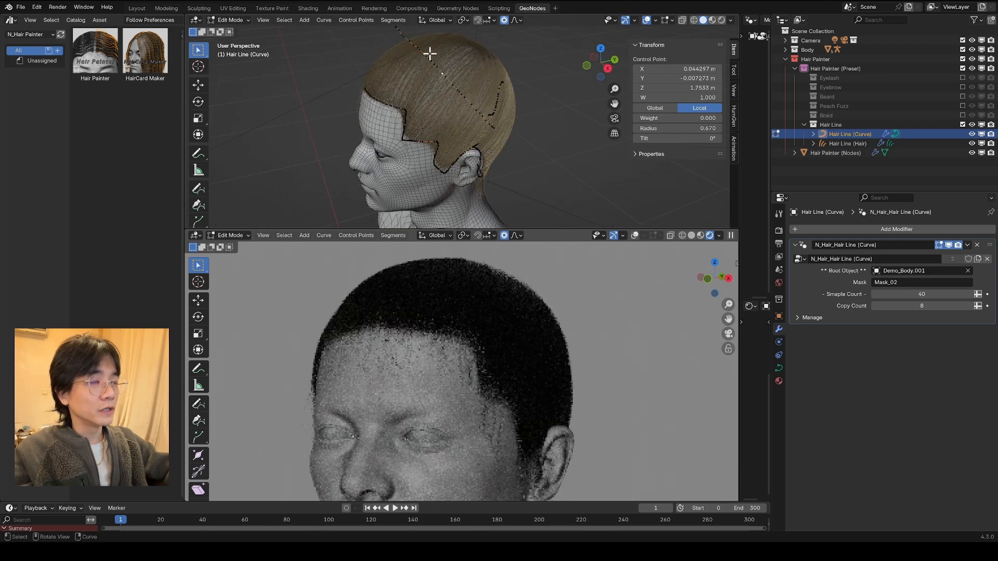
middle_drag(332, 112, 425, 113)
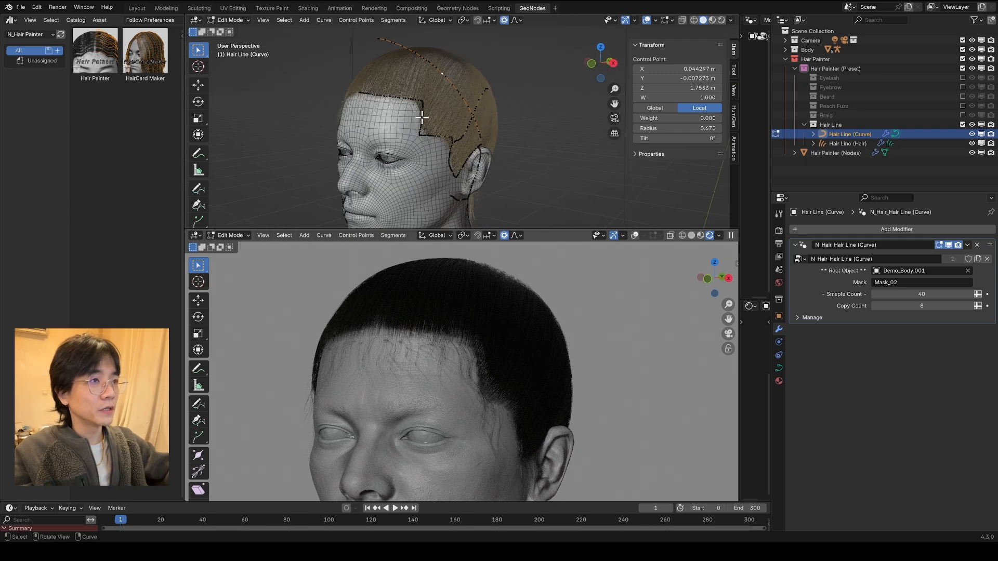
click(422, 116)
key(l)
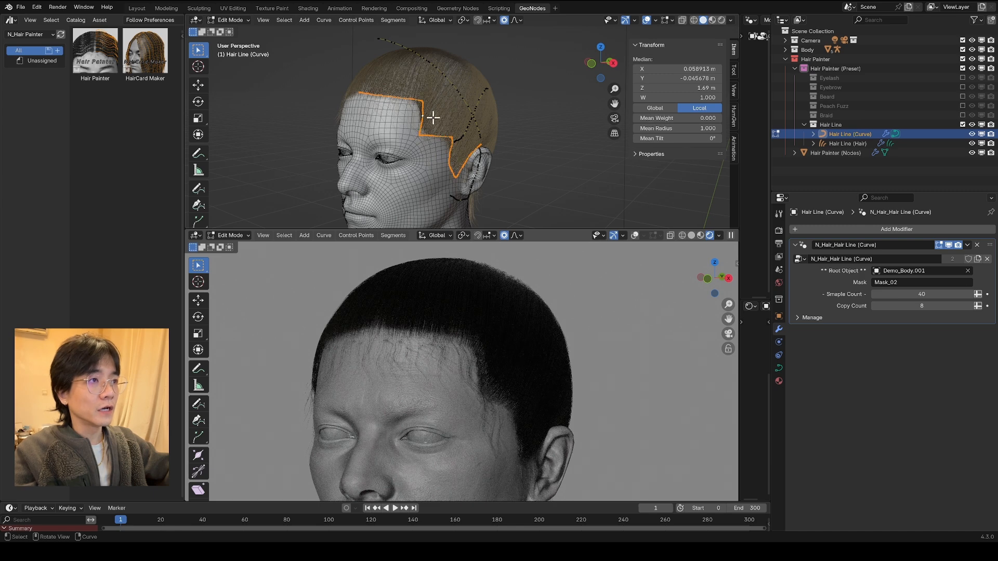
middle_drag(433, 118, 468, 120)
mouse_move(697, 128)
mouse_down()
mouse_move(651, 128)
mouse_move(691, 129)
mouse_up()
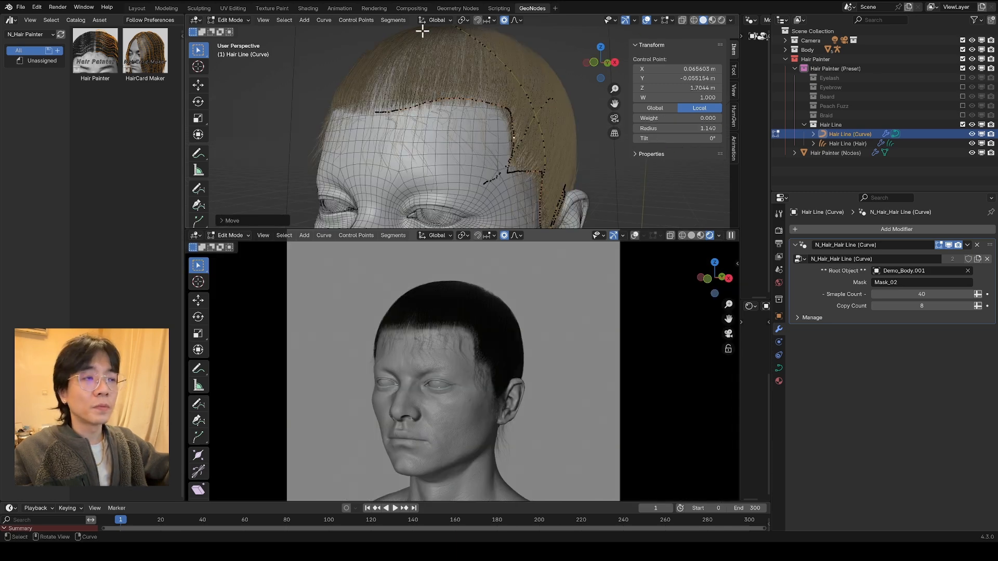
scroll(458, 317, up, 2)
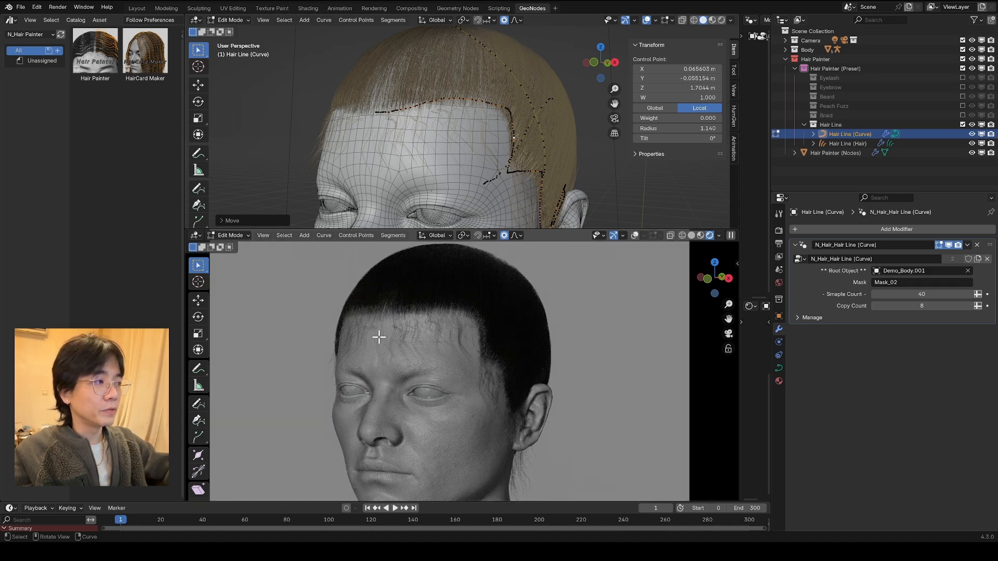
Step: Toggle Main Hair off and back on in the Hair Line (Hair) modifier, and open its Baby Hair settings
click(857, 144)
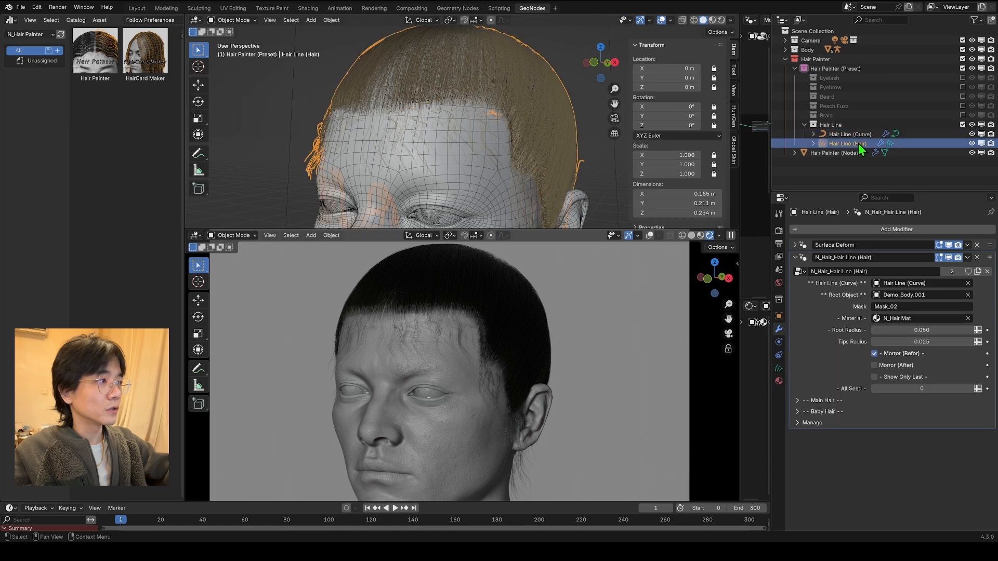
click(803, 401)
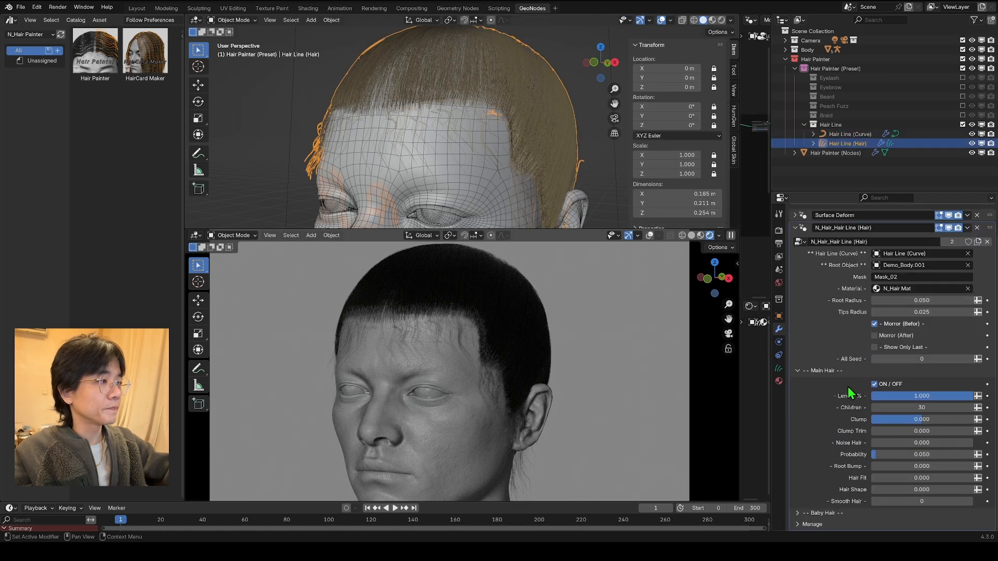
click(875, 385)
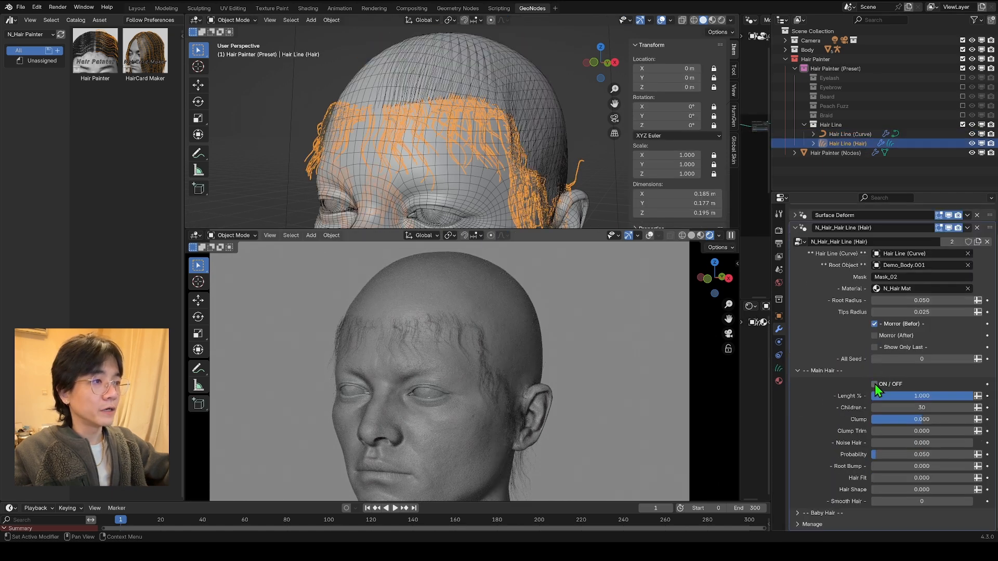
click(875, 385)
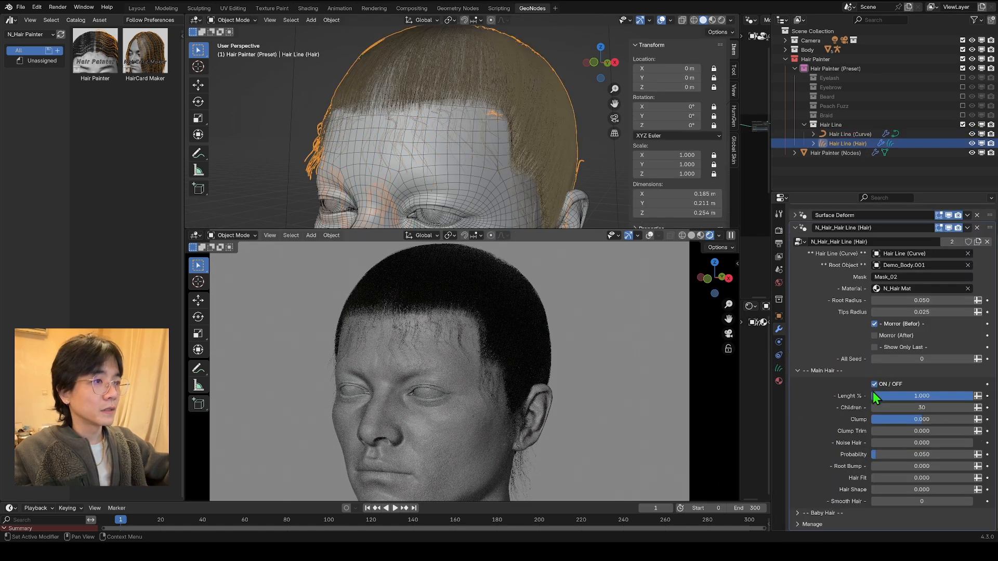
click(798, 513)
scroll(861, 459, down, 5)
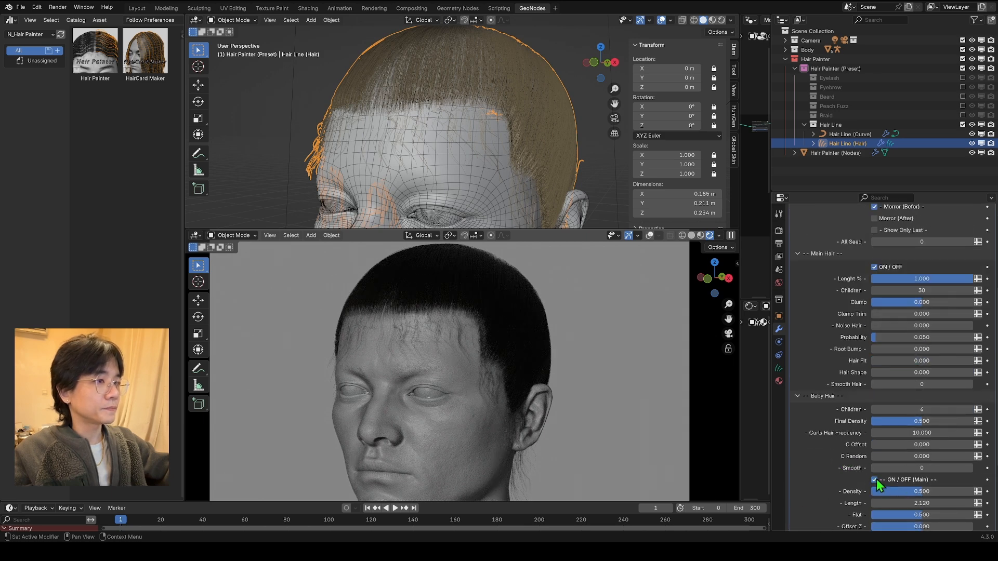
Step: Turn off Main Hair and the Extra baby hairs in the Hair Line (Hair) modifier, leaving only the Main baby hairs on
click(875, 480)
click(875, 479)
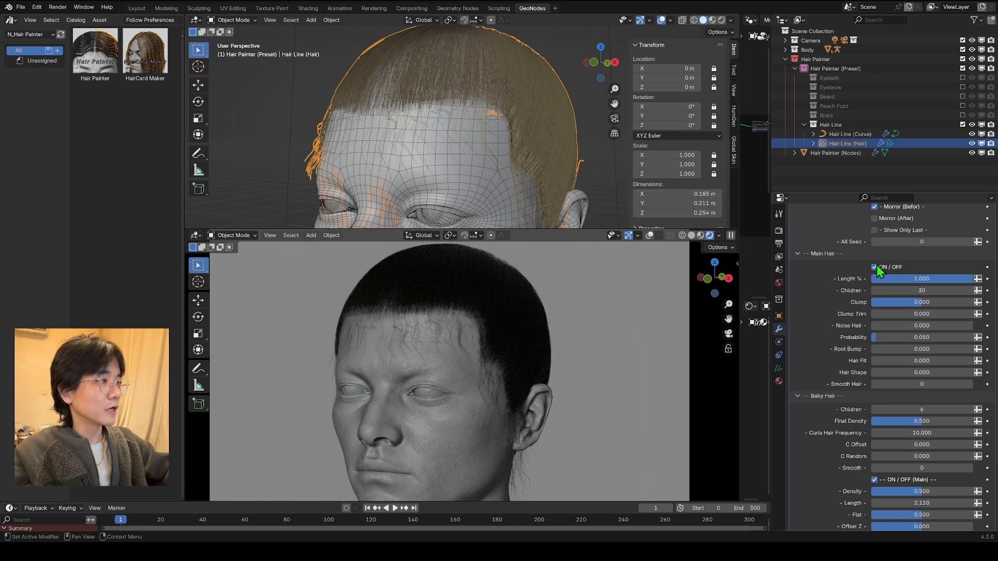
click(875, 266)
scroll(888, 506, down, 4)
click(875, 485)
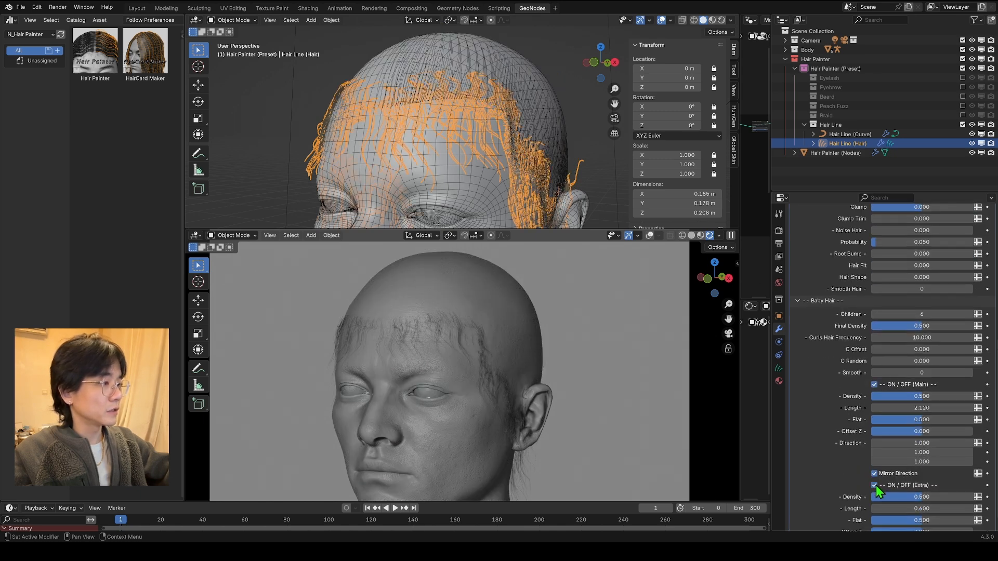
click(875, 485)
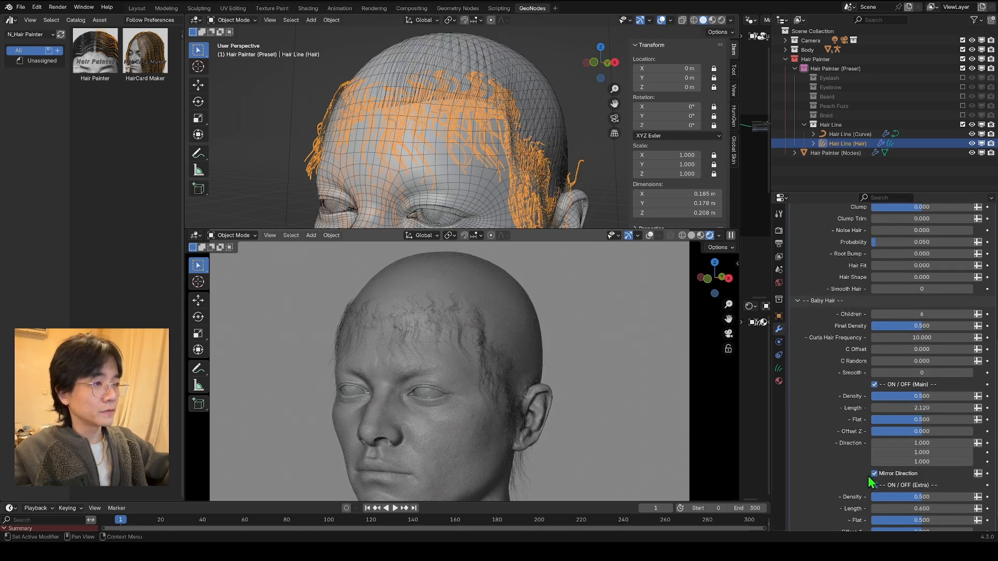
Step: Try a Final Density of 1.000 and a different Curls Hair Frequency for the baby hair, cancelling both changes
scroll(904, 405, up, 1)
drag(919, 345, 956, 345)
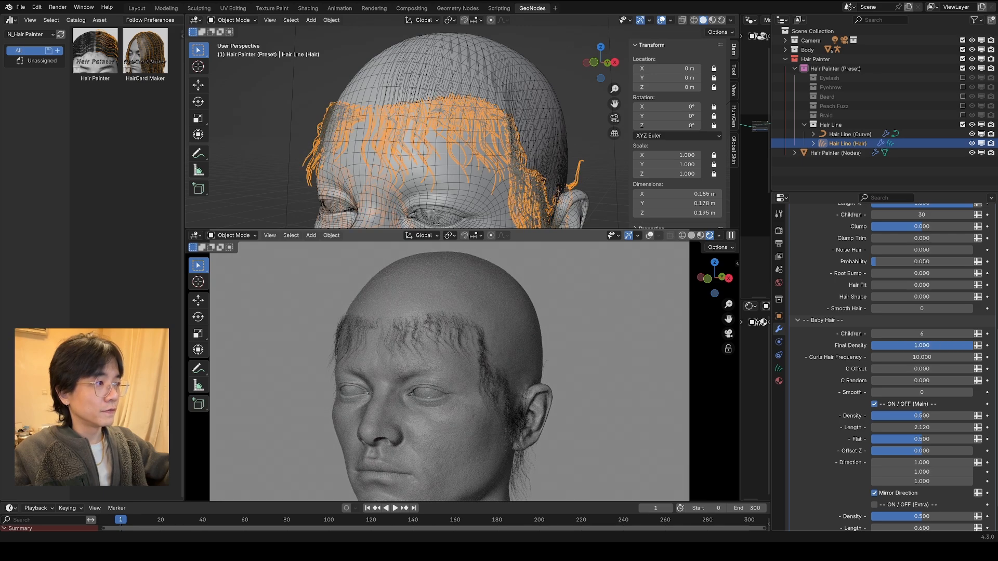
right_click(975, 348)
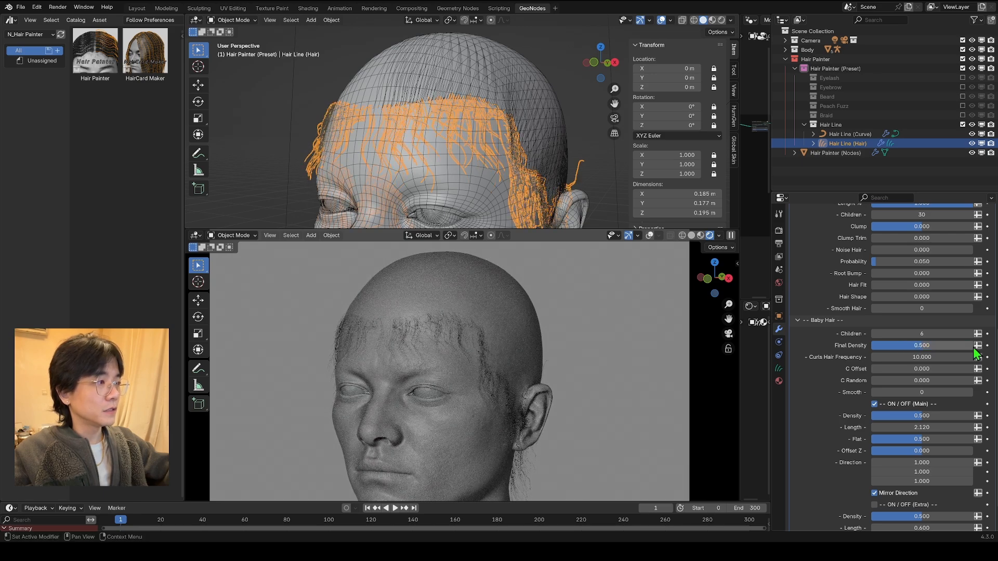
drag(931, 357, 971, 400)
right_click(935, 357)
Step: Set the main baby hairs' Flat to 1.000 and Offset Z to 0.244, and inspect the hairline around the forehead and temple
scroll(922, 364, down, 1)
scroll(913, 411, down, 1)
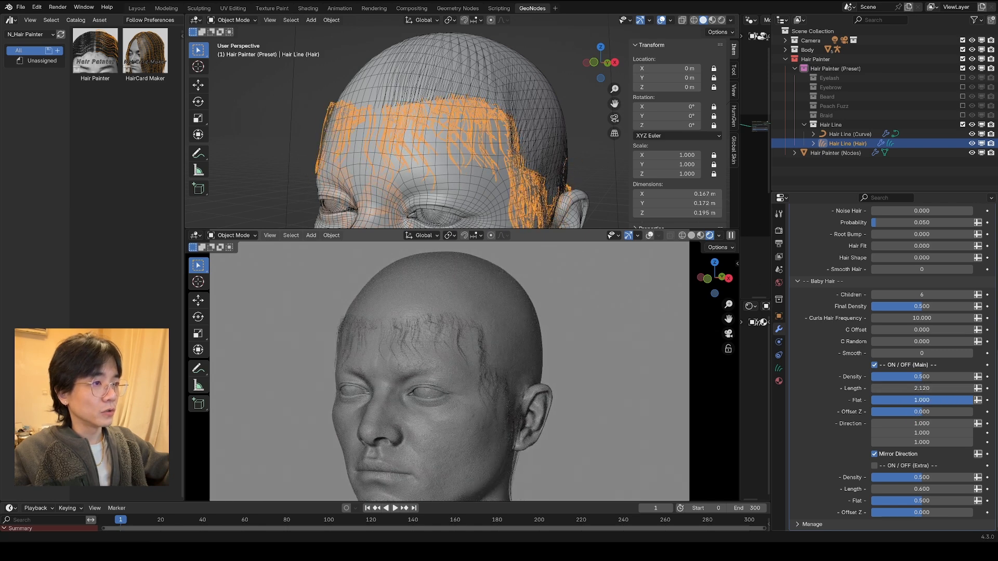
drag(916, 413, 929, 413)
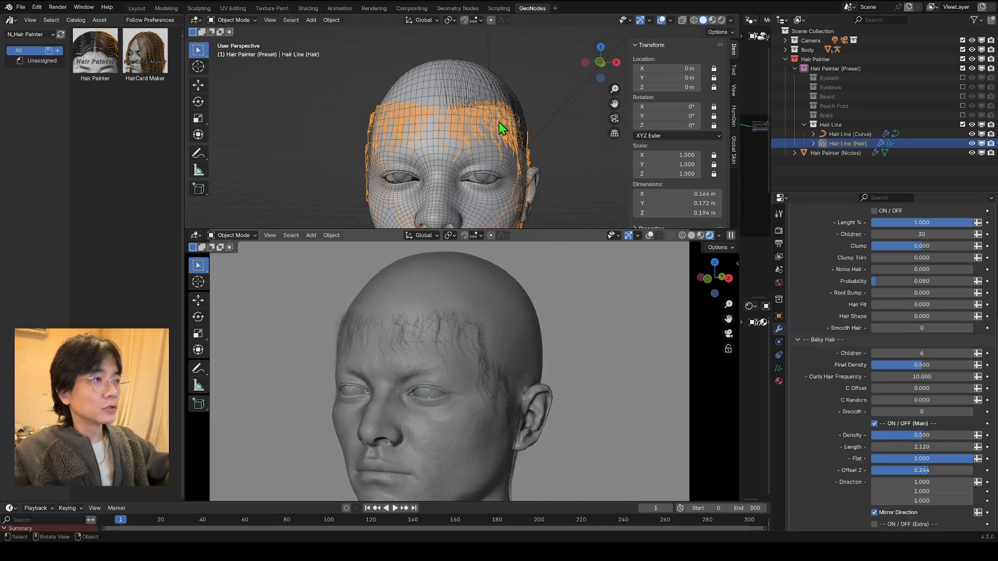
middle_drag(500, 125, 478, 140)
scroll(398, 223, up, 3)
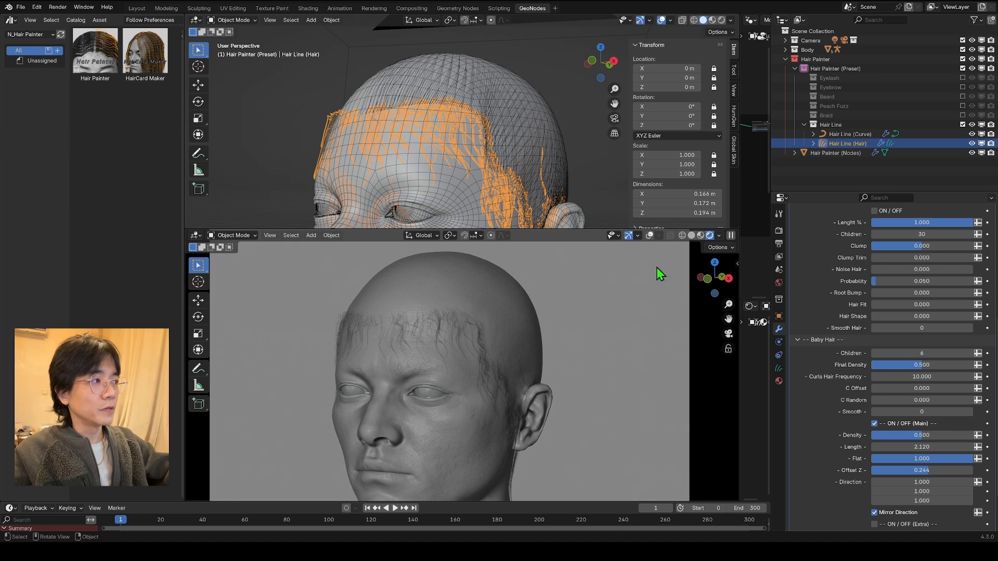
scroll(876, 307, up, 4)
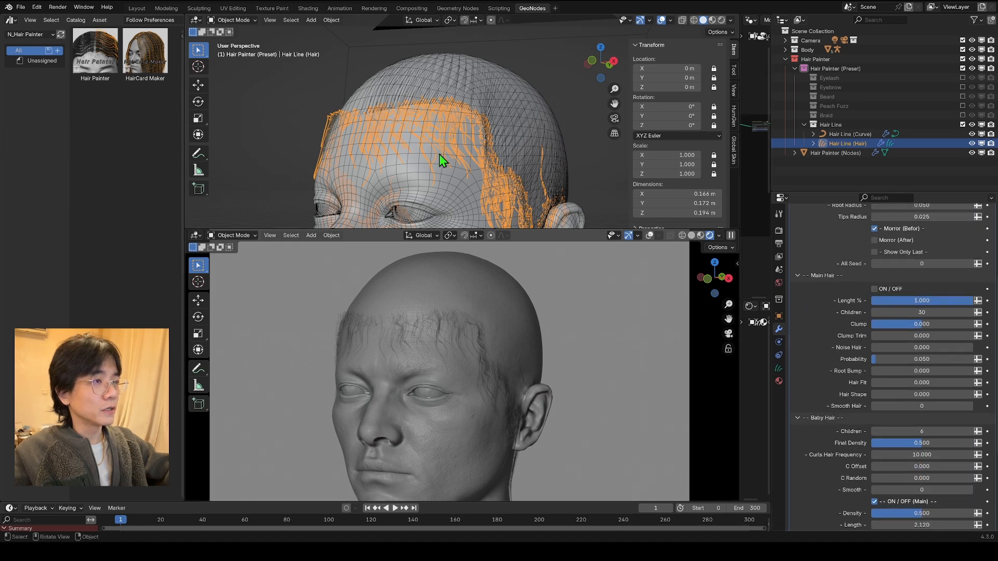
middle_drag(439, 154, 466, 163)
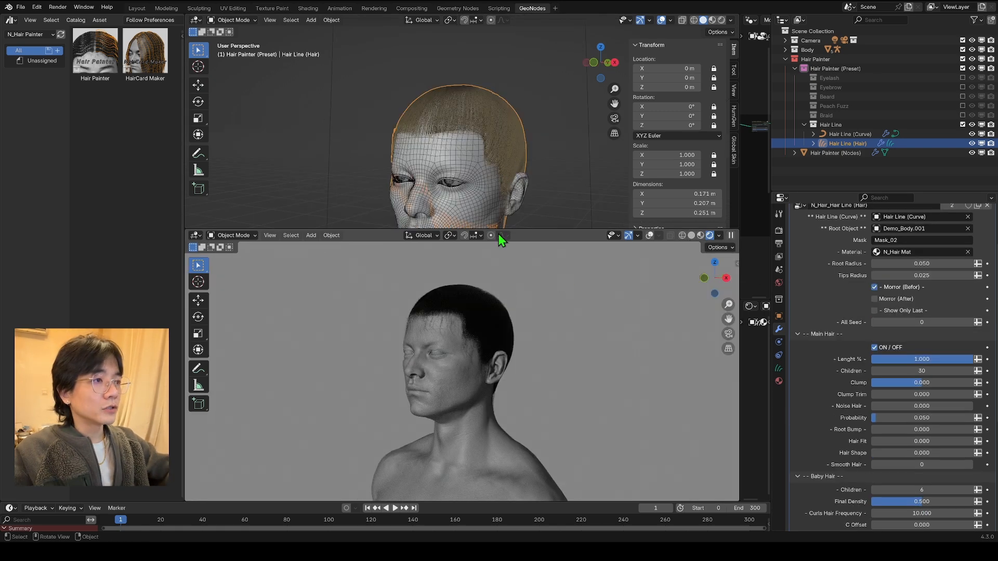
middle_drag(517, 186, 493, 176)
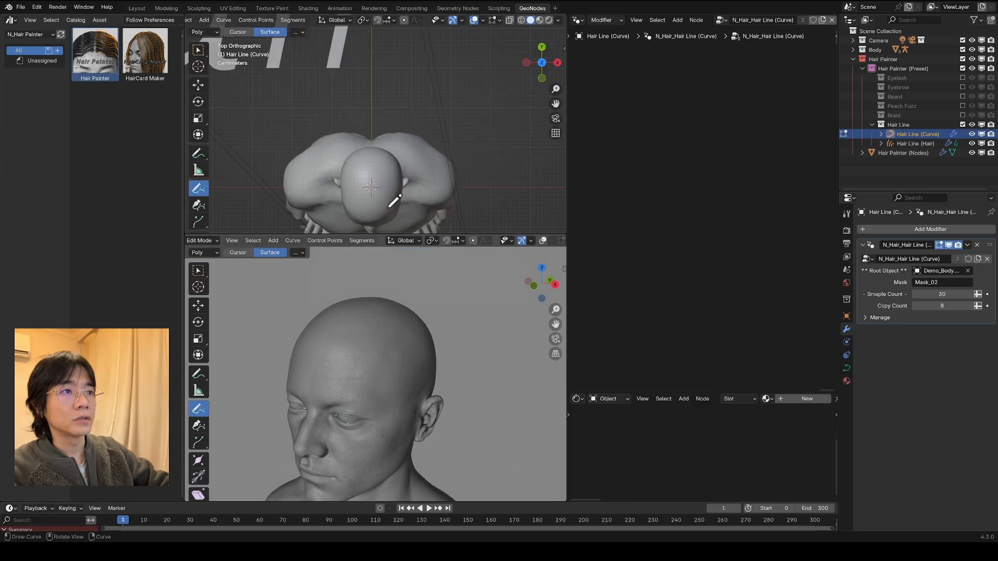
Step: Draw a Hair Line curve along the centre parting over the top of the head, and try a bowed curve beside it
scroll(415, 148, up, 5)
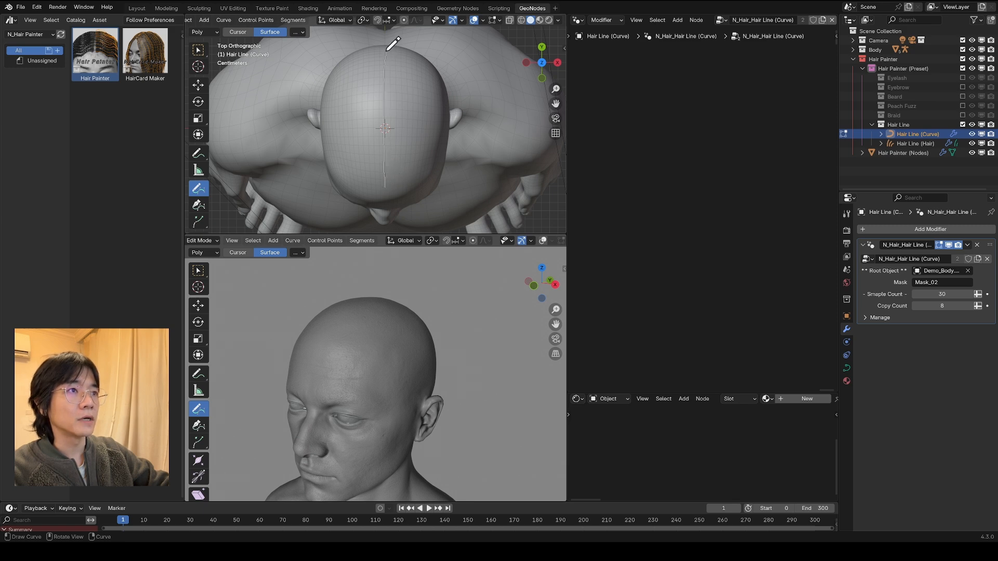
drag(385, 51, 385, 51)
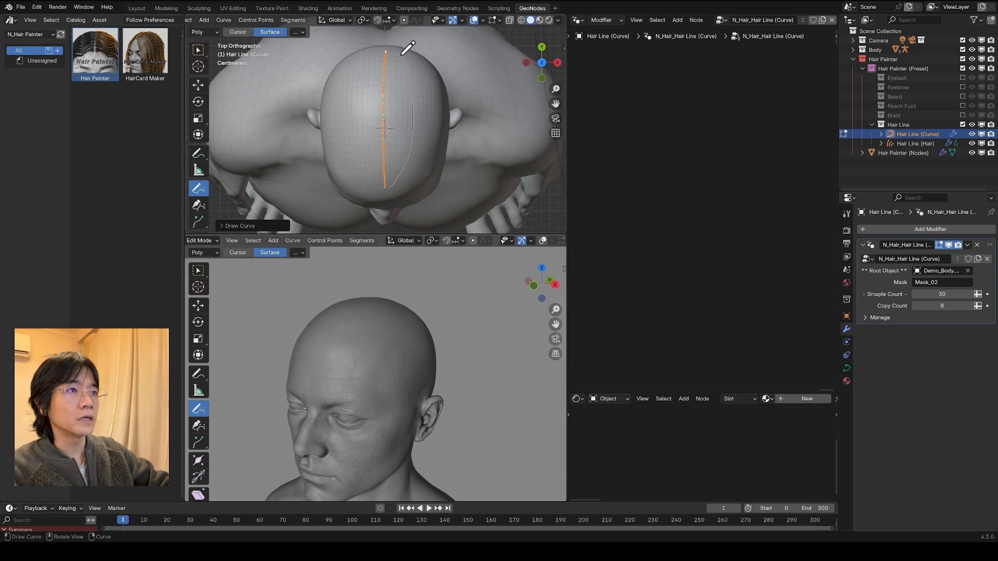
drag(400, 49, 400, 50)
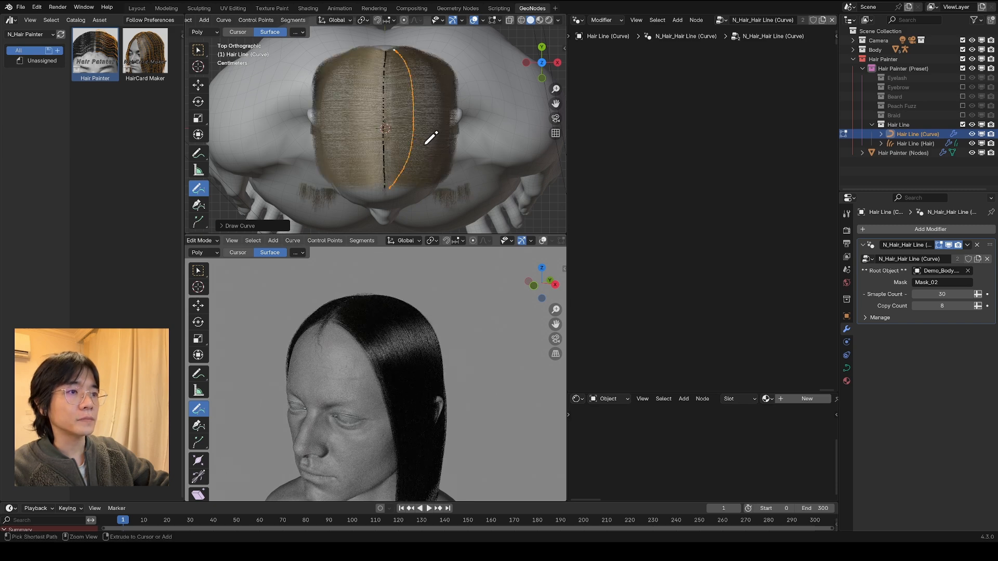
key(ctrl+z)
drag(395, 94, 404, 101)
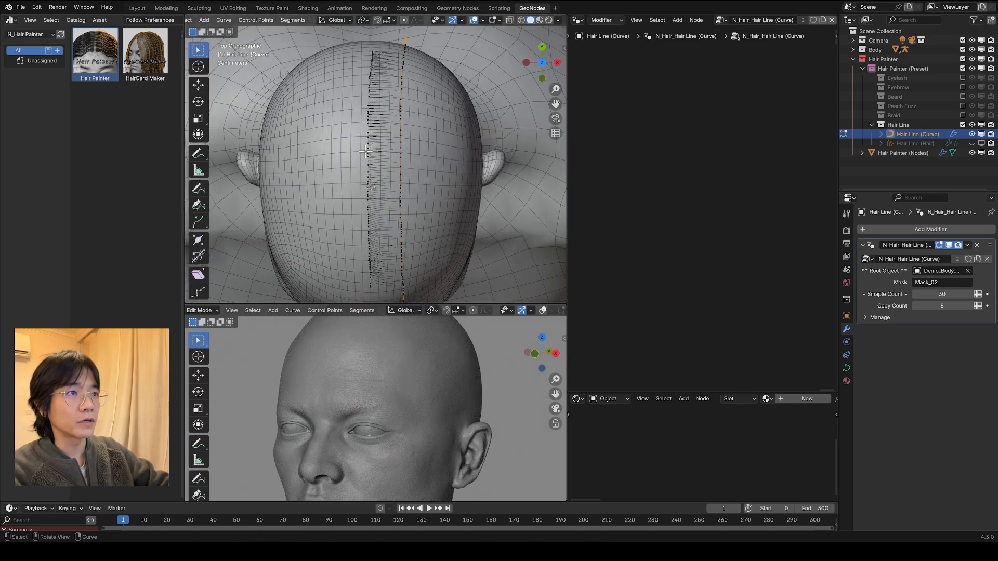
Step: Move the straight side curve outward from the centre parting in the top view
key(g)
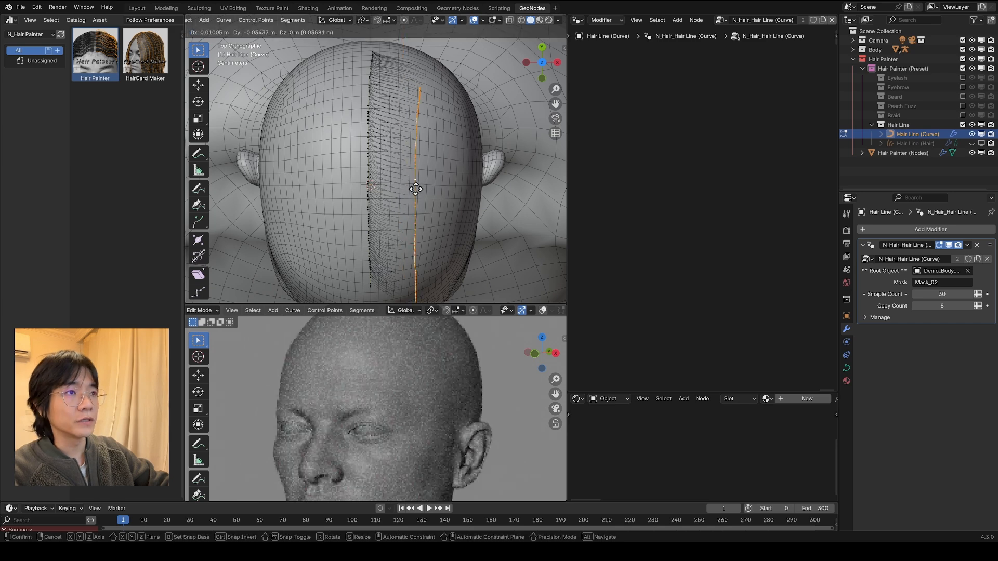
right_click(411, 143)
scroll(389, 193, down, 3)
key(g)
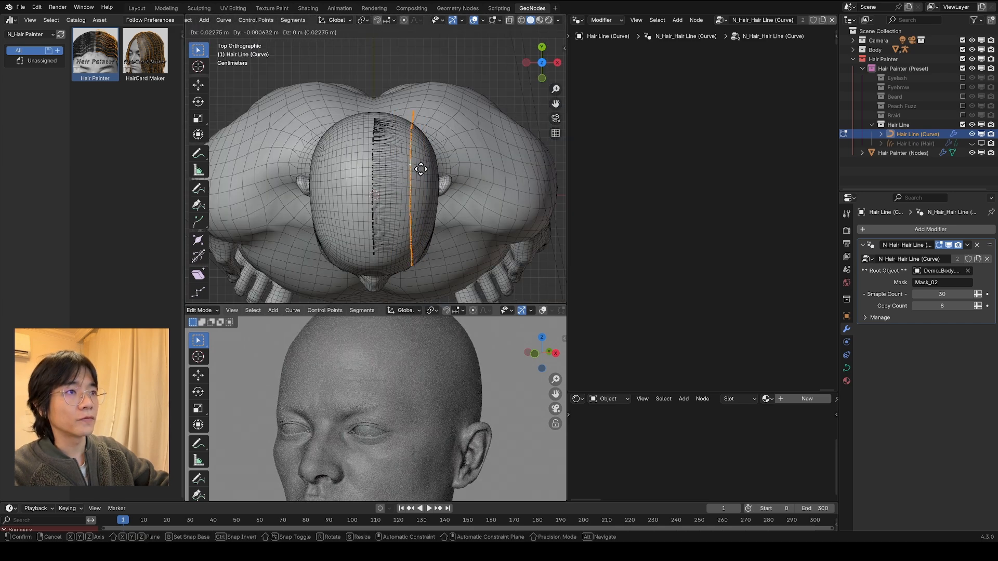
click(411, 167)
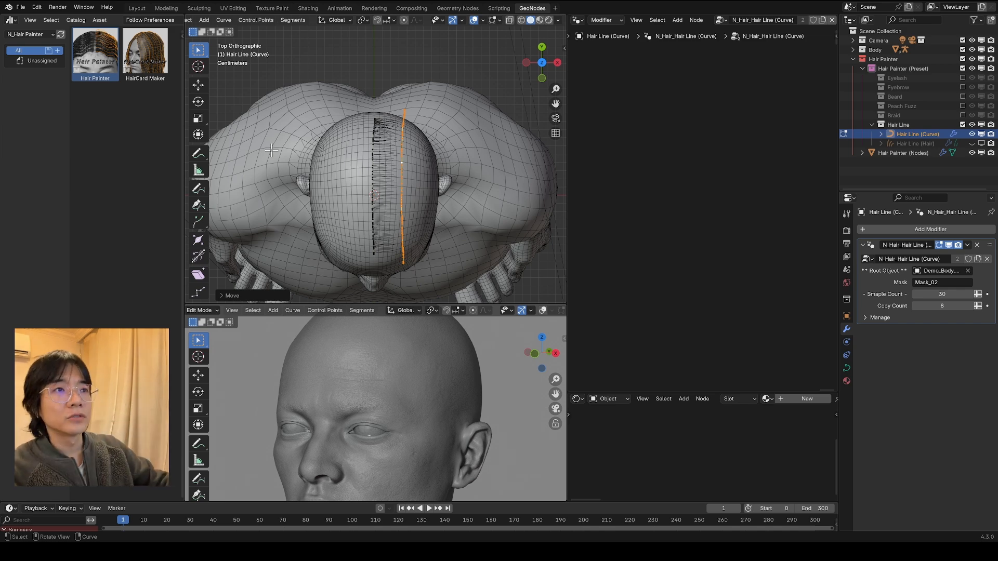
click(198, 188)
click(198, 50)
Step: Enable proportional editing and pull the side curve's rear end toward the parting, adjusting it further at the back of the head
scroll(485, 115, up, 3)
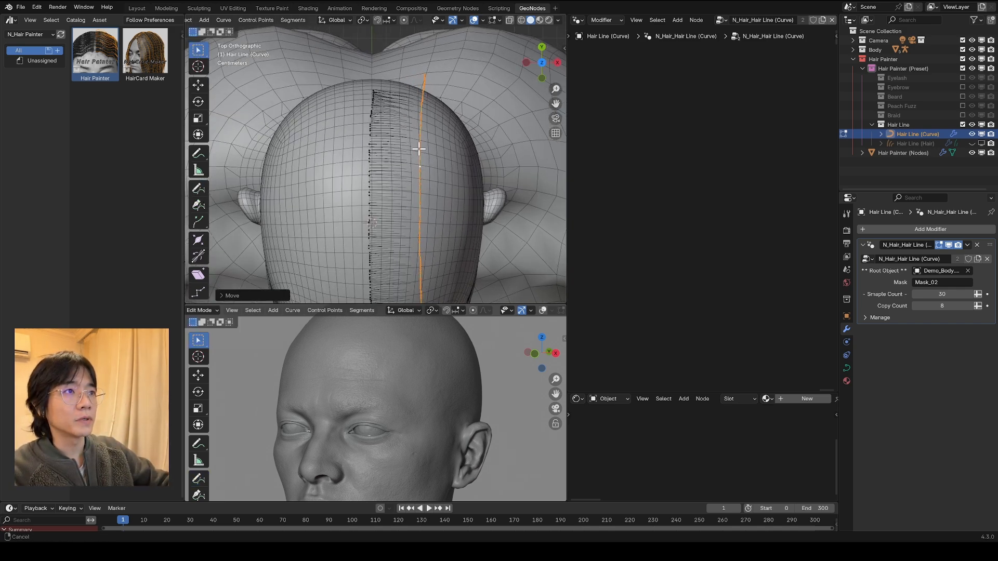
click(432, 75)
key(o)
key(g)
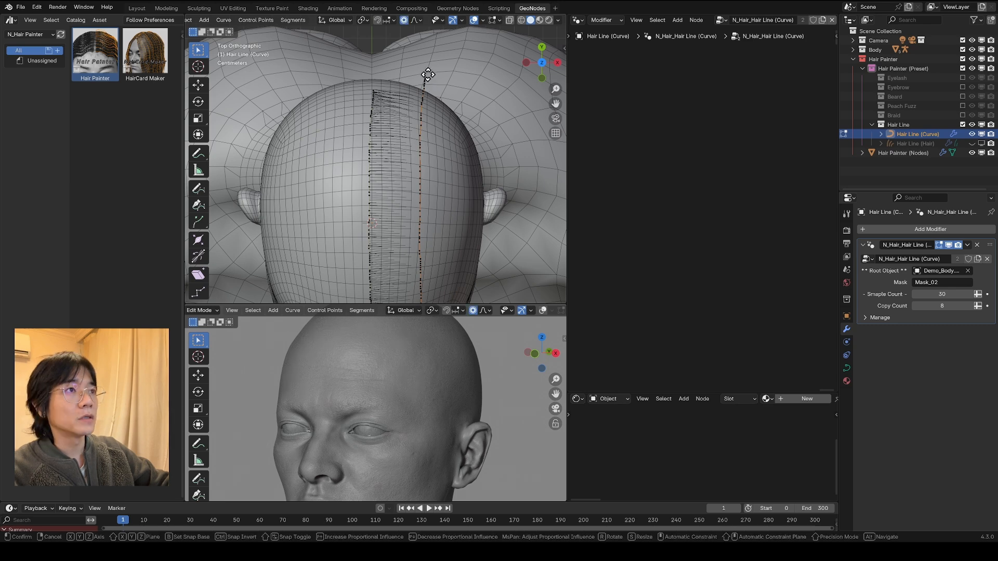
scroll(375, 69, down, 7)
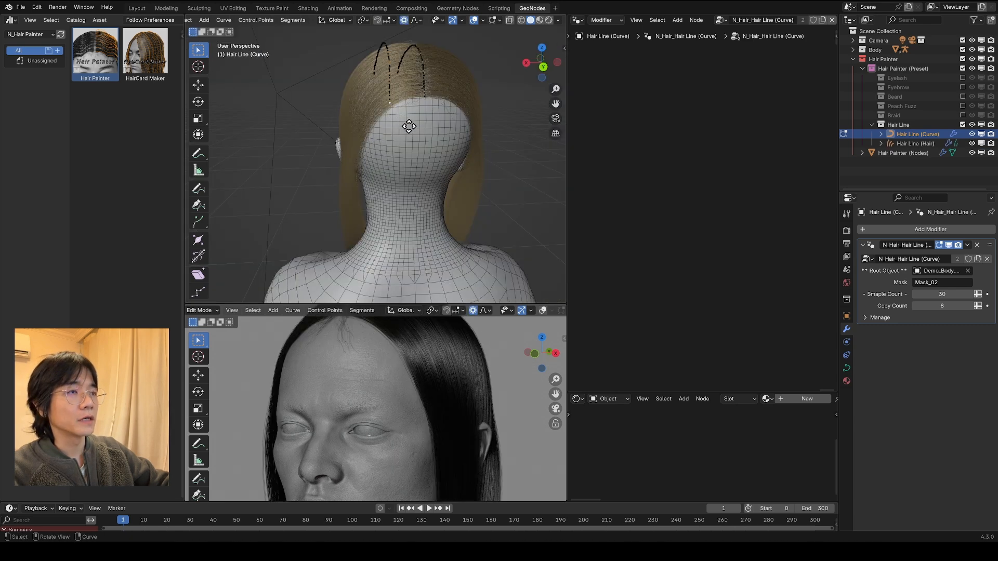
key(g)
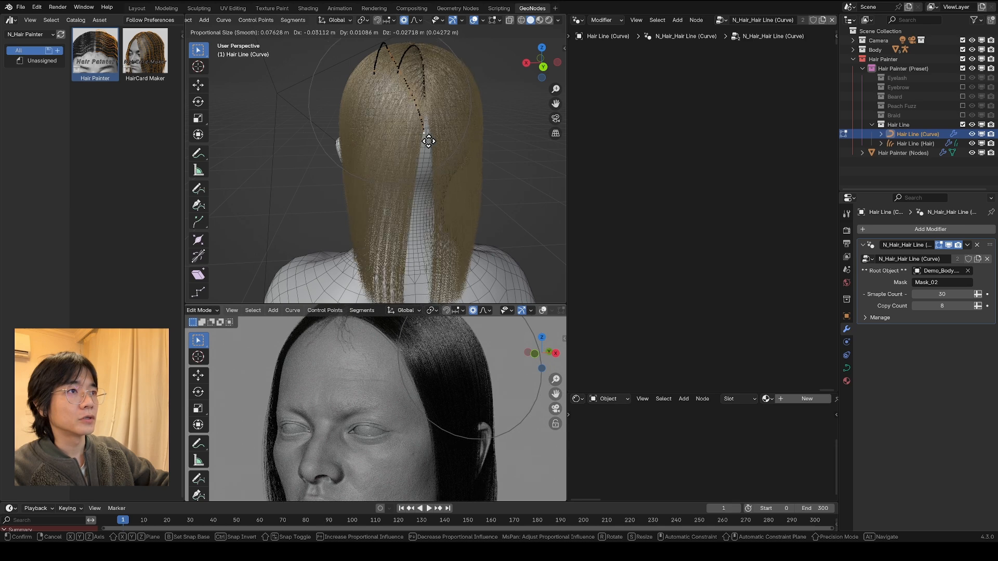
click(431, 142)
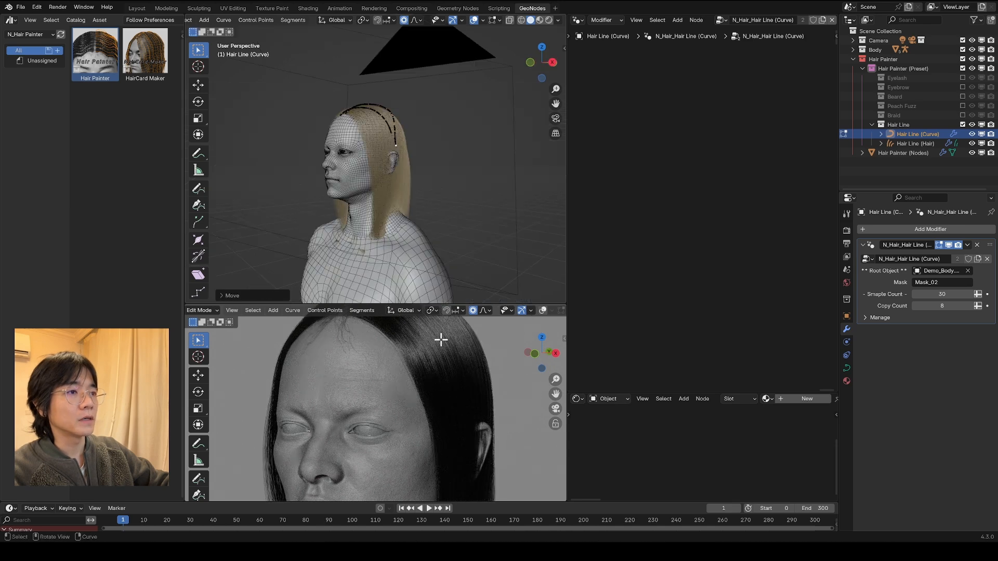
Step: Reposition the front end of the parting above the forehead with proportional editing, and return the curve to Object Mode
scroll(441, 339, down, 5)
middle_drag(442, 169, 447, 200)
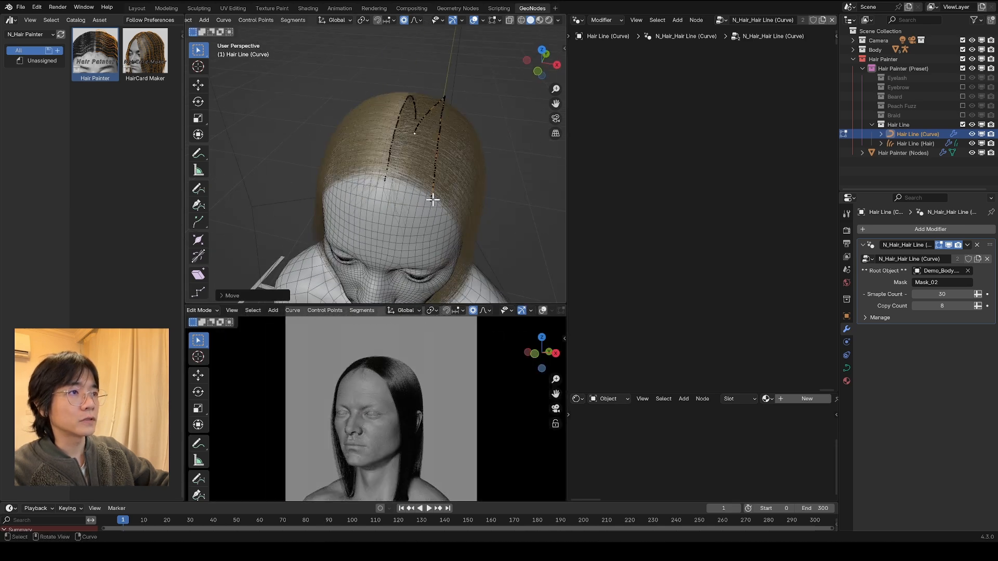
key(g)
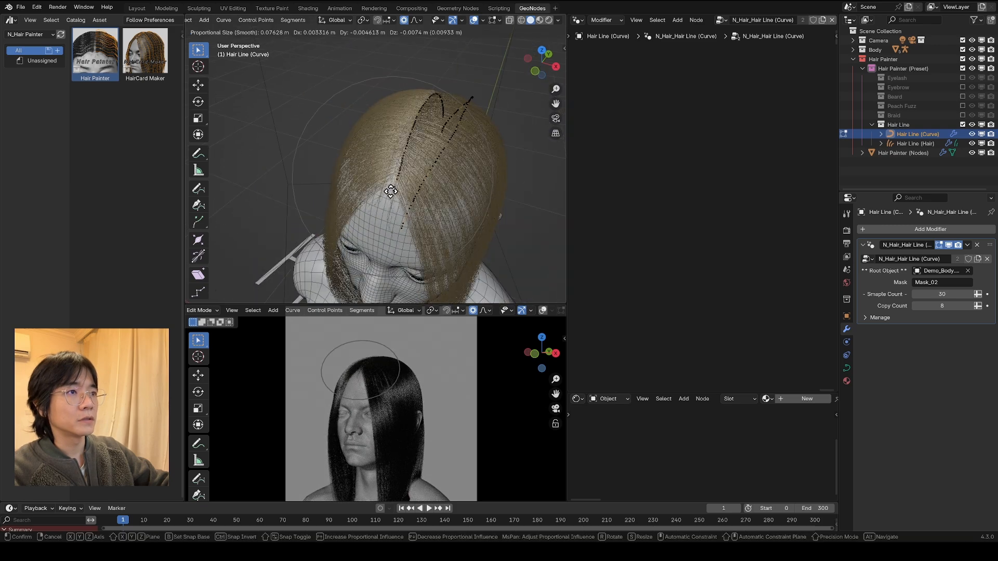
click(386, 195)
middle_drag(390, 212, 338, 171)
scroll(222, 21, up, 3)
click(223, 21)
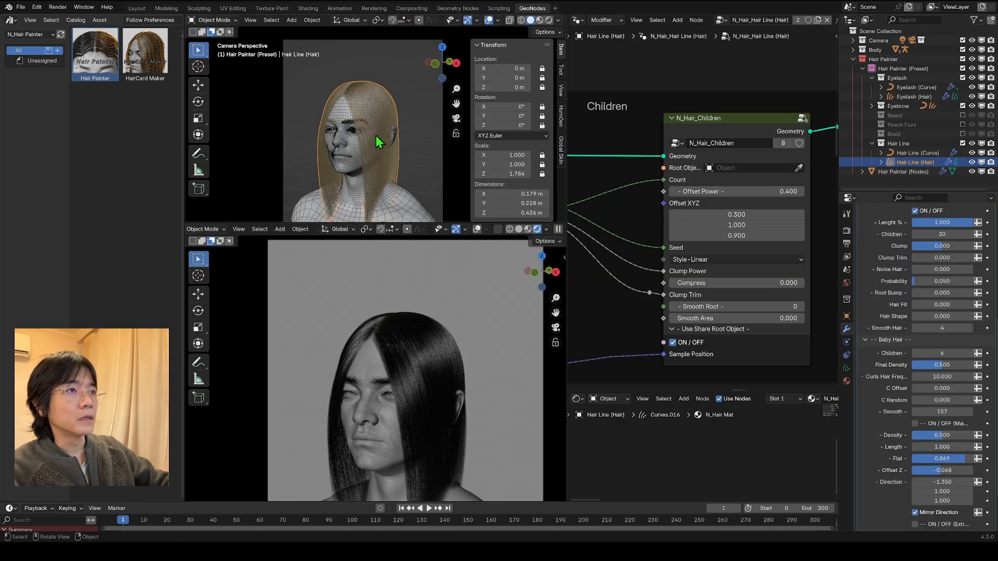
Step: Try the main hair's Length % in the Hair Line (Hair) modifier and set its Noise Hair to 1.000
scroll(370, 125, up, 5)
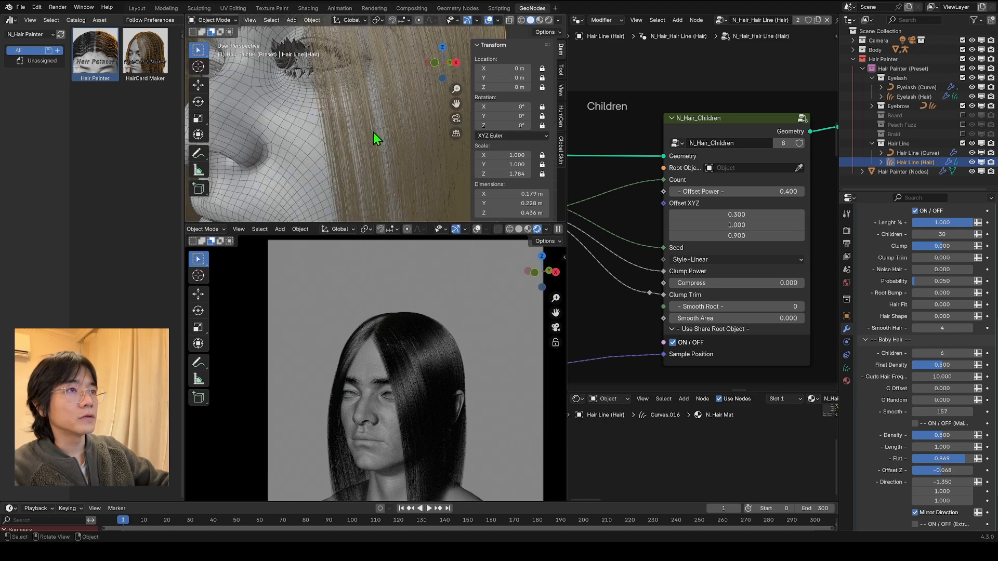
scroll(373, 132, down, 5)
scroll(325, 98, up, 3)
scroll(925, 312, up, 6)
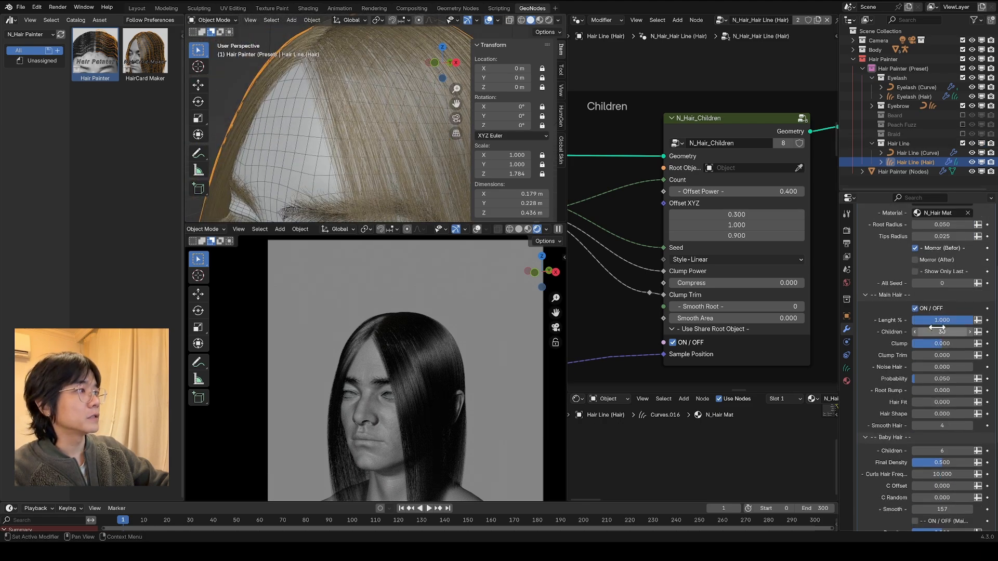
mouse_move(941, 359)
mouse_down()
mouse_move(920, 359)
mouse_move(944, 359)
mouse_up()
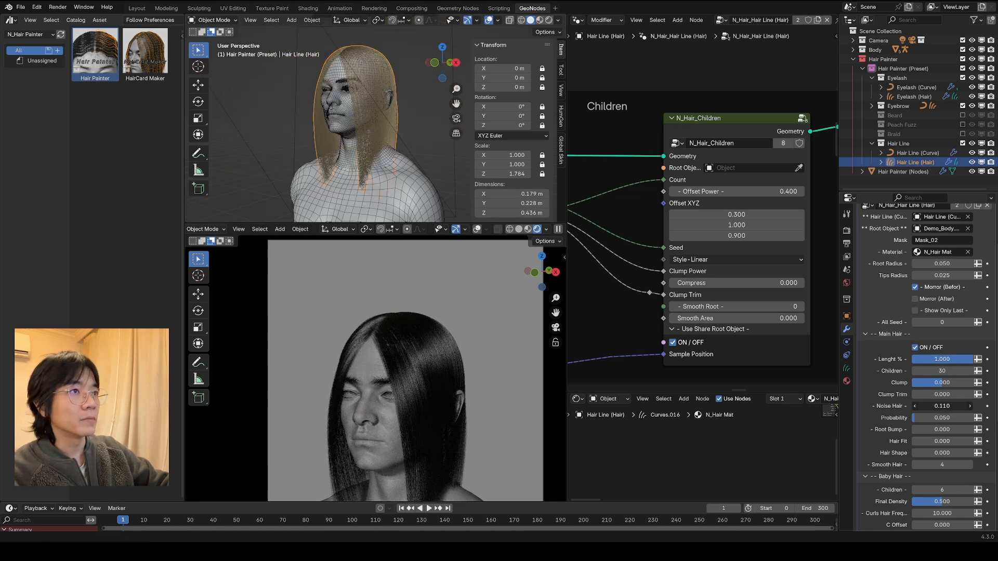
drag(942, 406, 967, 406)
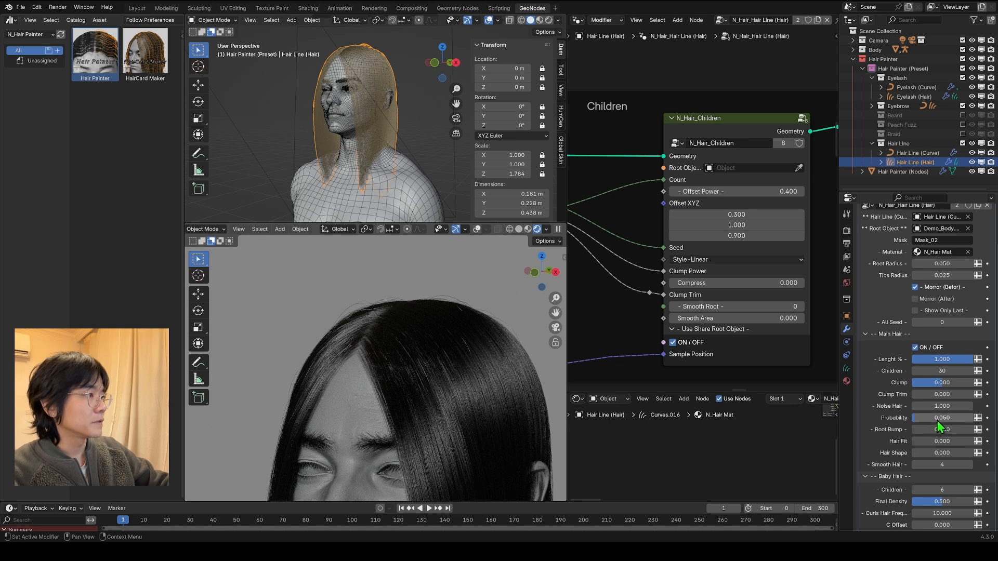
Step: Set the main hair's Root Bump to 0.190 and vary its Hair Fit to -0.250
drag(921, 431, 931, 431)
scroll(371, 103, up, 1)
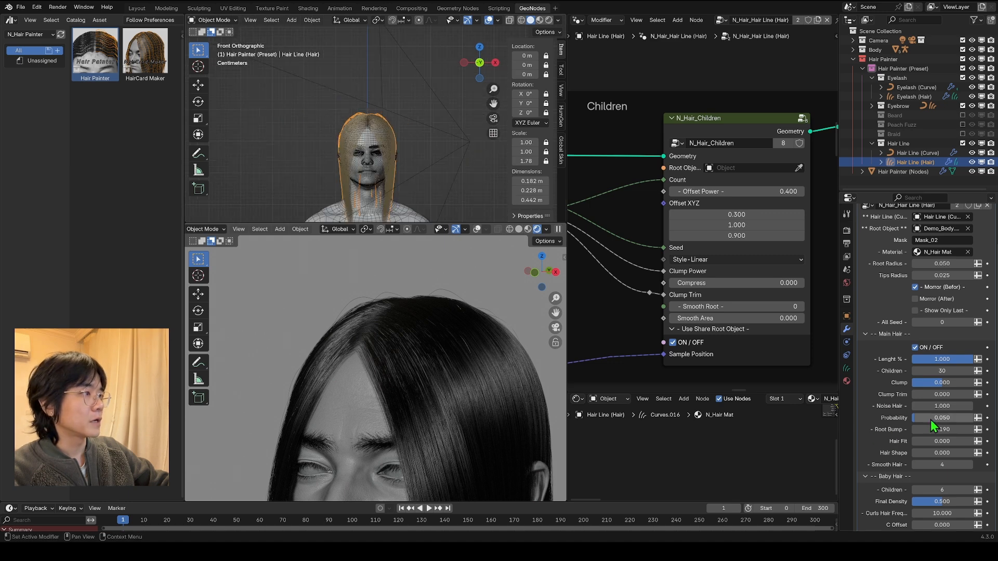
drag(942, 443, 942, 443)
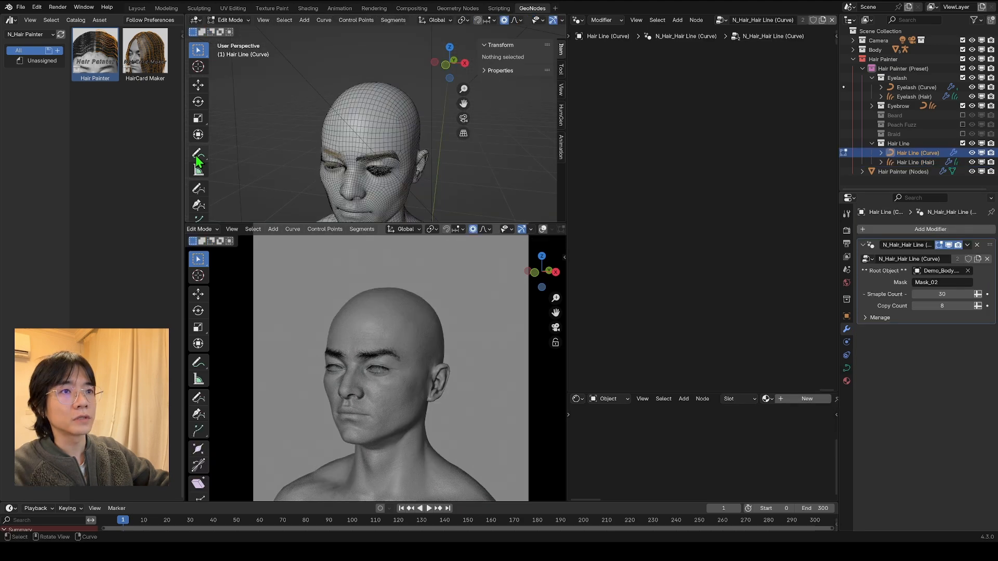
click(198, 154)
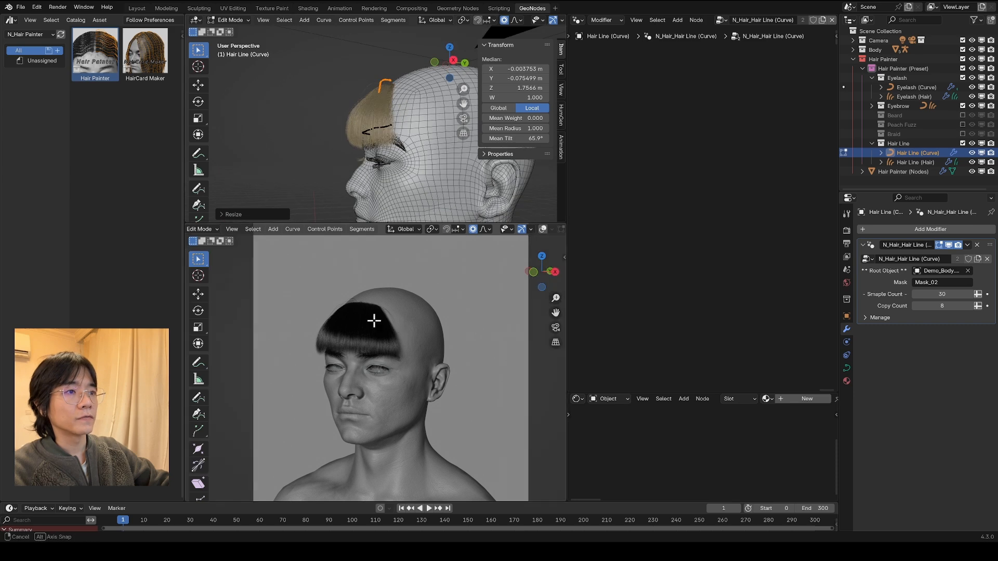
middle_drag(348, 276, 320, 318)
mouse_move(346, 370)
middle_down()
mouse_move(378, 331)
mouse_move(494, 347)
mouse_move(406, 352)
middle_up()
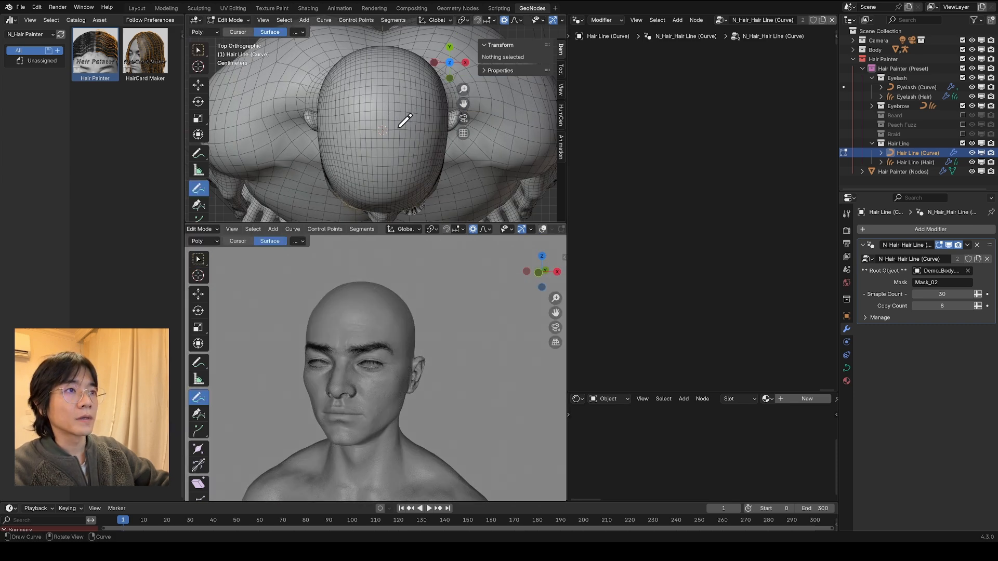
Step: Draw a tiny Hair Line curve as a point at the centre of the top of the head
scroll(405, 121, up, 4)
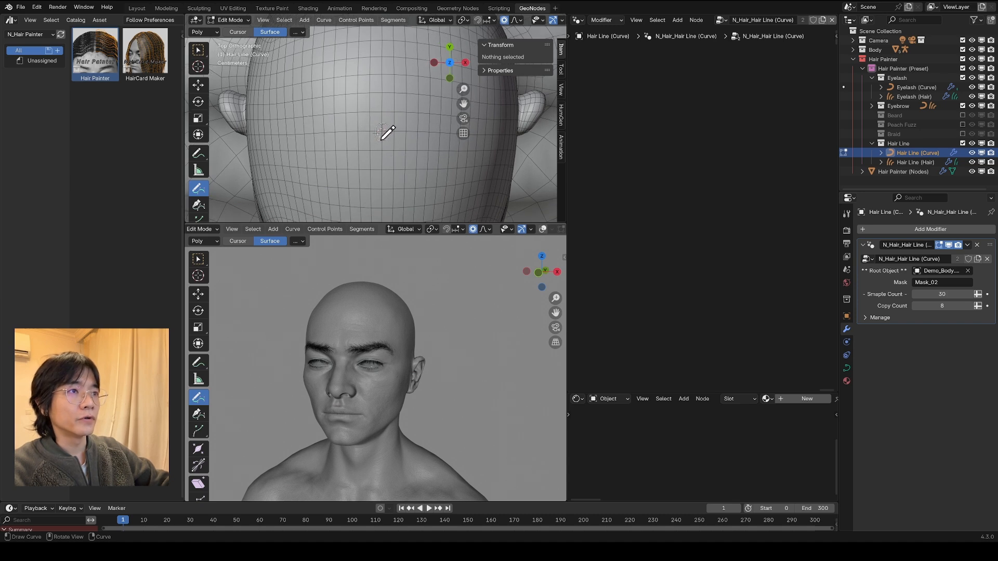
click(384, 131)
scroll(423, 113, down, 3)
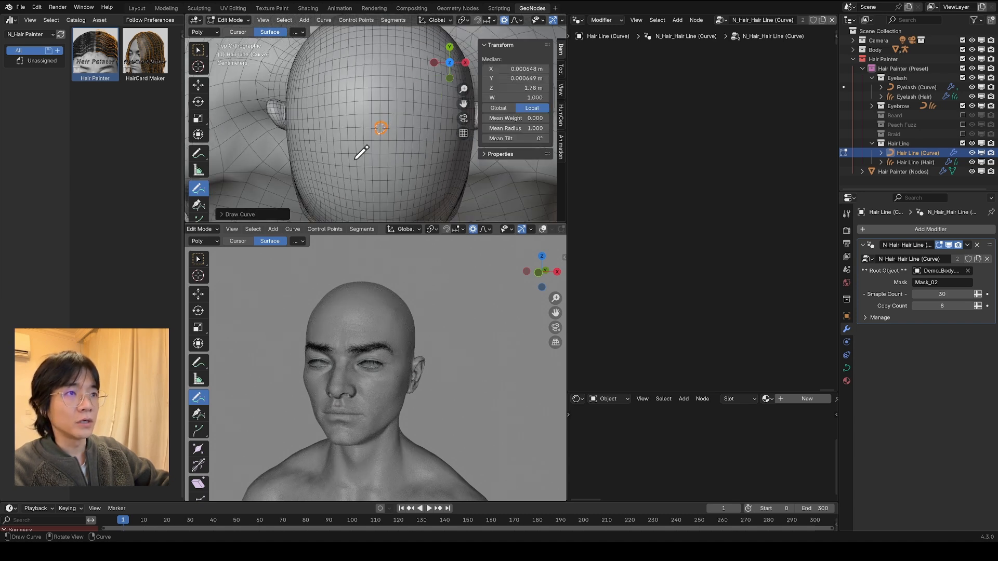
Step: Duplicate the tiny Hair Line curve in place and scale the copy up about 4 times into a ring around it
key(shift+d)
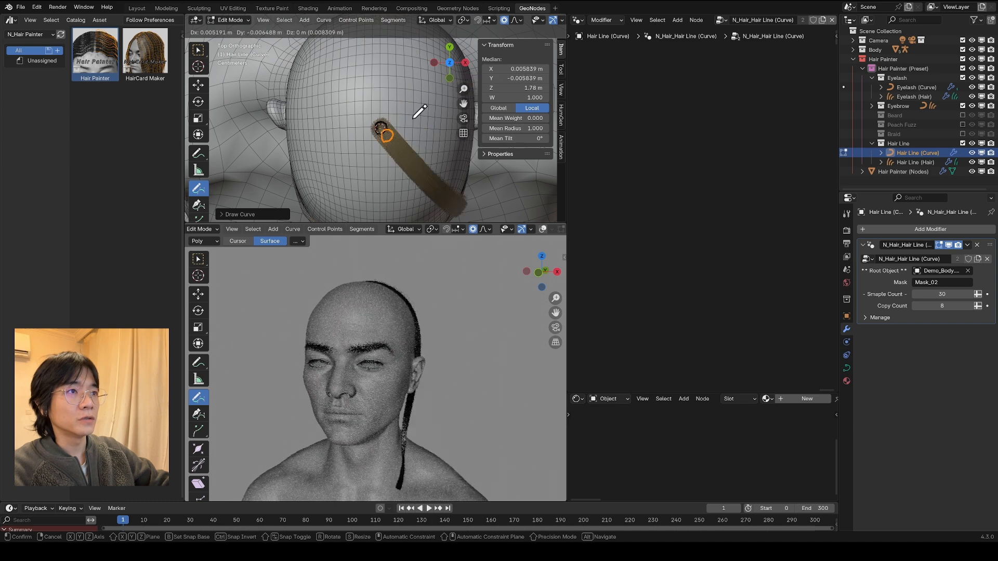
right_click(413, 120)
key(s)
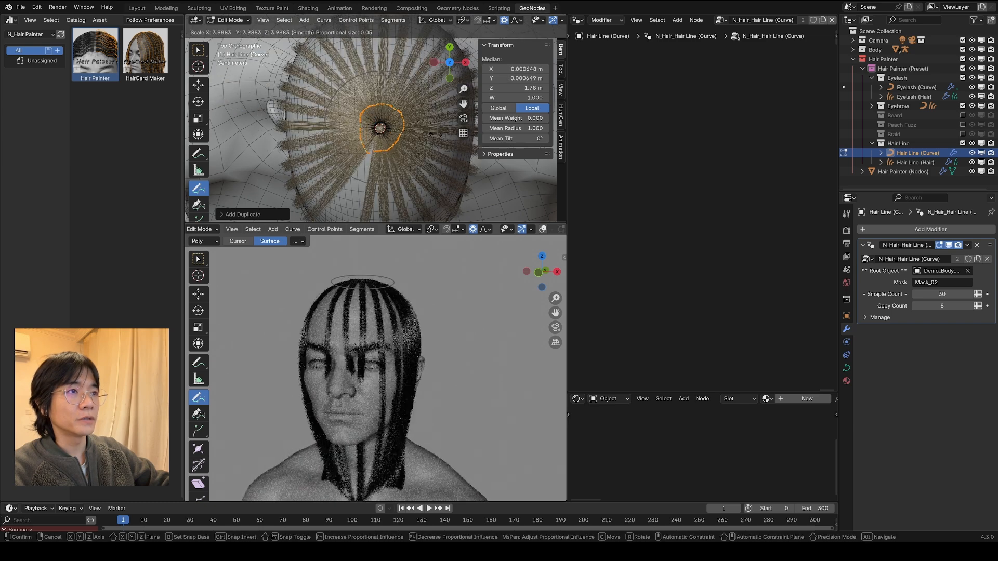
click(441, 132)
Step: Select the whole inner Hair Line curve and set its Mean Radius to 3.740
click(390, 129)
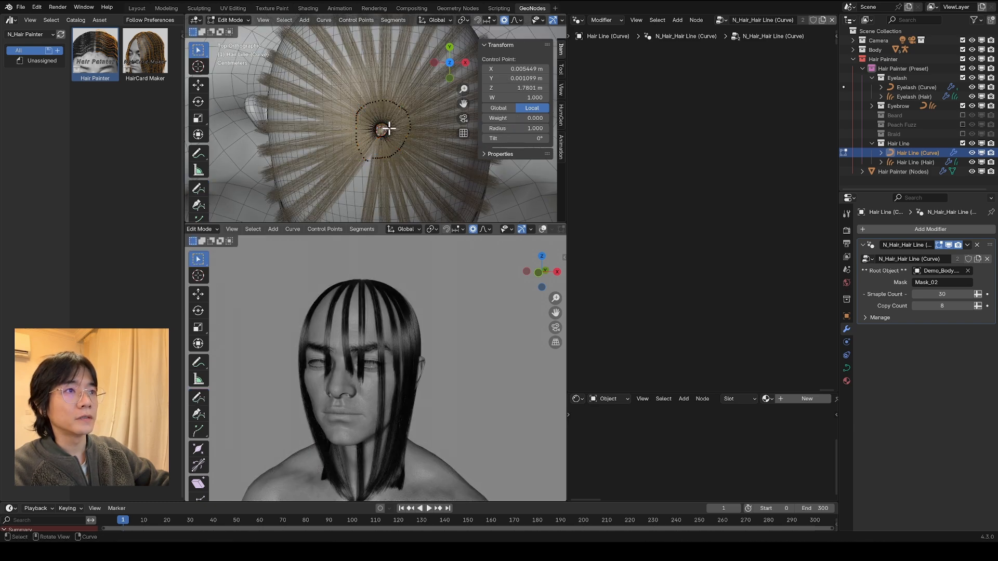
key(l)
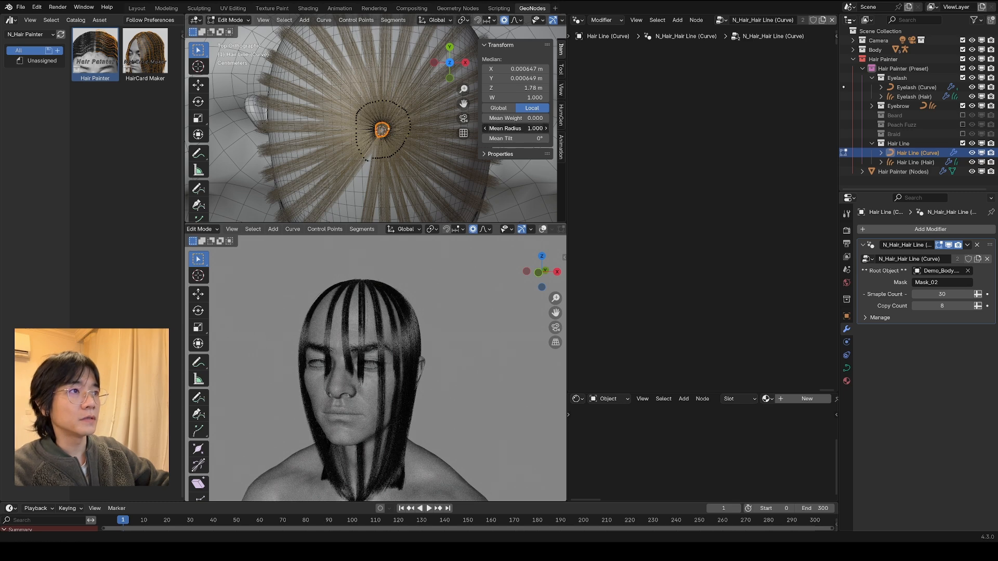
drag(515, 128, 653, 128)
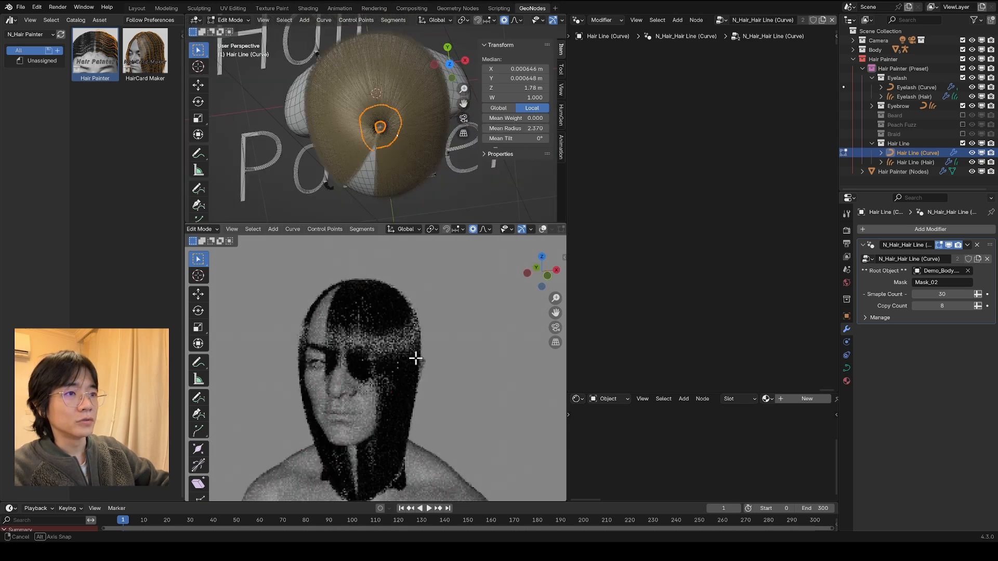
middle_drag(414, 357, 450, 368)
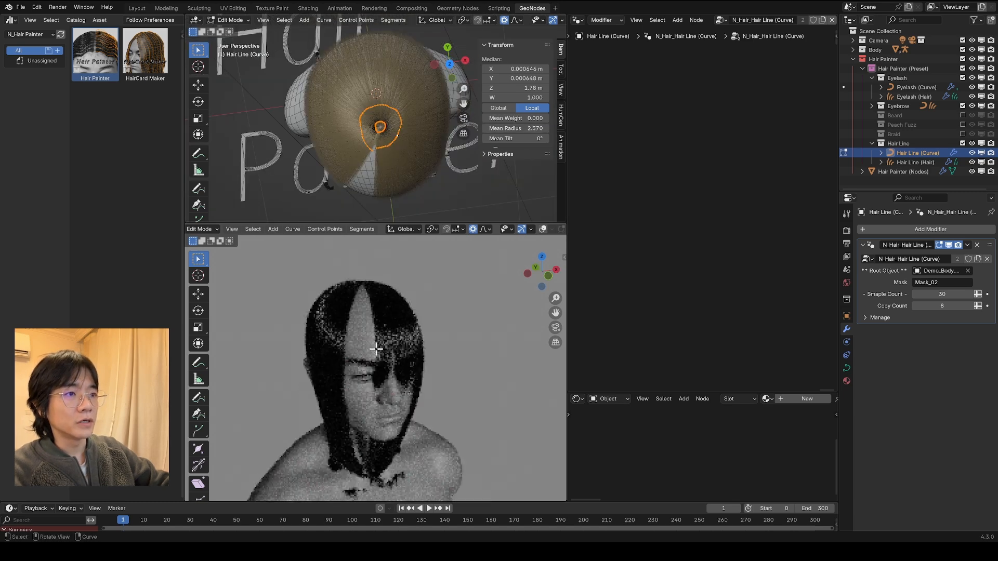
scroll(426, 343, up, 2)
scroll(372, 130, up, 2)
scroll(377, 135, up, 1)
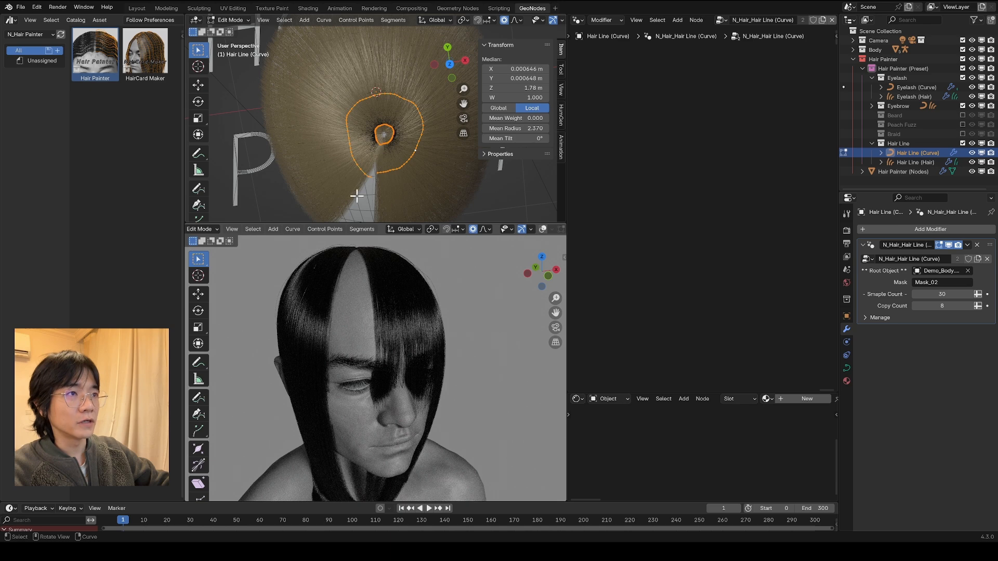
middle_drag(383, 174, 396, 55)
scroll(383, 116, up, 4)
scroll(390, 117, down, 4)
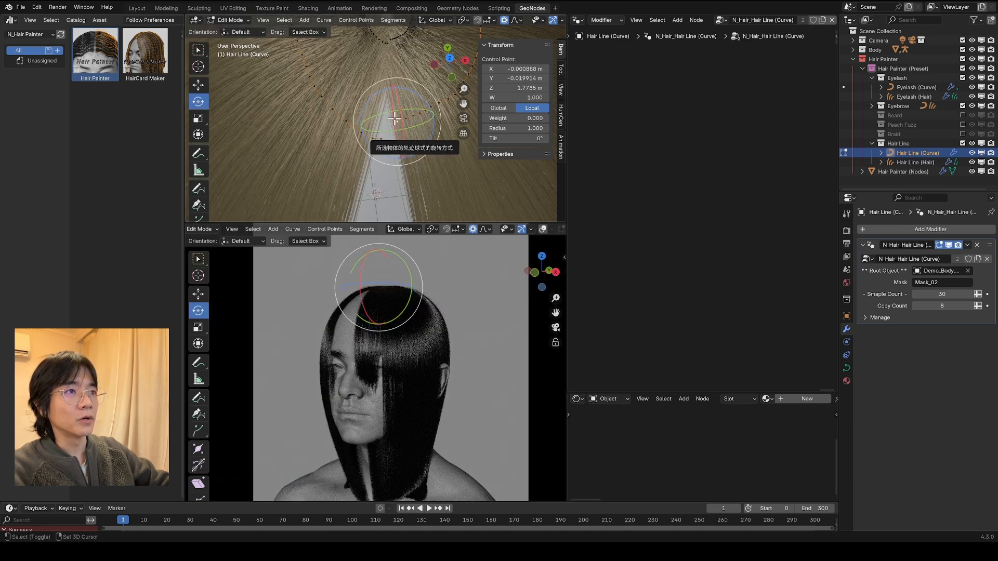
Step: Close the gap at the front of the ring-shaped Hair Line curves with Toggle Cyclic
shift+click(383, 135)
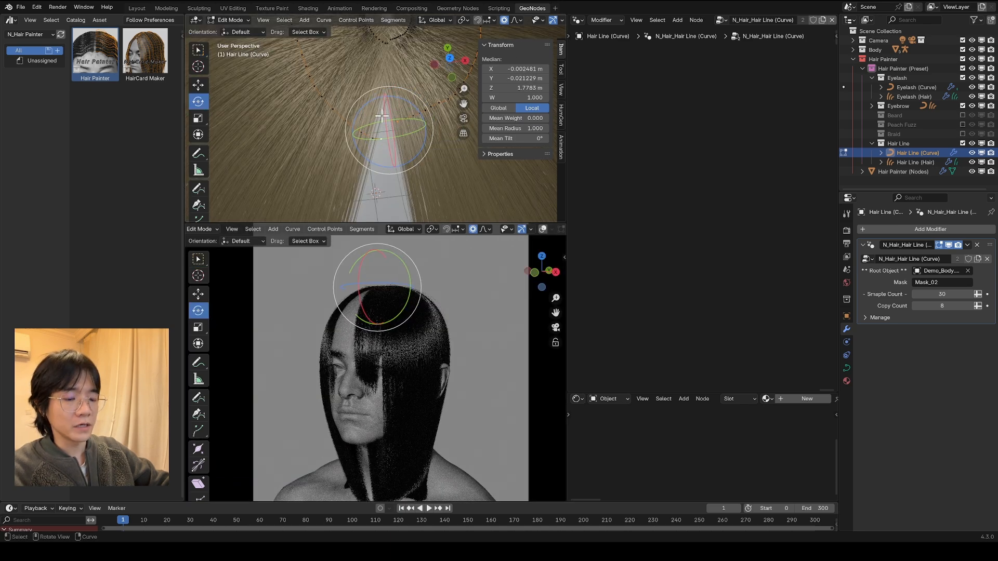
right_click(382, 118)
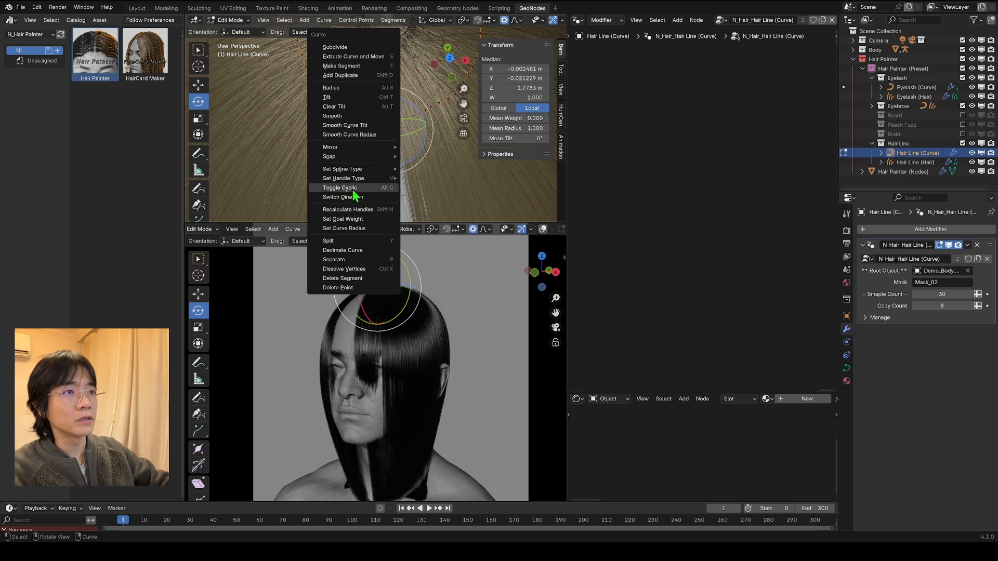
click(373, 191)
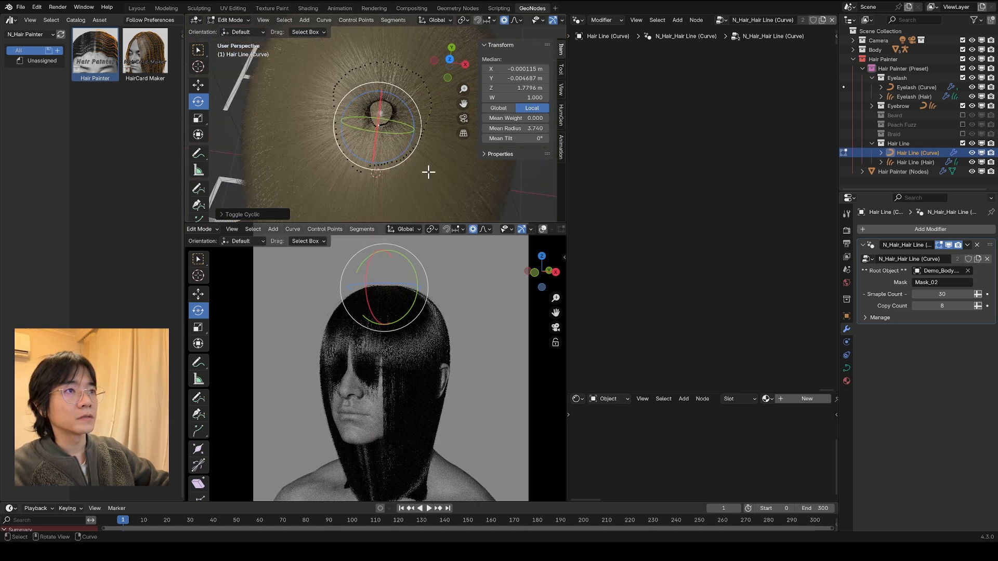
middle_drag(427, 171, 437, 87)
middle_drag(411, 132, 405, 97)
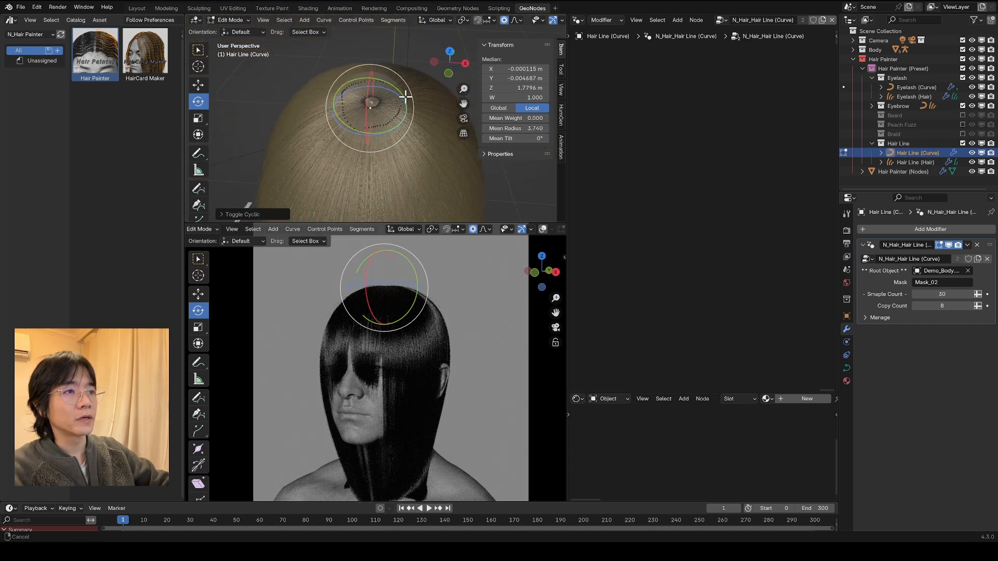
Step: Select the outer ring curve and set its Mean Radius to 0.5
click(402, 114)
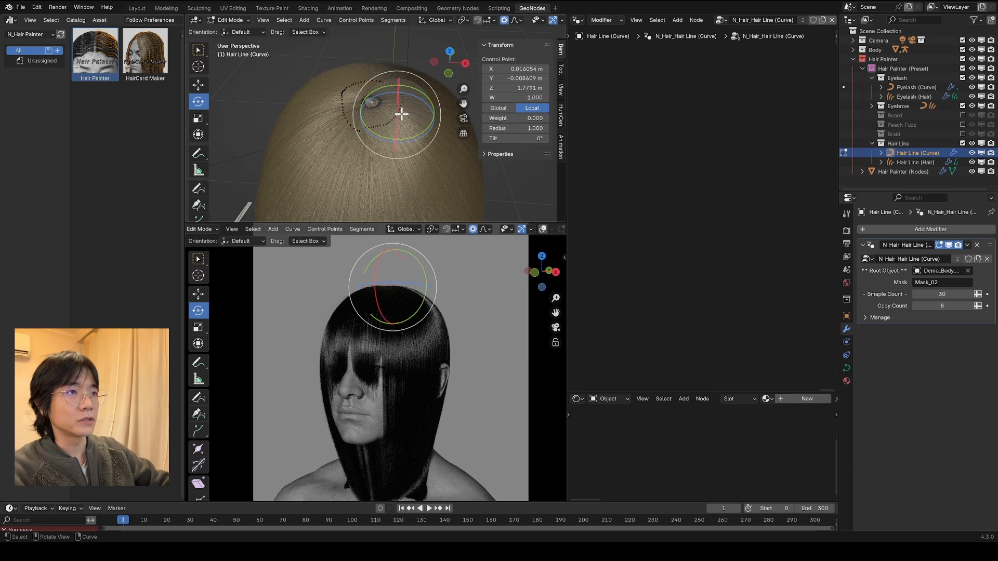
key(a)
click(532, 129)
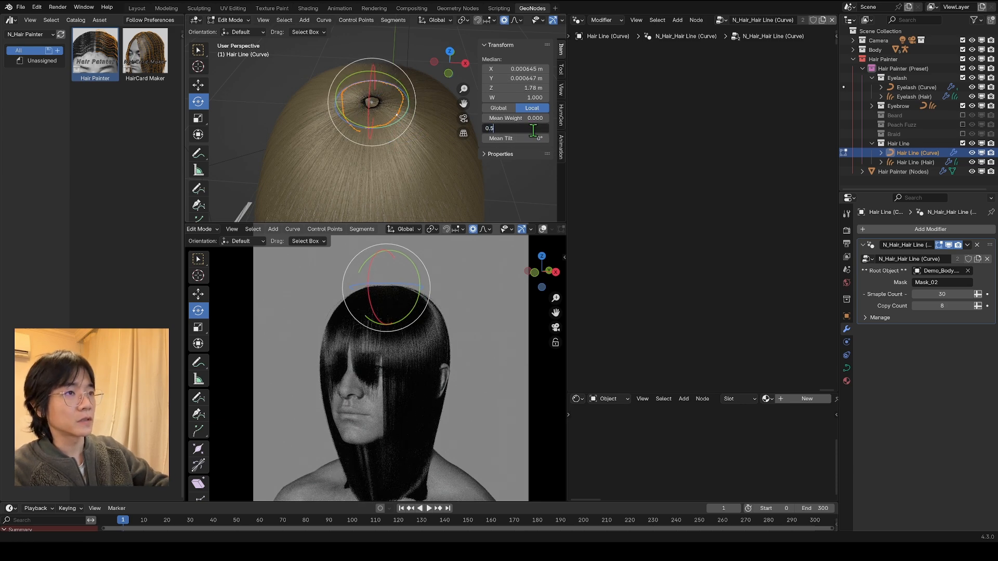
text(0.5)
key(Return)
Step: Select all linked points of the inner ring curve at the crown of the head
middle_drag(410, 180, 368, 187)
scroll(348, 127, up, 3)
scroll(366, 118, up, 3)
click(370, 74)
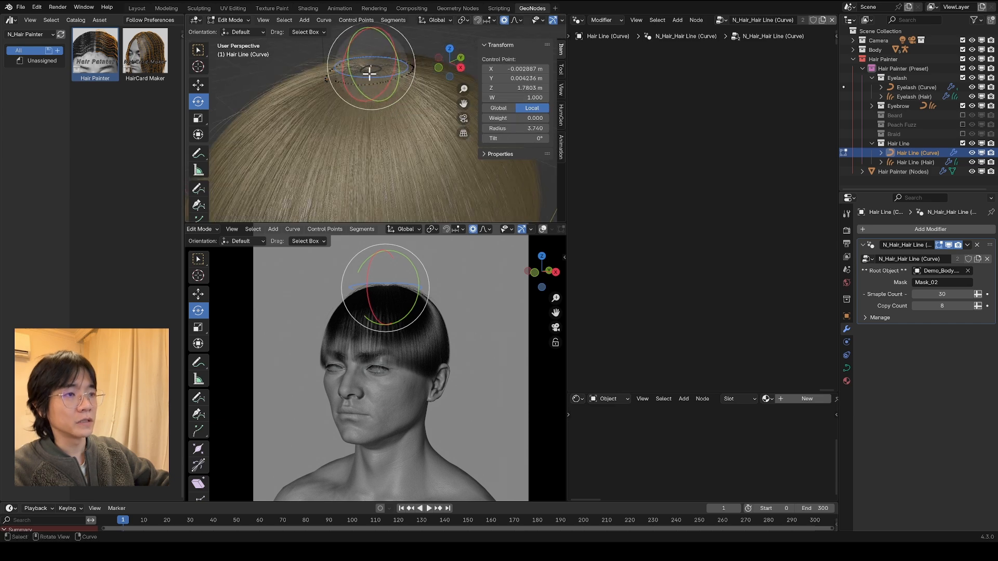
click(369, 73)
key(l)
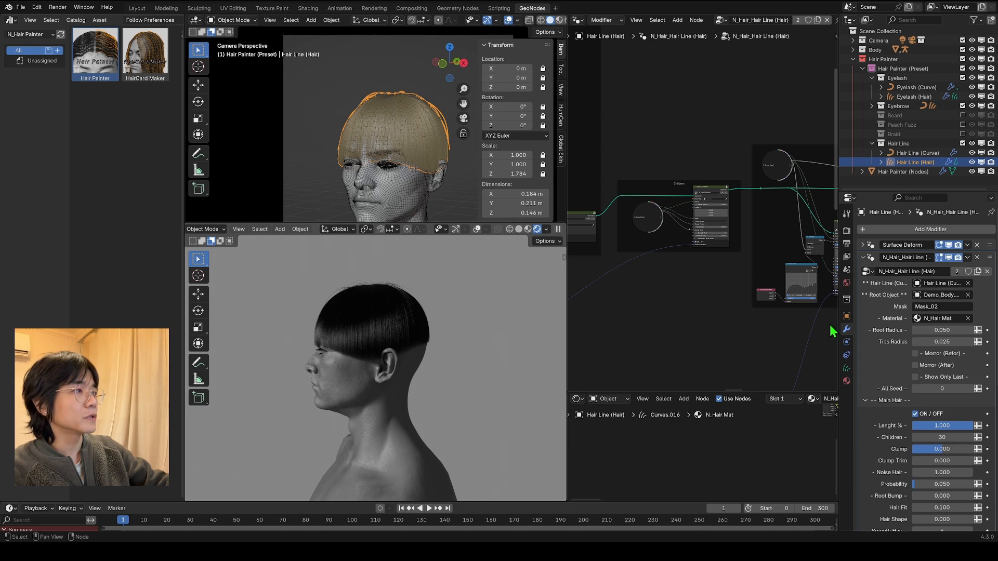
Step: Enlarge the node editor and examine the Direction by G Curve Factor frame in the Hair Line (Hair) node tree
key(Home)
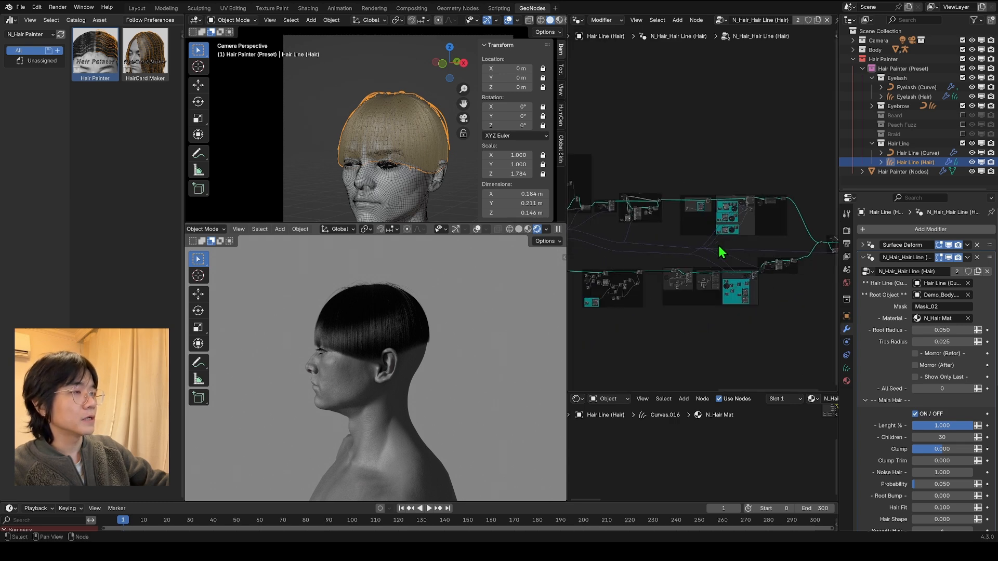
middle_drag(680, 250, 862, 178)
middle_drag(625, 212, 800, 200)
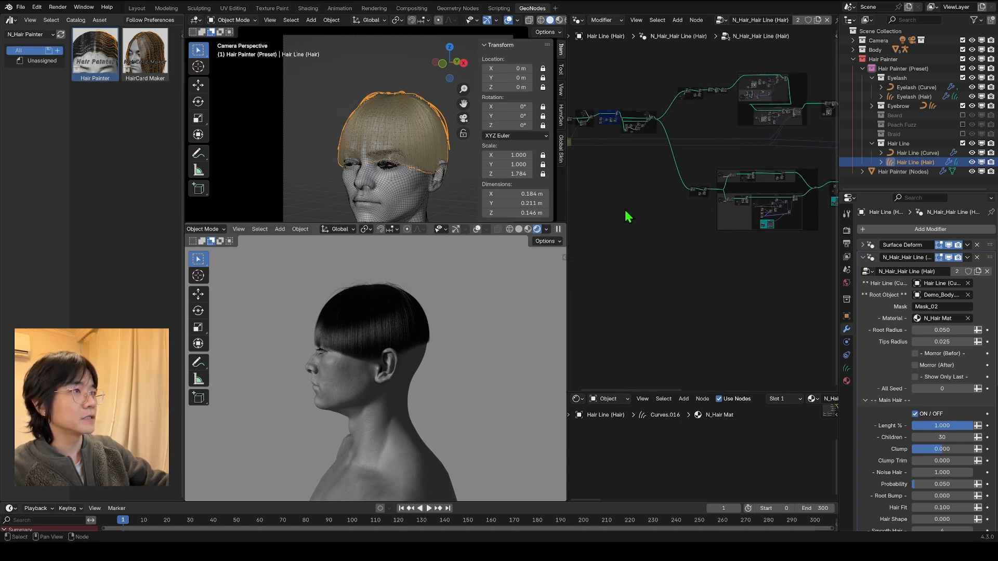
drag(567, 185, 476, 185)
scroll(526, 225, up, 4)
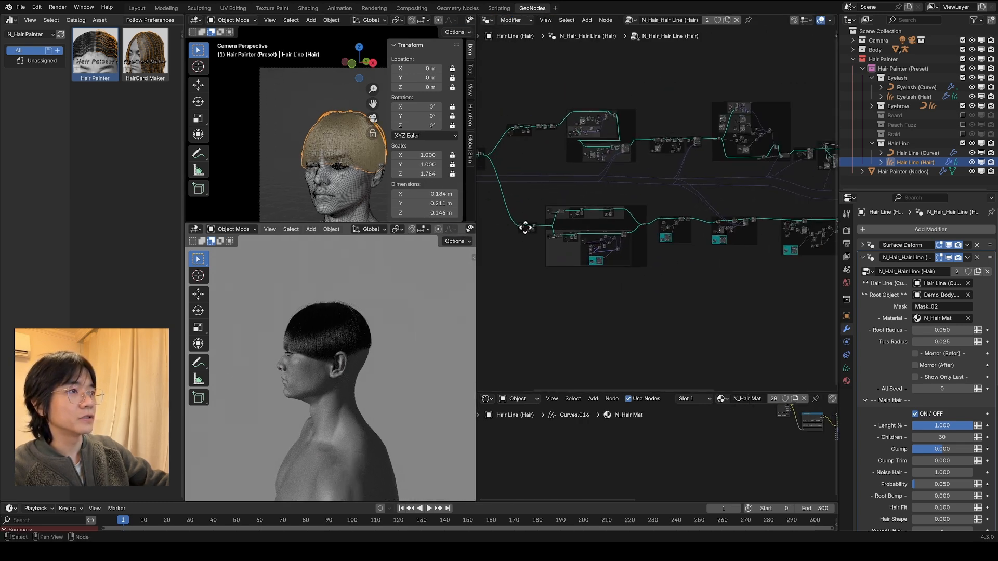
scroll(590, 193, up, 3)
scroll(583, 213, up, 4)
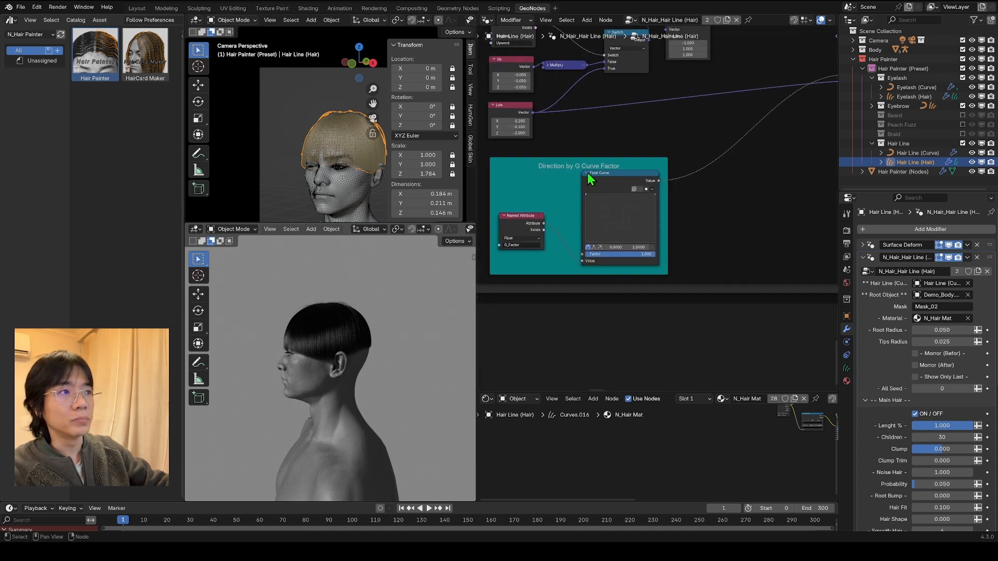
Step: Reshape the Float Curve under Lenght by G Curve Factor with a peak in the middle and its start point at 0.6979
scroll(555, 162, down, 8)
middle_drag(780, 292, 641, 296)
middle_drag(721, 271, 766, 246)
scroll(639, 254, up, 7)
scroll(657, 209, up, 3)
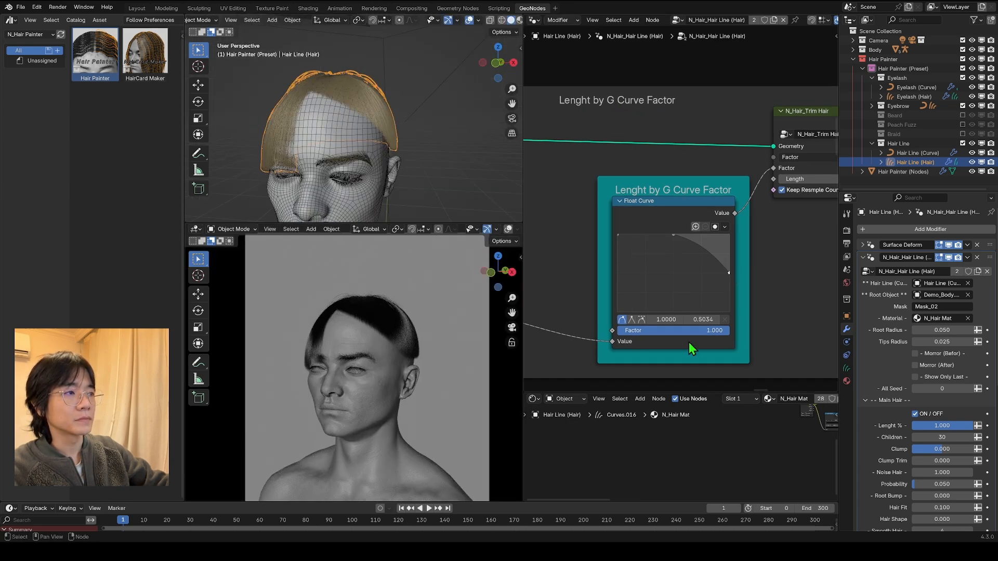
drag(673, 245, 673, 254)
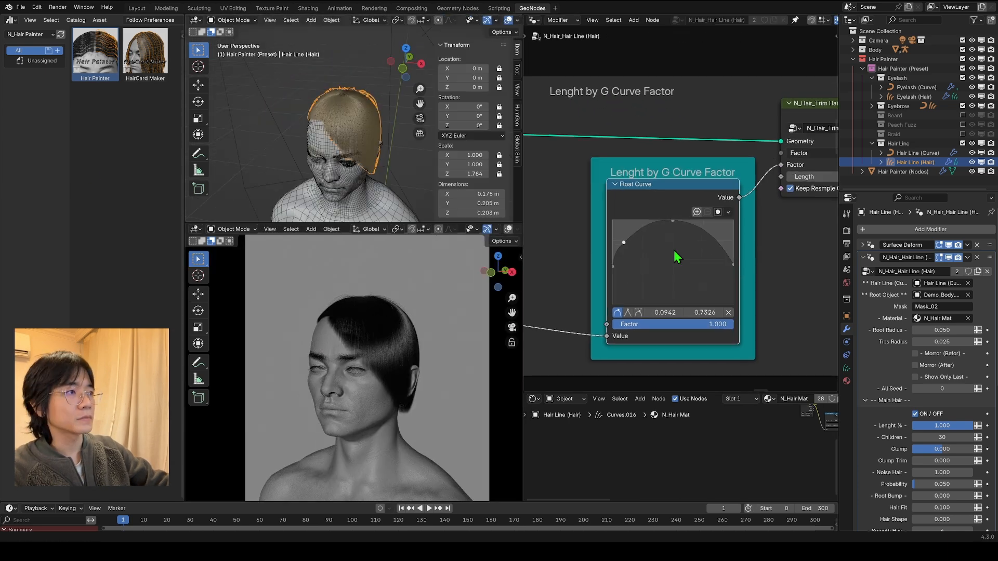
drag(662, 260, 679, 226)
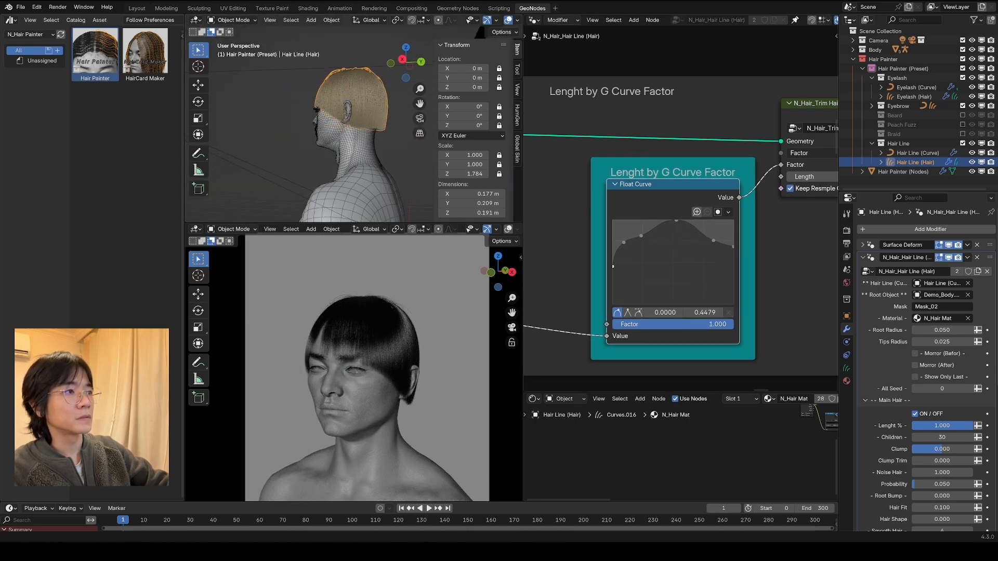
click(419, 119)
scroll(369, 166, up, 3)
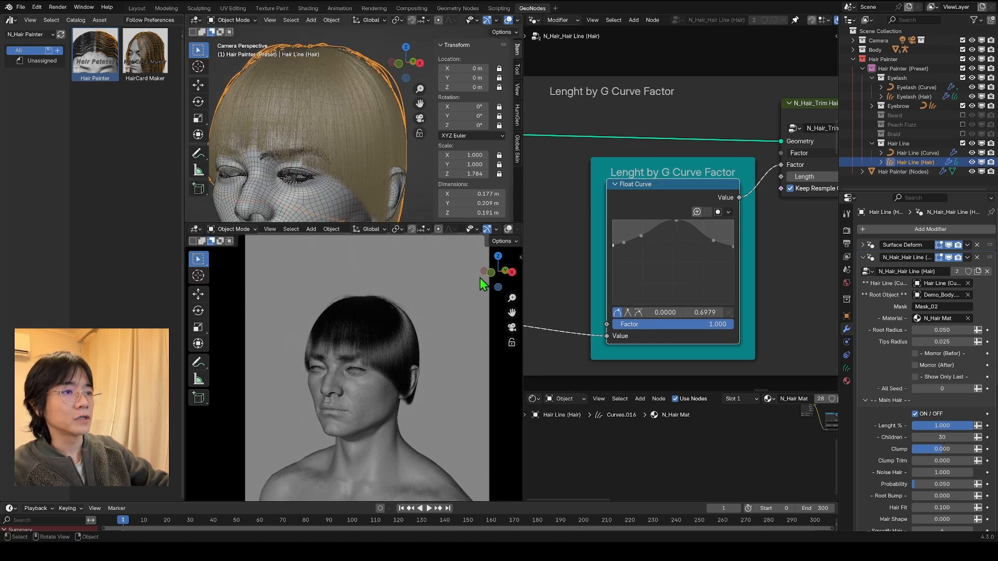
middle_drag(351, 165, 500, 121)
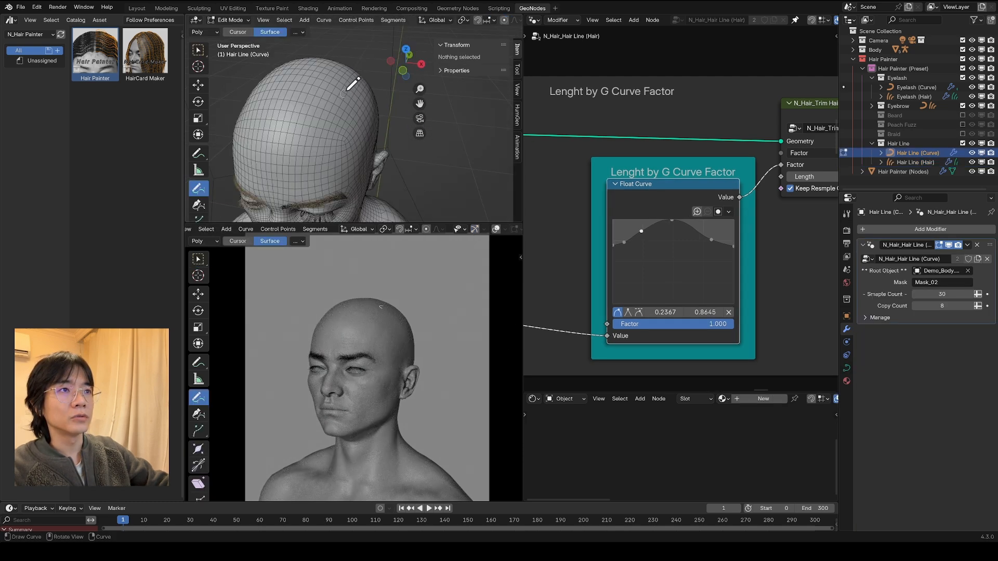
Step: Draw a short Hair Line curve on the upper side of the head, with Mean Radius 0.200 and Mean Tilt 4433°
mouse_move(347, 89)
mouse_down()
mouse_move(342, 97)
mouse_move(341, 86)
mouse_up()
middle_drag(378, 82, 327, 84)
drag(470, 128, 430, 129)
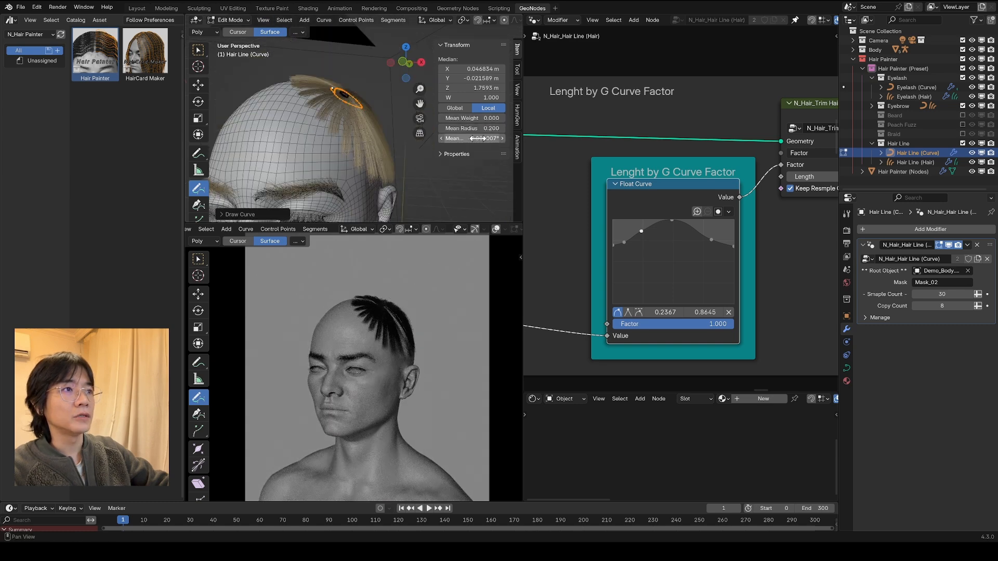
drag(477, 139, 517, 138)
drag(517, 138, 519, 138)
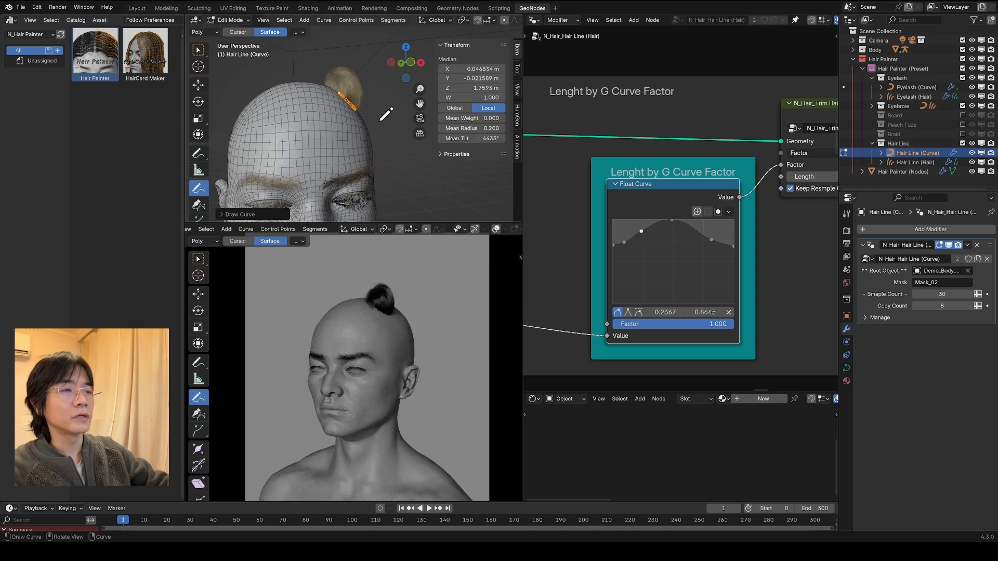
Step: Draw another Hair Line curve across the upper forehead and adjust its Mean Radius
middle_drag(349, 125, 286, 130)
drag(468, 128, 474, 128)
middle_drag(405, 117, 414, 95)
middle_drag(281, 108, 385, 182)
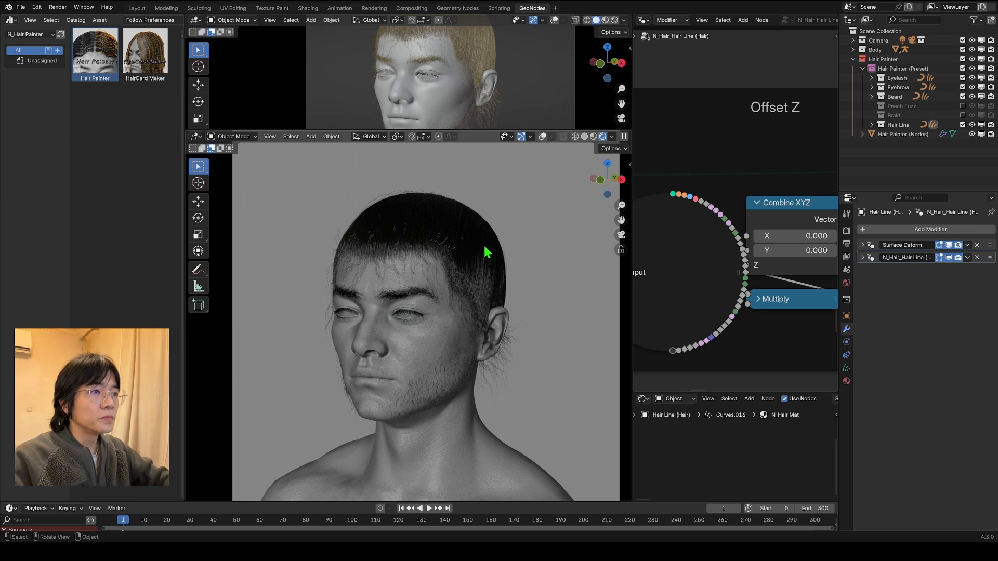
Step: Switch the Hair Line (Hair) object to Sculpt Mode and return it to Object Mode
click(872, 125)
click(233, 136)
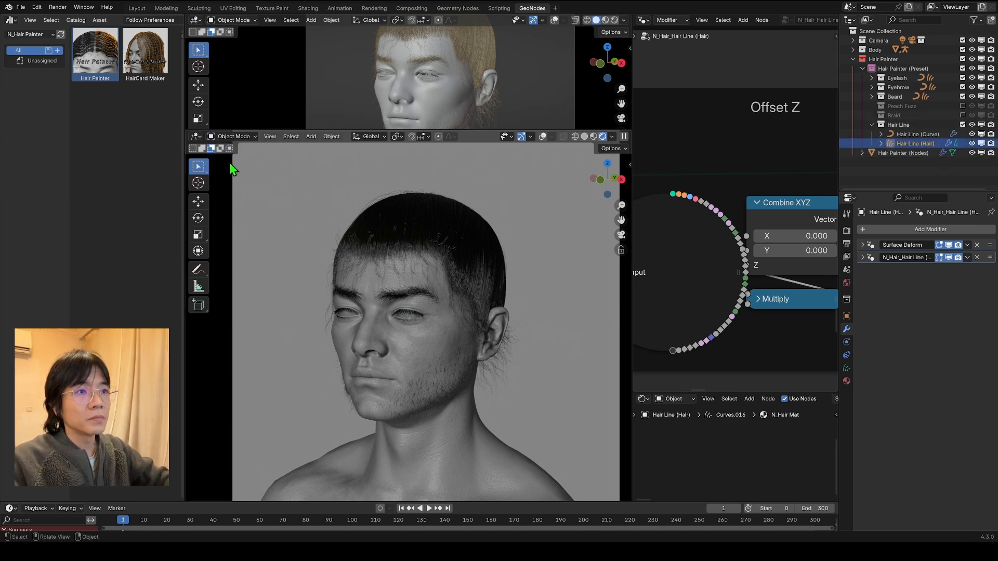
click(235, 136)
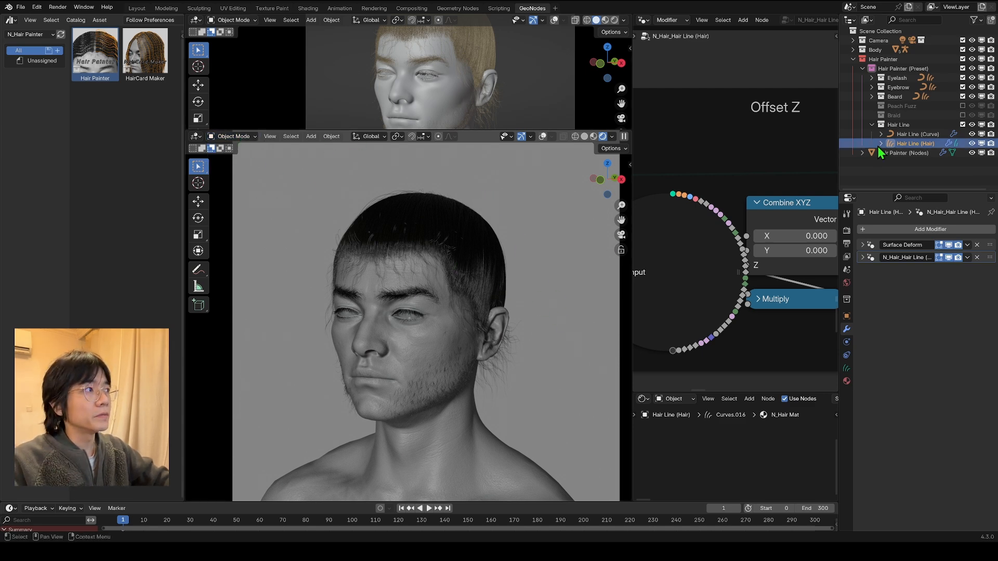
click(231, 137)
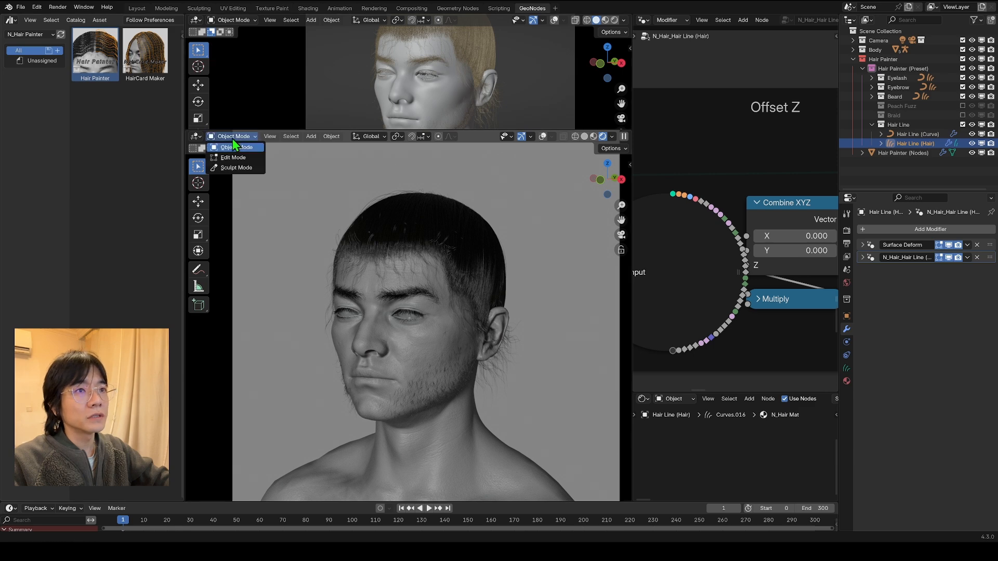
click(239, 168)
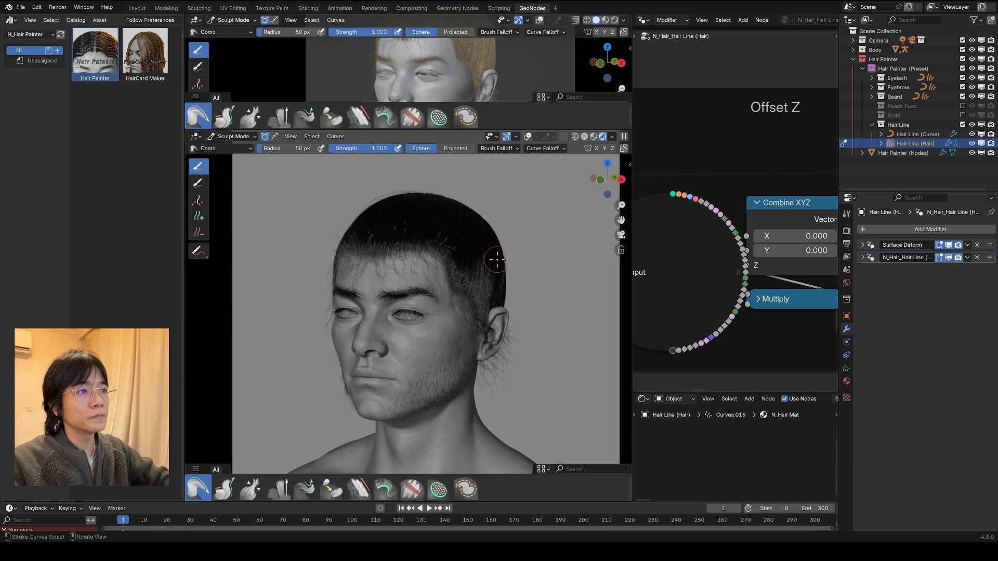
click(228, 137)
click(228, 149)
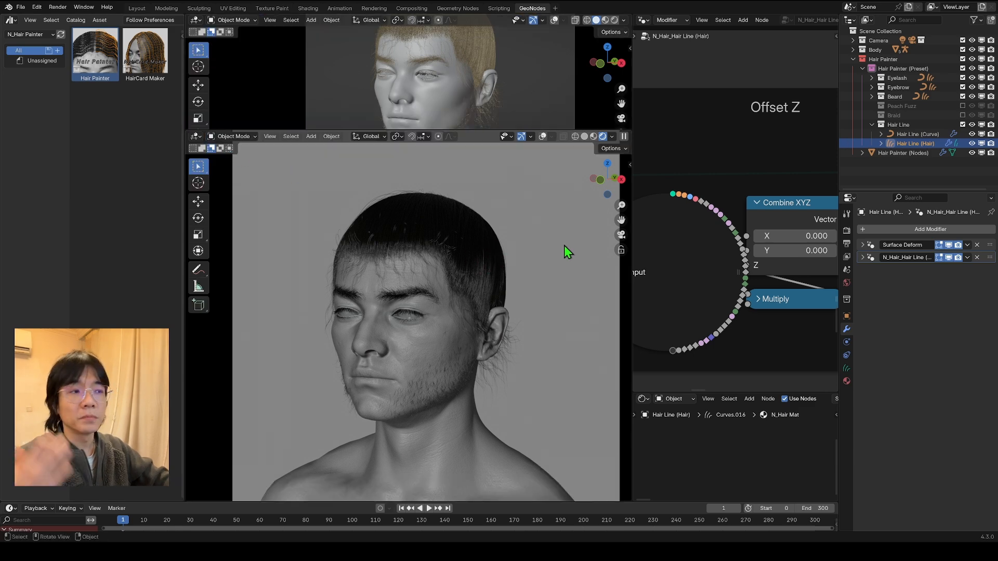
Step: Expand the settings of the Hair Line (Hair) geometry nodes modifier for viewing
drag(838, 234, 825, 234)
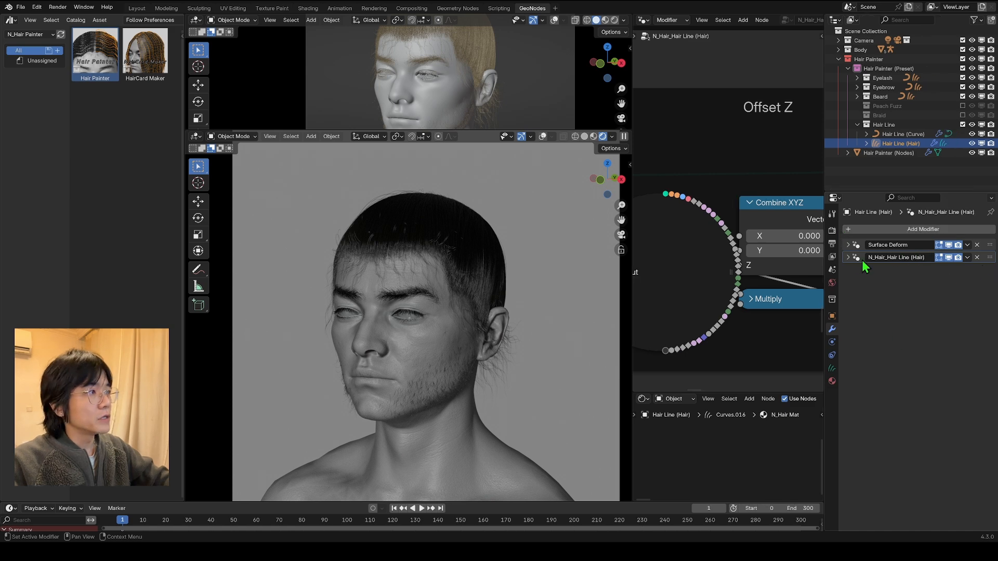
click(847, 258)
right_click(904, 273)
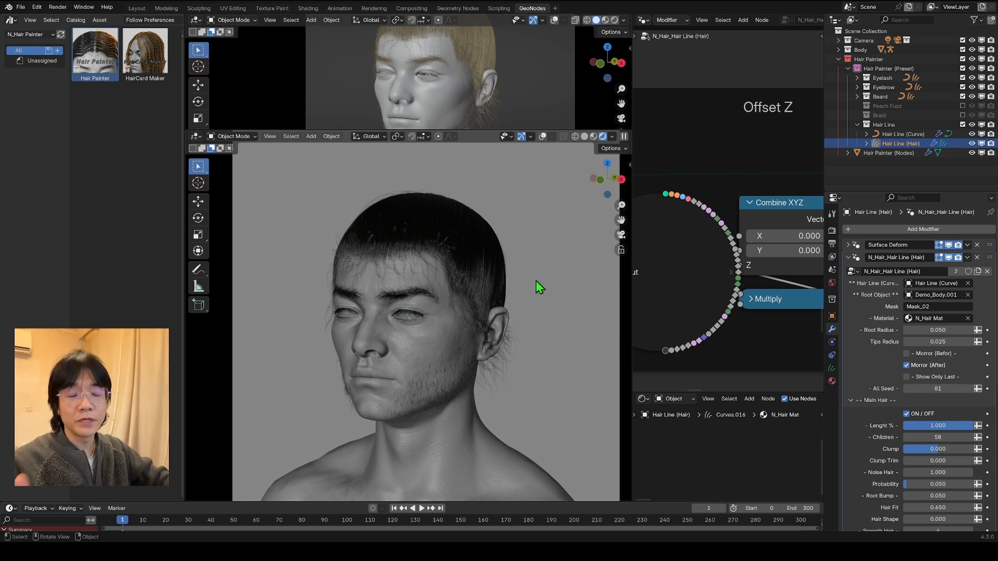
Step: Select the body mesh and show only its Basis shape key in the viewport
click(495, 460)
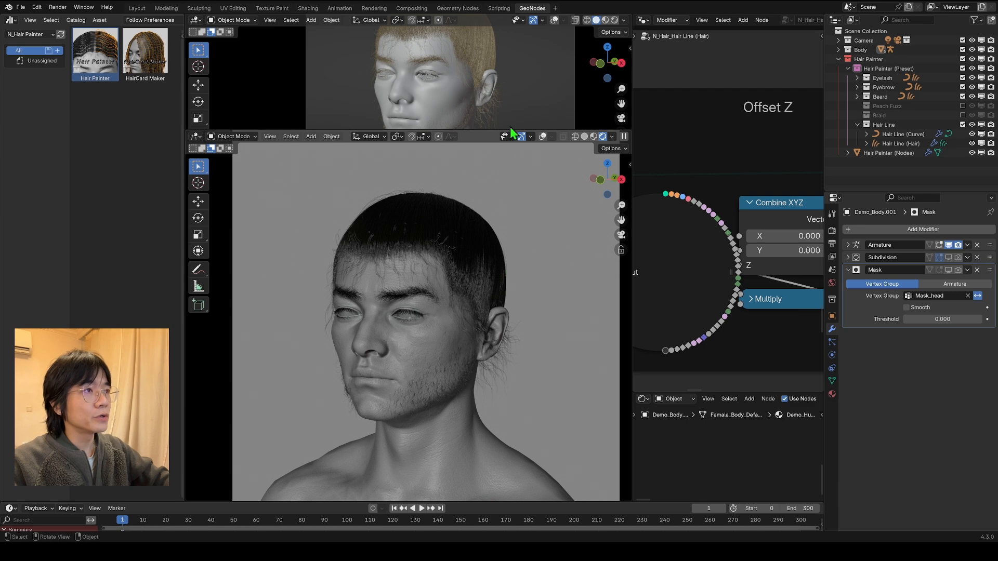
click(832, 382)
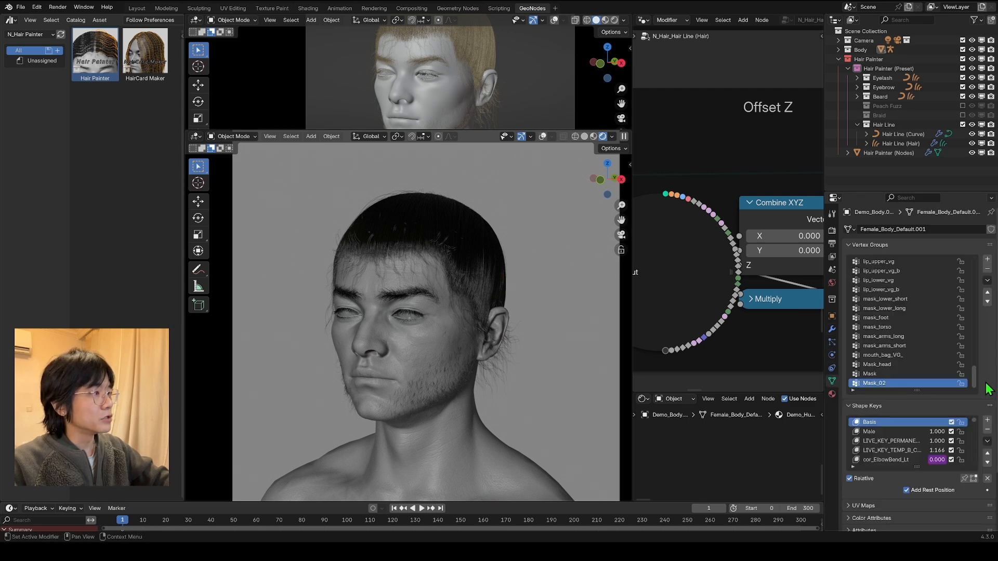
click(964, 479)
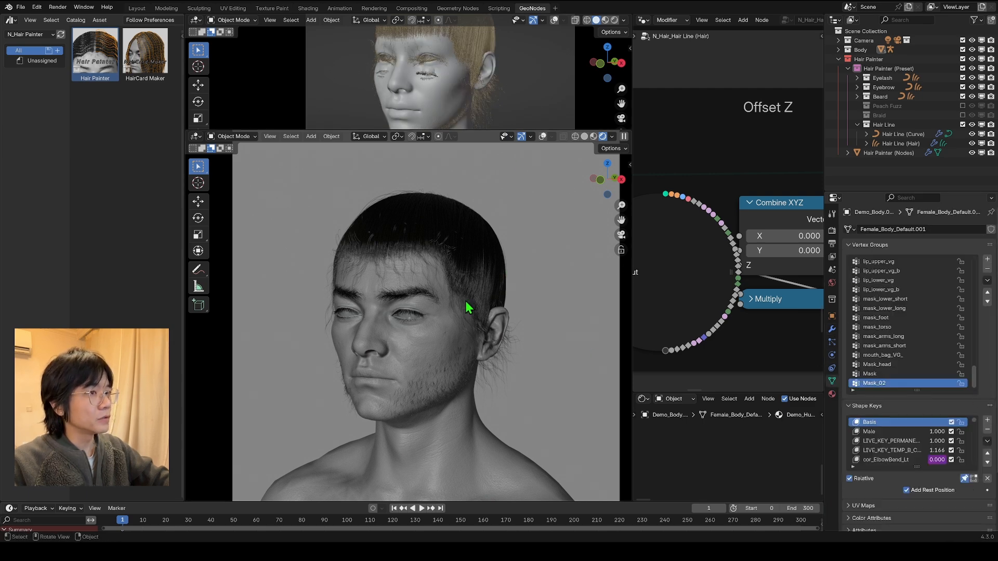
scroll(470, 308, down, 3)
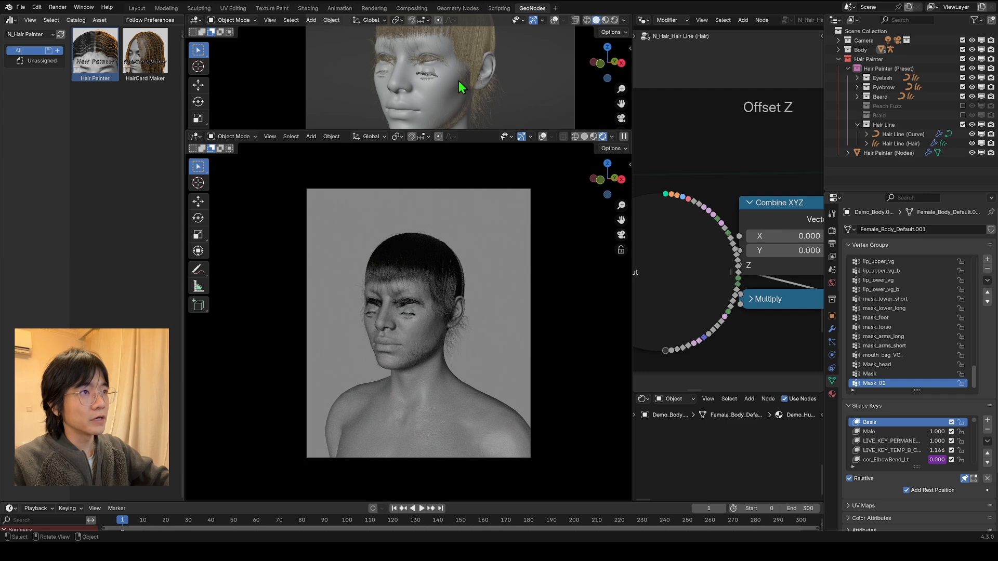
Step: Isolate the body mesh in the viewport and shorten its Vertex Groups list to make room for the shape keys
key(KP_Divide)
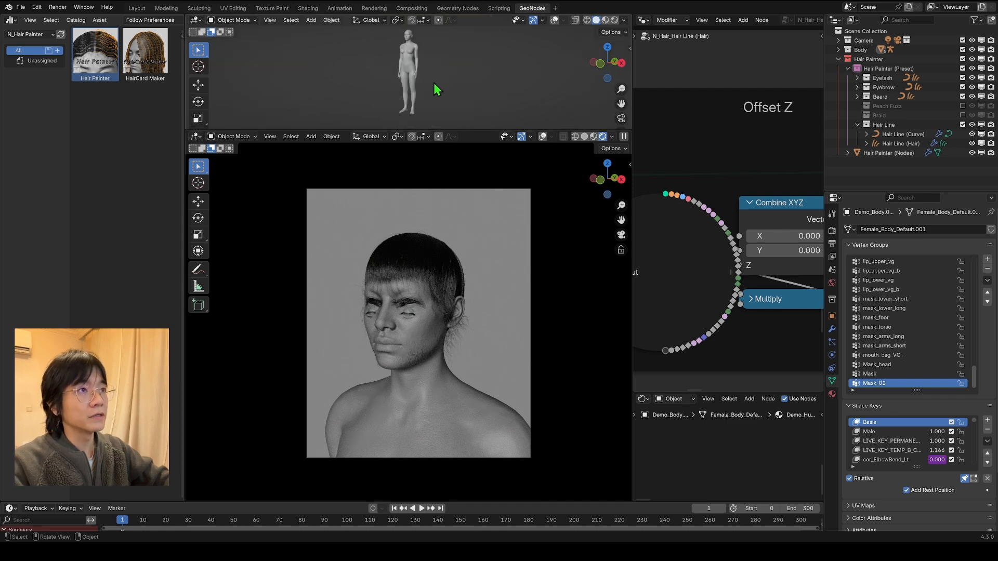
scroll(435, 89, up, 5)
shift+middle_drag(436, 89, 437, 124)
scroll(438, 104, up, 5)
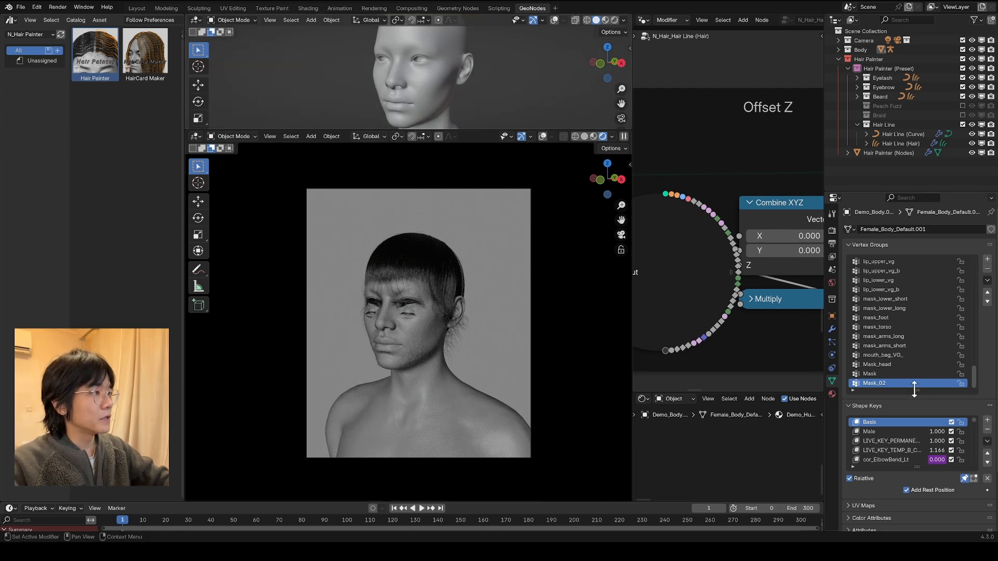
drag(914, 390, 914, 304)
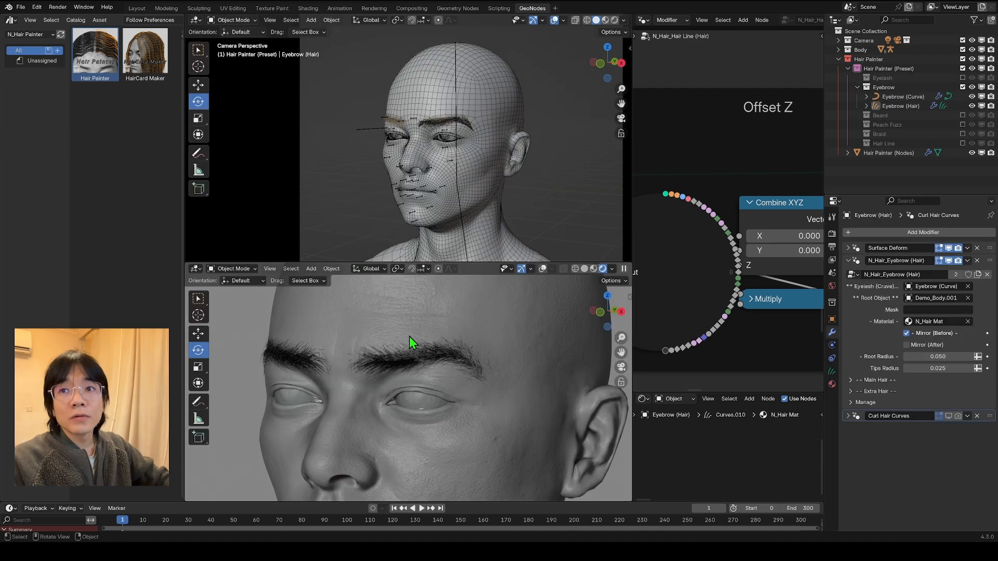
Step: Select the Eyebrow (Hair) object and apply its N_Hair_Eyebrow (Hair) geometry nodes modifier
scroll(507, 129, up, 3)
middle_drag(507, 129, 453, 118)
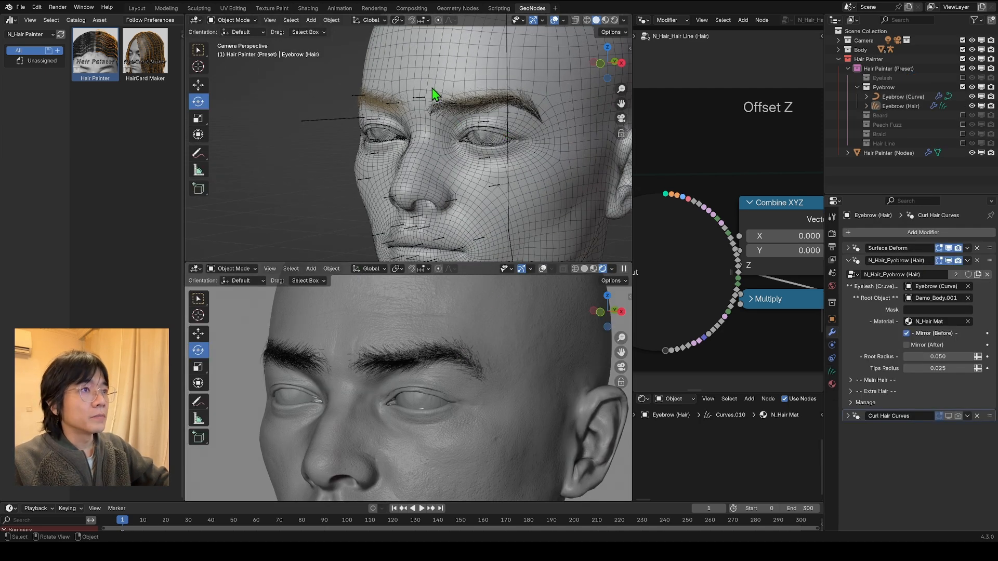
click(378, 99)
middle_drag(393, 106, 364, 125)
click(862, 260)
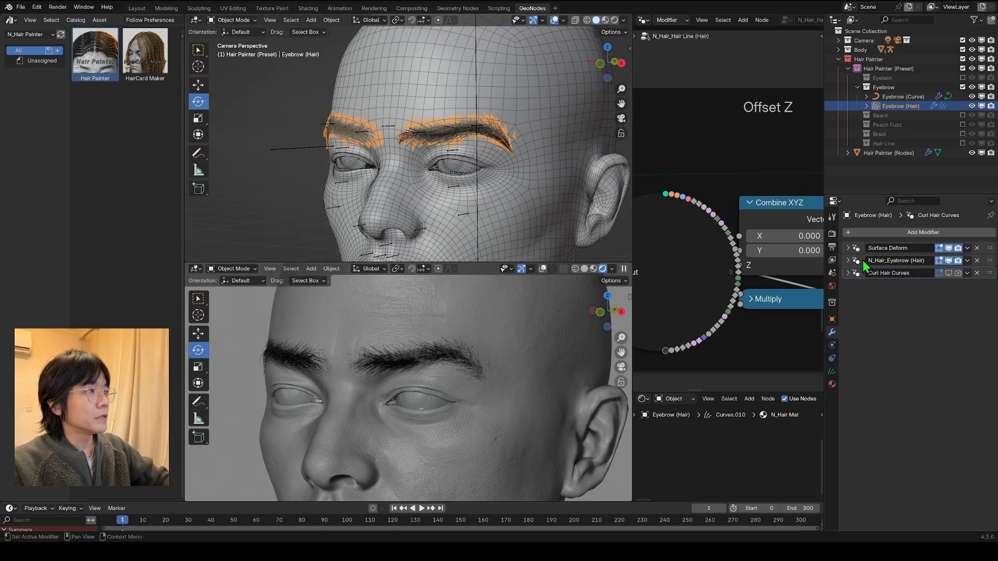
click(554, 19)
click(554, 21)
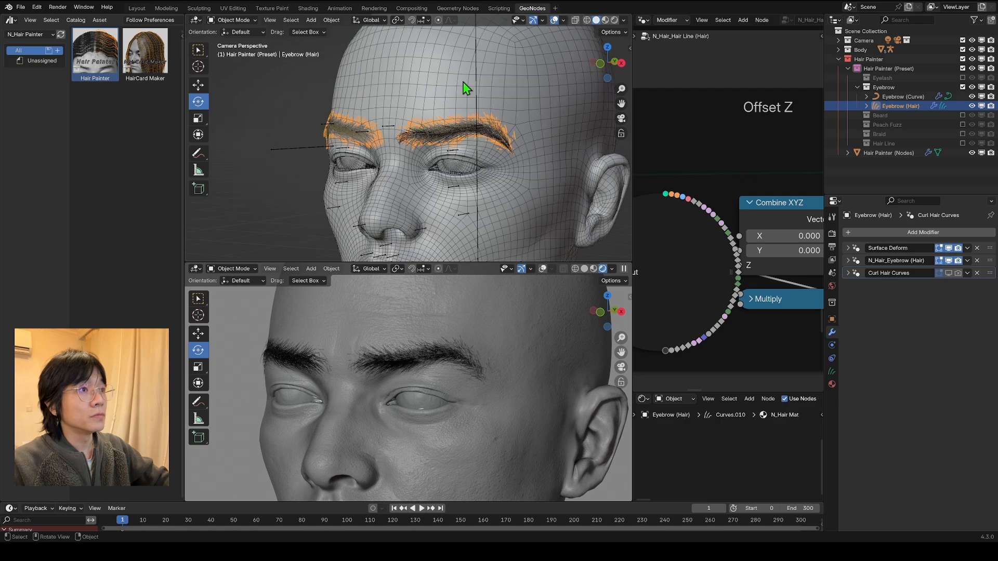
scroll(396, 135, up, 5)
scroll(265, 145, down, 5)
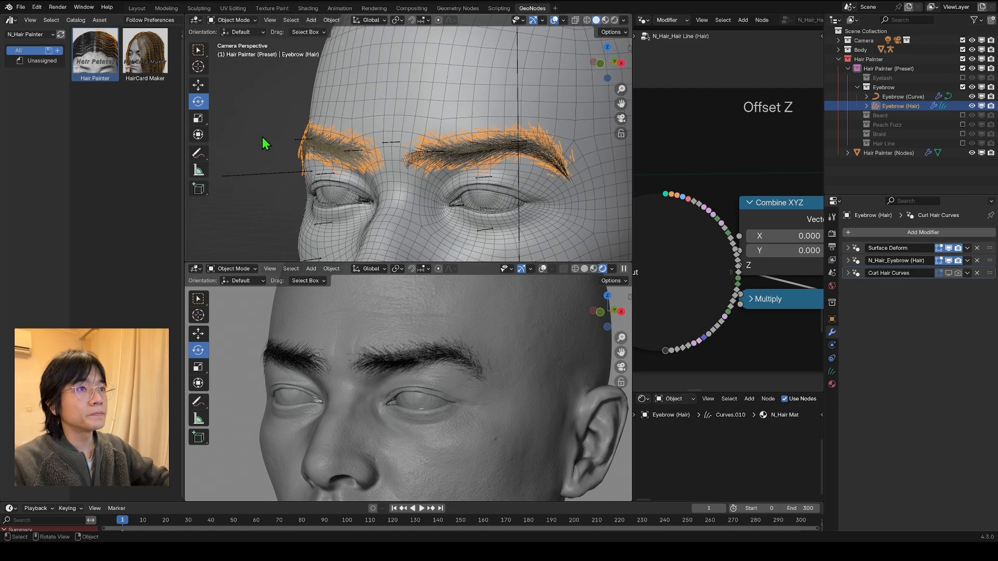
click(967, 260)
click(945, 273)
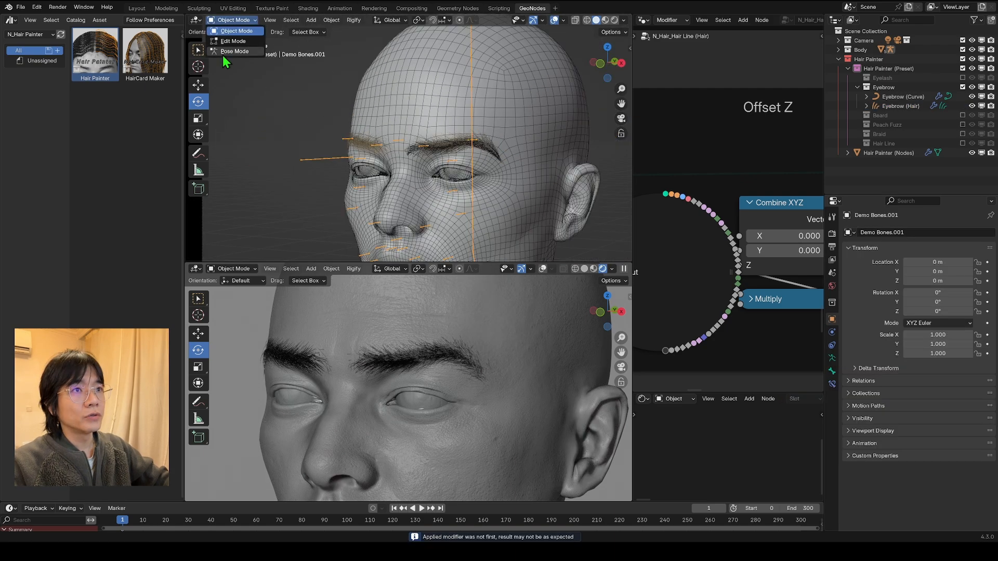
Step: Try a free trackball rotation of the head bone in Pose Mode to check how the eyebrow hair follows, and cancel it
click(228, 62)
click(461, 223)
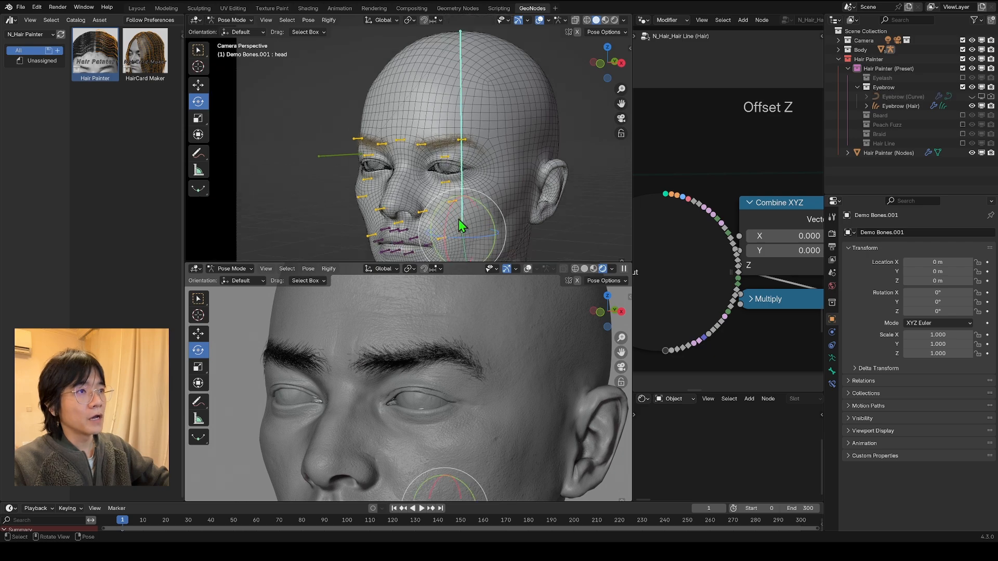
key(r)
key(r)
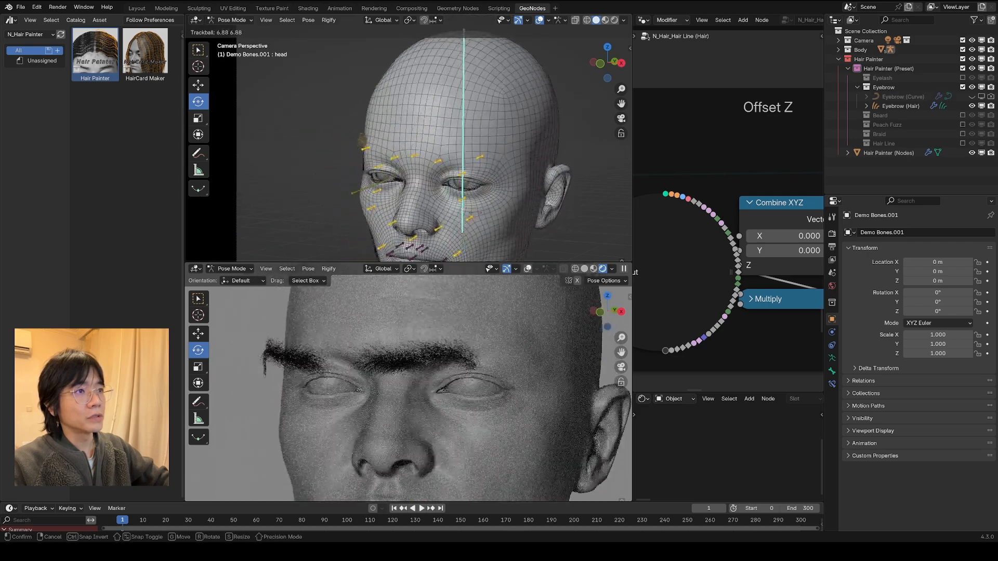
right_click(474, 209)
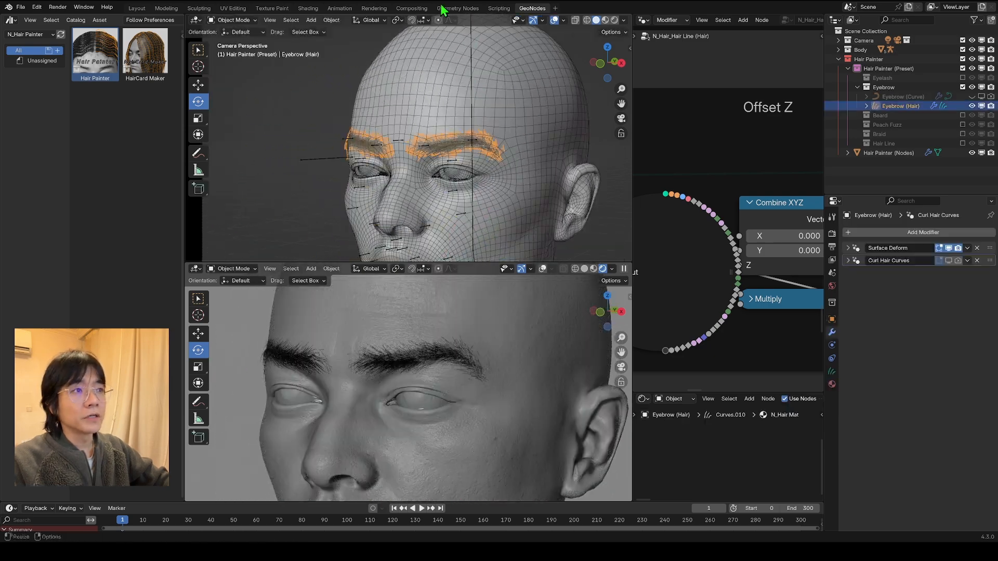
Step: Try to parent Eyebrow (Hair) directly to the body mesh with Object (Attach Curves to Surface), and undo it
shift+click(436, 104)
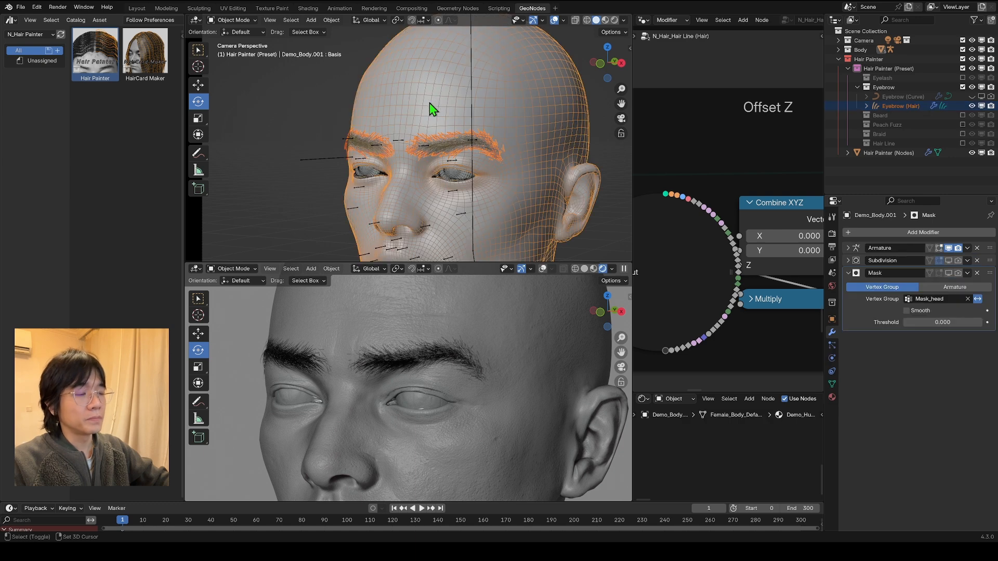
key(ctrl+p)
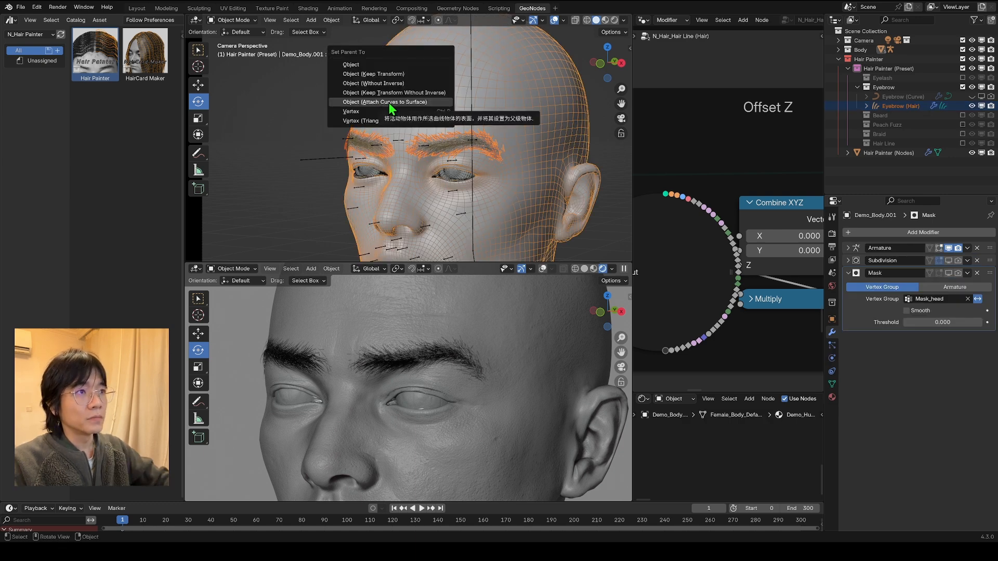
click(390, 103)
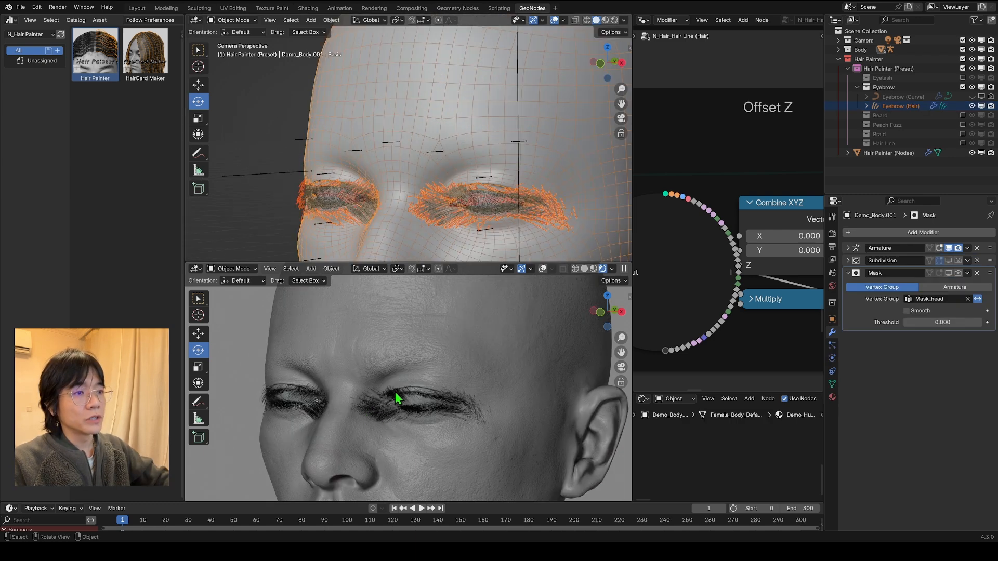
scroll(397, 209, down, 2)
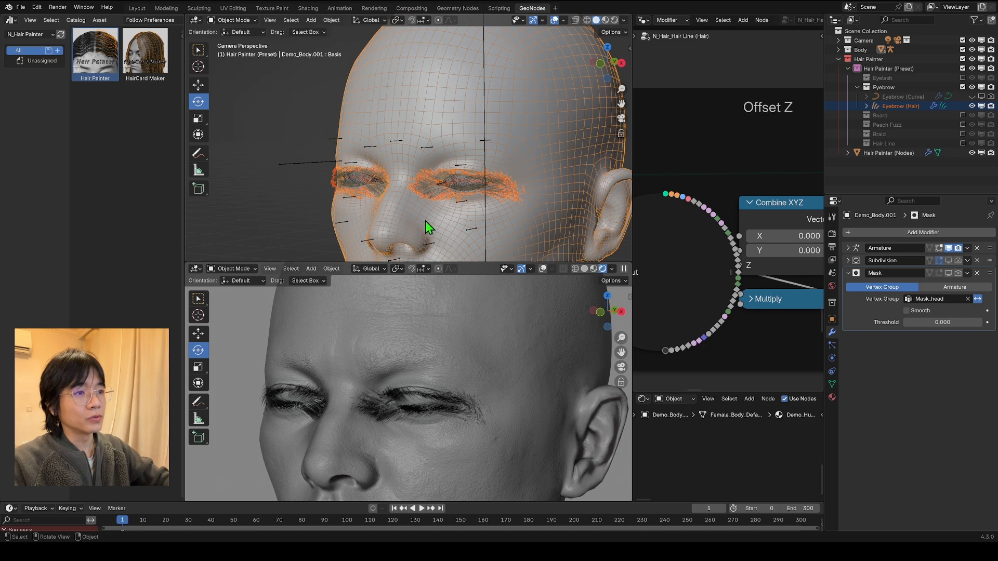
scroll(460, 147, down, 3)
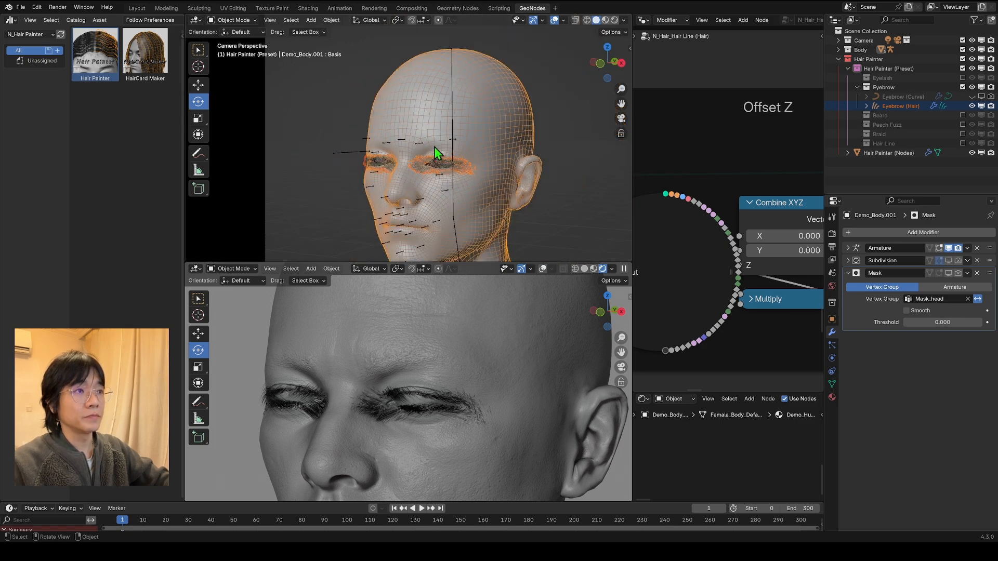
click(434, 147)
scroll(442, 147, up, 5)
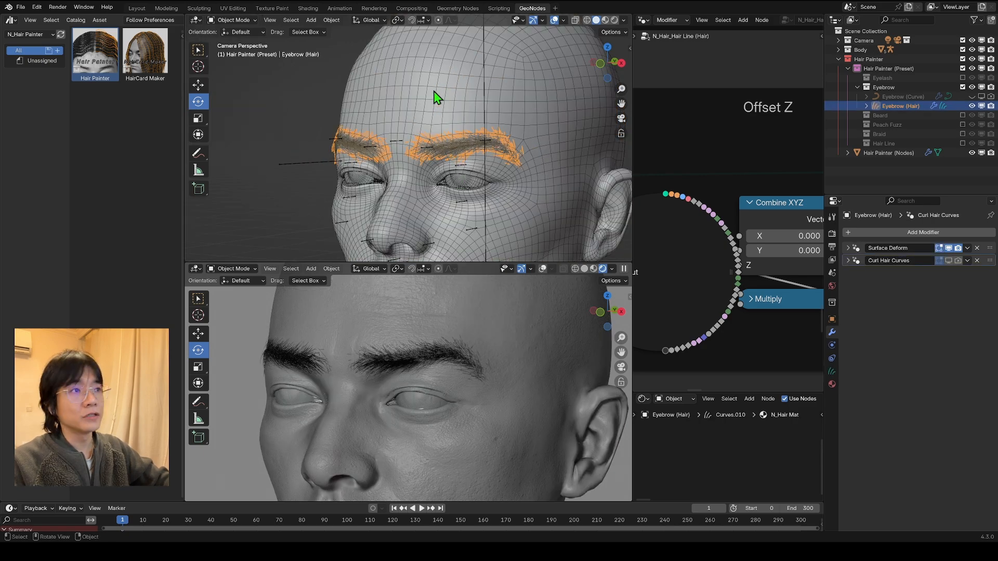
Step: Add a Geometry Nodes modifier to Eyebrow (Hair) and assign the N_Hair_Hair Deform on Baked Surface node group
click(474, 147)
click(475, 146)
click(848, 260)
scroll(458, 127, down, 2)
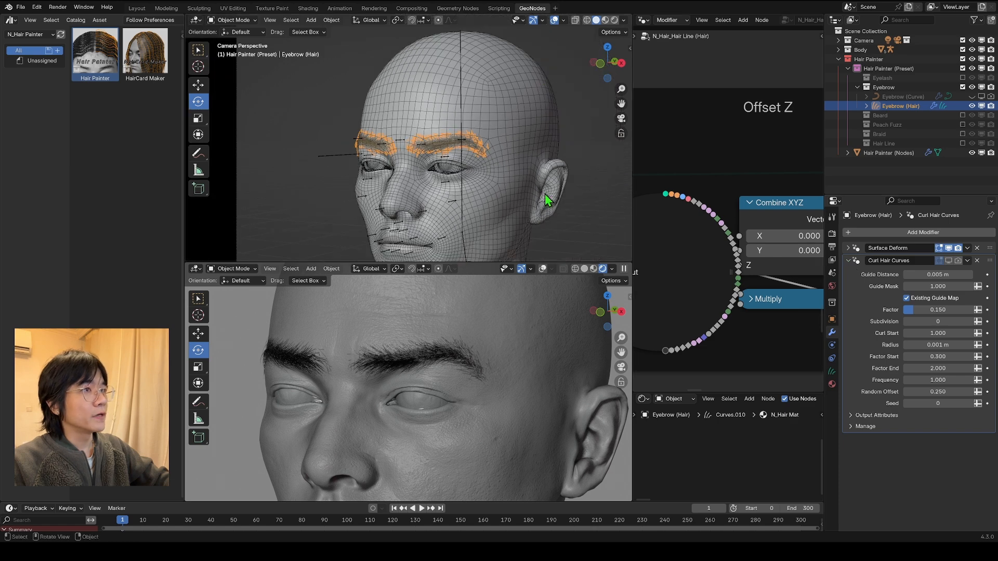
click(850, 260)
click(885, 234)
click(874, 249)
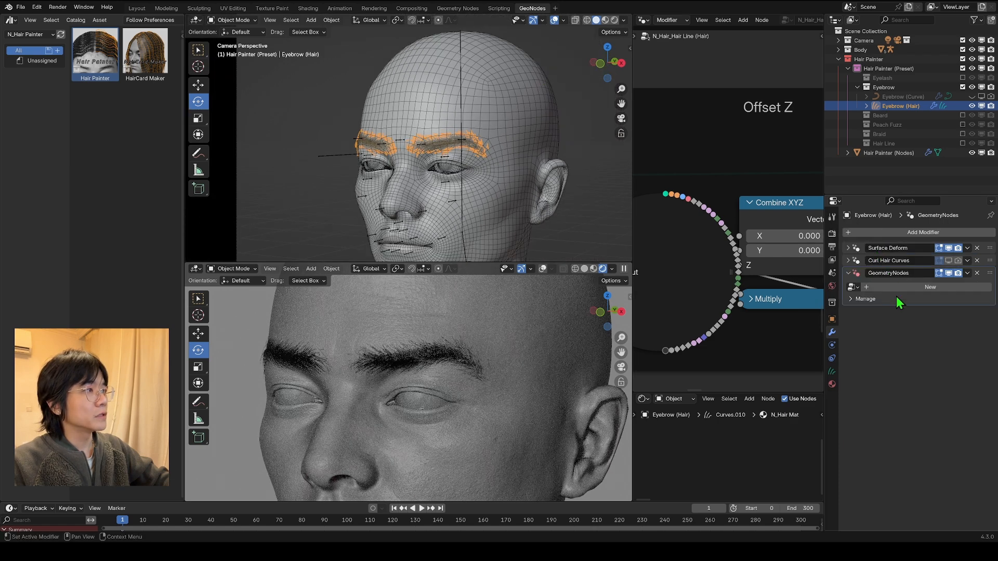
click(853, 287)
click(825, 289)
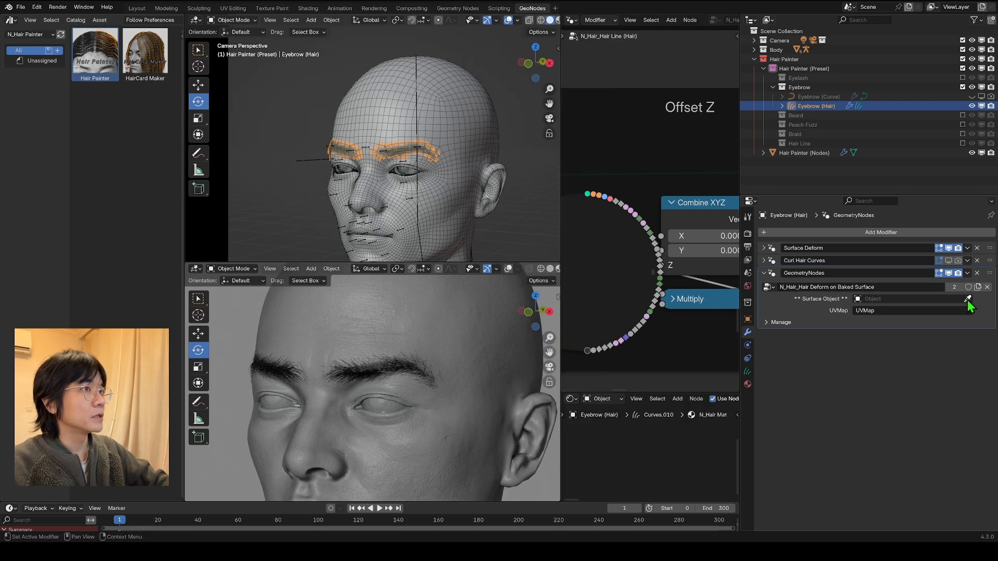
Step: Set Demo_Body.001 as the modifier's Surface Object and bake the node group's Still bake
click(968, 299)
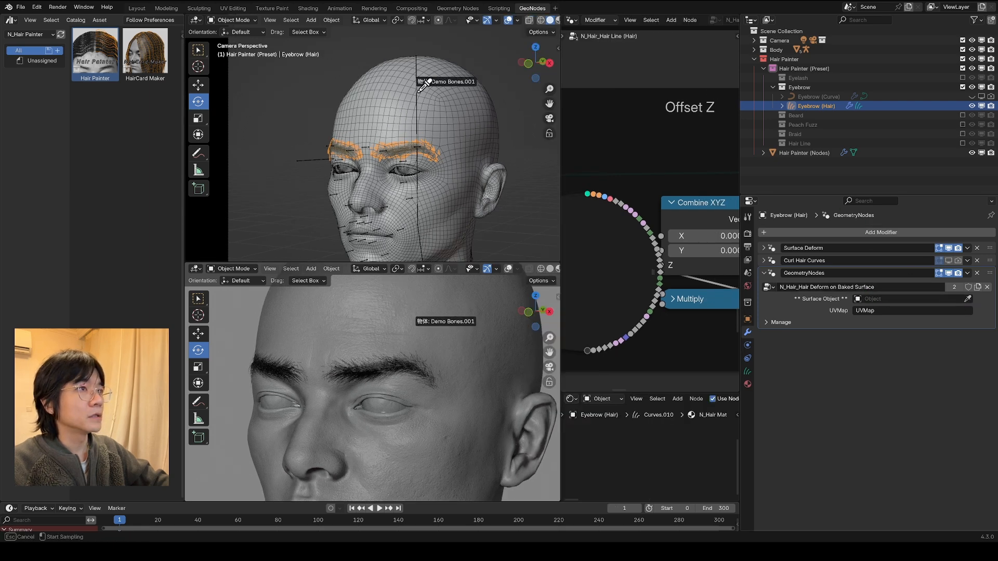
click(479, 88)
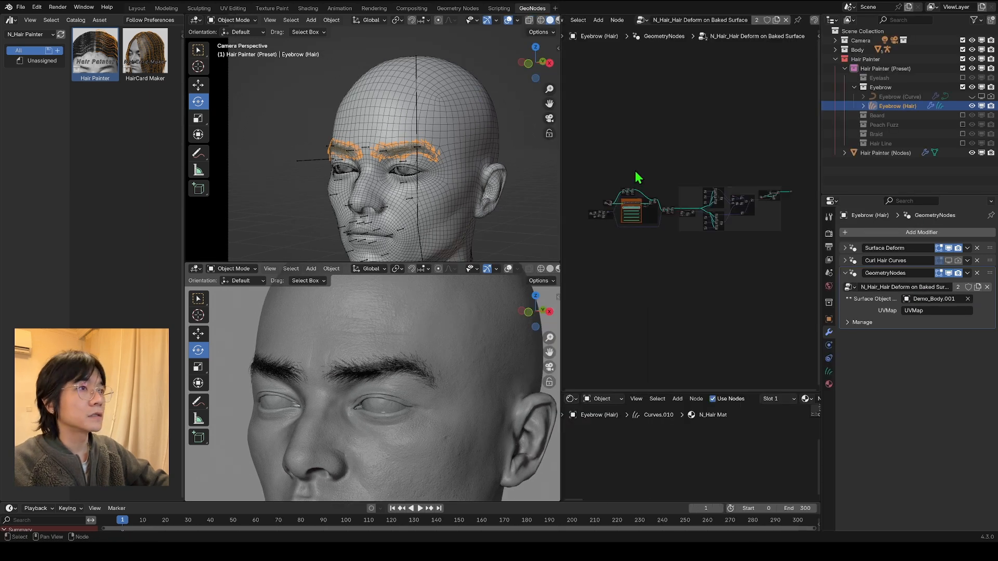
scroll(622, 225, up, 3)
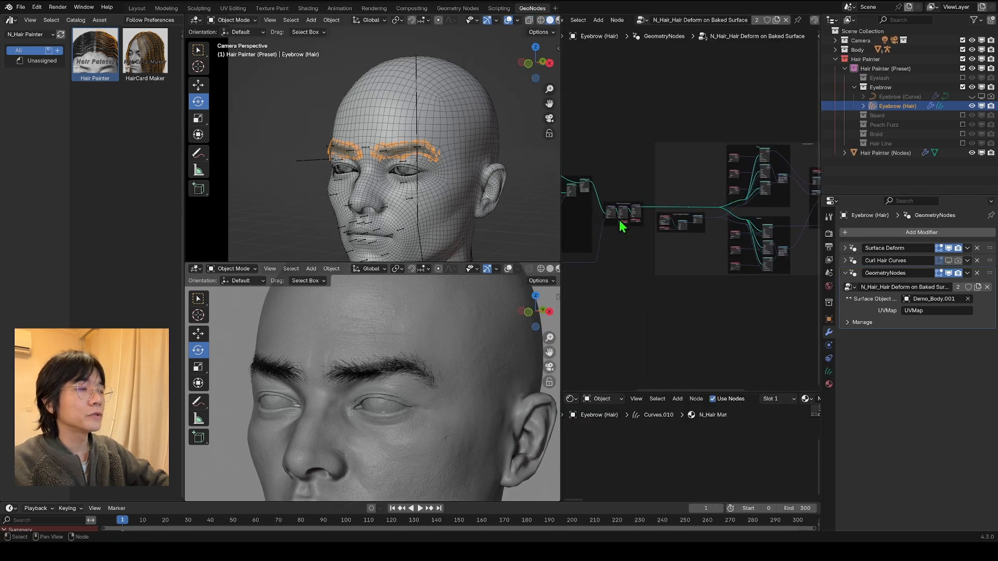
scroll(618, 220, up, 8)
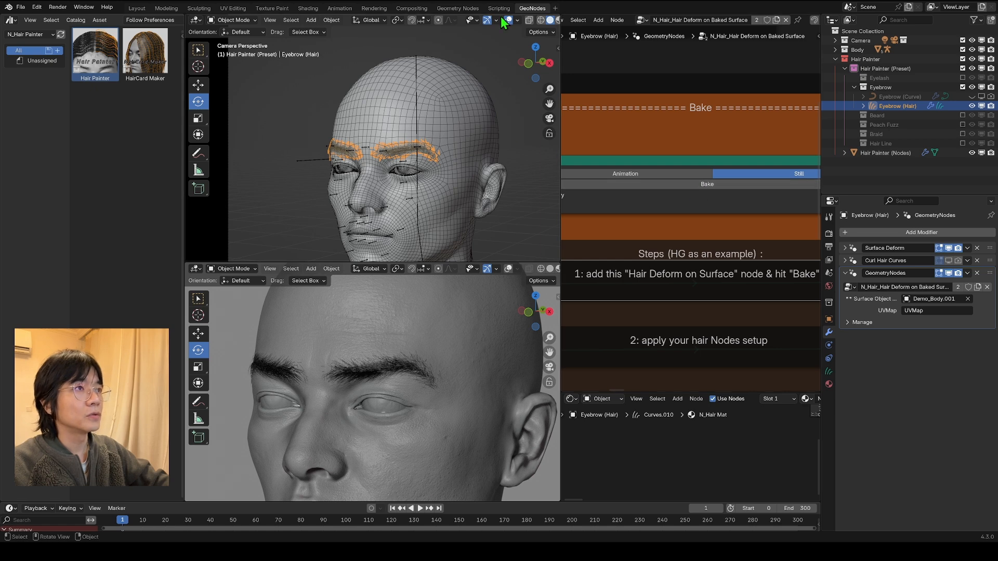
click(708, 185)
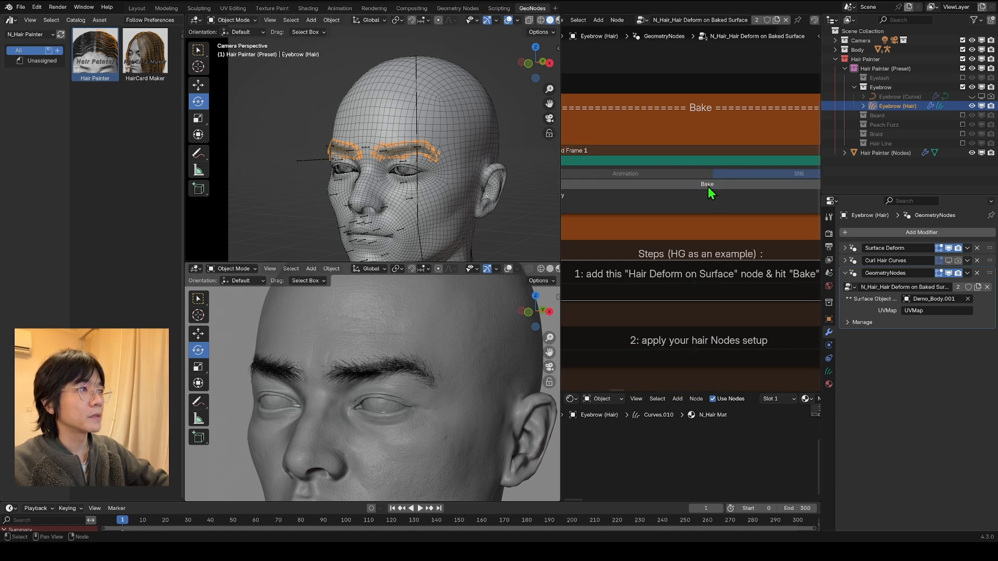
Step: Select the body mesh and pin its Basis shape key so only that shape is displayed
click(447, 169)
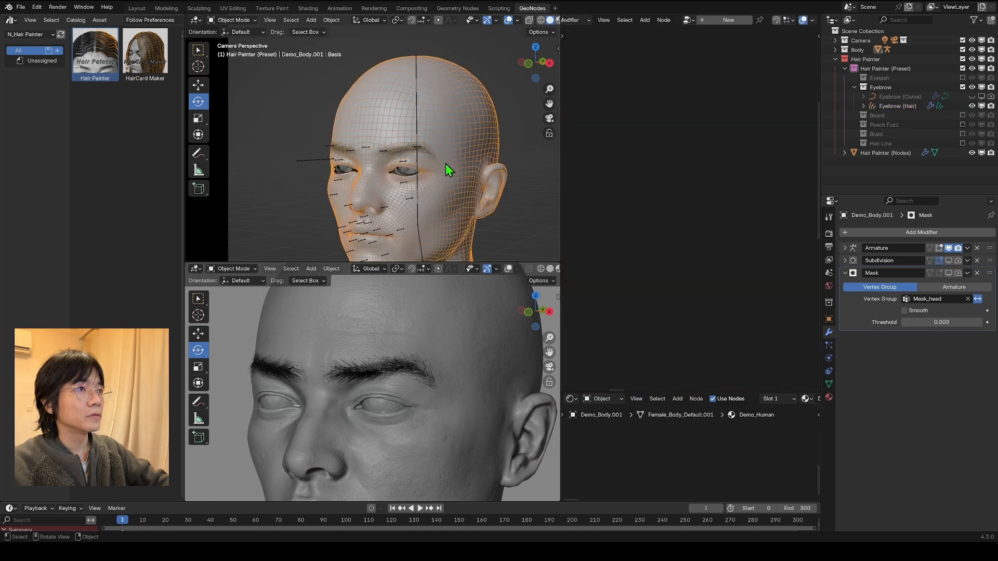
click(828, 384)
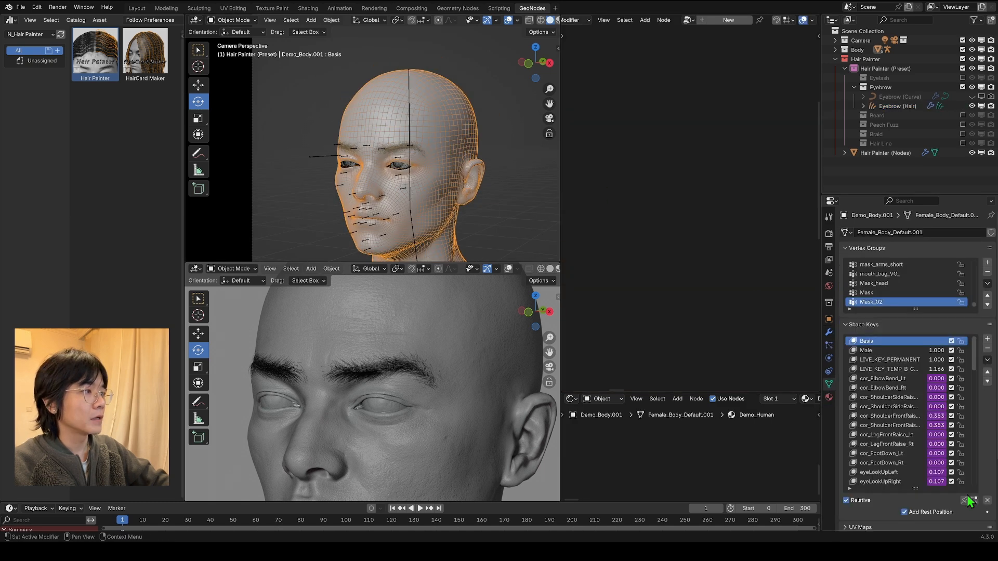
click(965, 500)
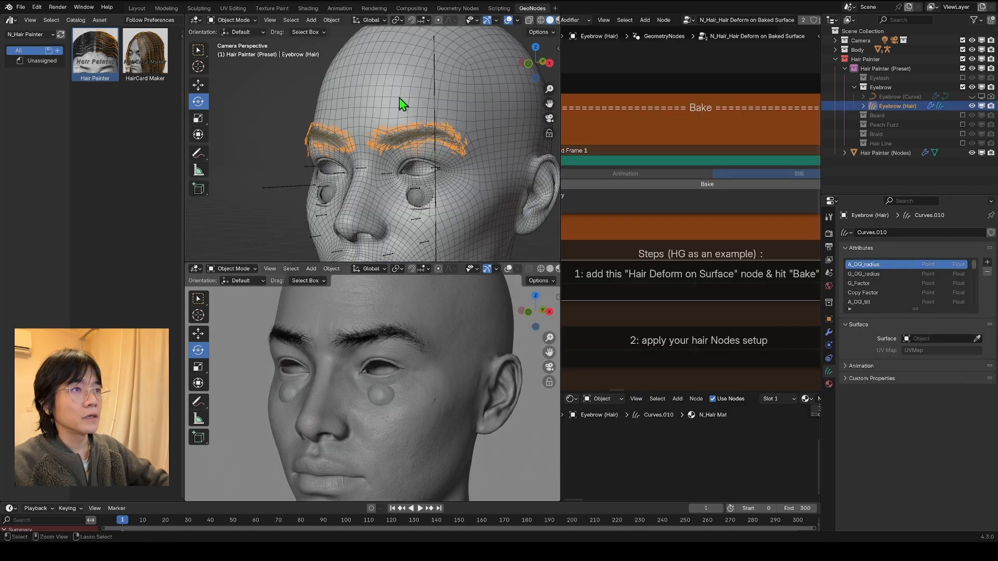
Step: Apply the baked surface deform GeometryNodes modifier on the Eyebrow (Hair) object
click(828, 332)
click(967, 273)
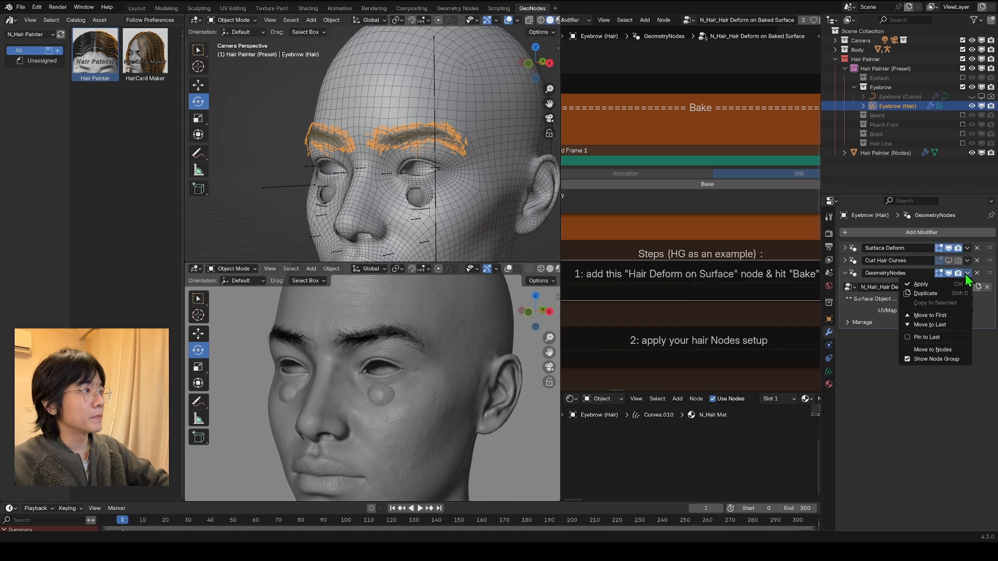
click(941, 289)
Step: Parent Eyebrow (Hair) to the body mesh with Object (Attach Curves to Surface)
shift+click(399, 96)
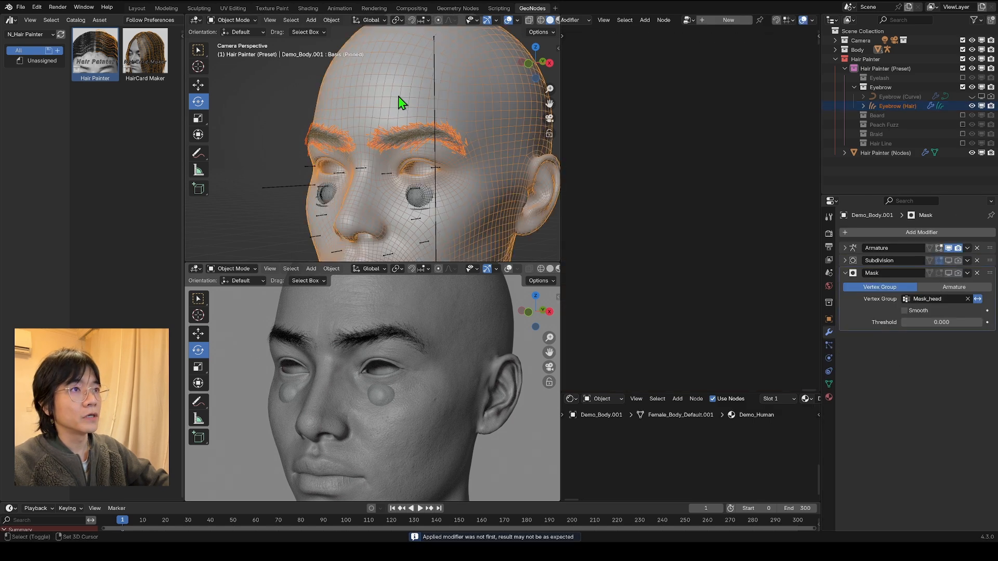
key(ctrl+p)
click(398, 95)
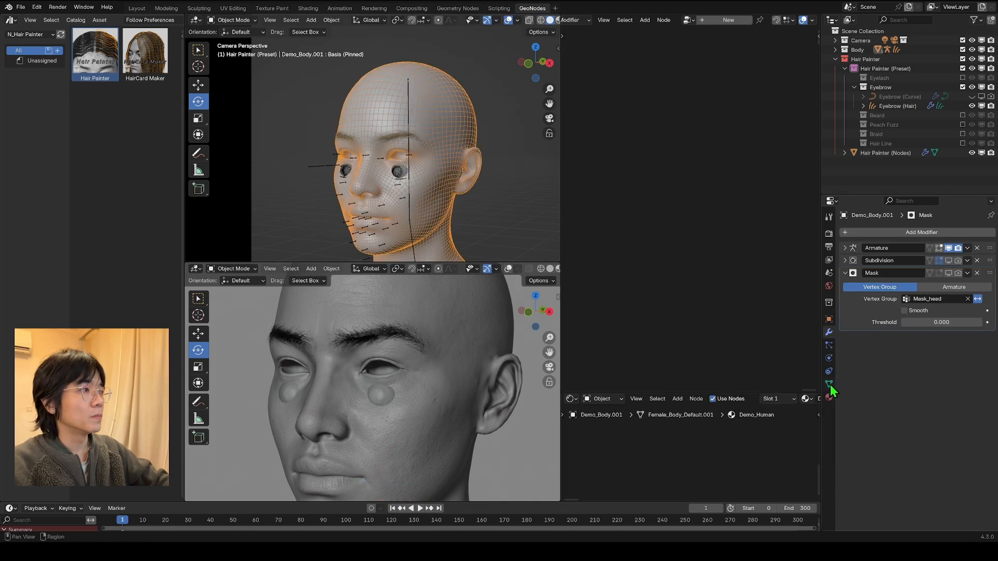
Step: Unpin the body's Basis shape key and test the attached eyebrow with the head bone in Pose Mode
click(829, 358)
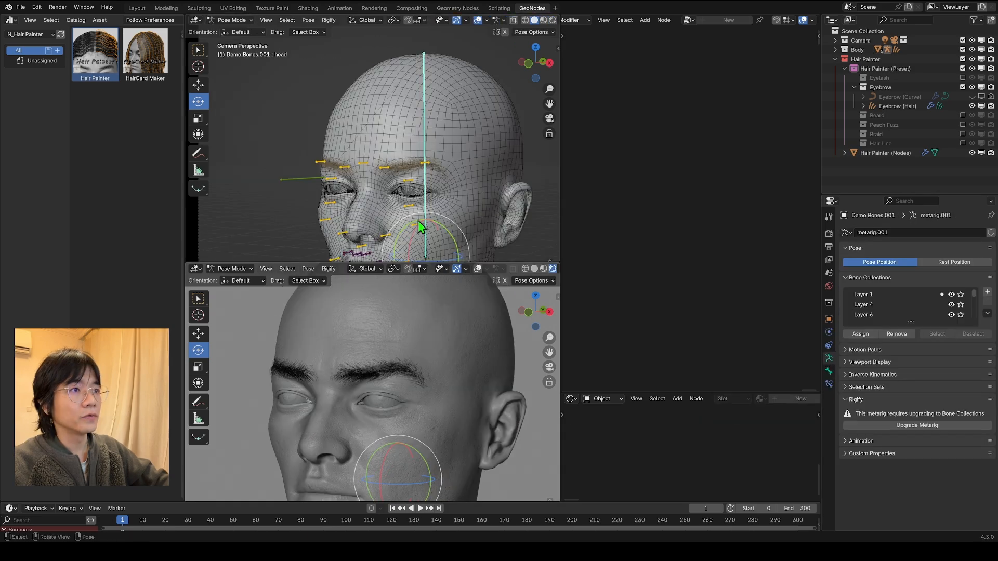
mouse_move(418, 220)
mouse_down()
mouse_move(410, 244)
mouse_move(452, 228)
mouse_move(432, 213)
mouse_move(411, 231)
mouse_up()
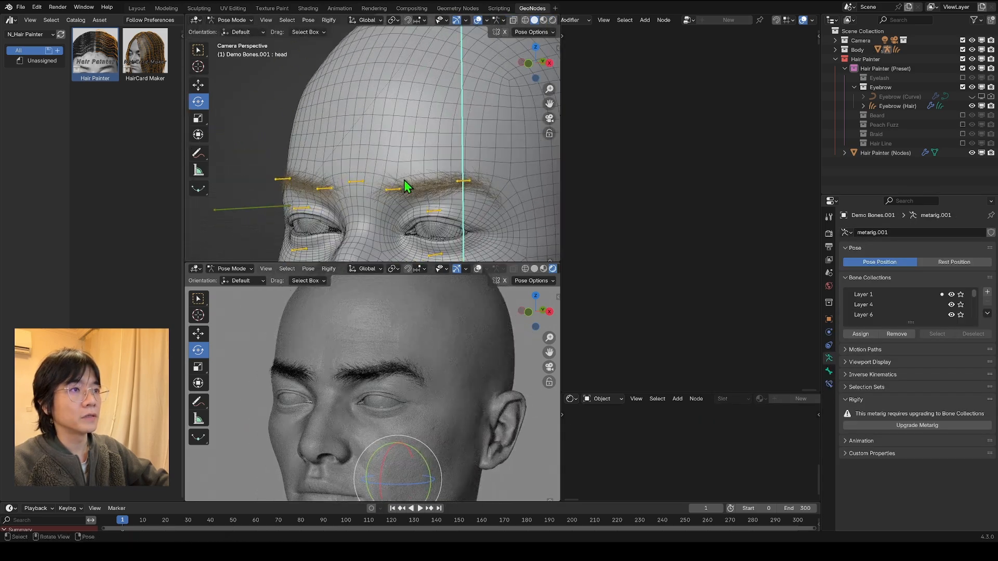
Step: Switch Eyebrow (Hair) to Sculpt Mode and stroke the eyebrow hairs with the Comb brush
click(391, 148)
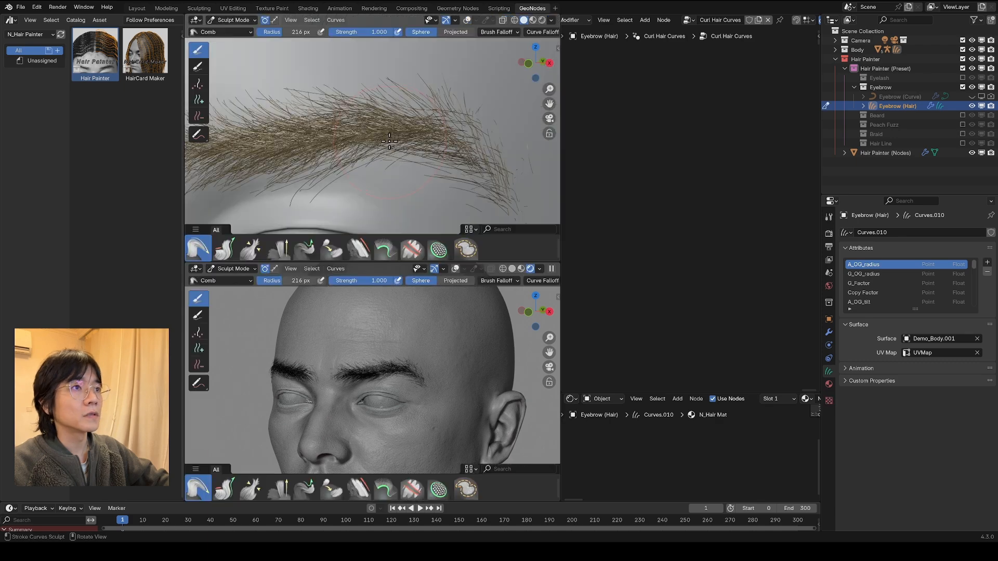
mouse_move(415, 130)
mouse_down()
mouse_move(374, 135)
mouse_move(363, 160)
mouse_move(413, 151)
mouse_move(423, 189)
mouse_move(345, 72)
mouse_up()
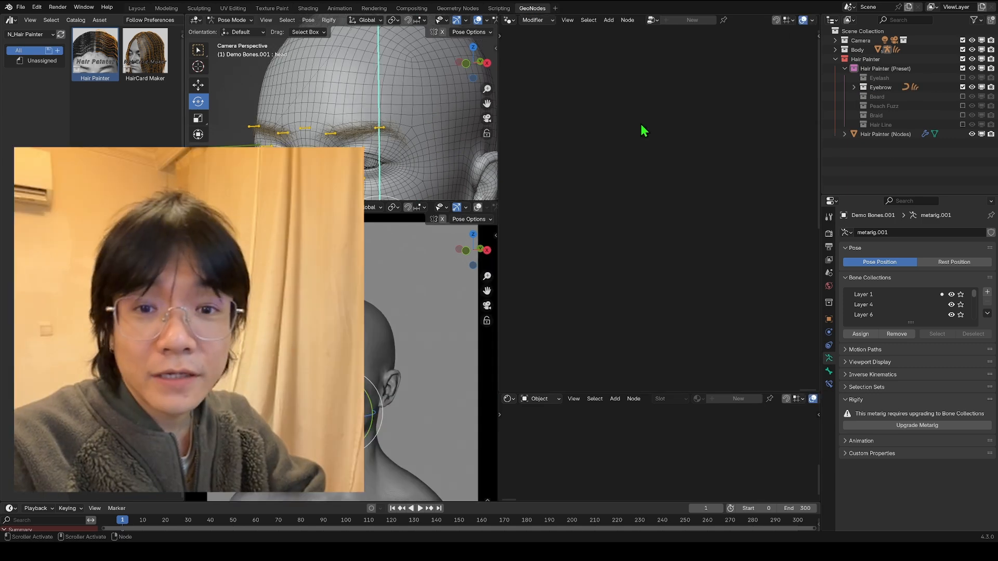
drag(820, 151, 848, 151)
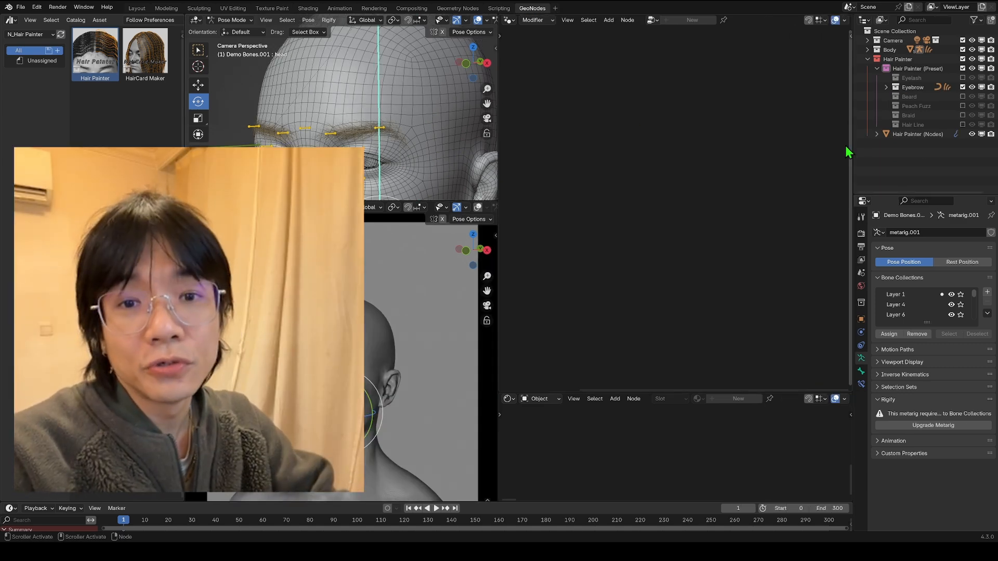